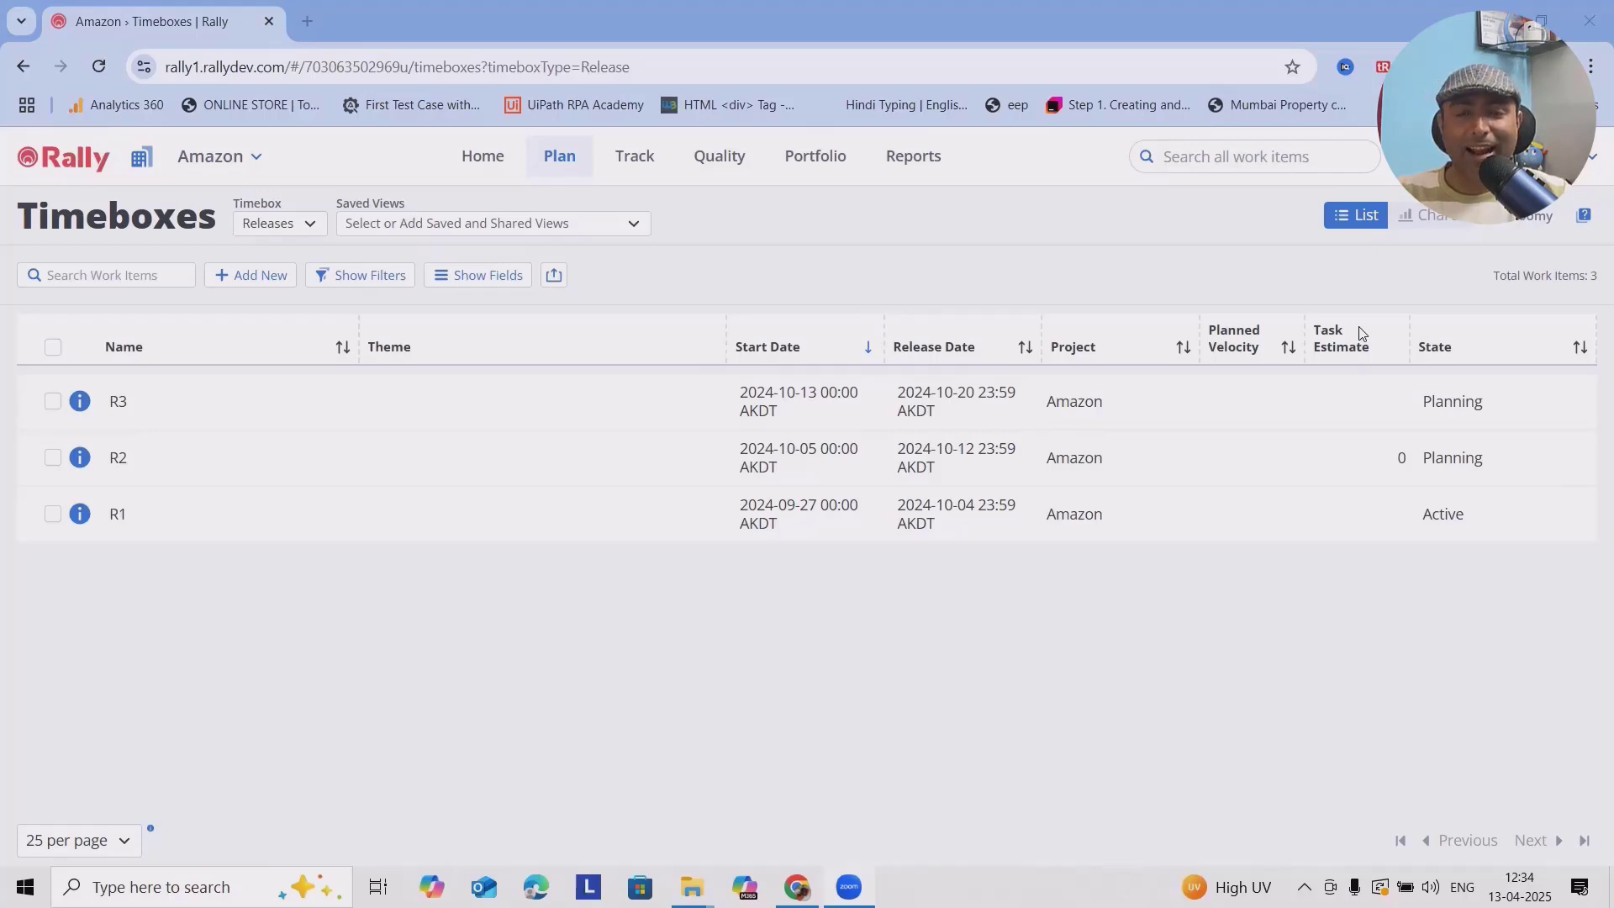
# - Switch to the first Whats APP project and show its portfolio items at the Theme level
pyautogui.click(218, 156)
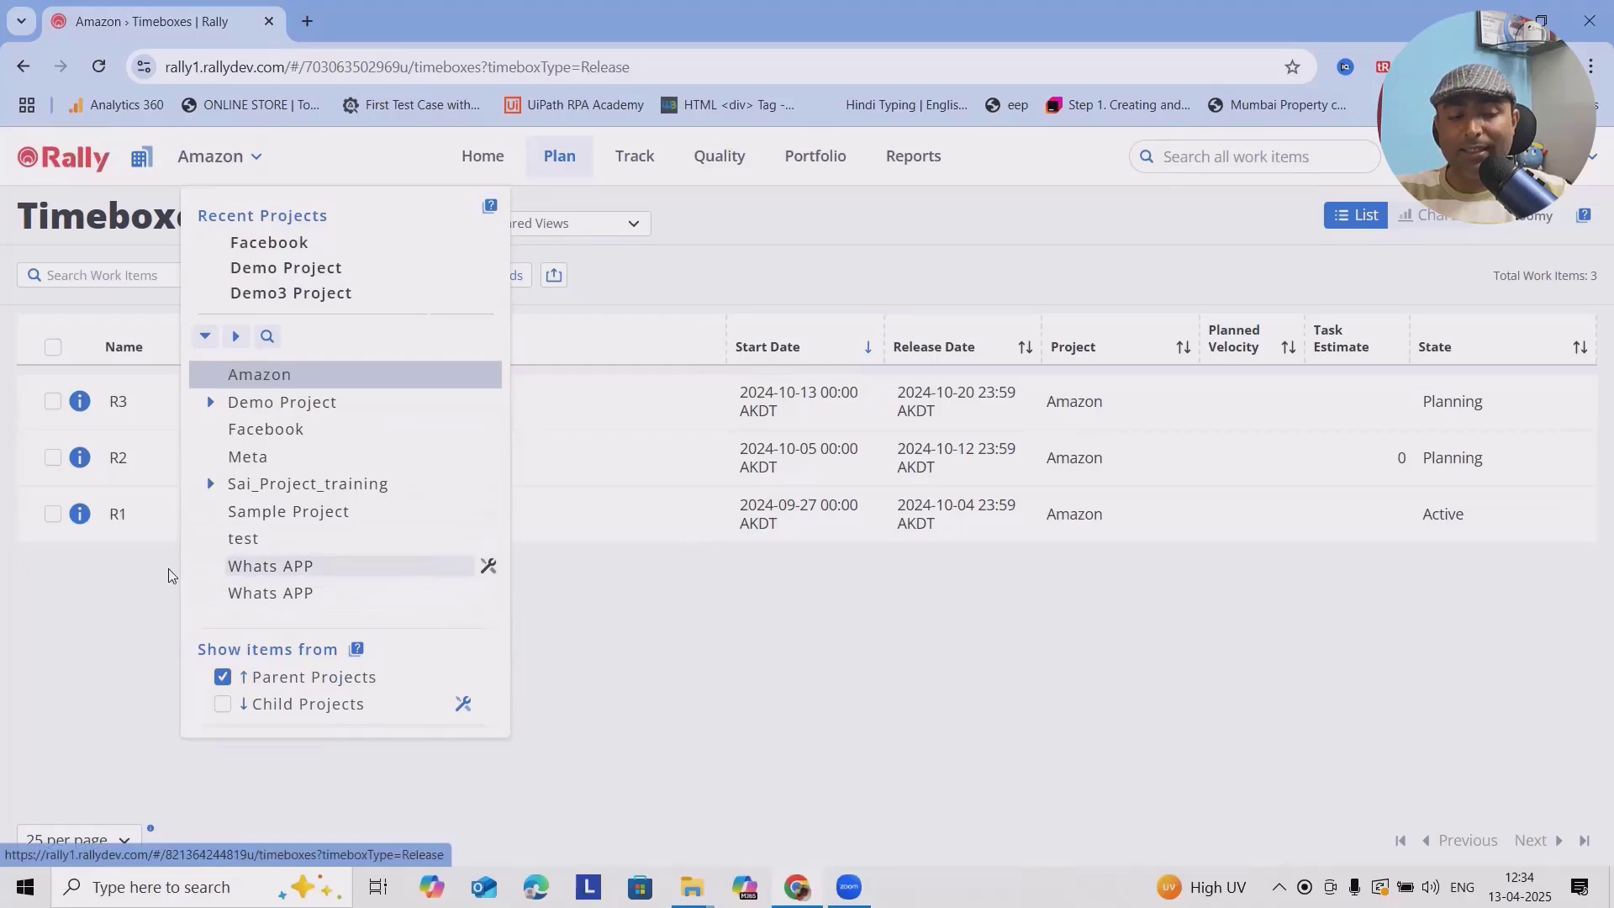
pyautogui.click(290, 566)
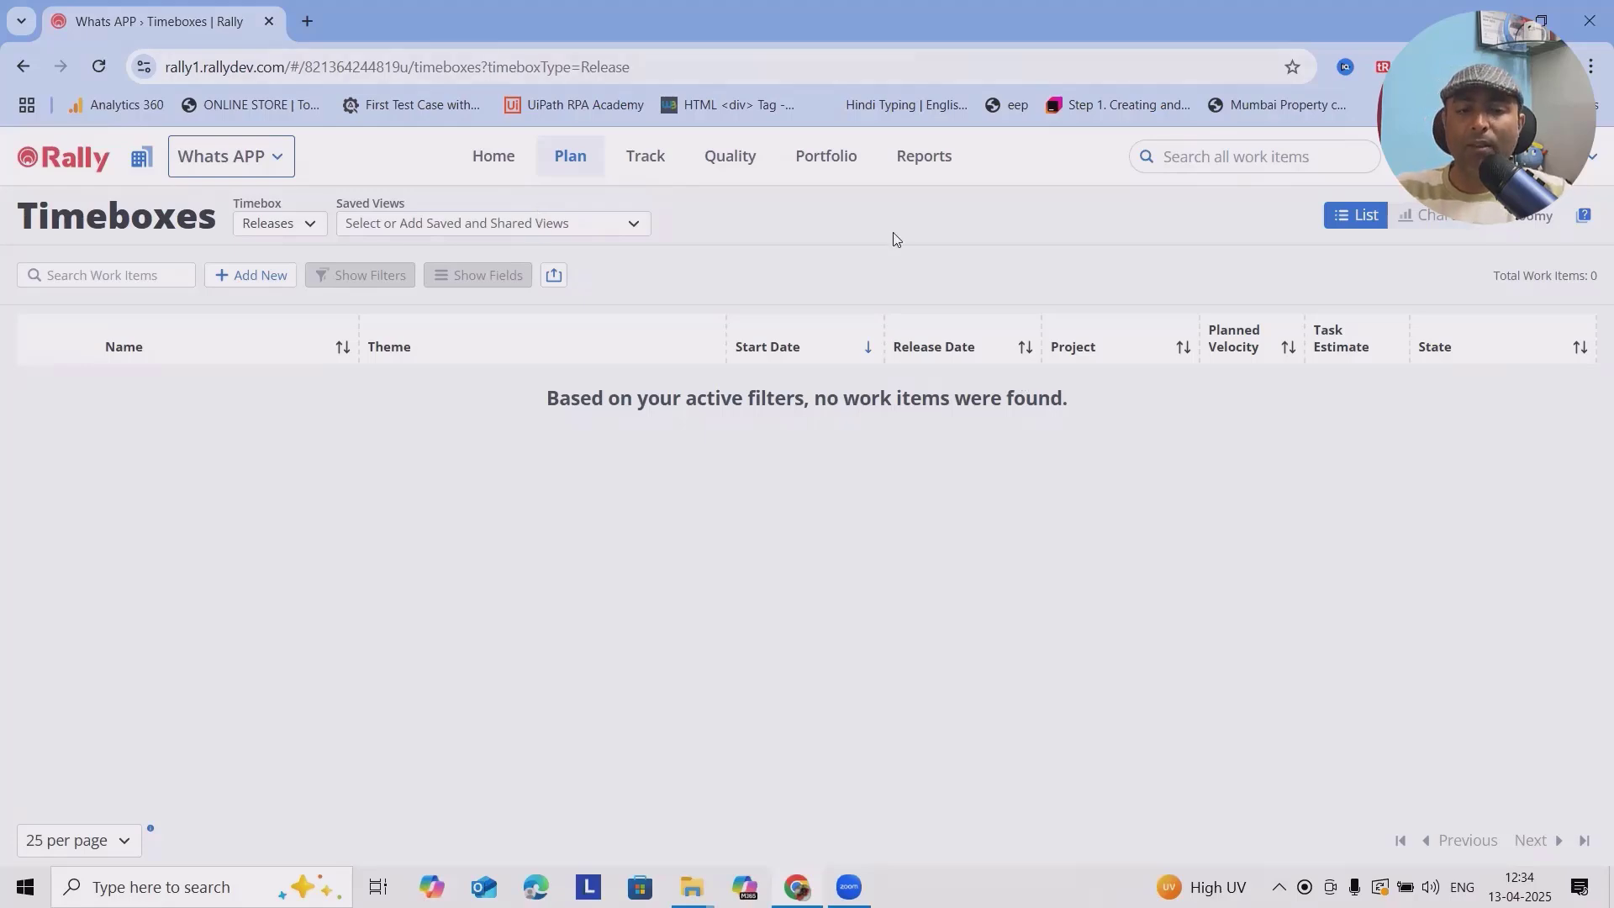
pyautogui.click(832, 156)
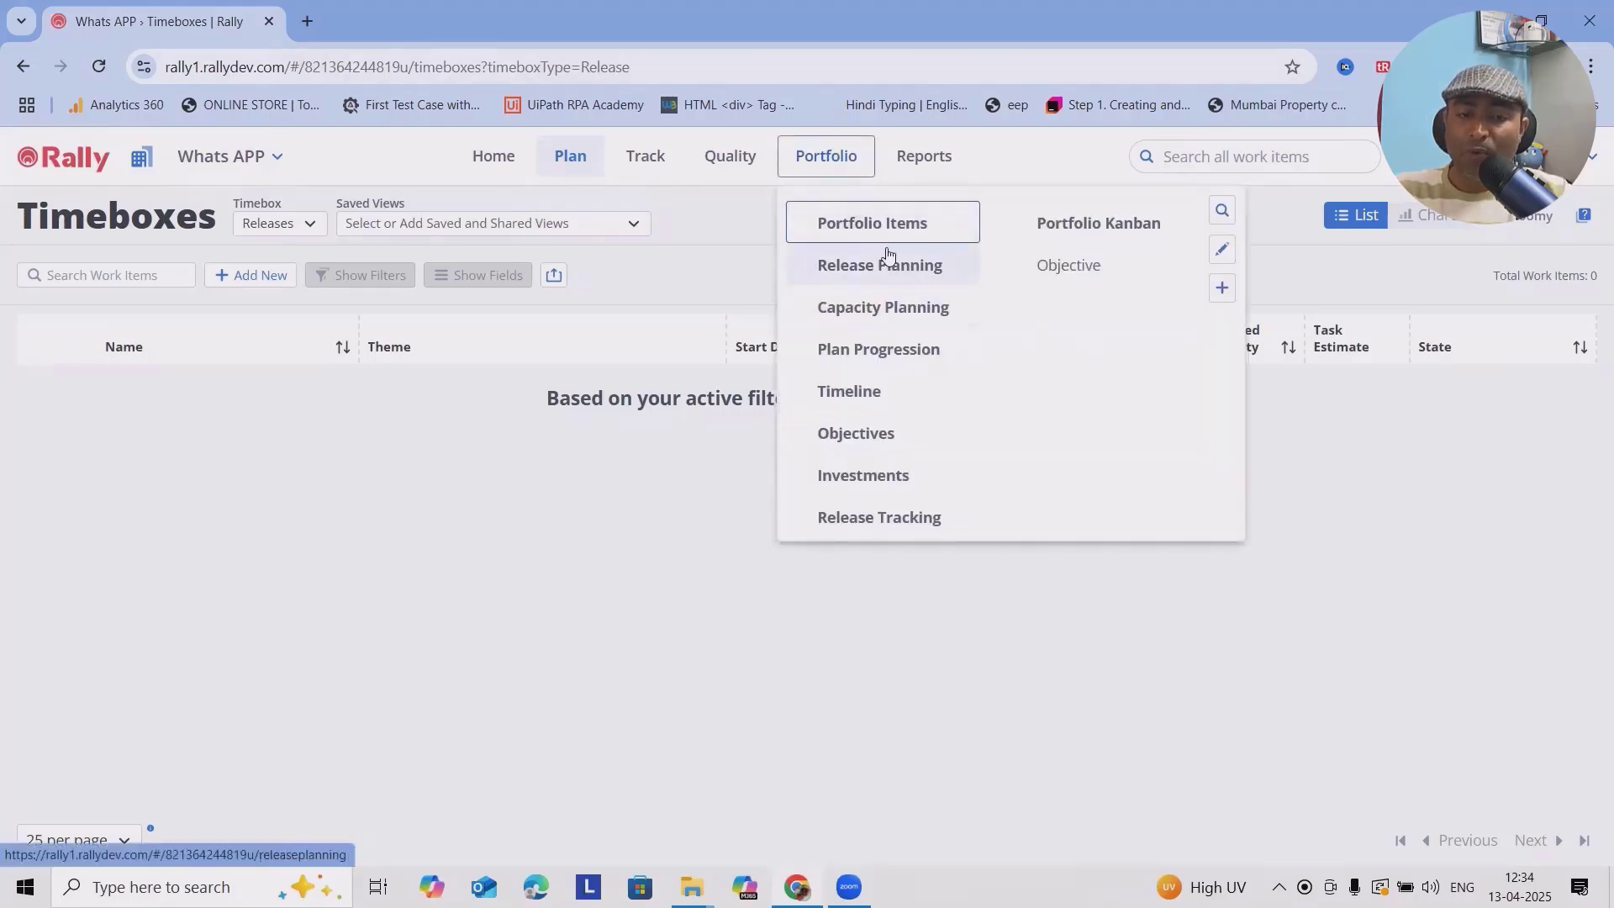
pyautogui.click(872, 223)
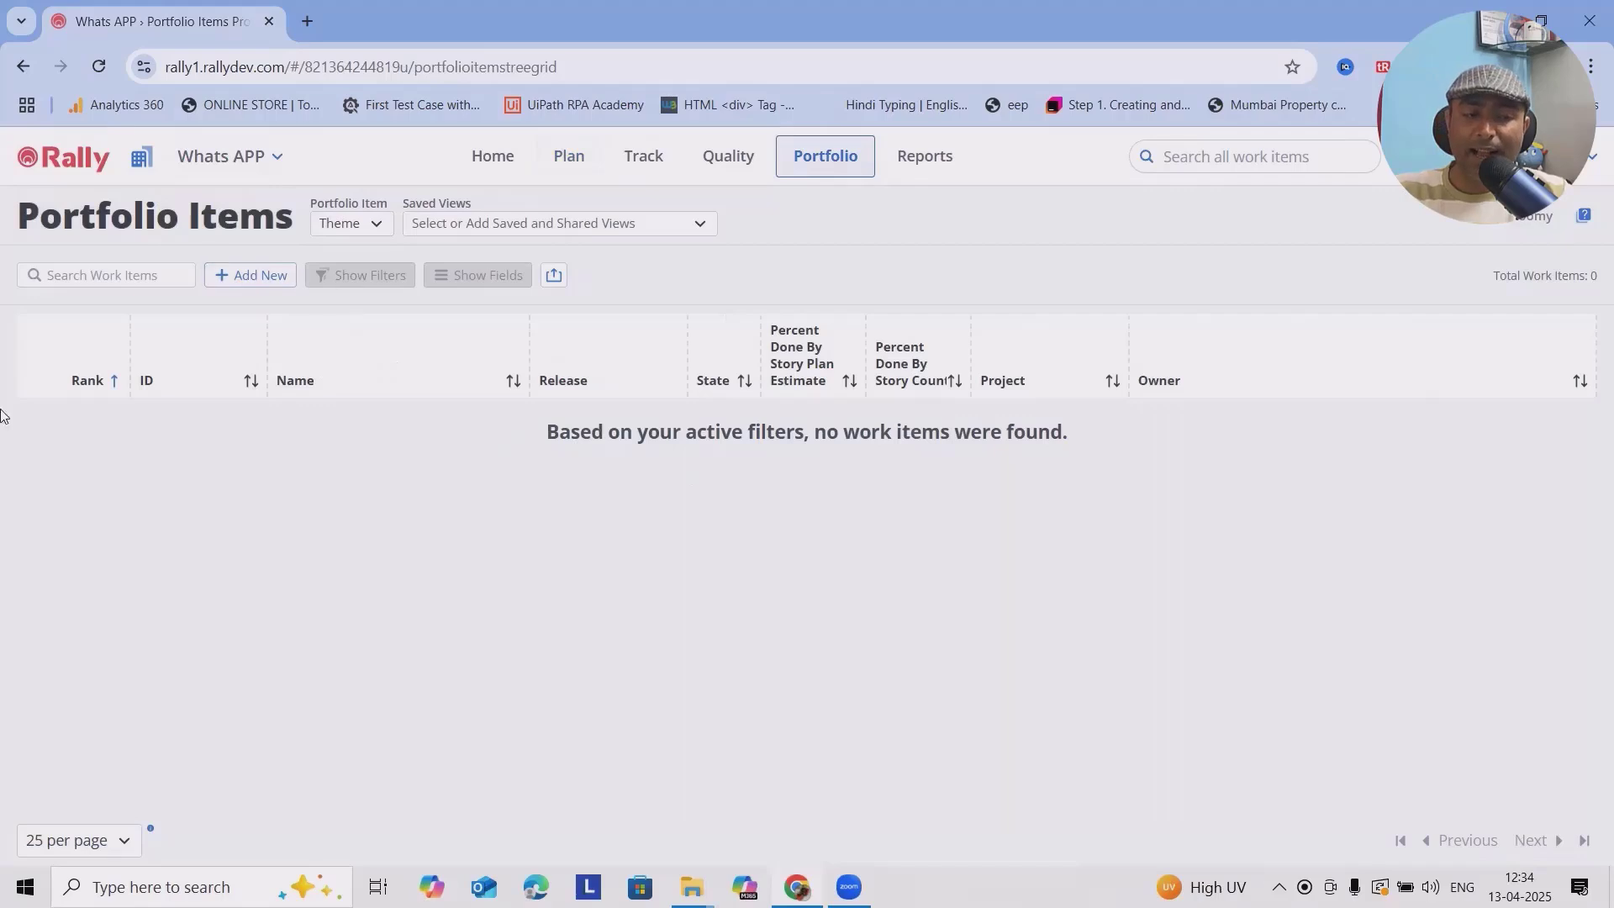
pyautogui.click(372, 224)
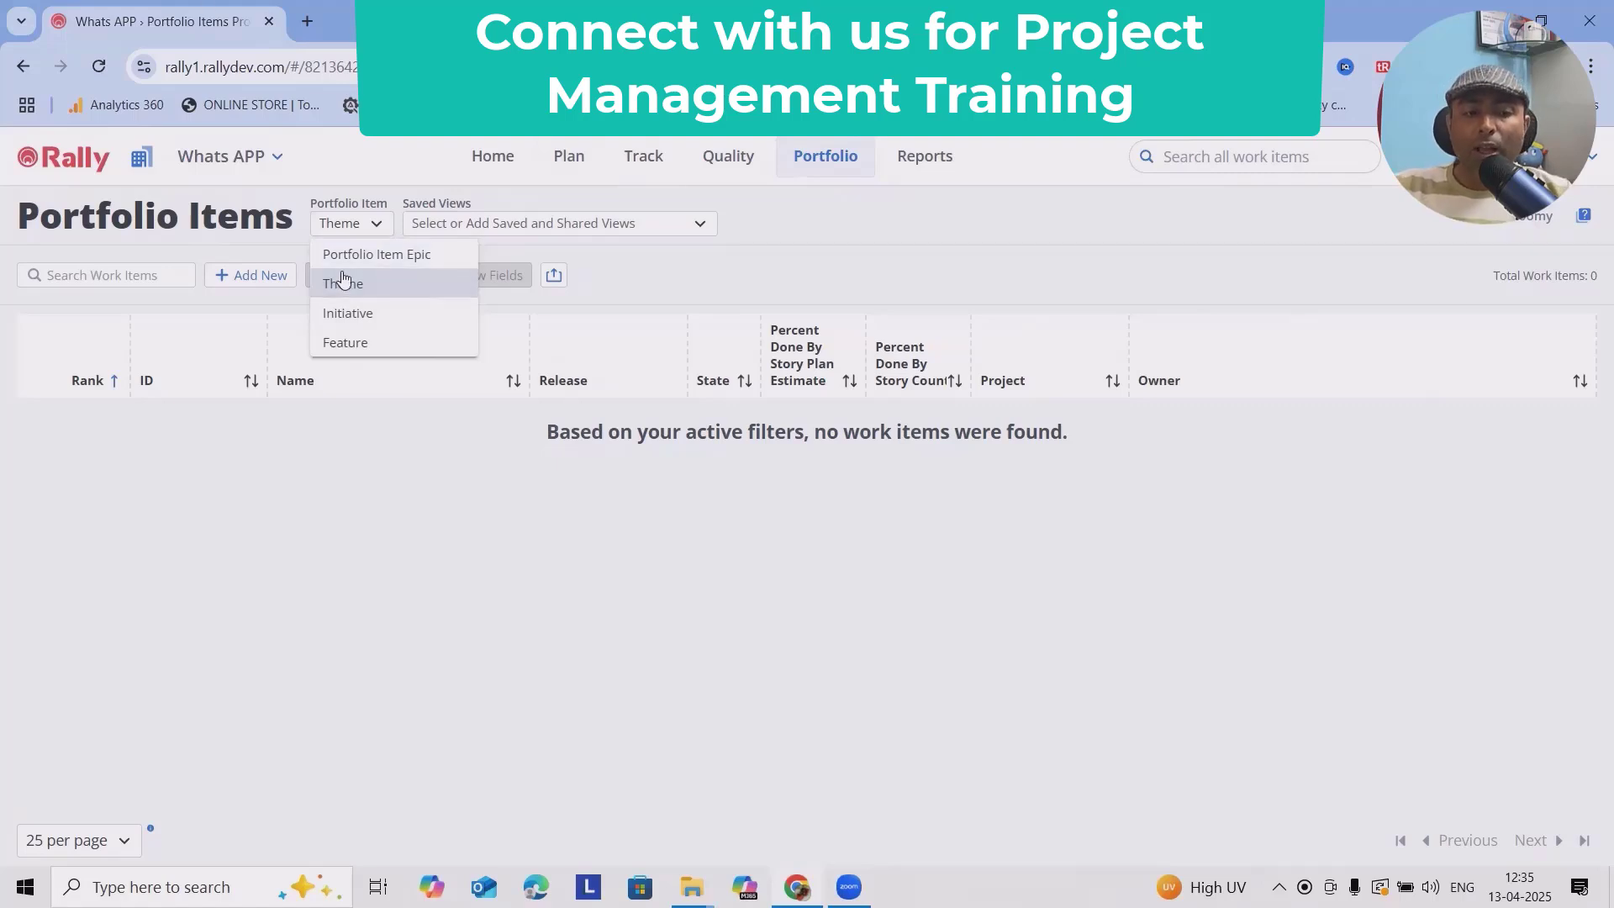
pyautogui.click(360, 295)
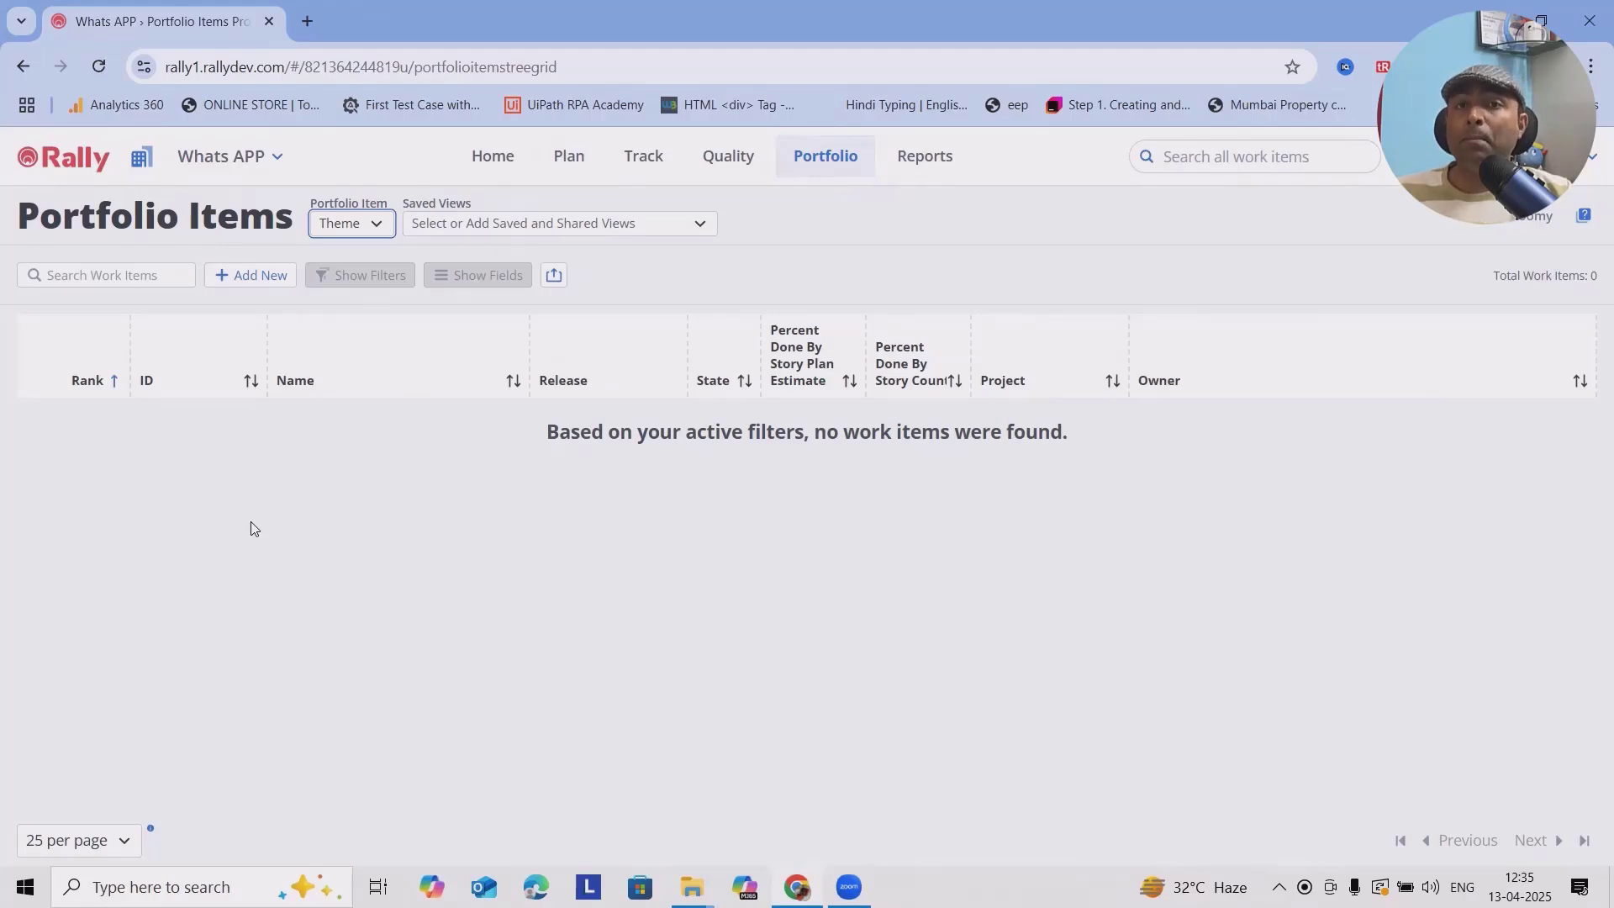
# - Create a theme named Audio Video in the Whats APP project with state Discovering and preliminary estimate XL
pyautogui.click(252, 276)
pyautogui.moveTo(665, 330); pyautogui.dragTo(652, 332)
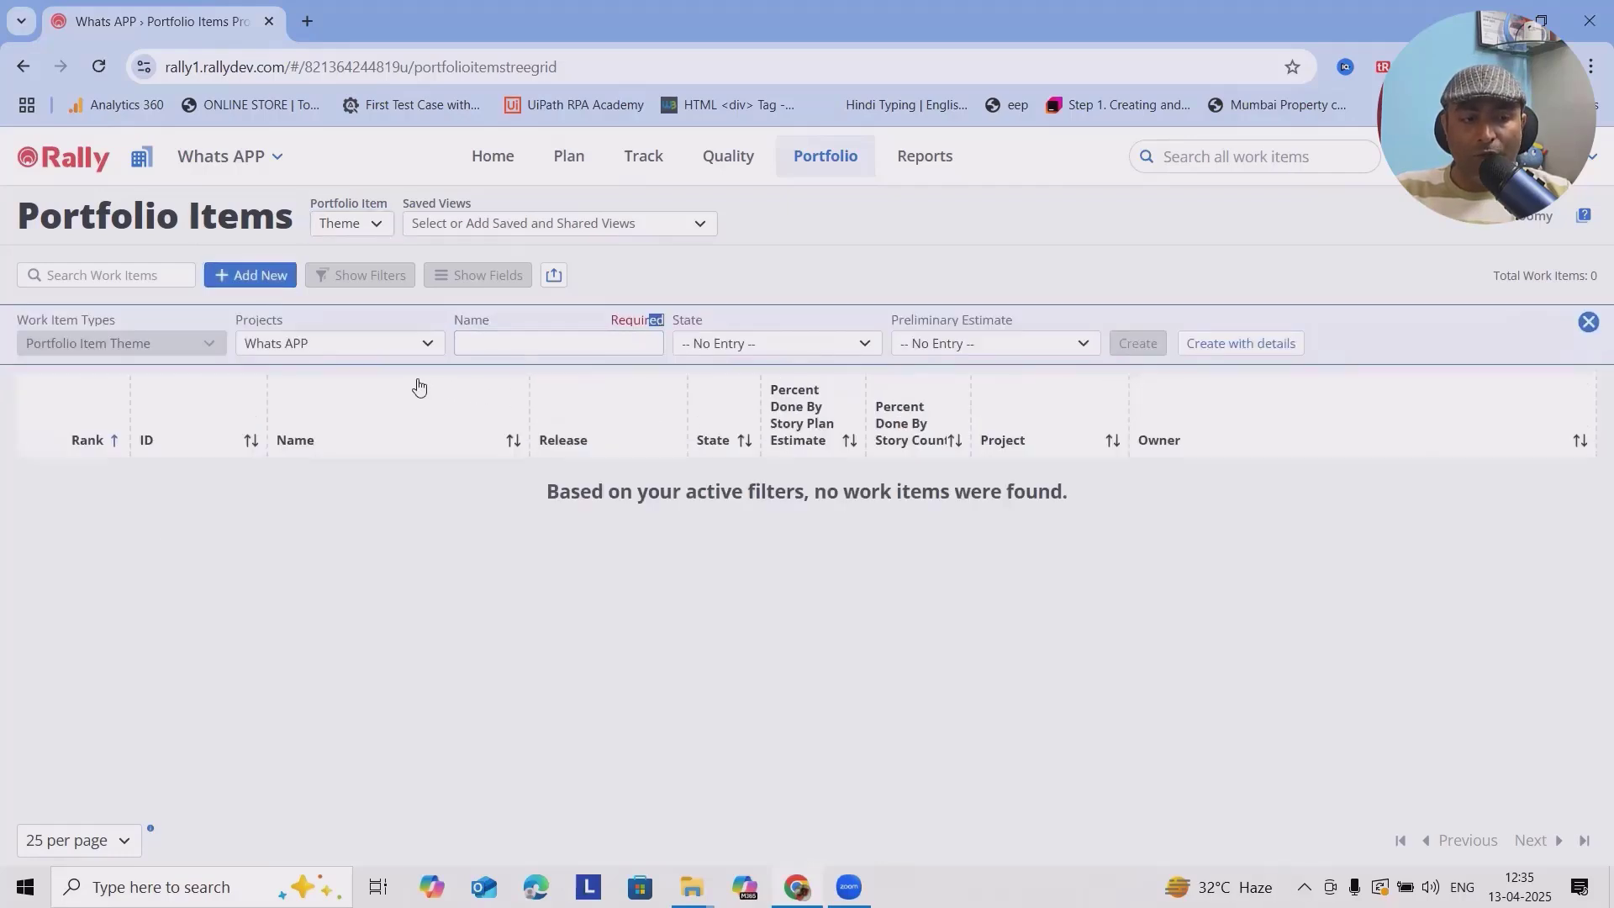
pyautogui.click(580, 343)
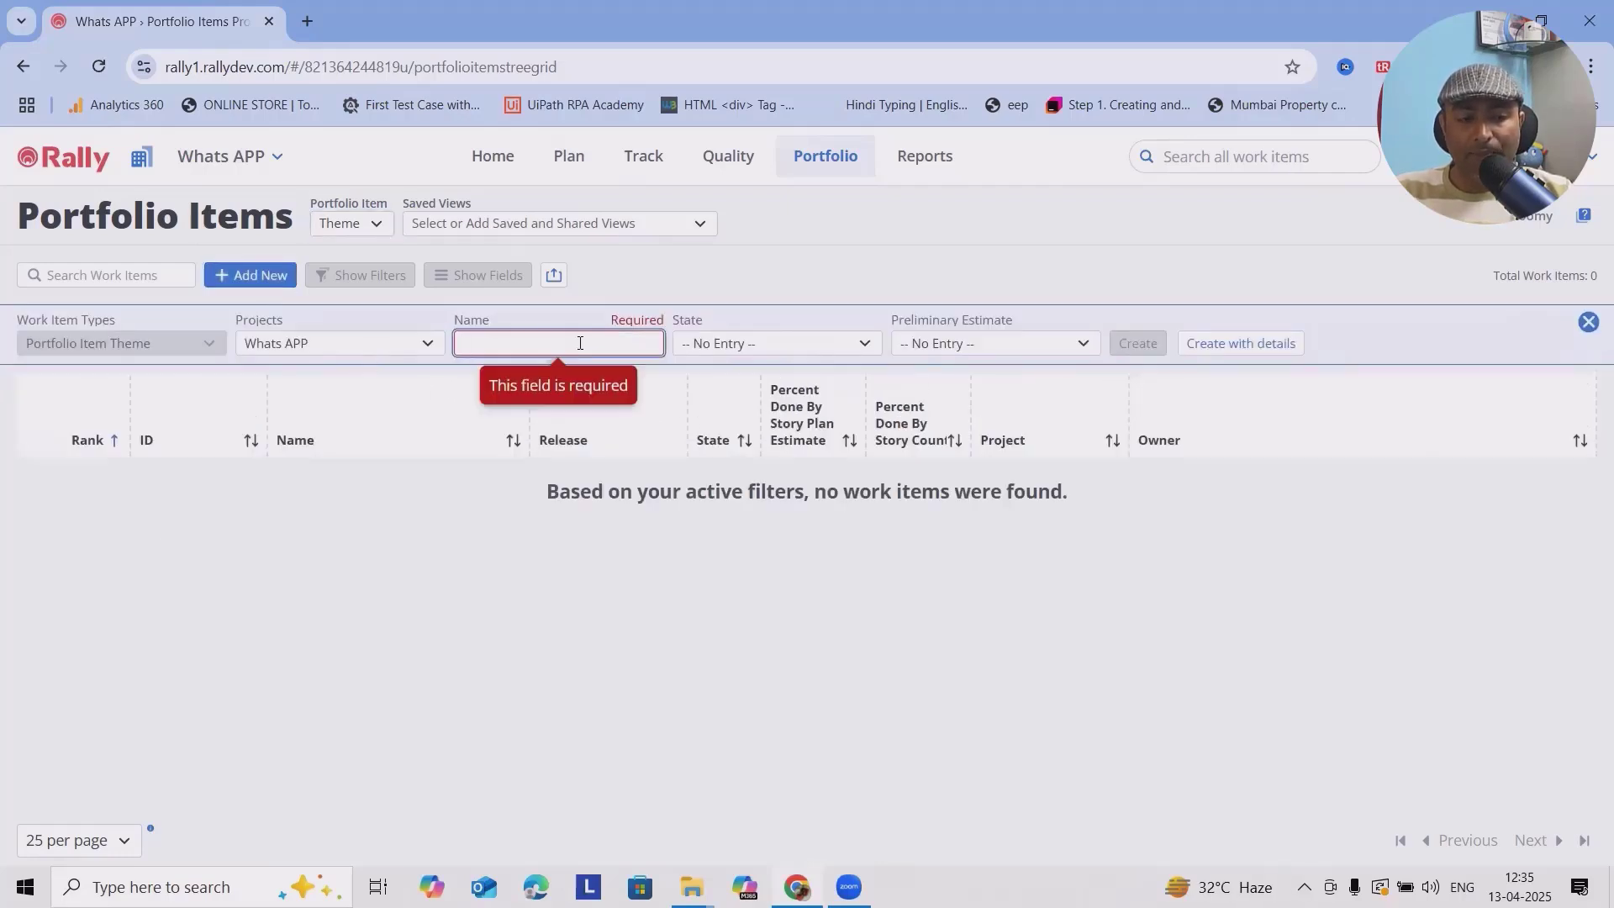
pyautogui.write('Audio ')
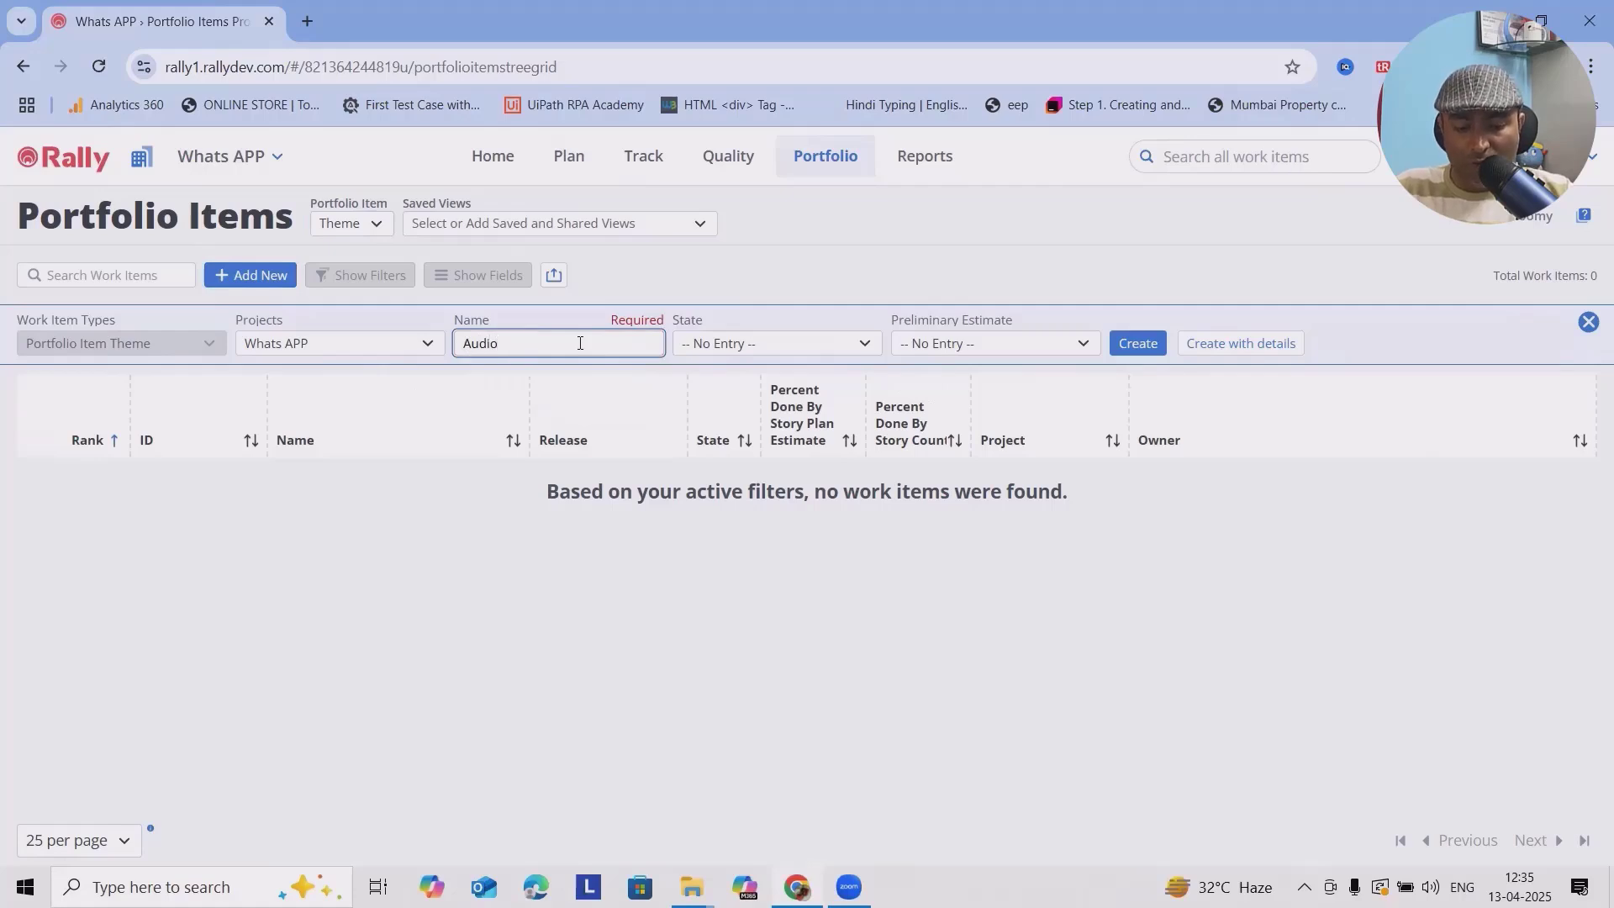
pyautogui.write('Video')
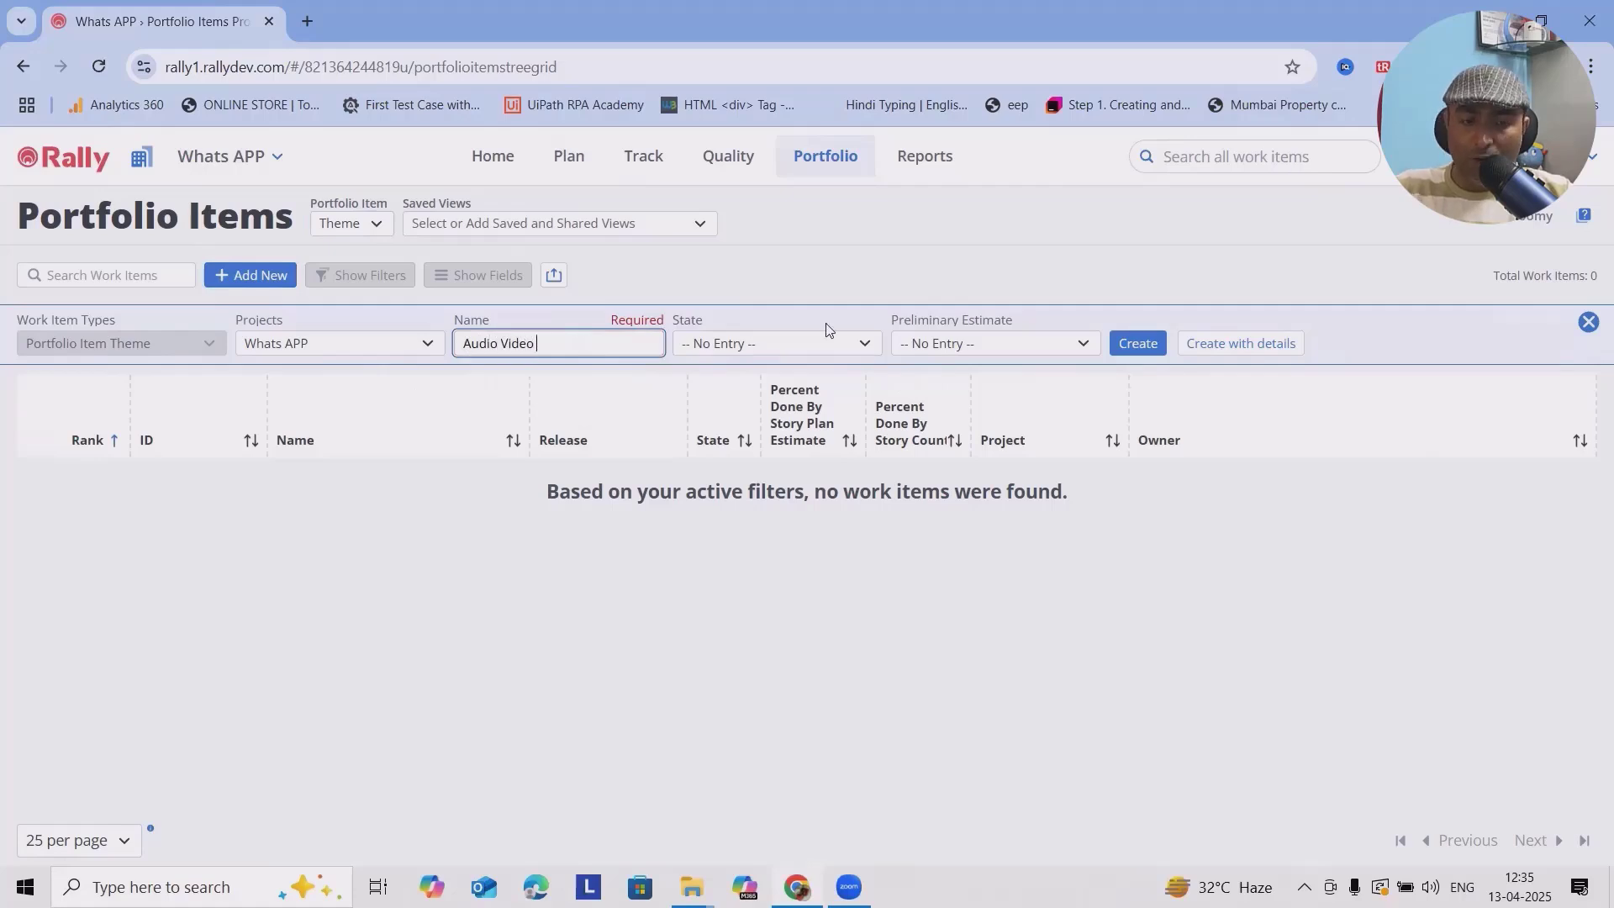
pyautogui.click(741, 344)
pyautogui.click(748, 452)
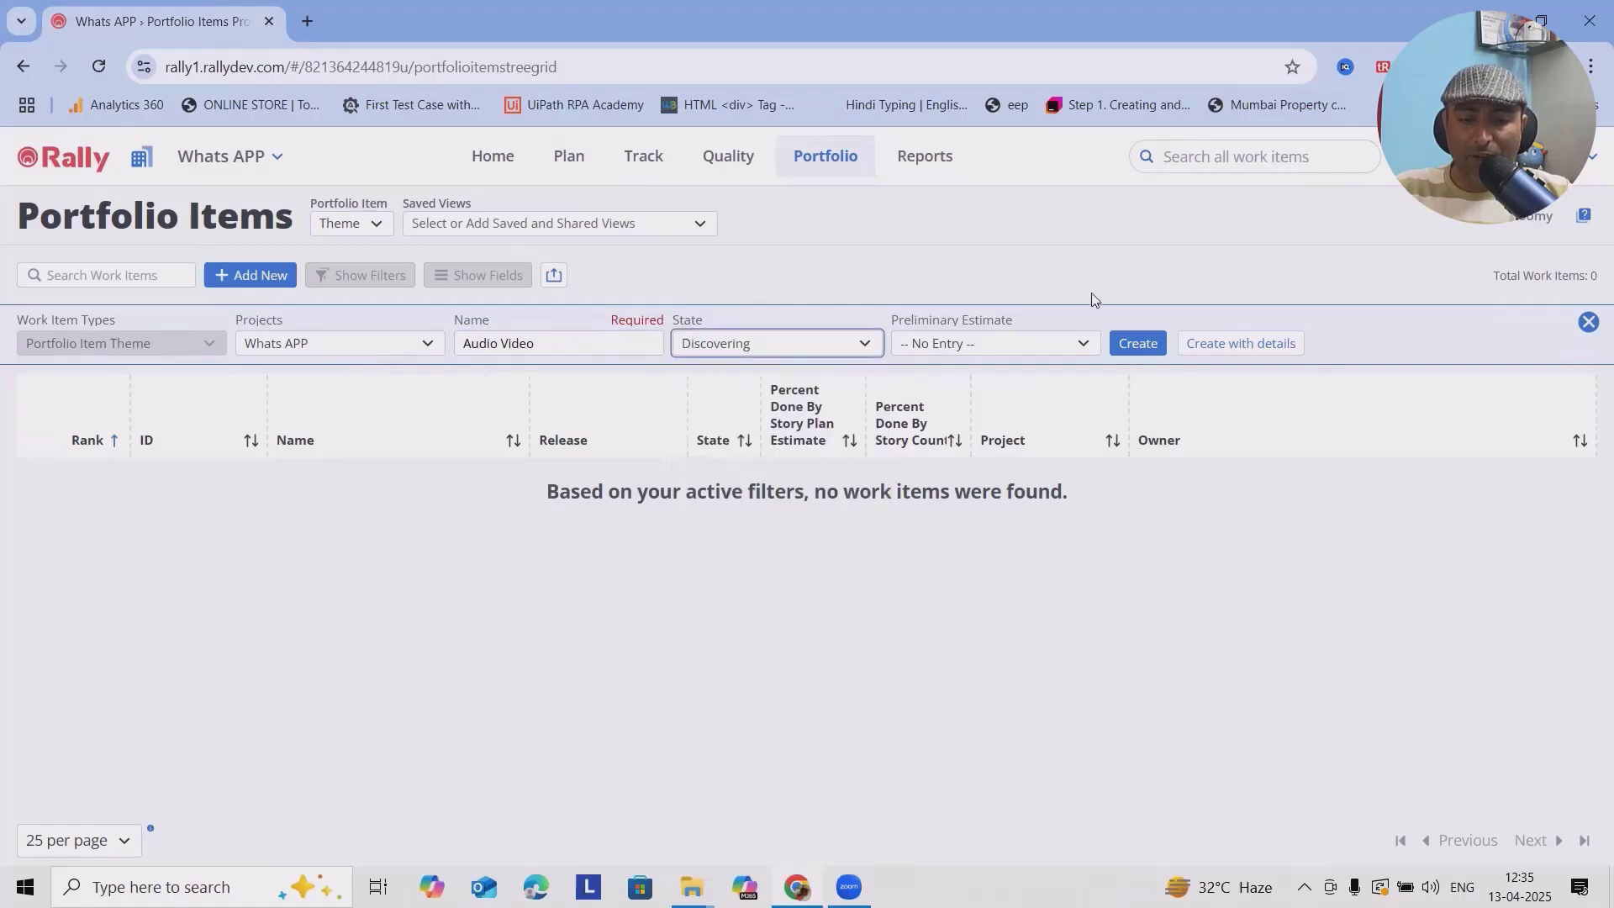
pyautogui.click(1024, 344)
pyautogui.click(931, 570)
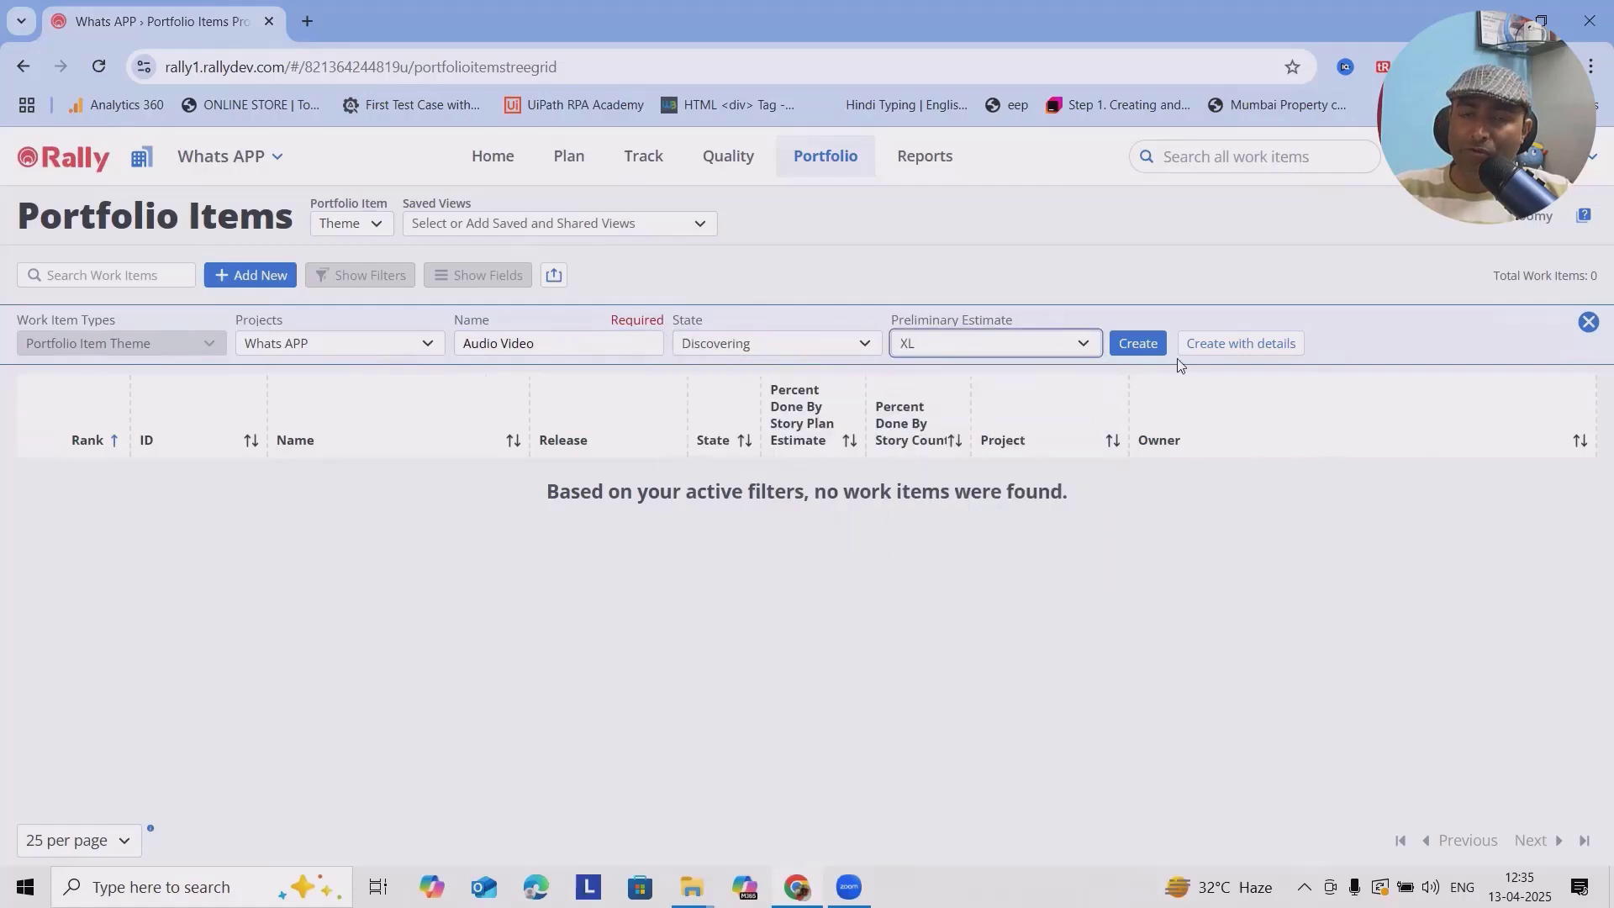
pyautogui.click(1138, 343)
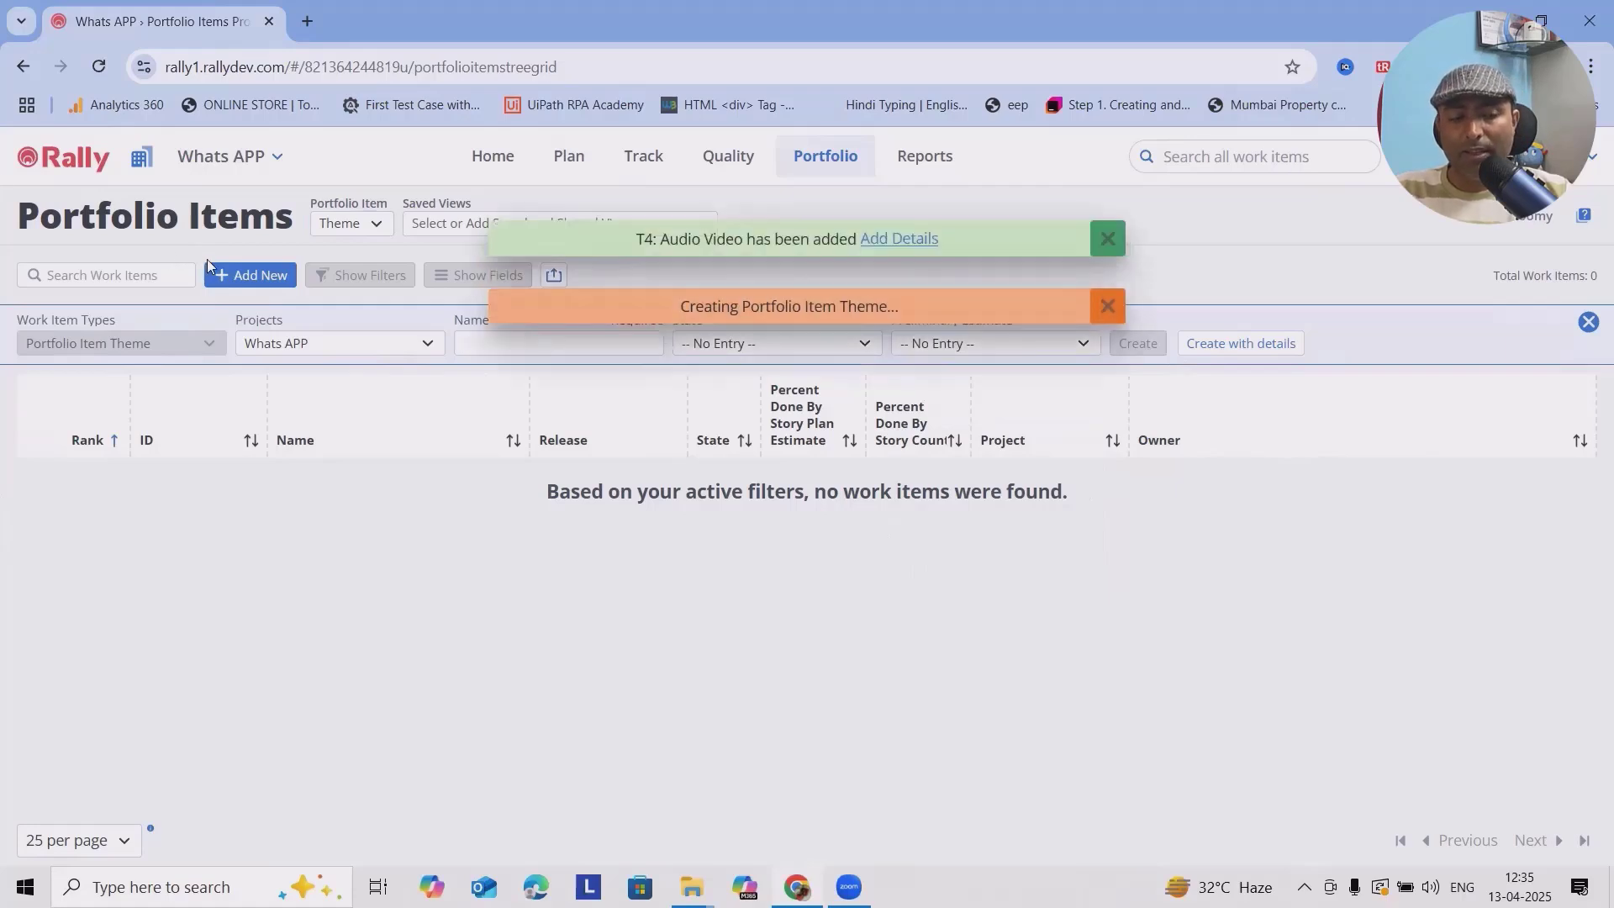
# - Create a theme named Settings with state Discovering and preliminary estimate XL
pyautogui.click(253, 270)
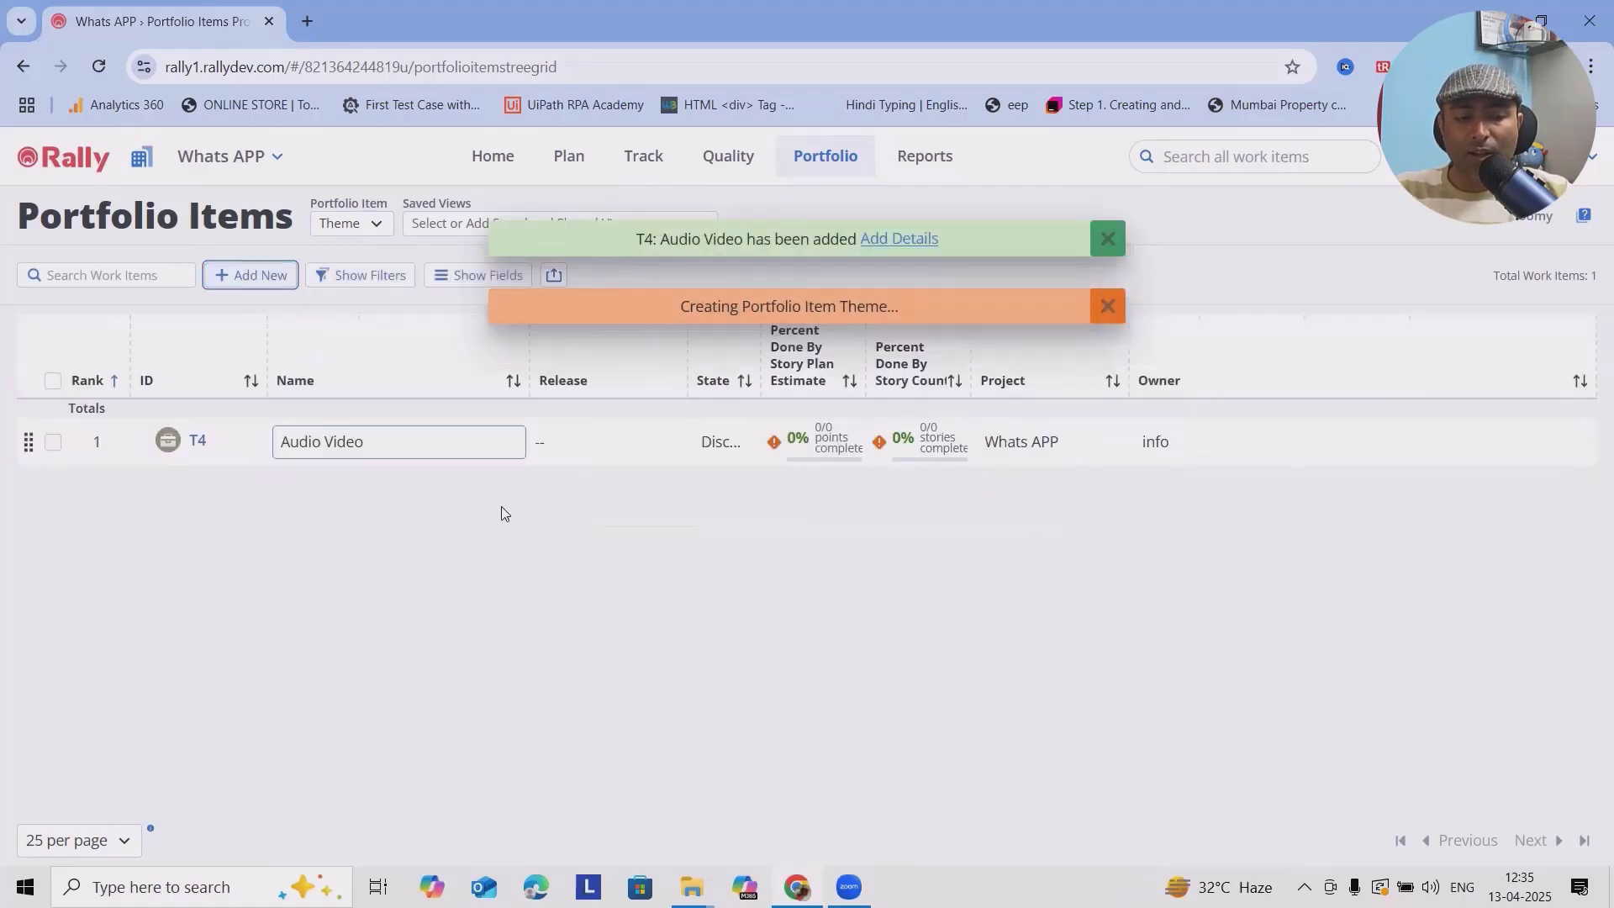
pyautogui.click(268, 281)
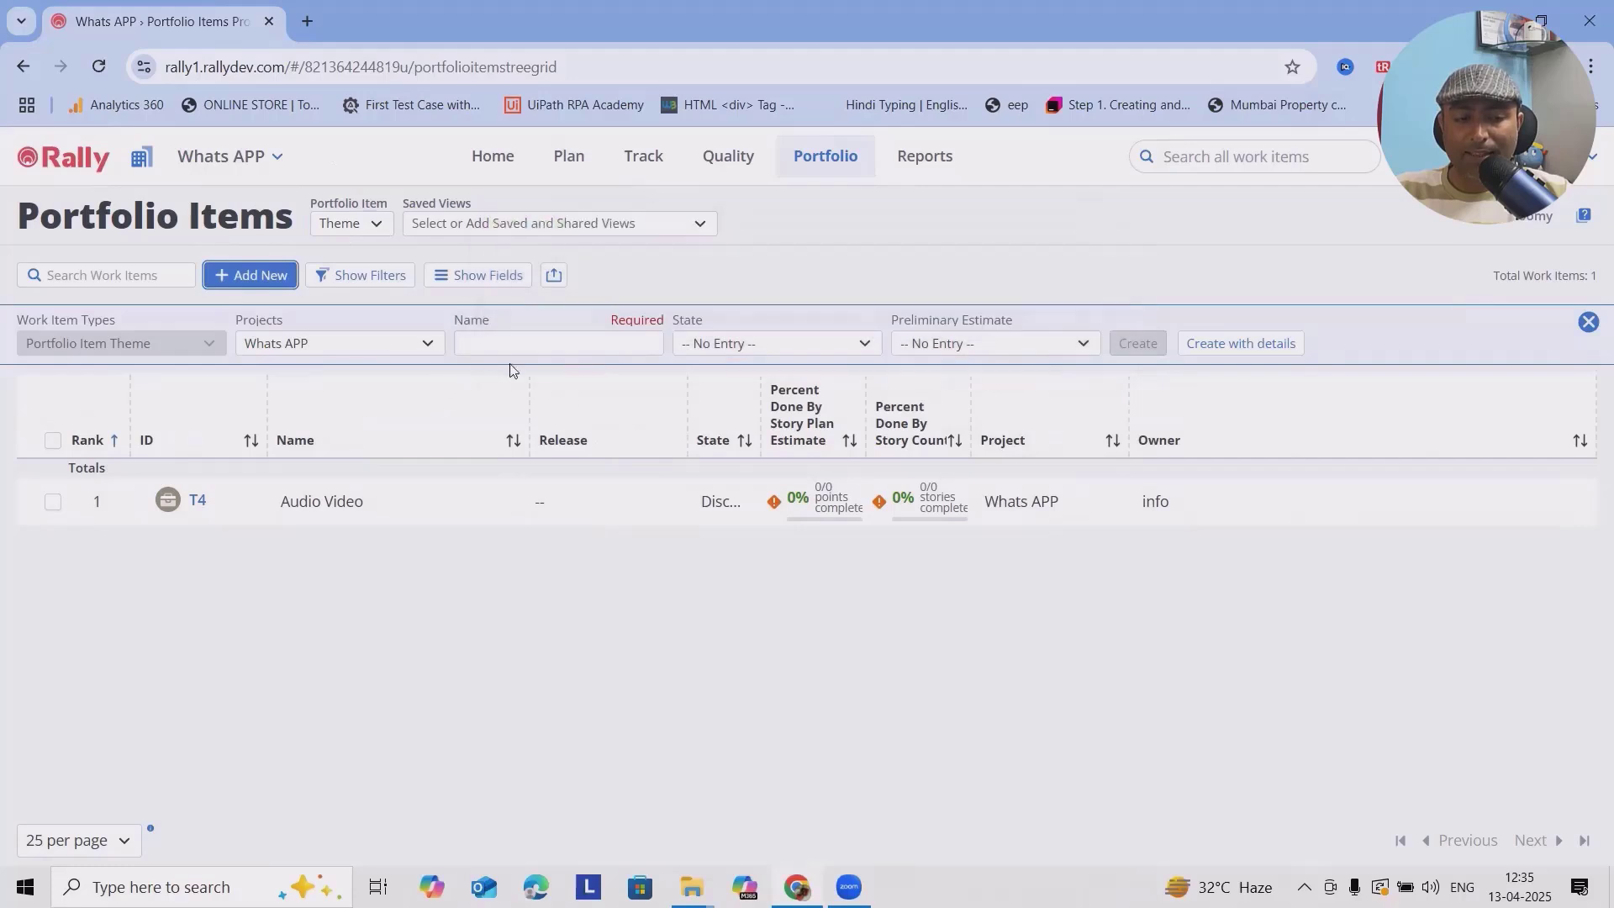
pyautogui.click(538, 343)
pyautogui.write('Settings')
pyautogui.click(774, 343)
pyautogui.click(736, 451)
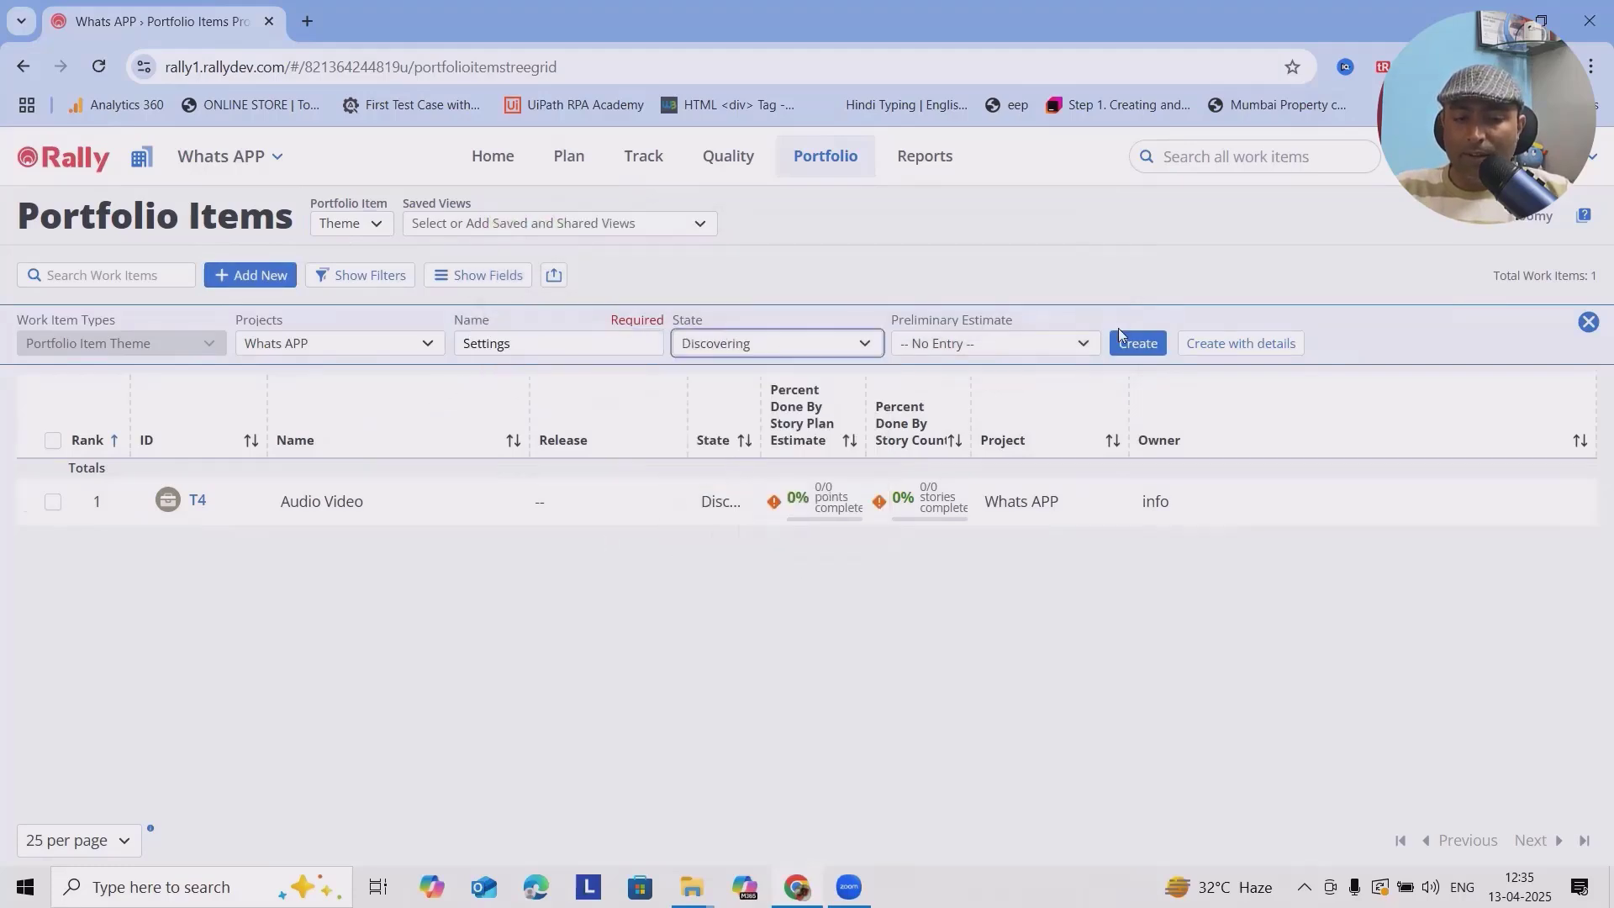
pyautogui.click(1040, 343)
pyautogui.click(933, 564)
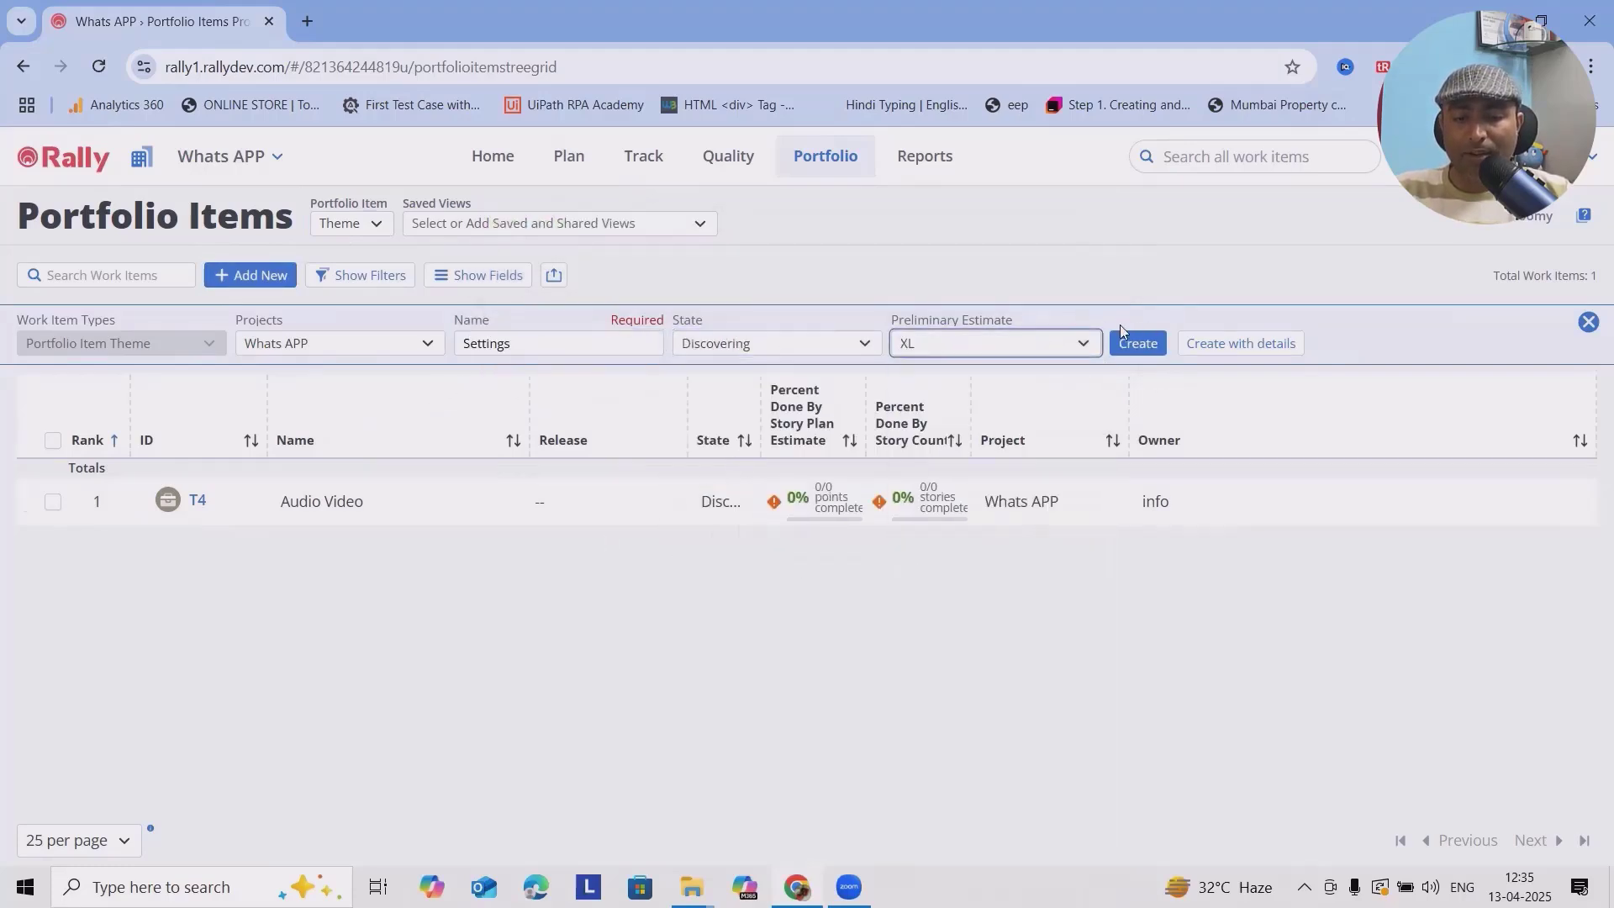
pyautogui.click(1135, 341)
# - Create a theme named Chat Interface and Status with state Discovering and preliminary estimate XL
pyautogui.click(236, 278)
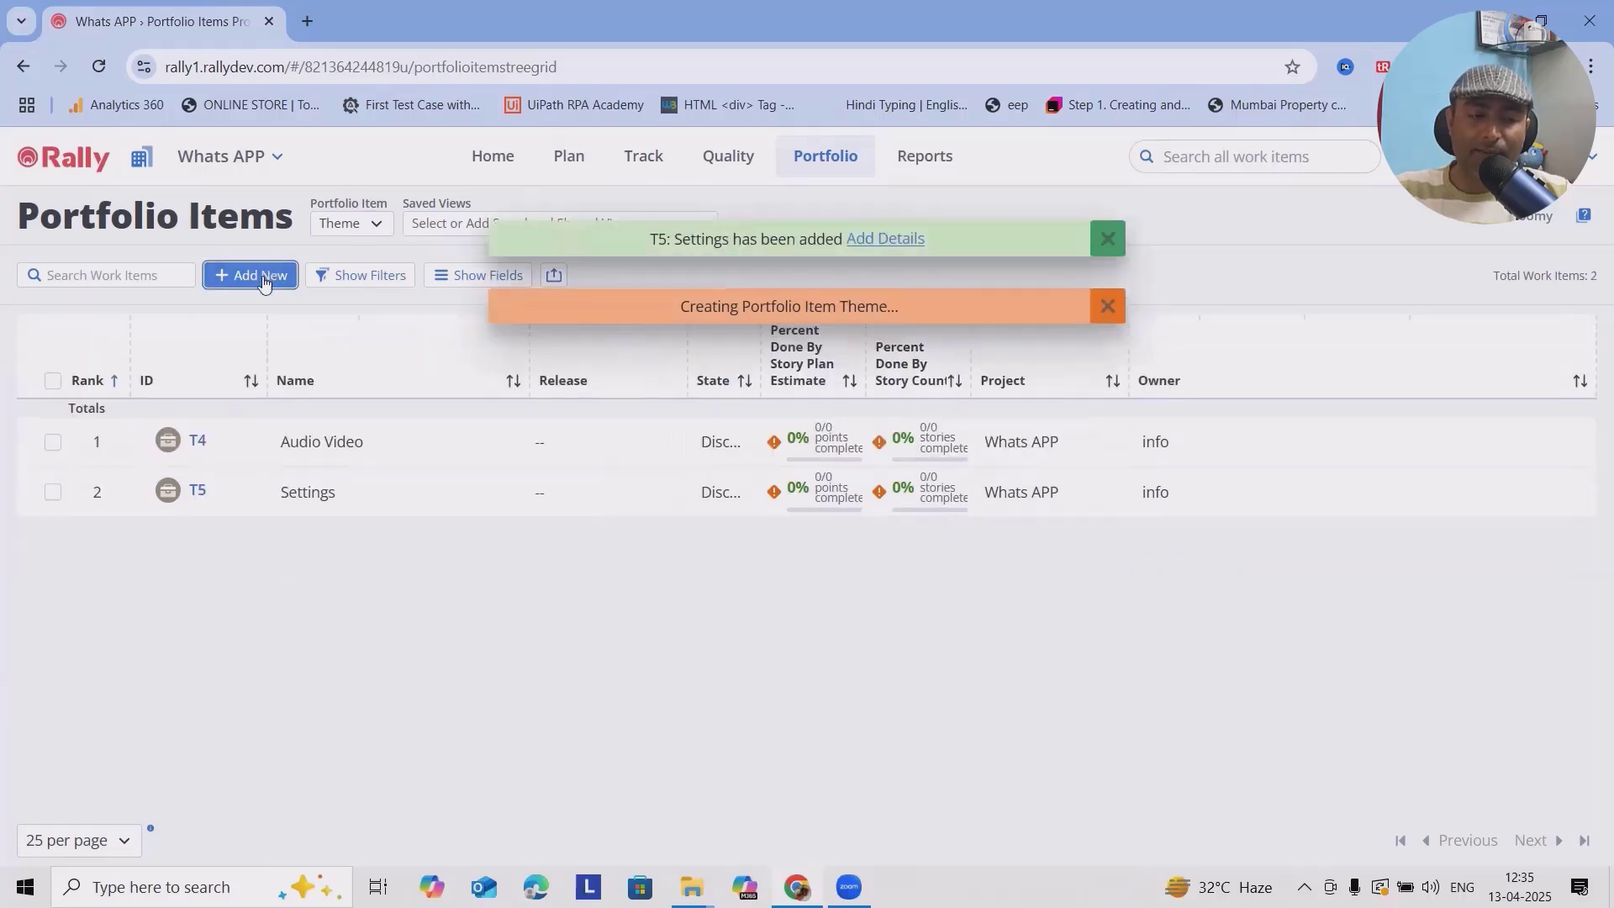
pyautogui.click(210, 281)
pyautogui.click(475, 343)
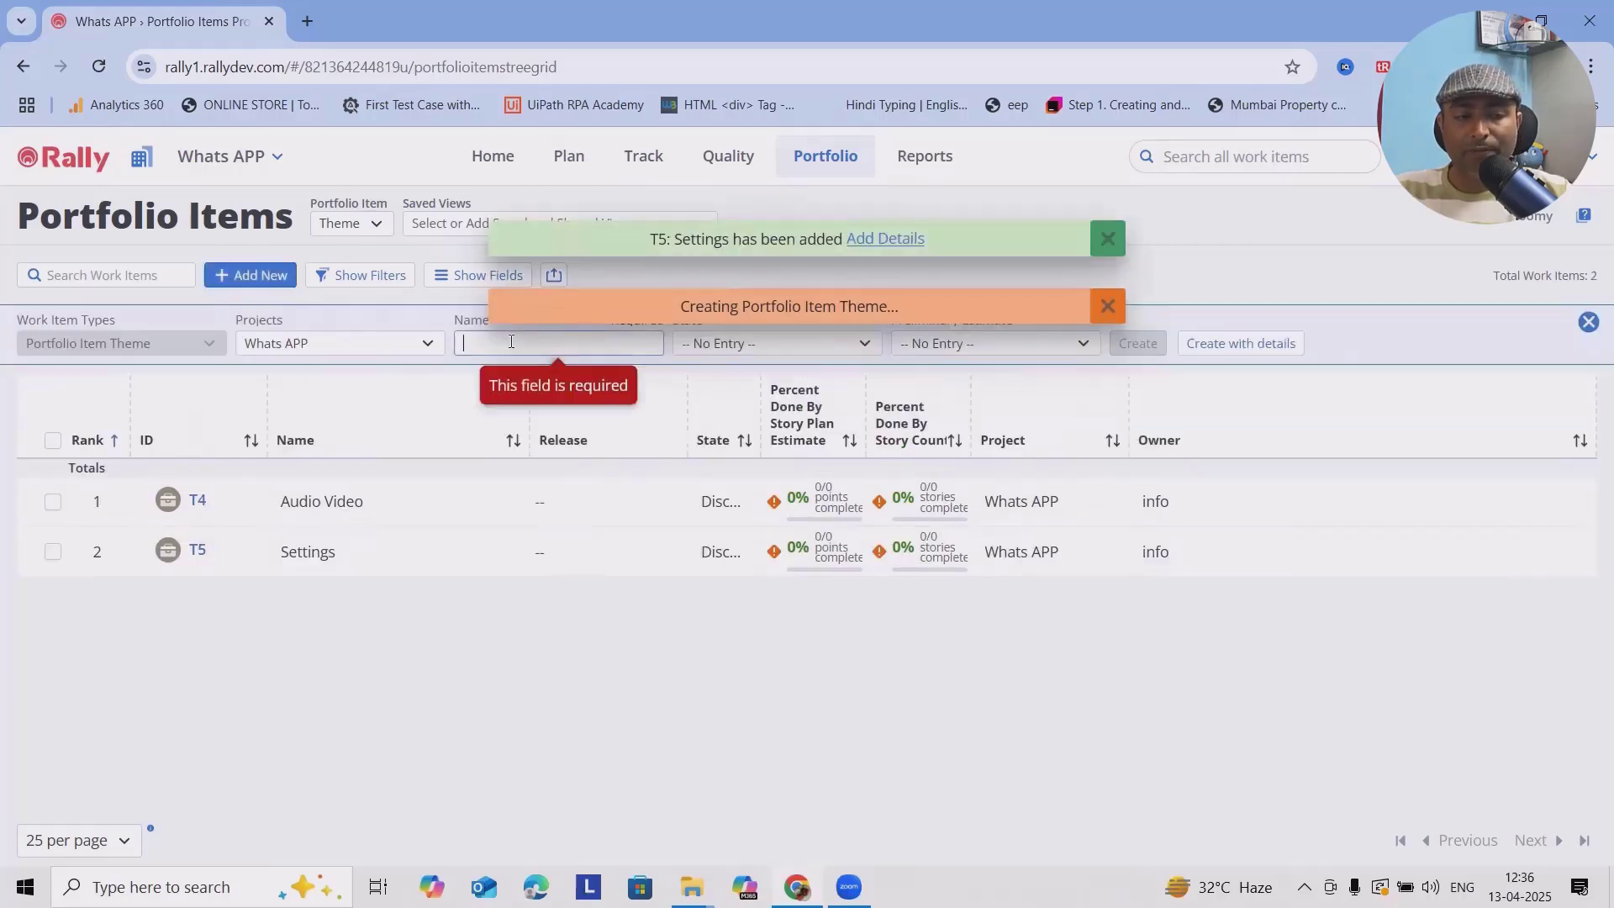
pyautogui.write('Chat I')
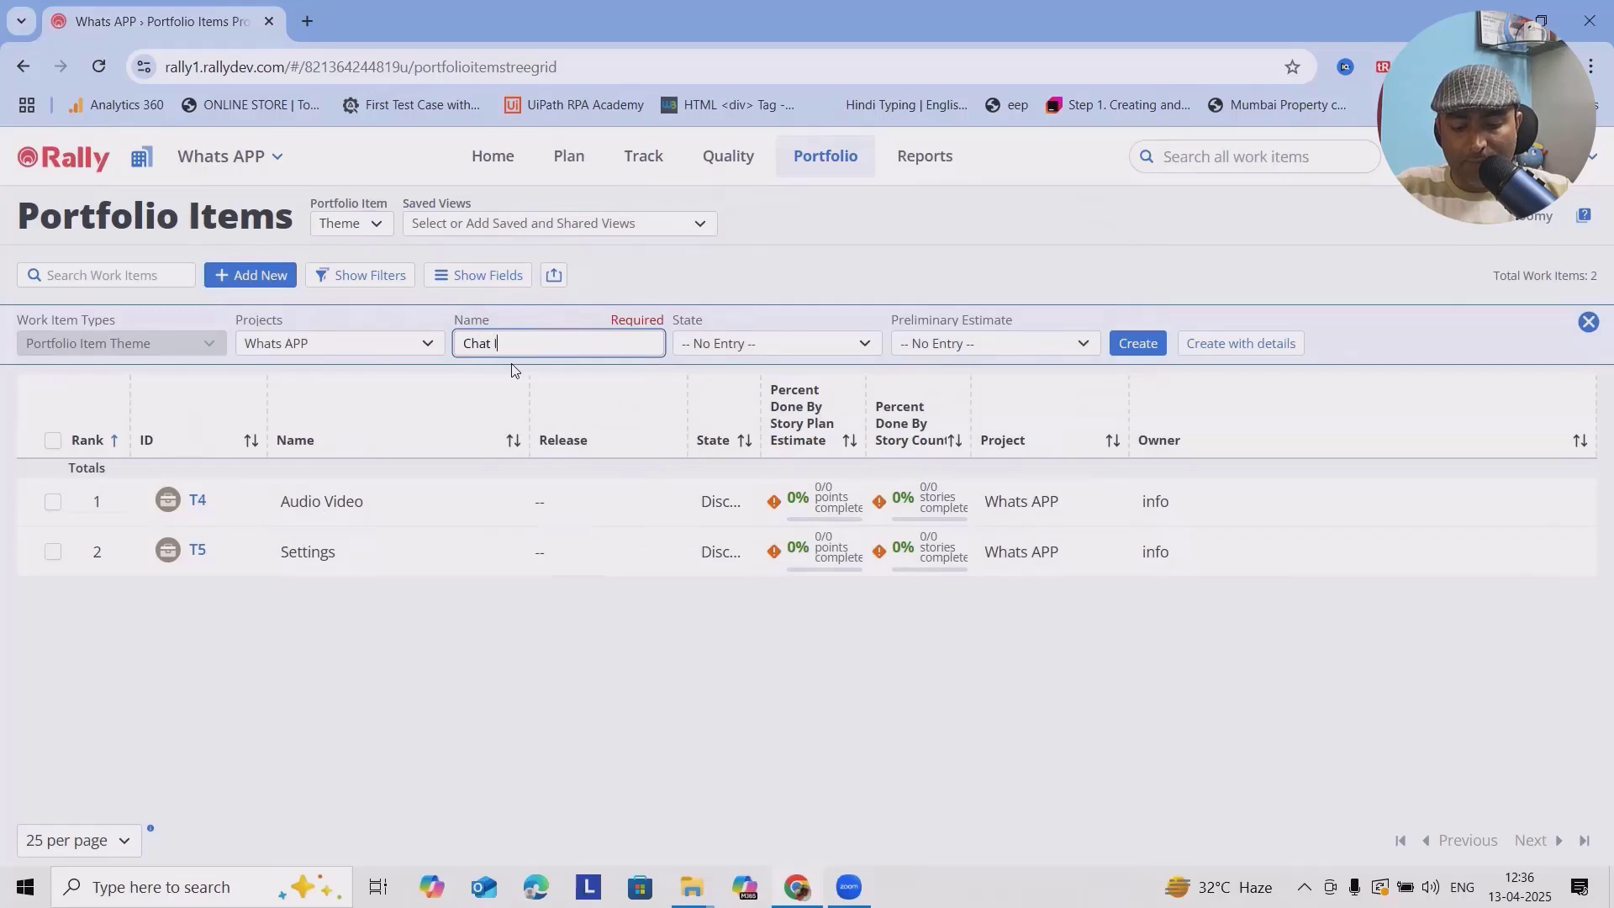
pyautogui.write('nterface and Status')
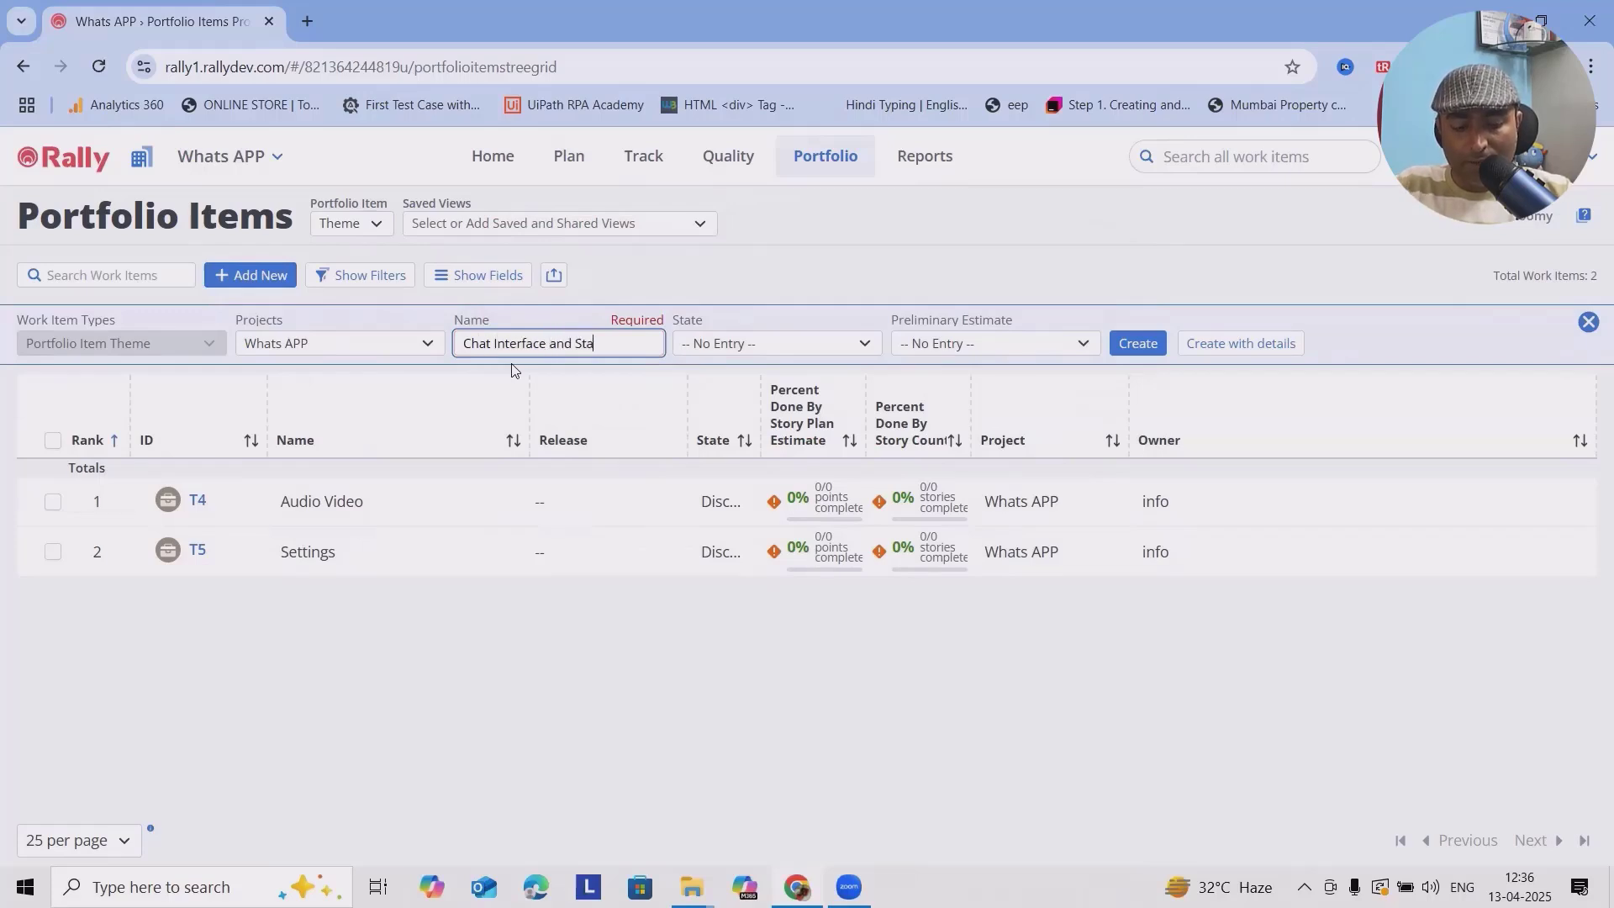
pyautogui.click(756, 343)
pyautogui.click(753, 460)
pyautogui.click(1084, 345)
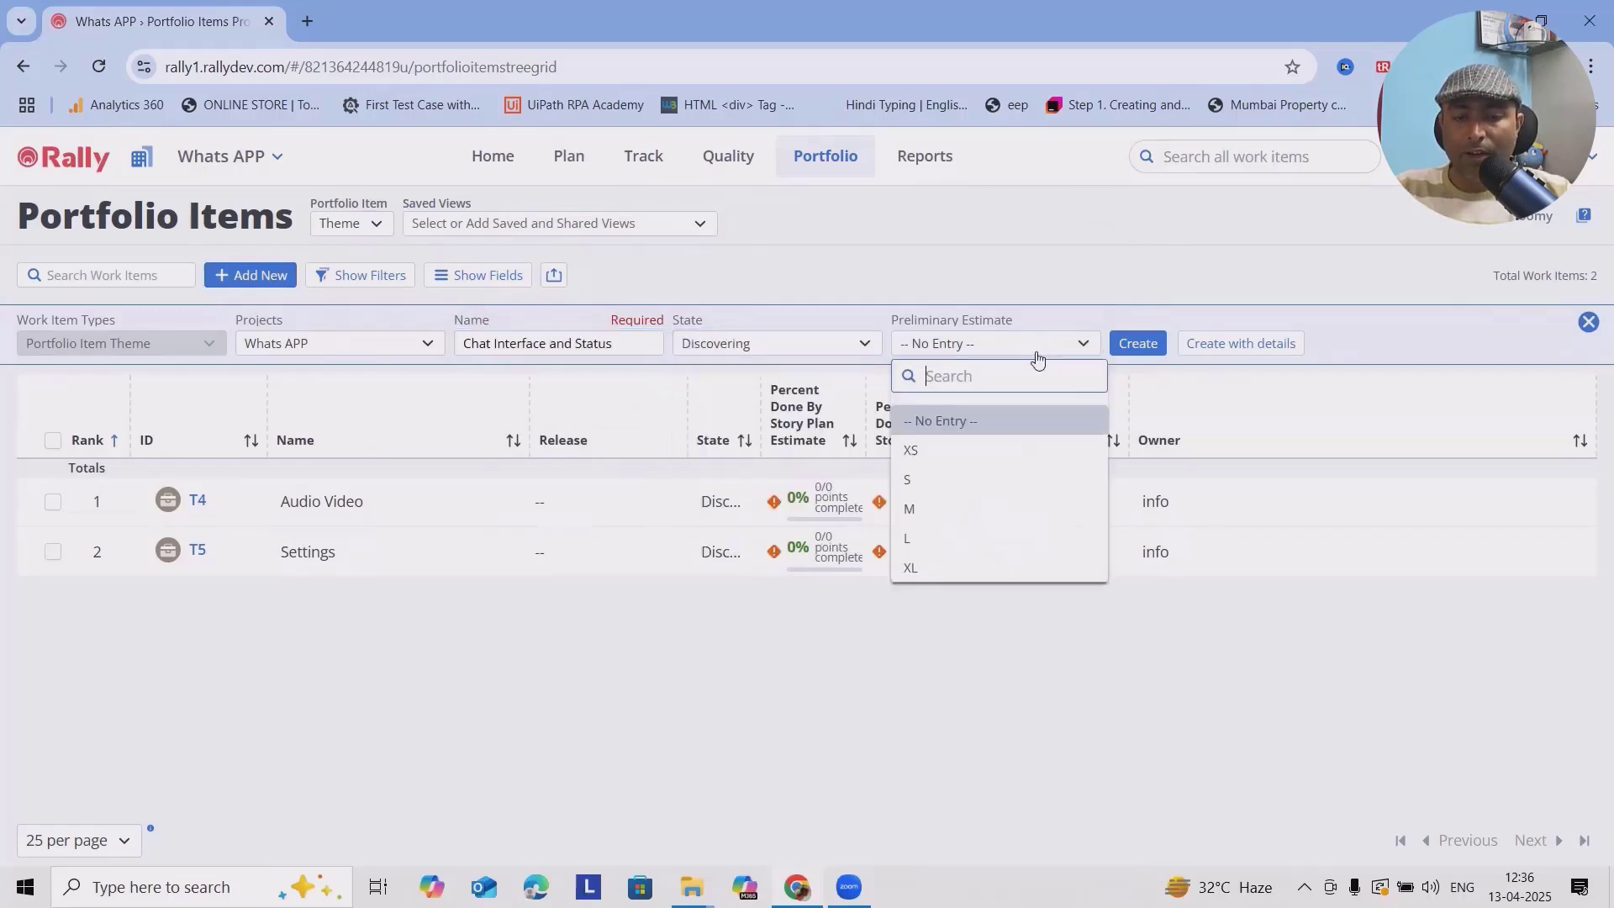
pyautogui.click(910, 567)
pyautogui.click(1137, 345)
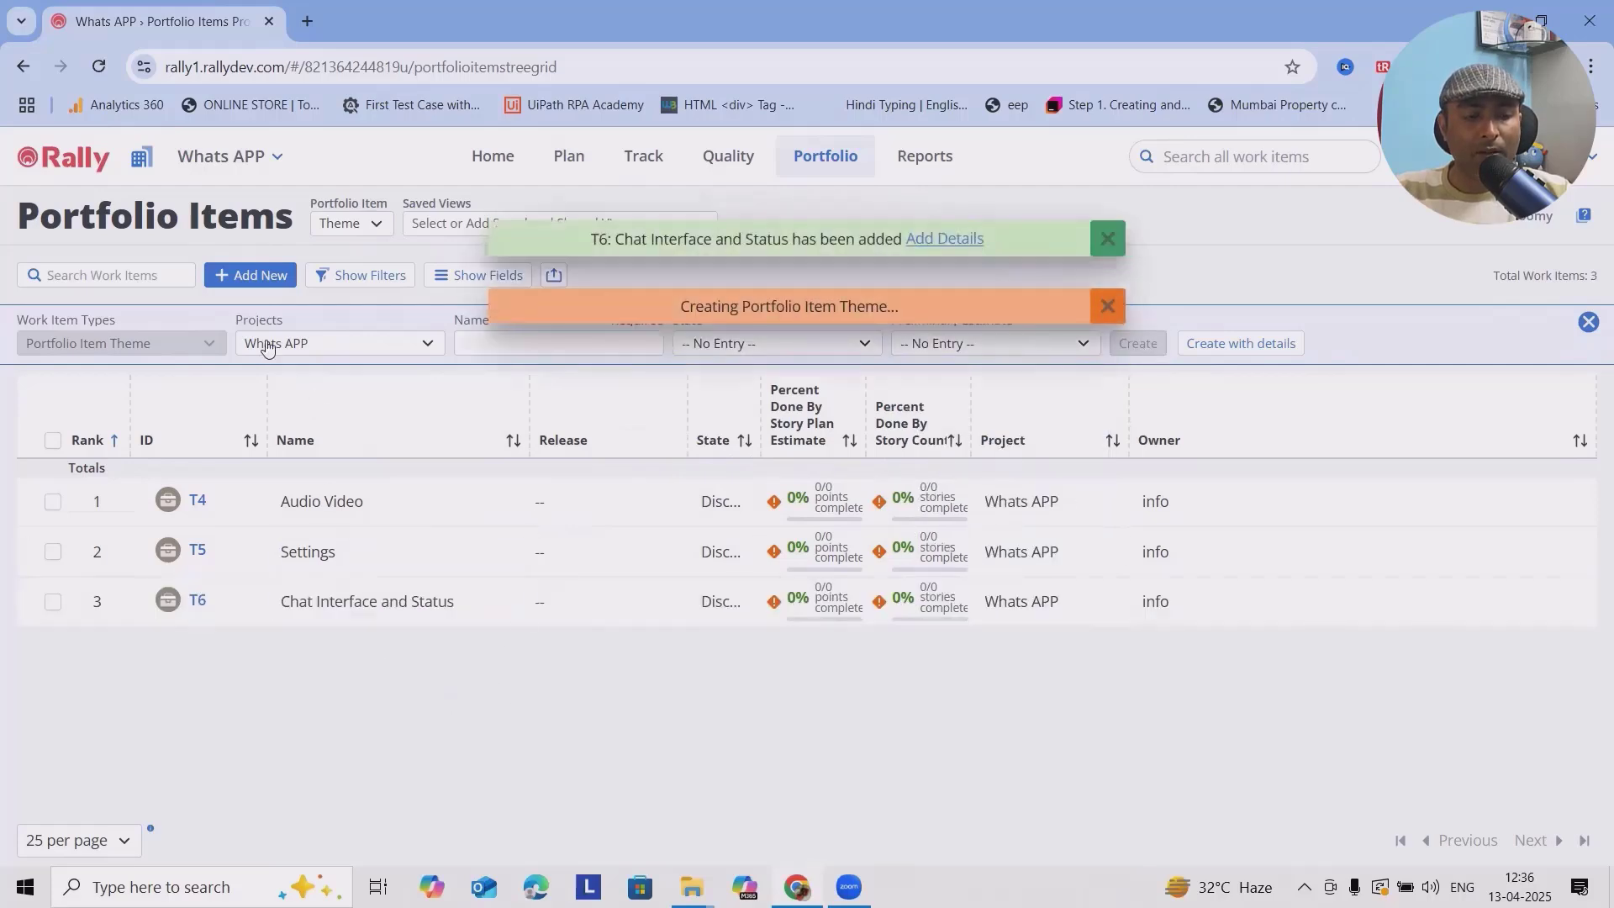
# - Create a theme named Payment with state Developing and preliminary estimate XL
pyautogui.click(260, 278)
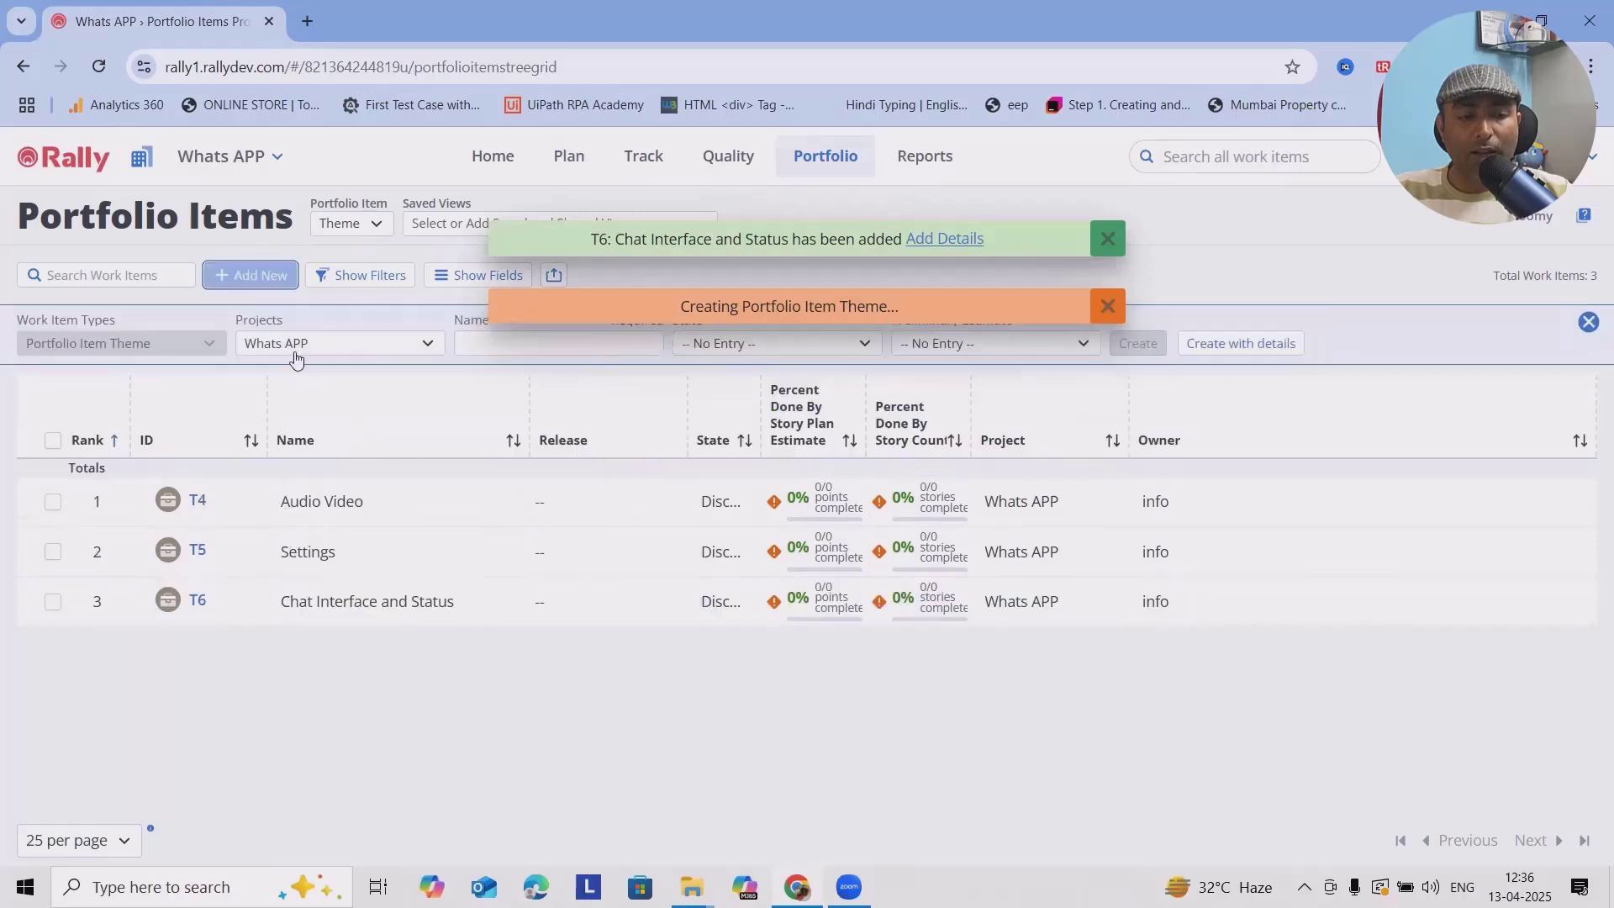
pyautogui.write('Payment')
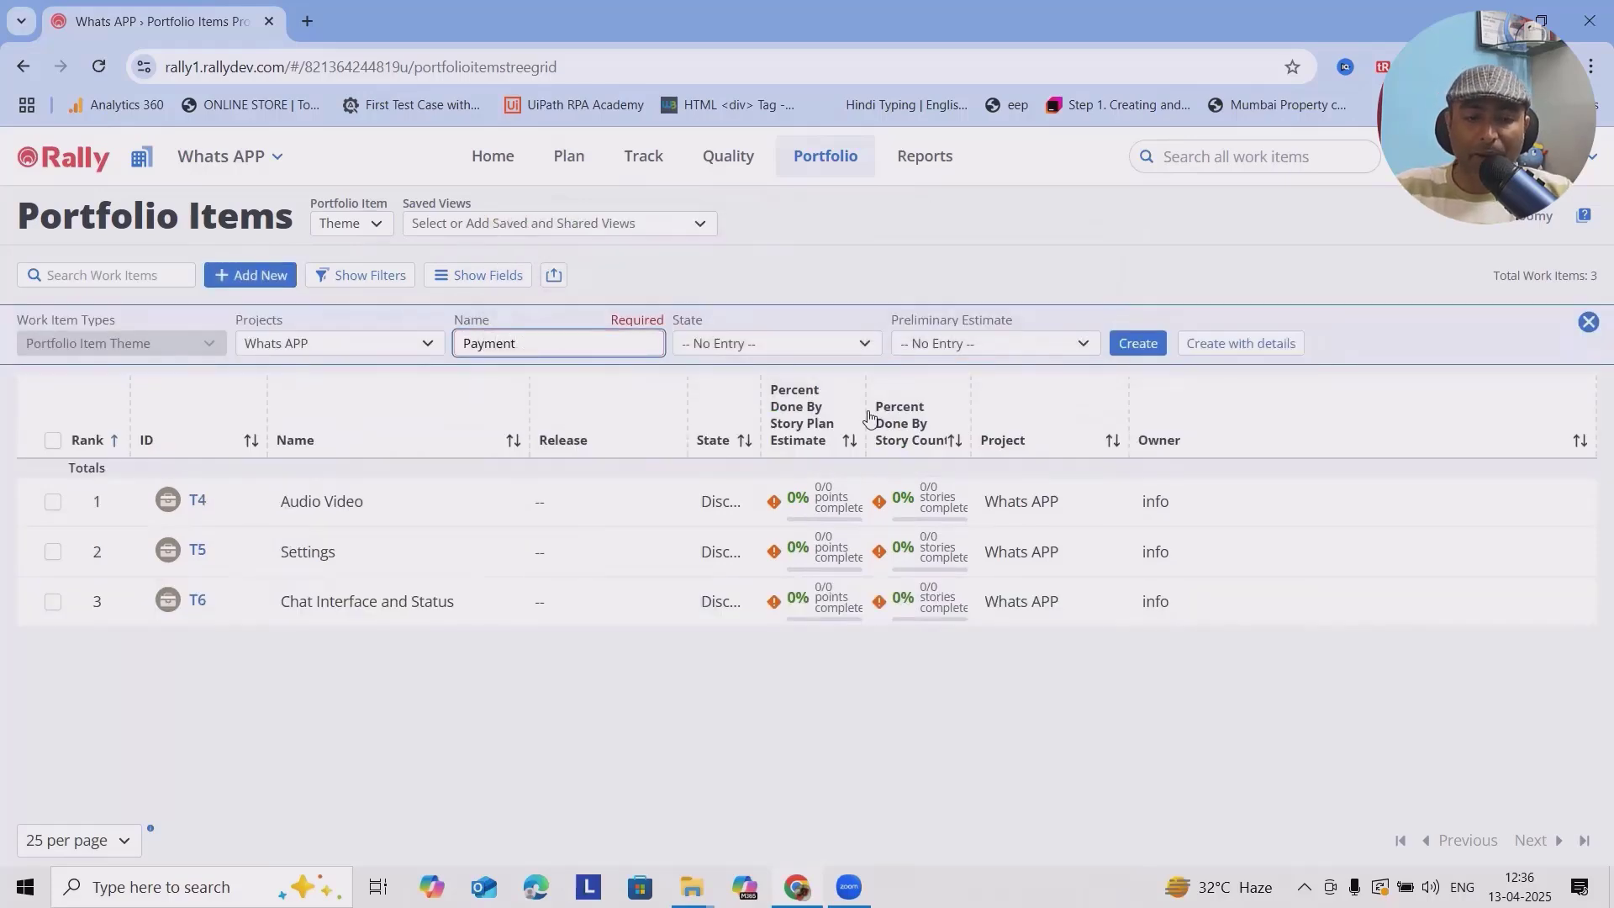
pyautogui.click(818, 343)
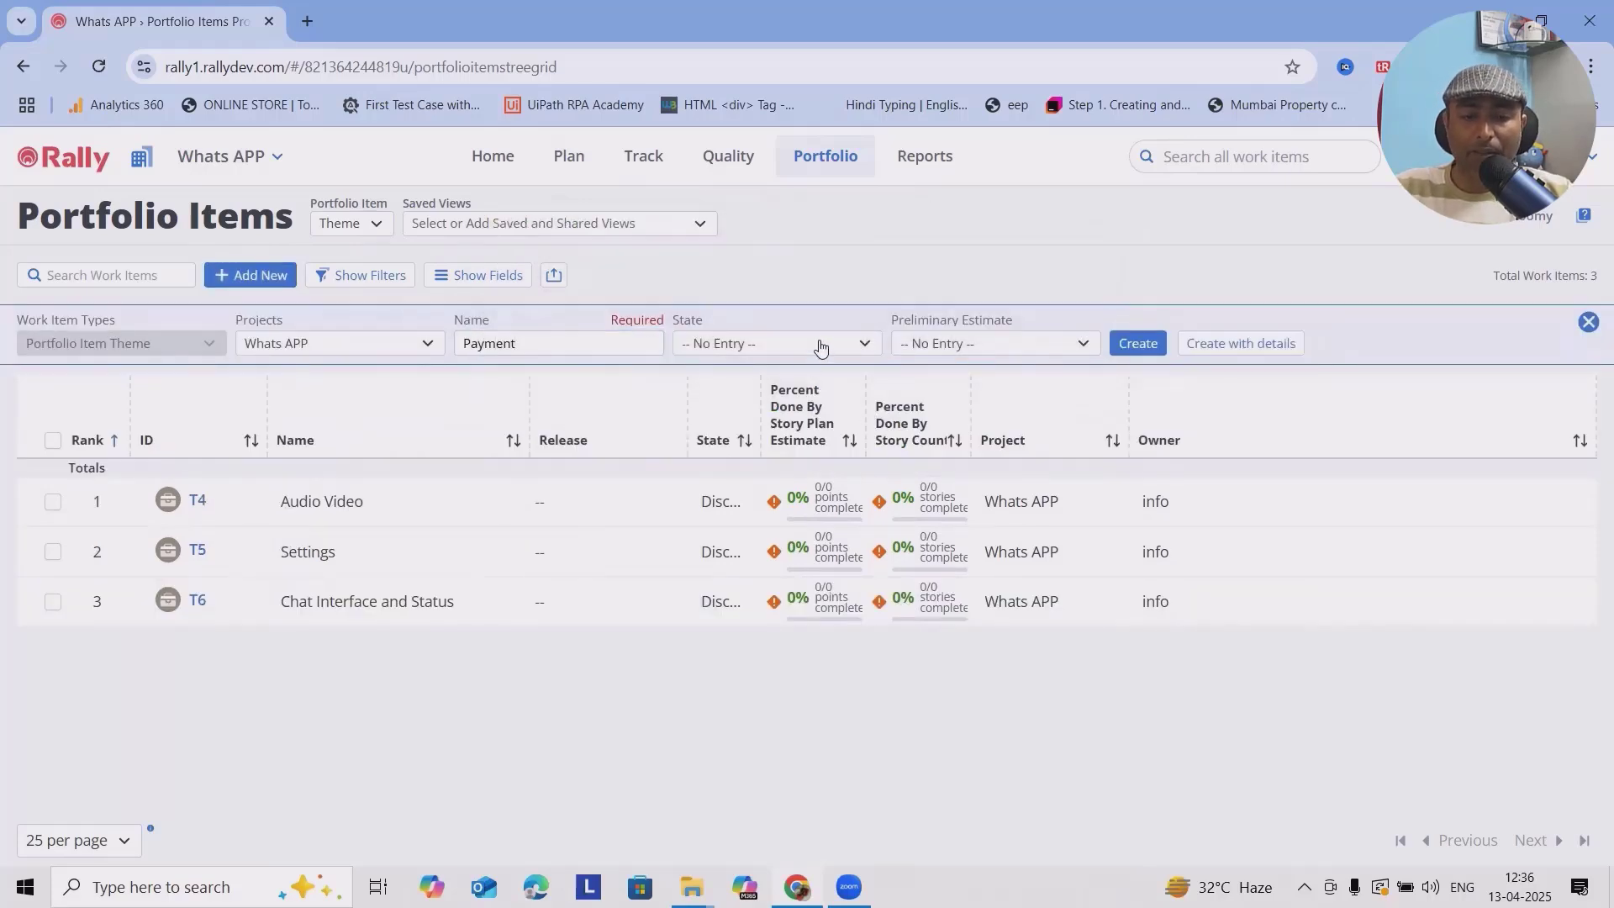
pyautogui.click(743, 453)
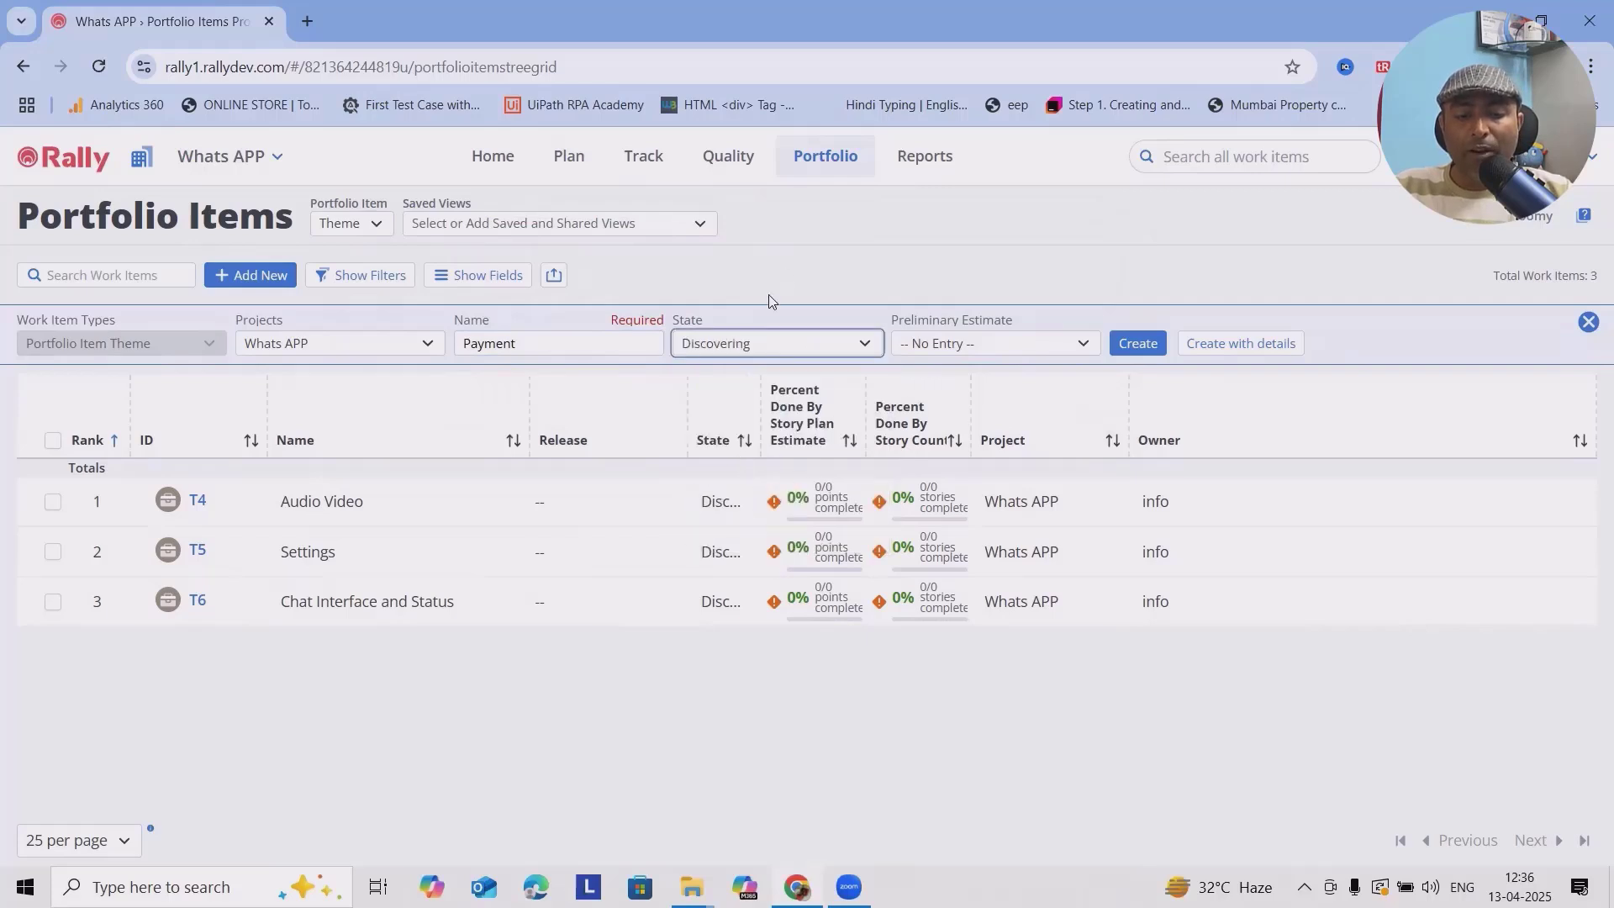
pyautogui.click(769, 344)
pyautogui.click(721, 475)
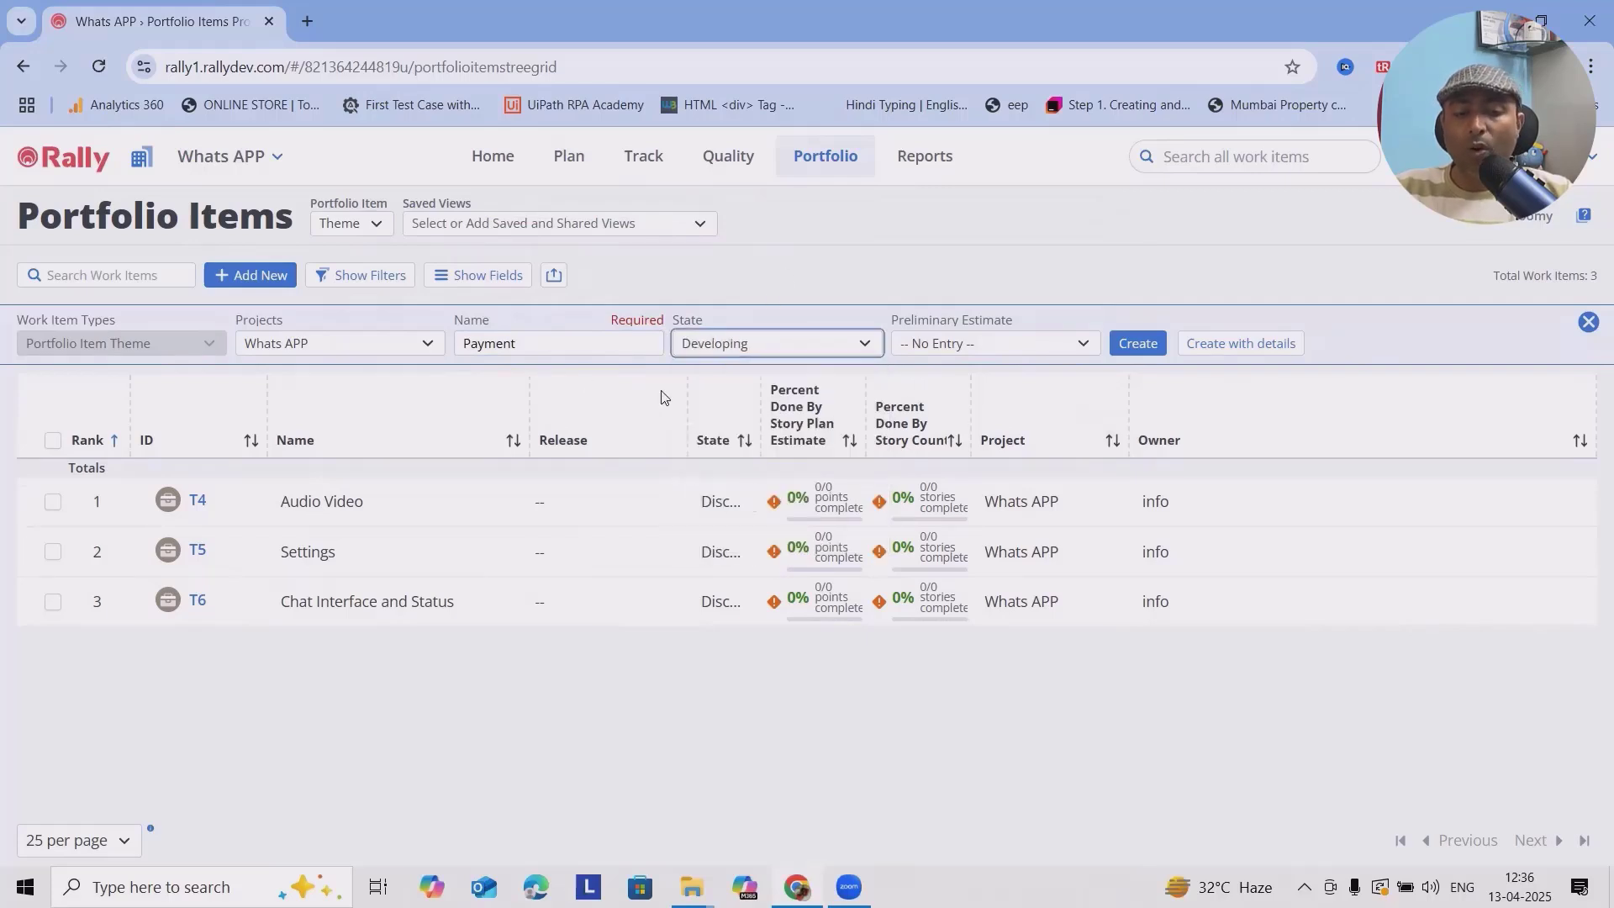
pyautogui.click(1070, 344)
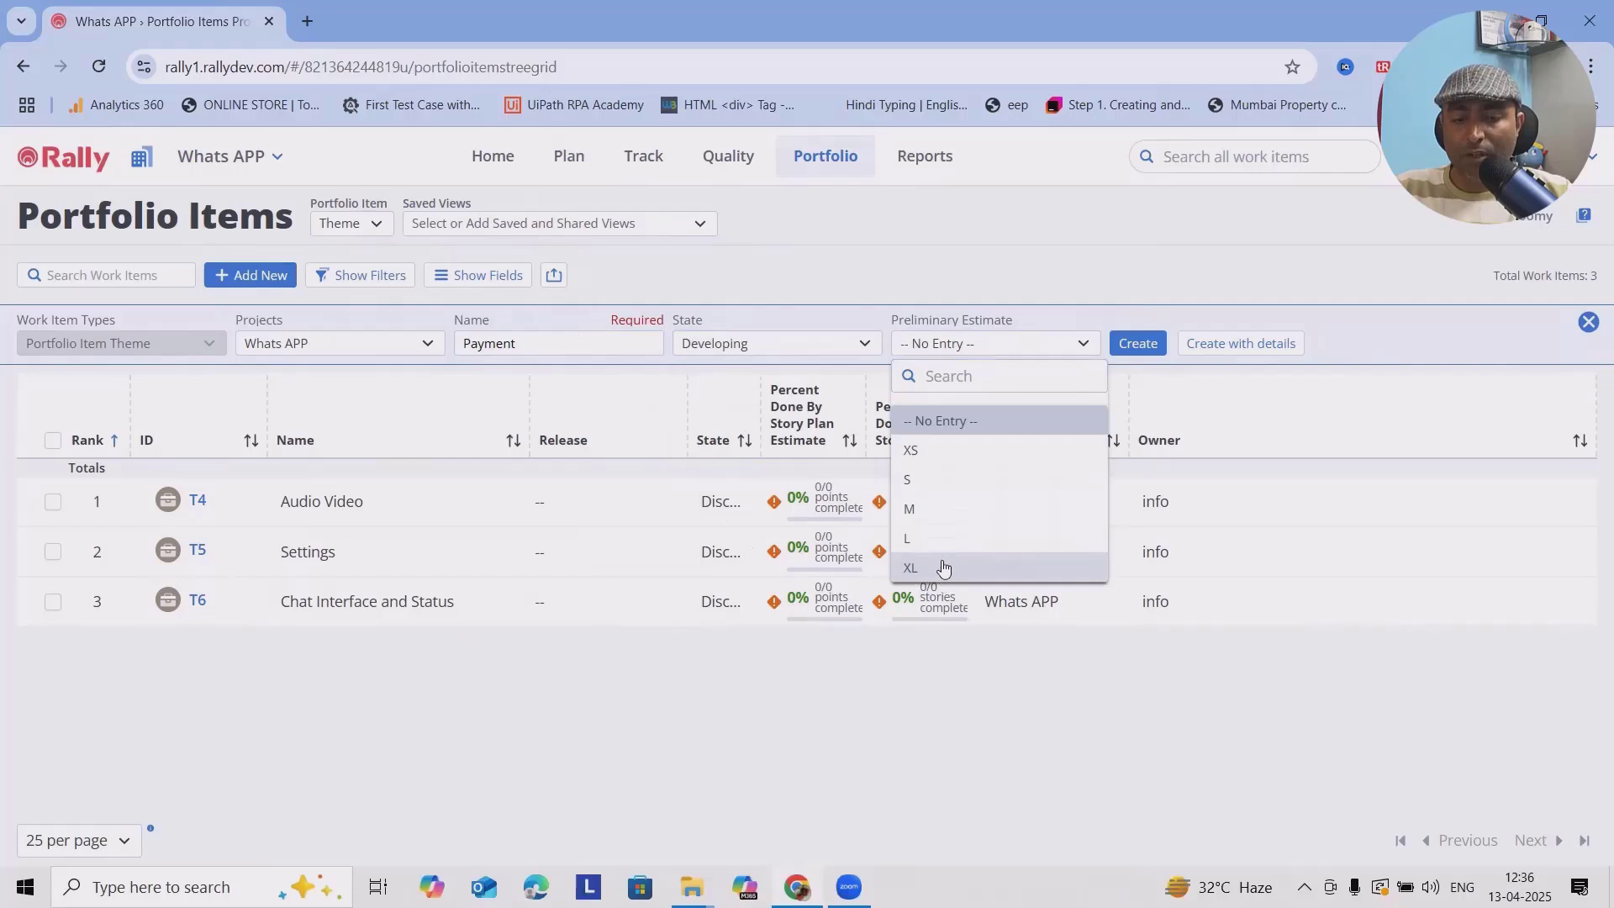
pyautogui.click(941, 570)
pyautogui.click(1137, 343)
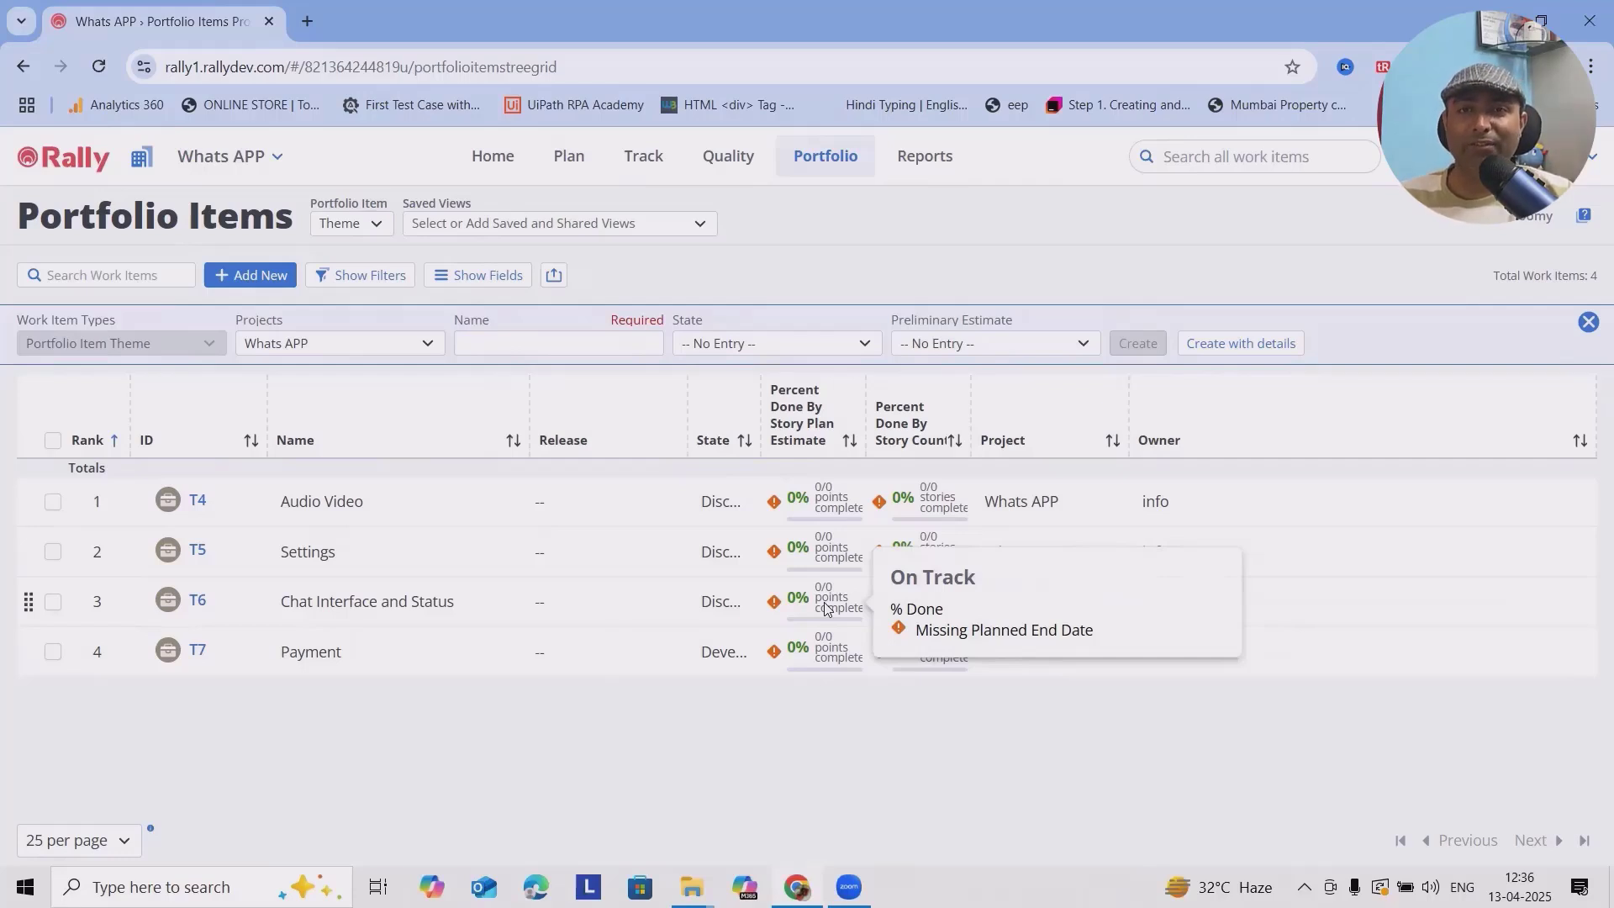
# - View the Payment theme's details and children, including the entry form for a new child initiative
pyautogui.click(197, 650)
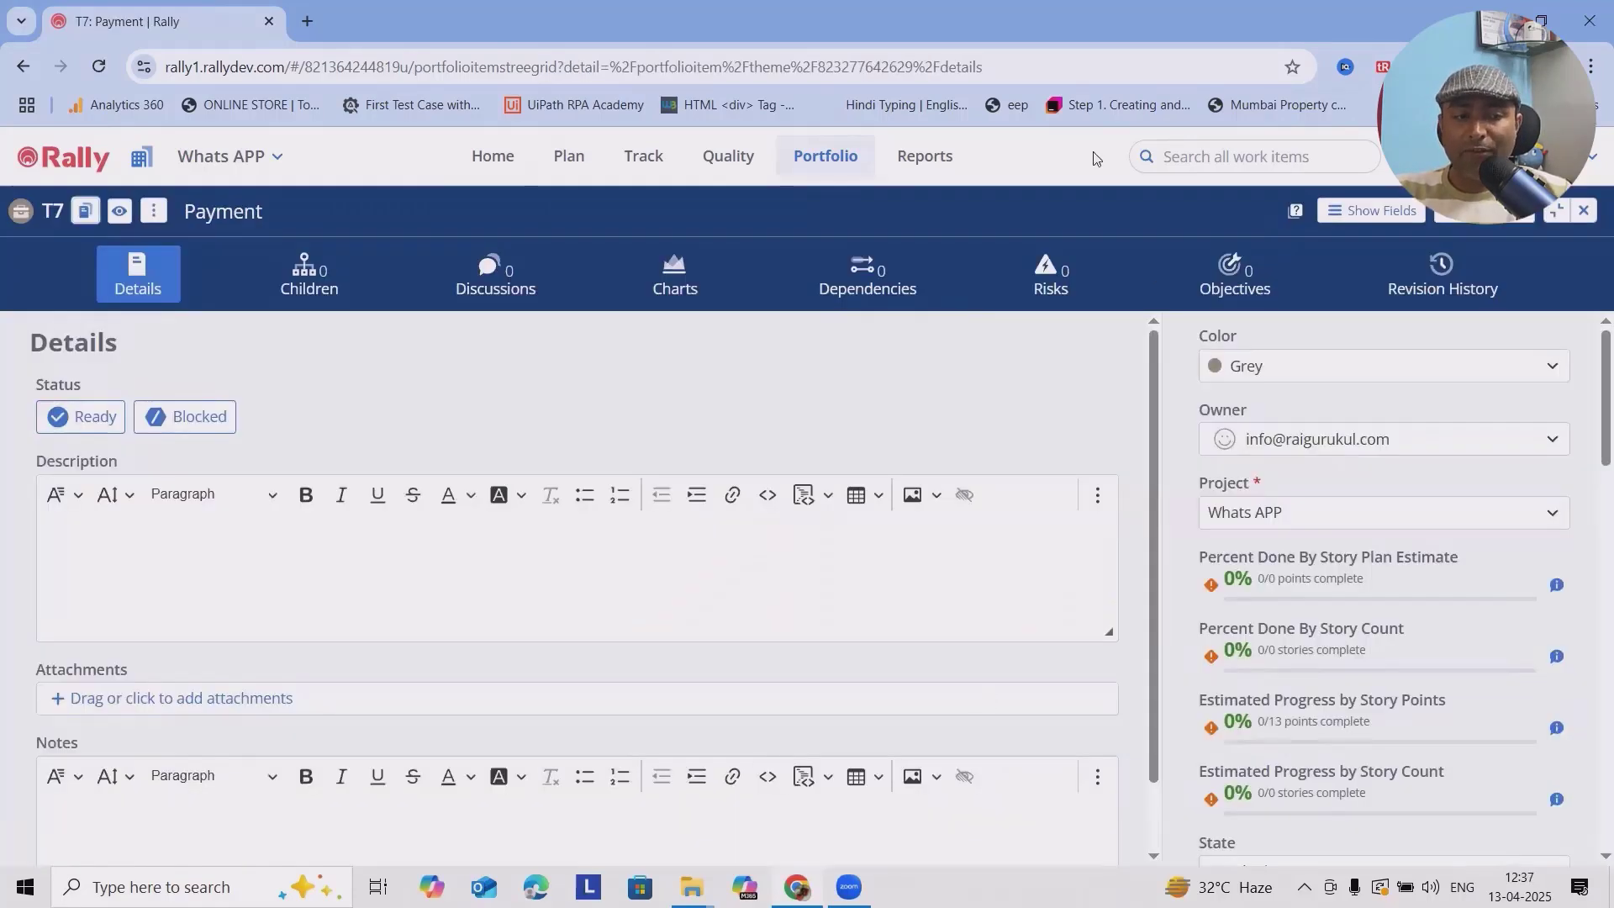
pyautogui.click(308, 286)
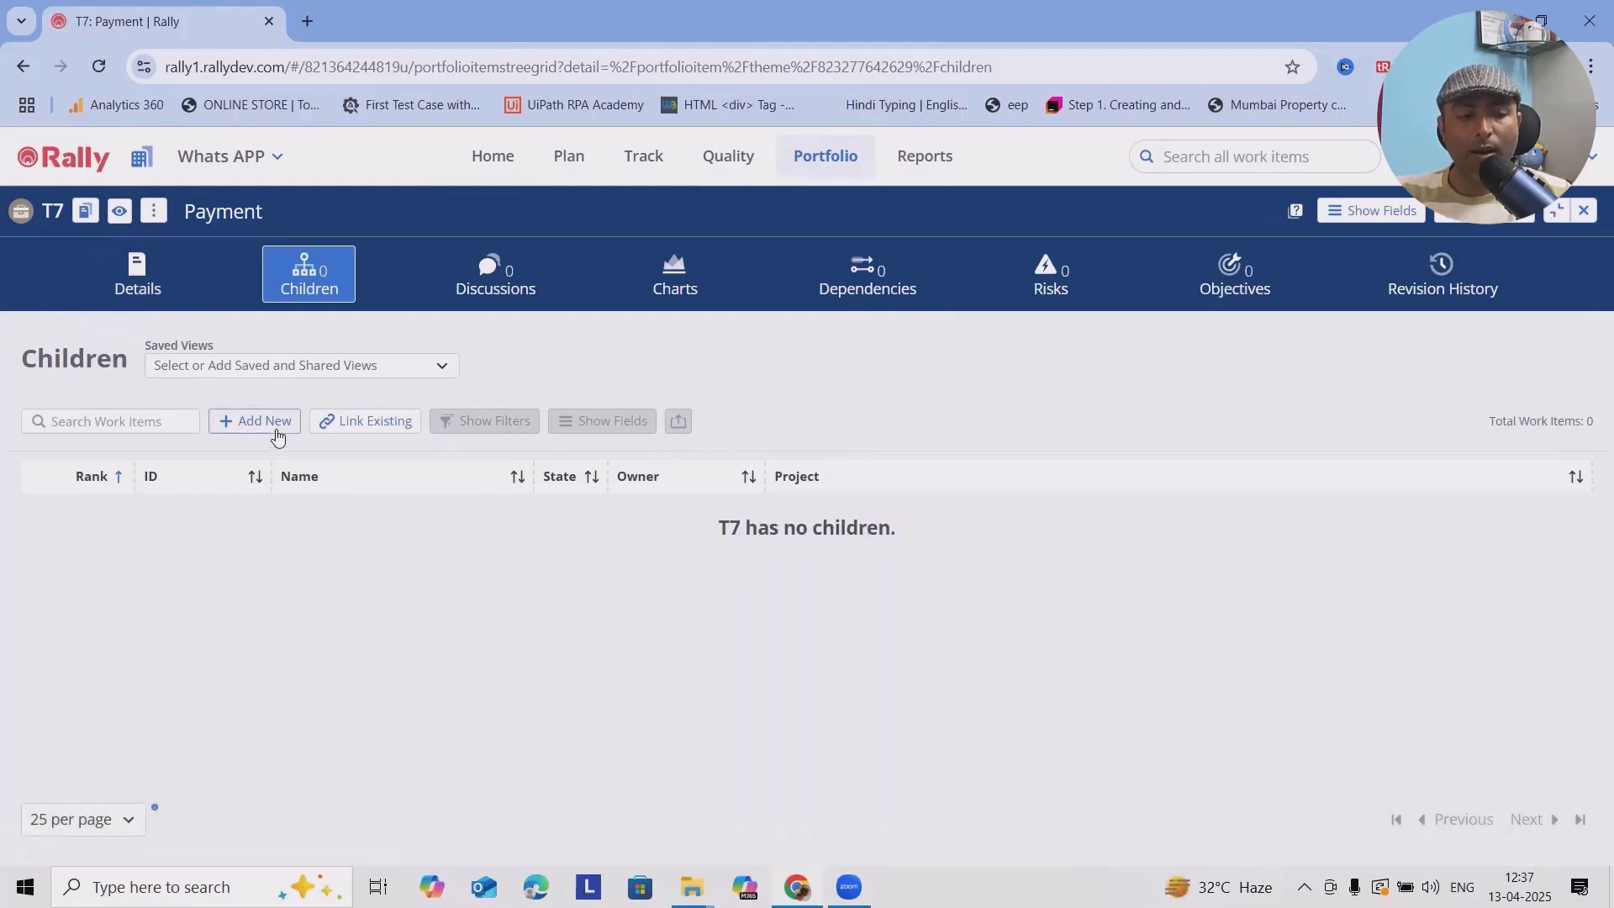
pyautogui.click(277, 436)
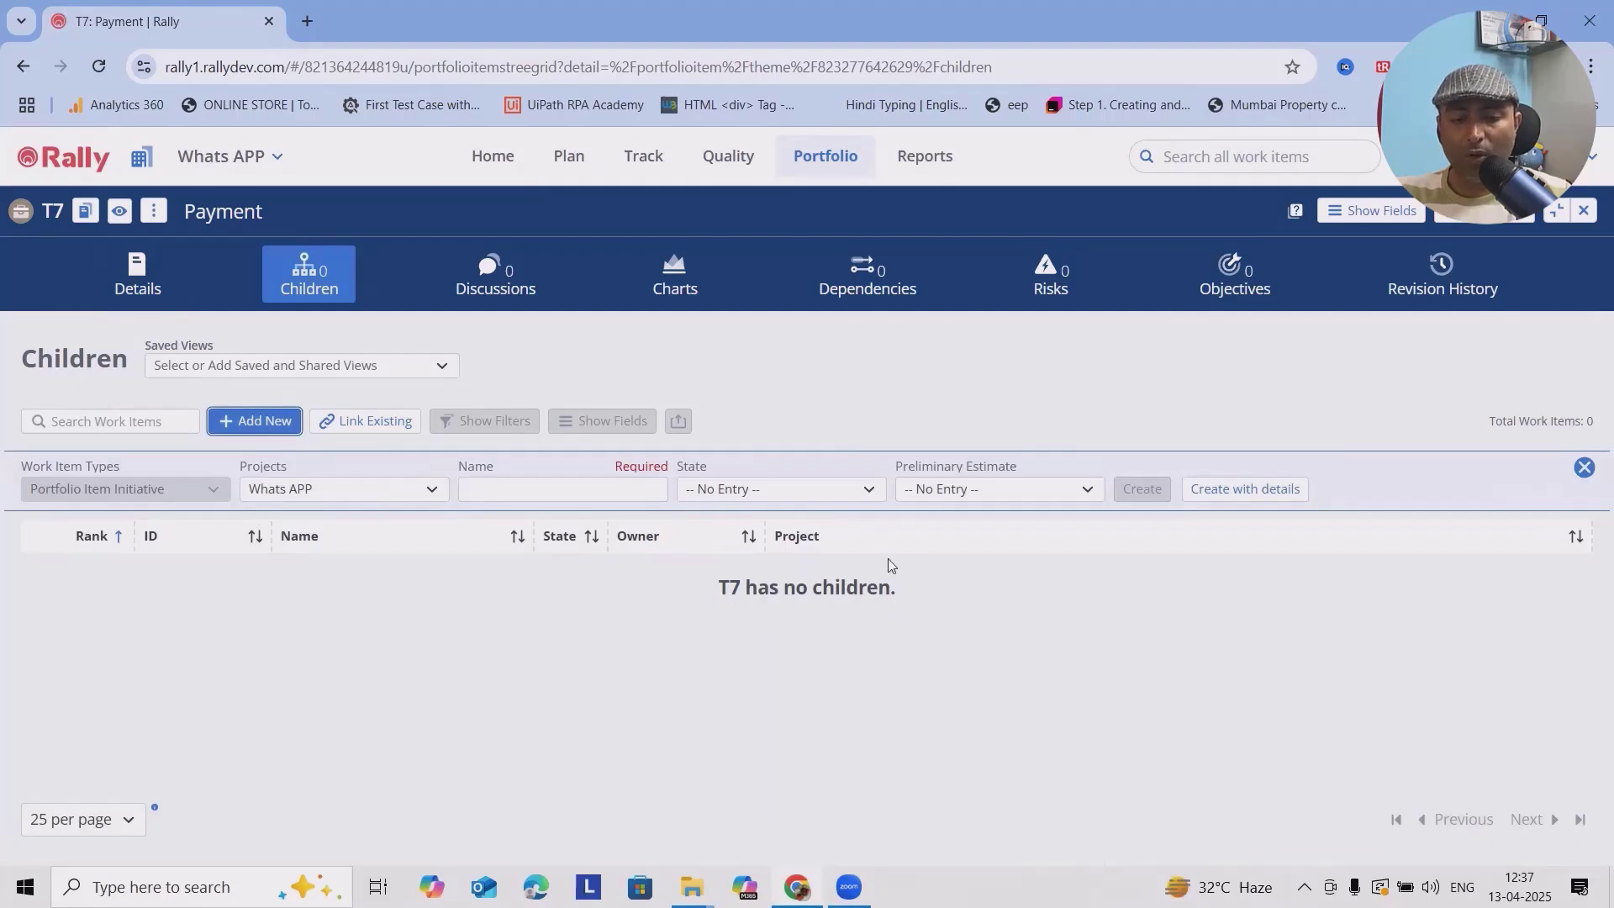
pyautogui.click(22, 67)
# - Return to the Whats APP portfolio items page and list the items of type Initiative
pyautogui.click(826, 156)
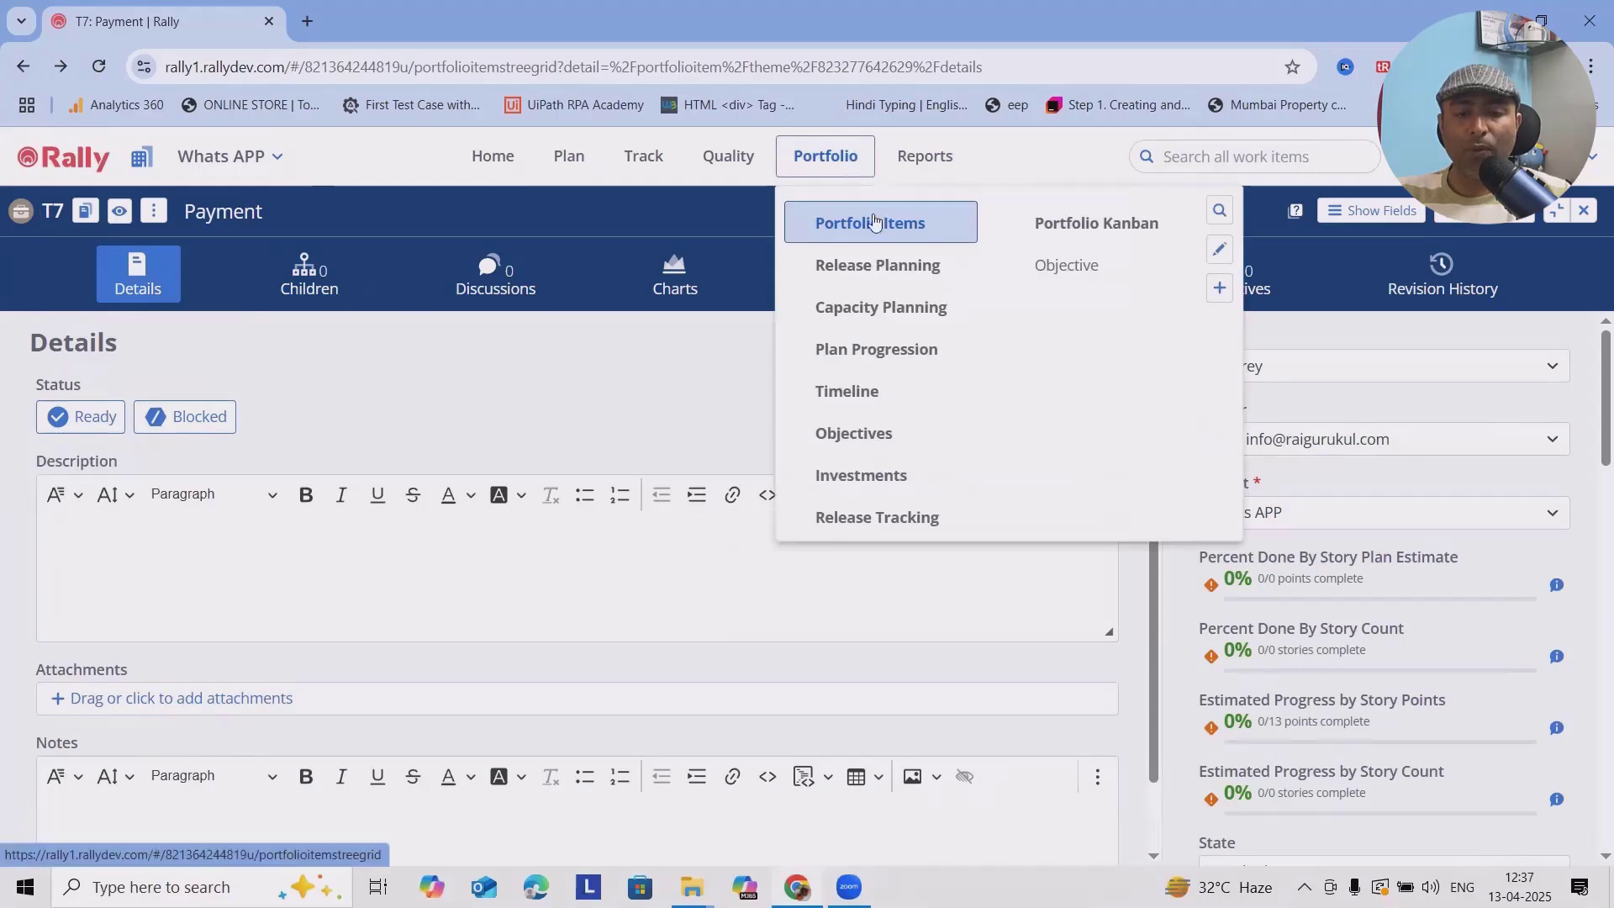
pyautogui.click(874, 221)
pyautogui.click(375, 225)
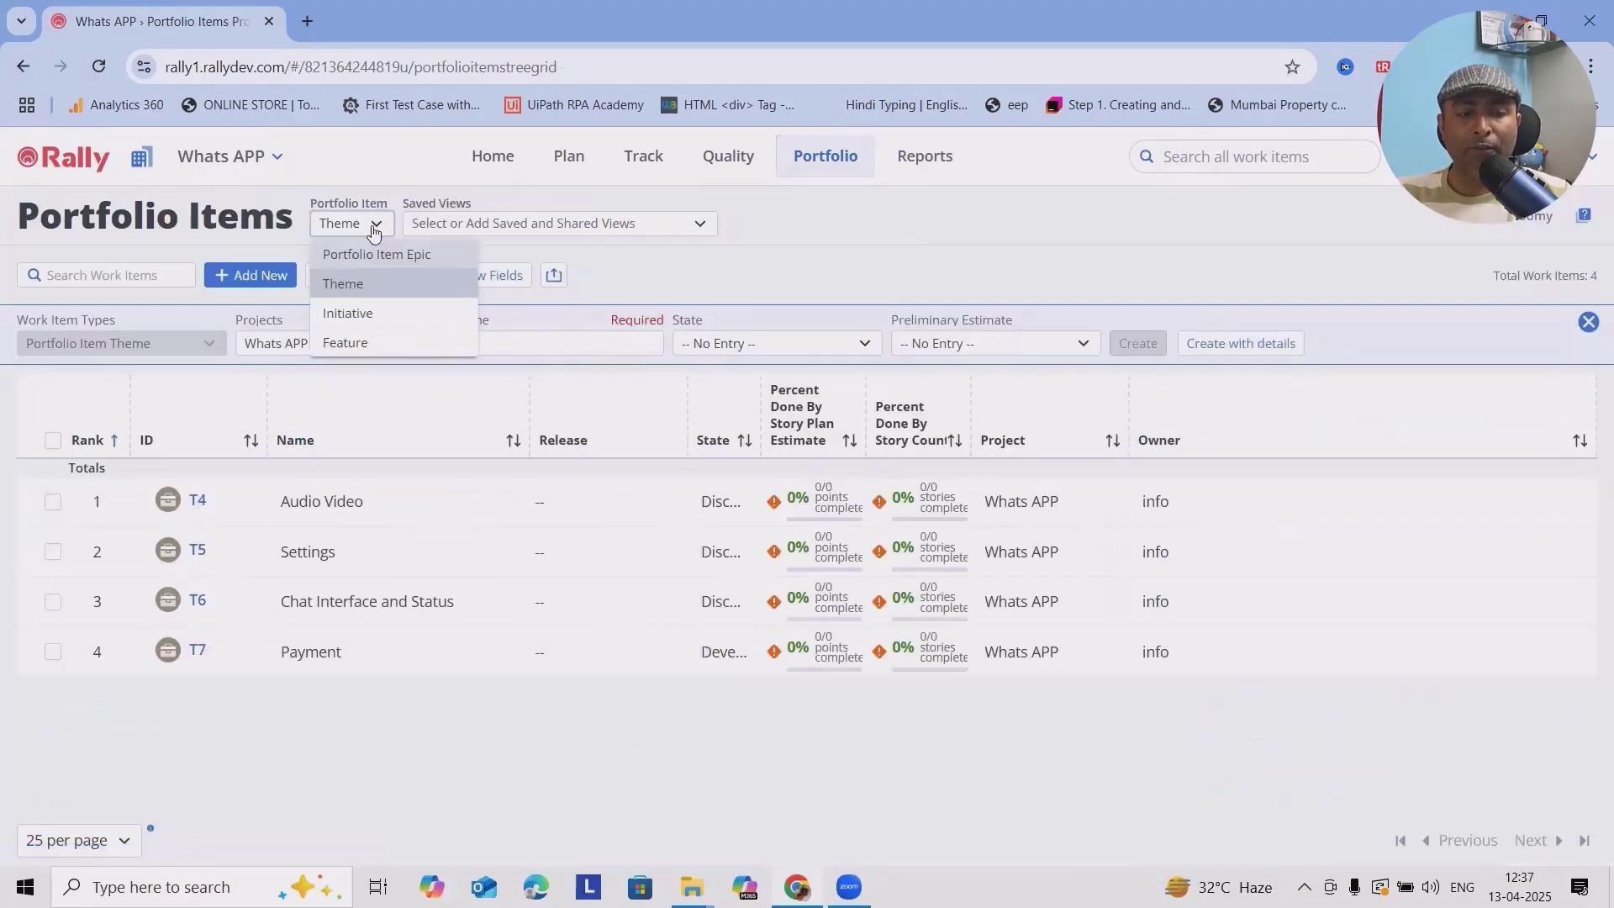
pyautogui.click(348, 312)
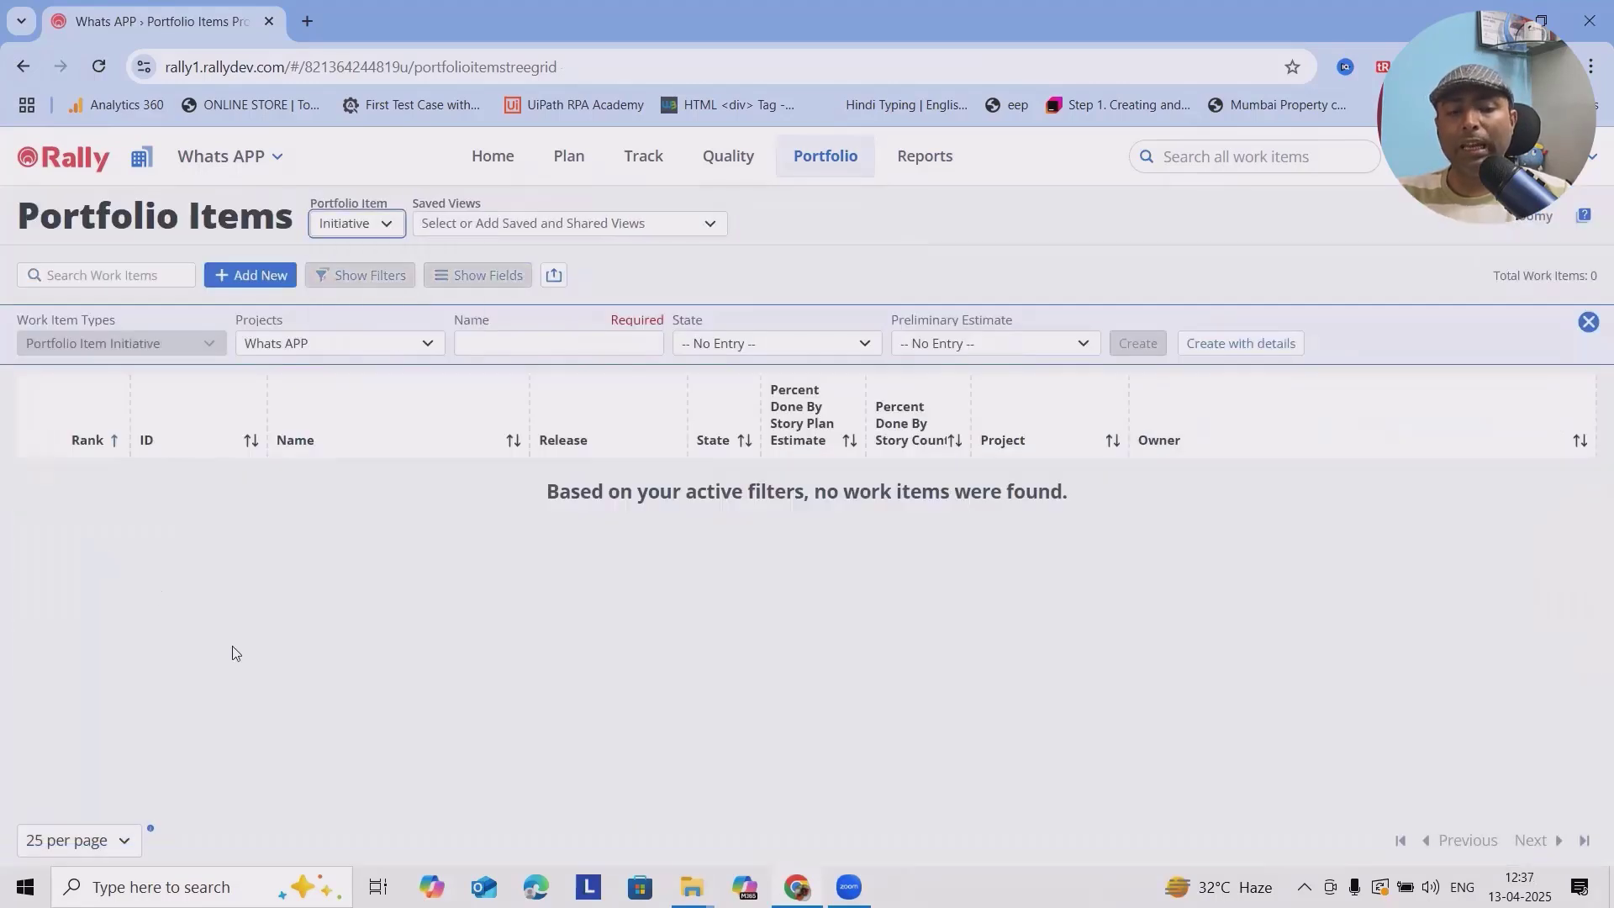
# - Start a detailed entry for a new Whats APP initiative and name it Payment with CC
pyautogui.click(622, 345)
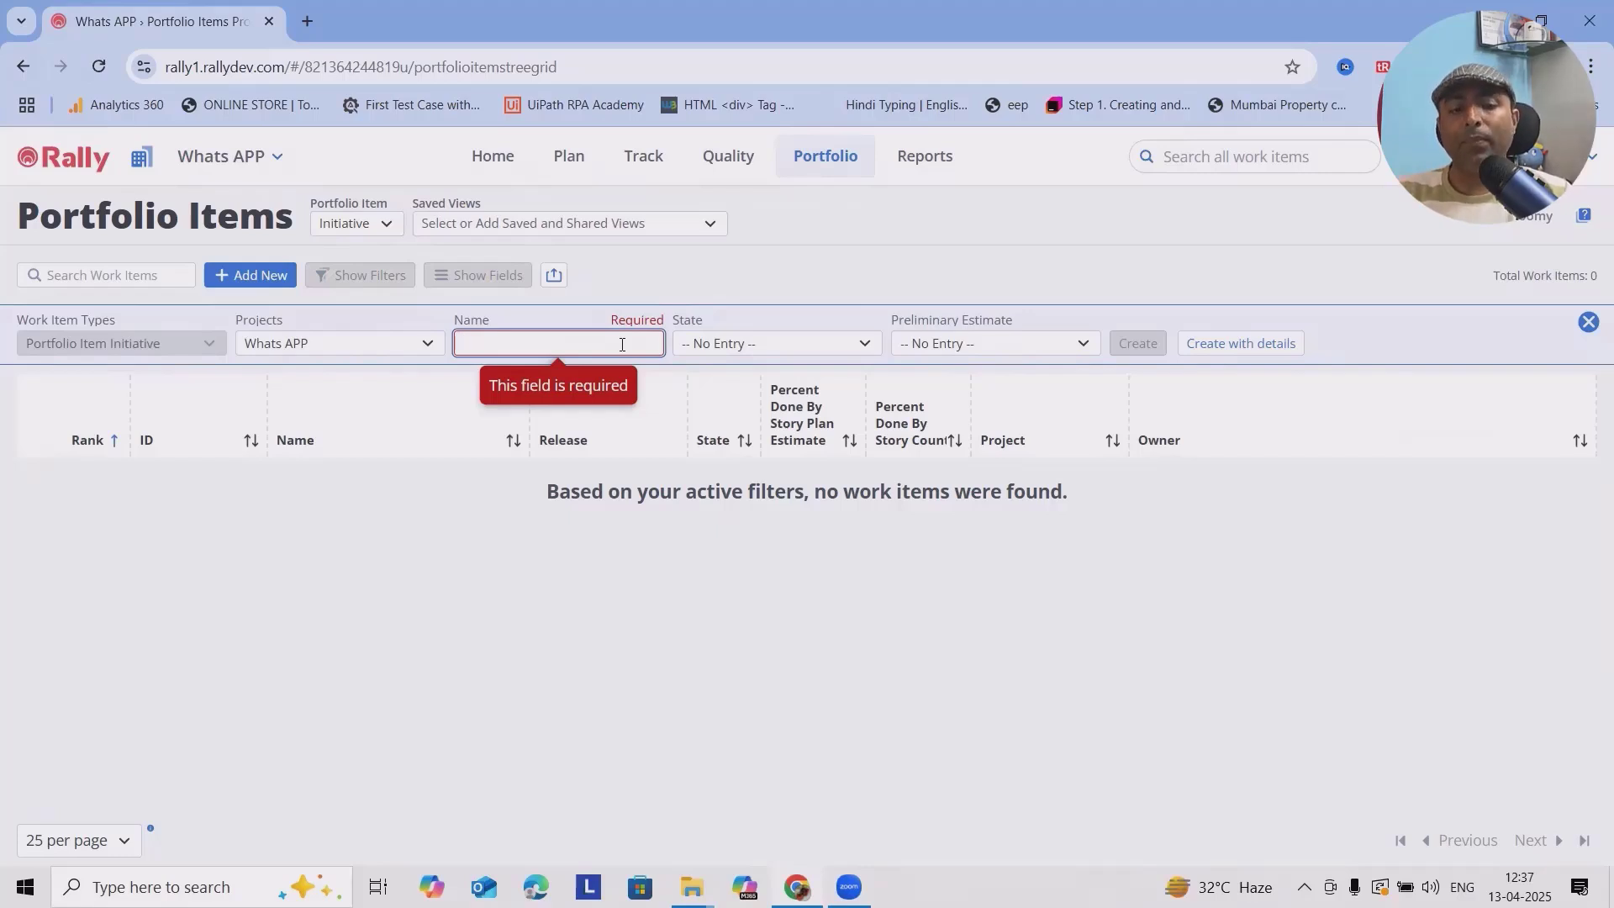
pyautogui.click(1216, 352)
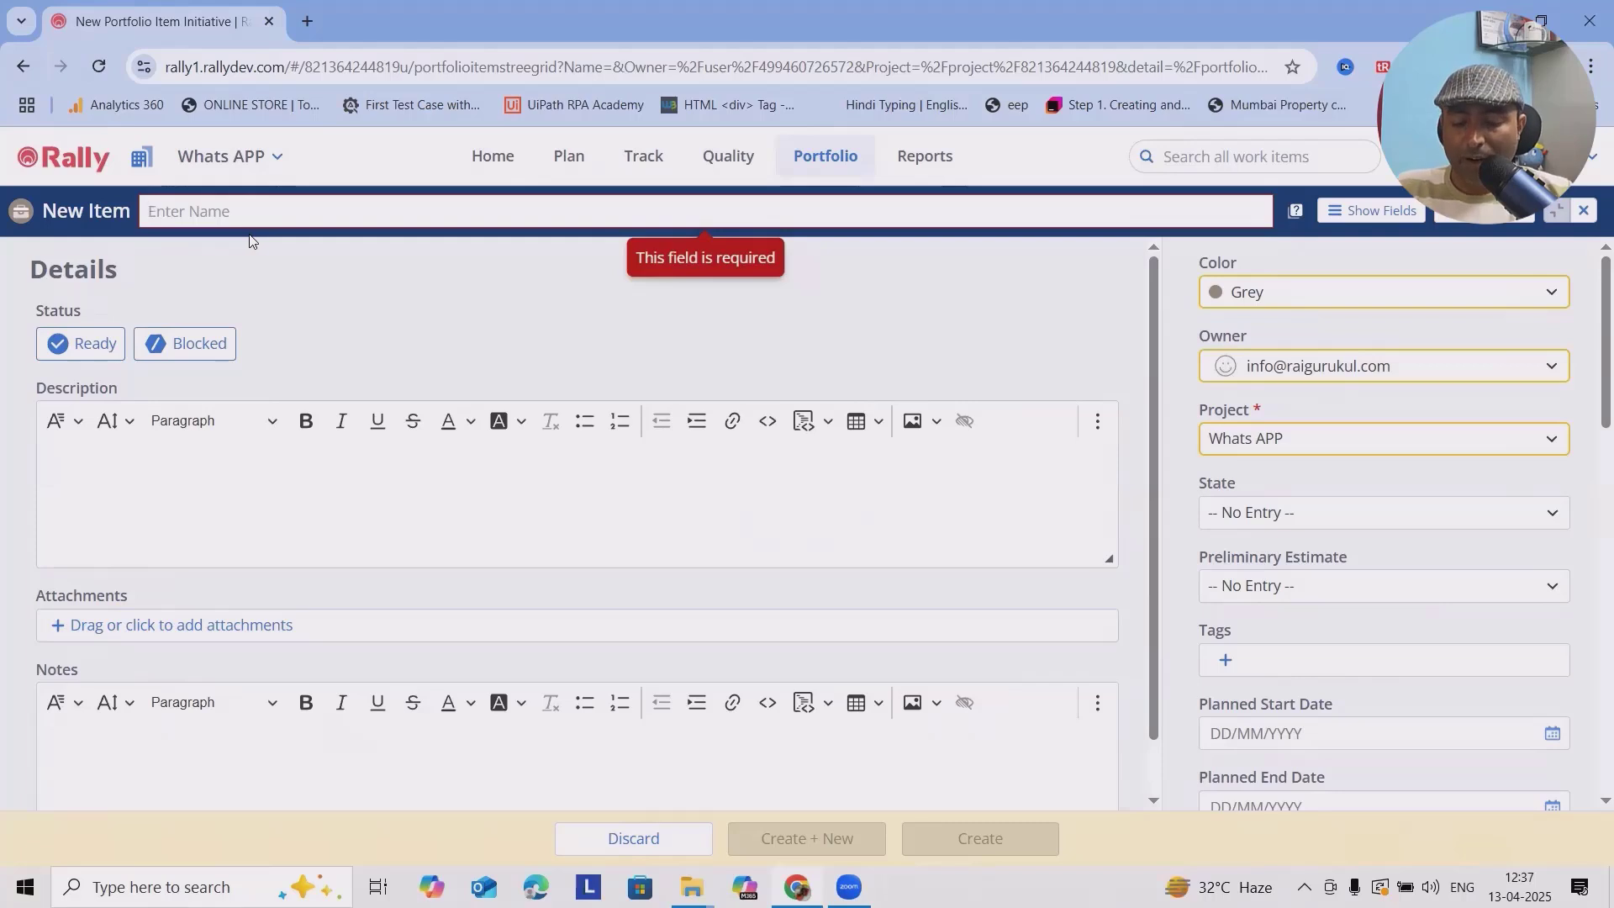
pyautogui.write('Payment with CC')
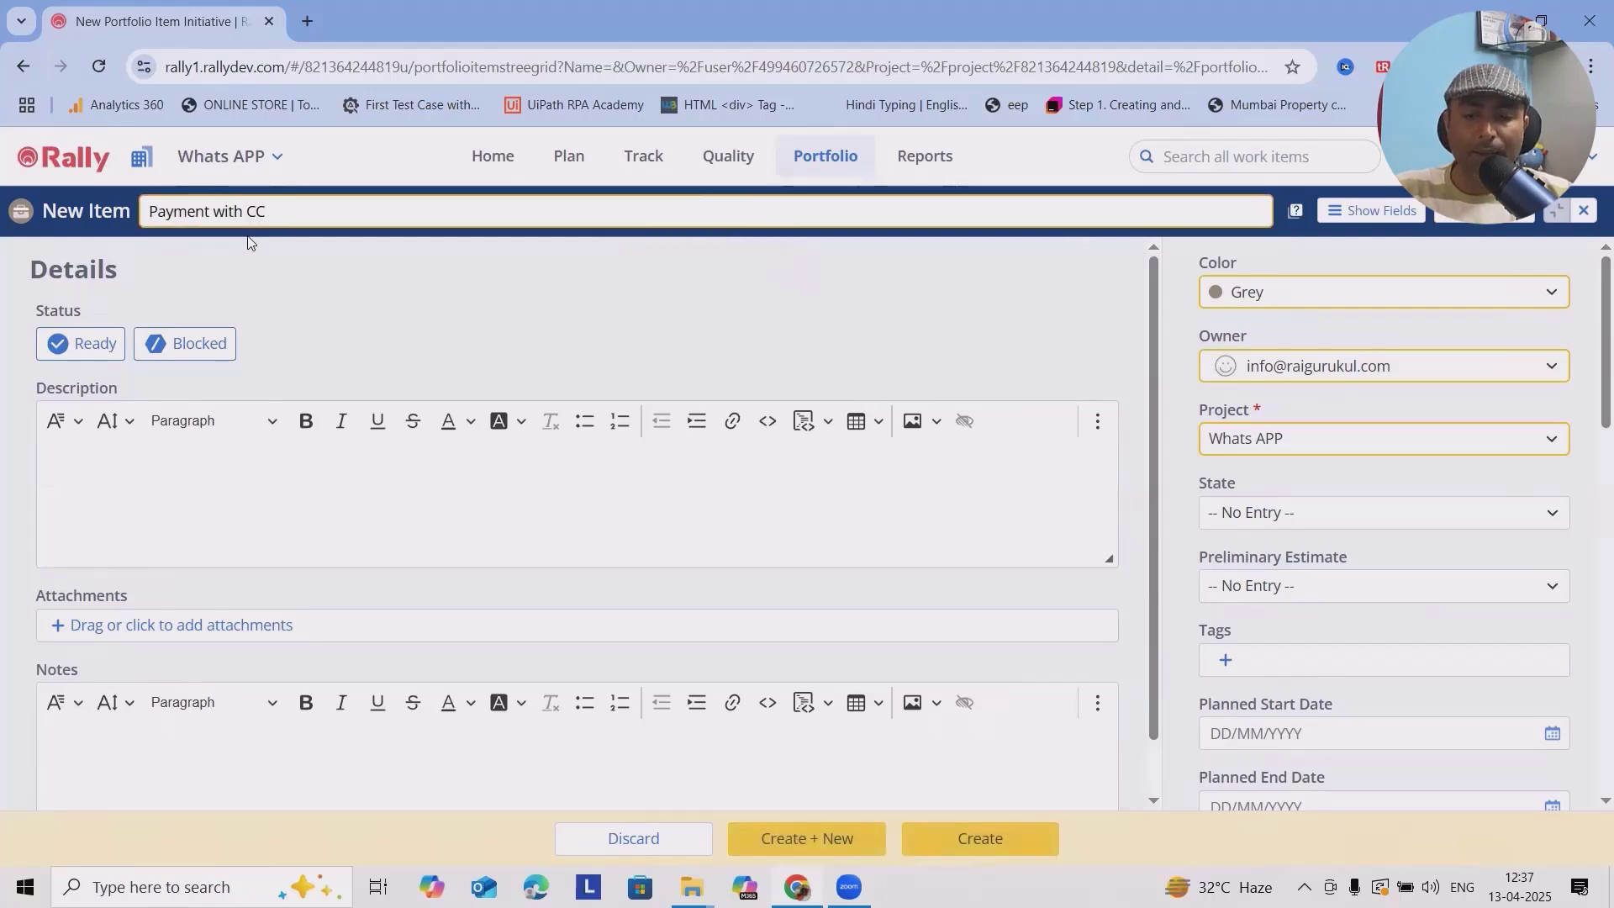
# - Assign the Payment theme (T7) from the Whats APP project as the new initiative's parent
pyautogui.scroll(-8, 1252, 505)
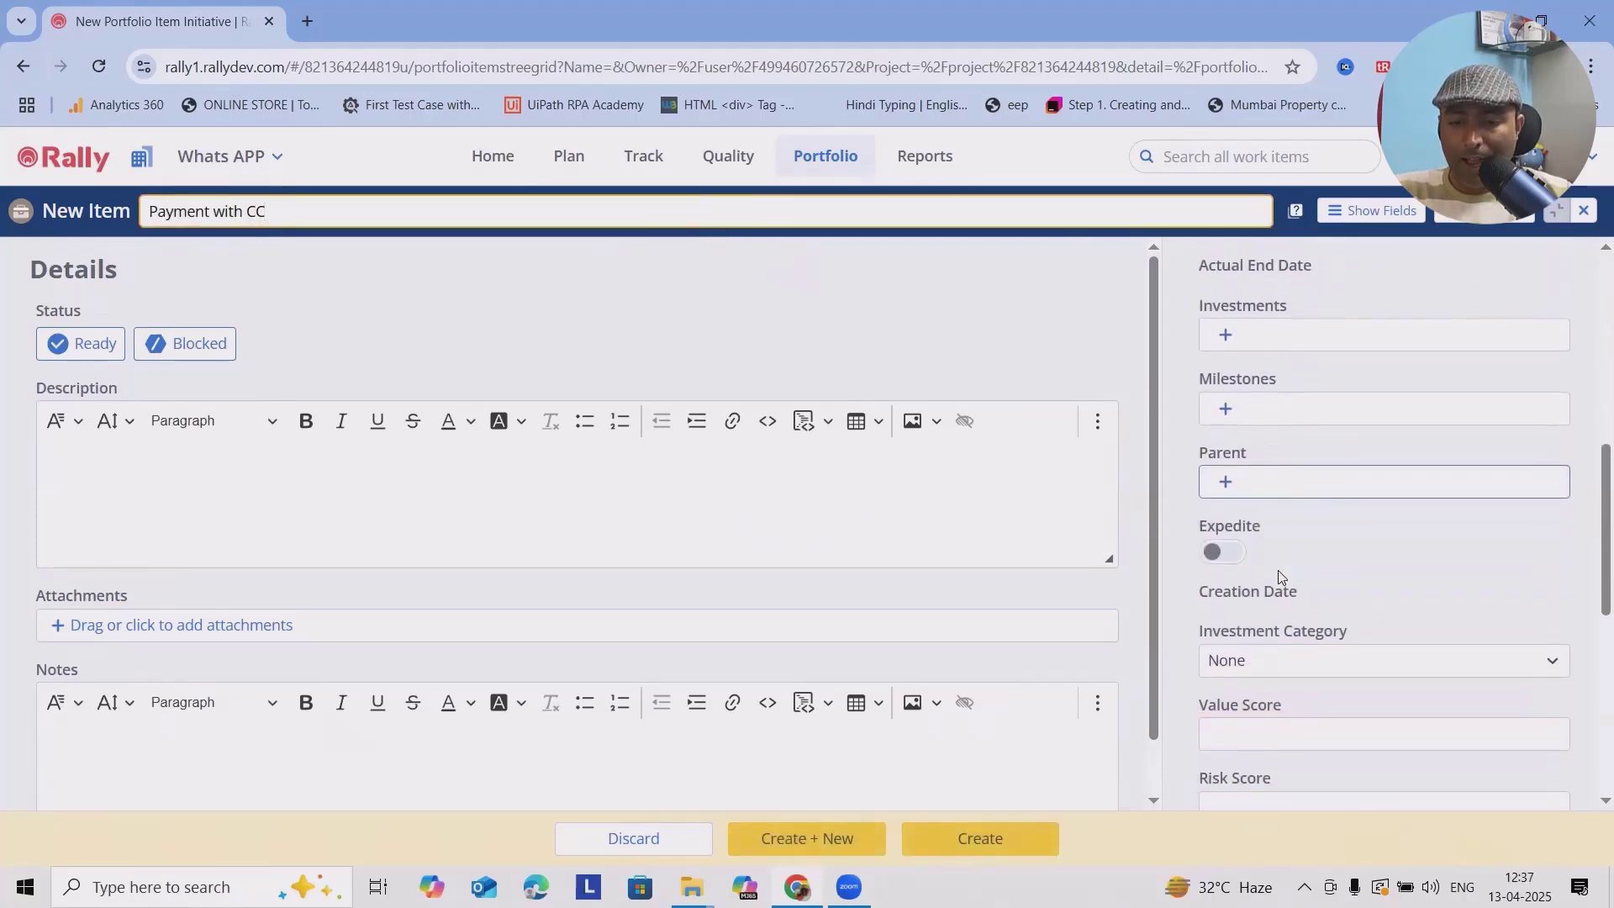
pyautogui.click(1242, 482)
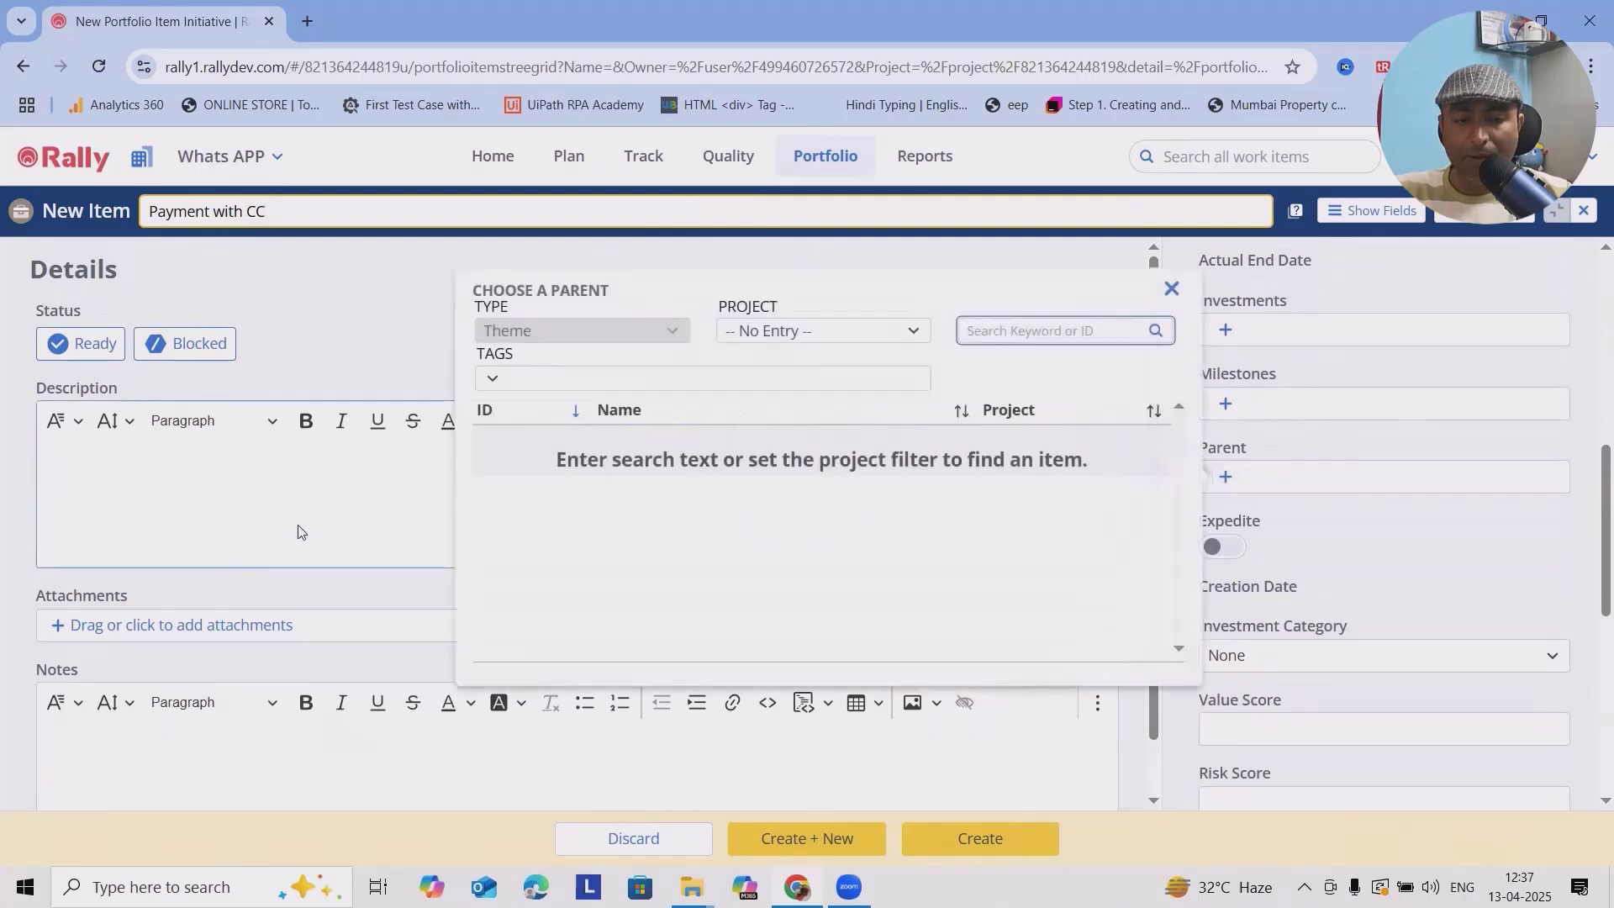
pyautogui.click(884, 335)
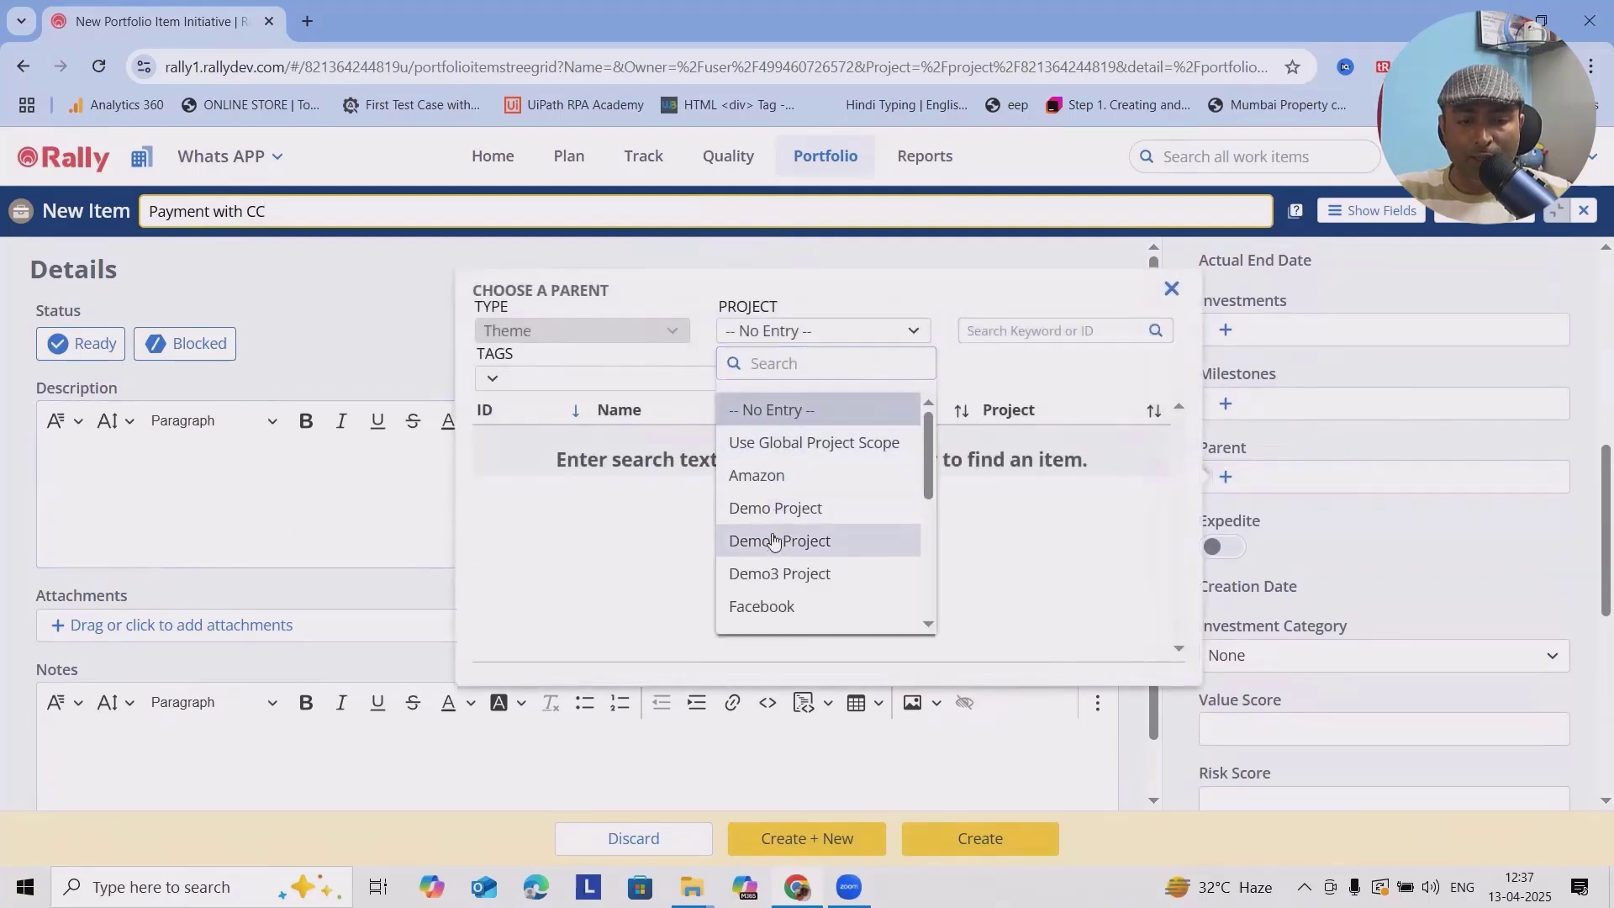
pyautogui.scroll(-5, 774, 543)
pyautogui.scroll(3, 811, 578)
pyautogui.scroll(-3, 808, 534)
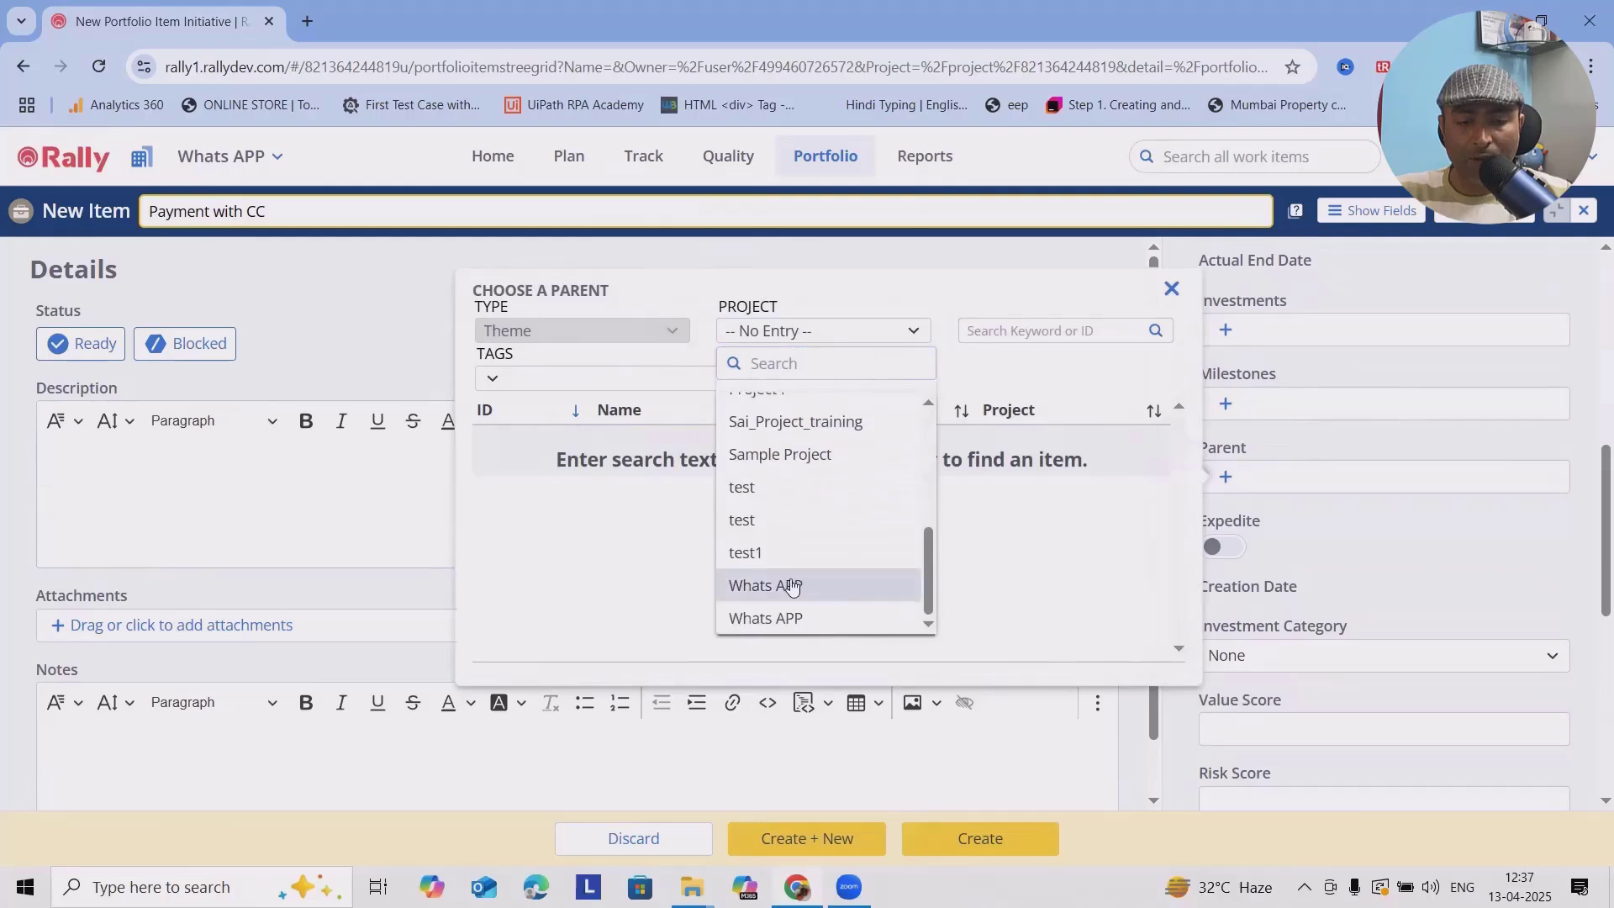
pyautogui.click(791, 586)
pyautogui.click(642, 451)
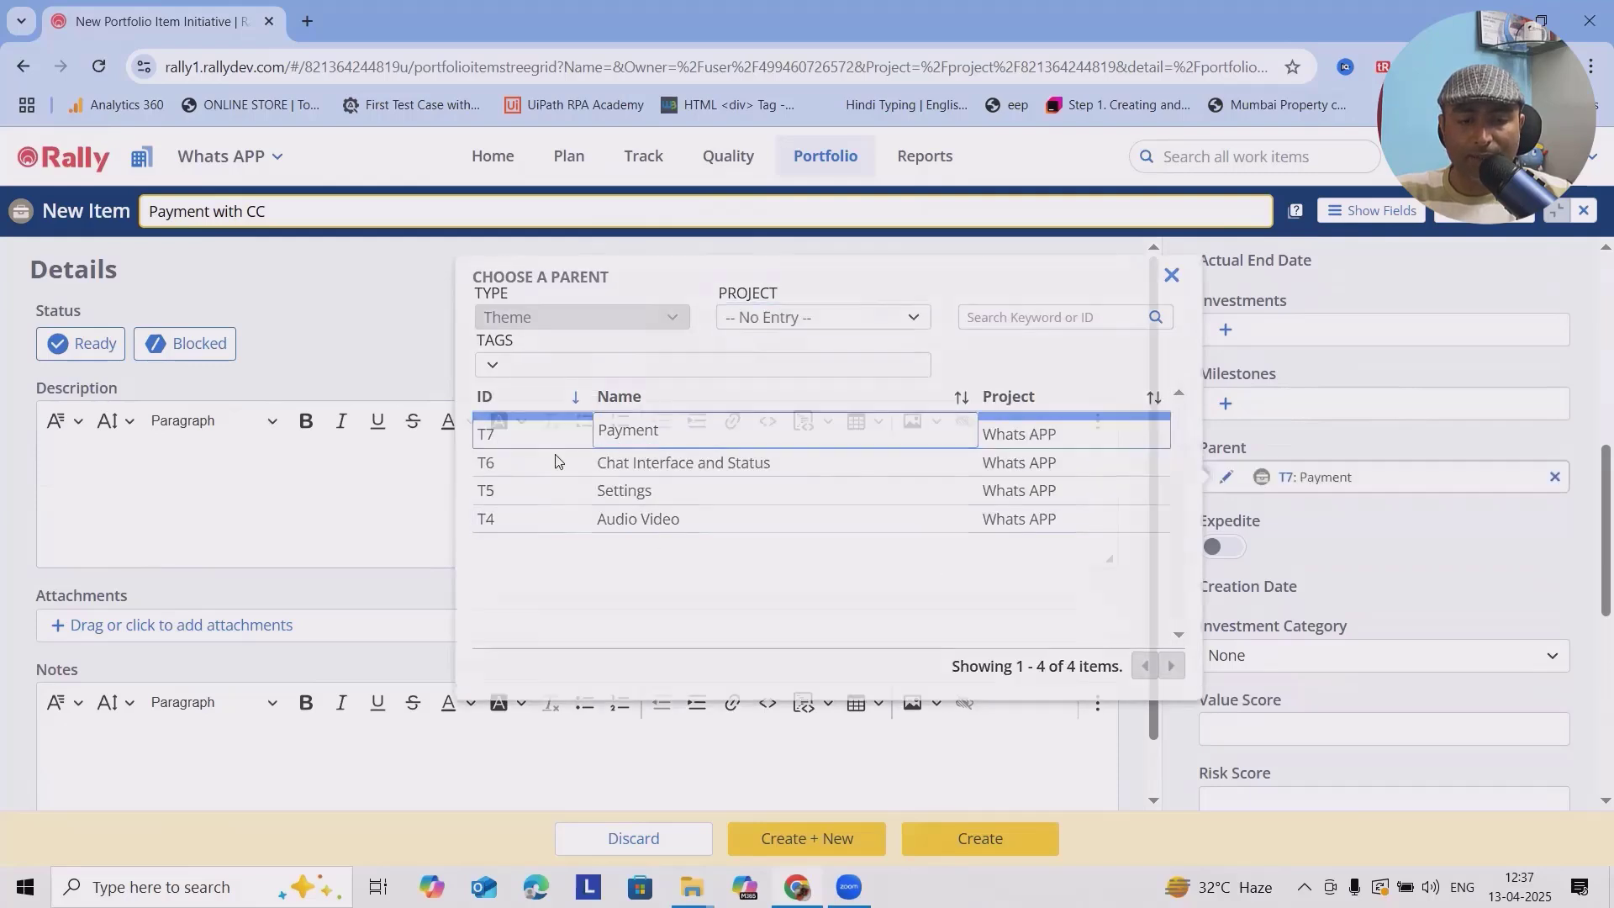
# - Set the initiative's investment category to Short Term Growth and create the initiative
pyautogui.scroll(-3, 1443, 597)
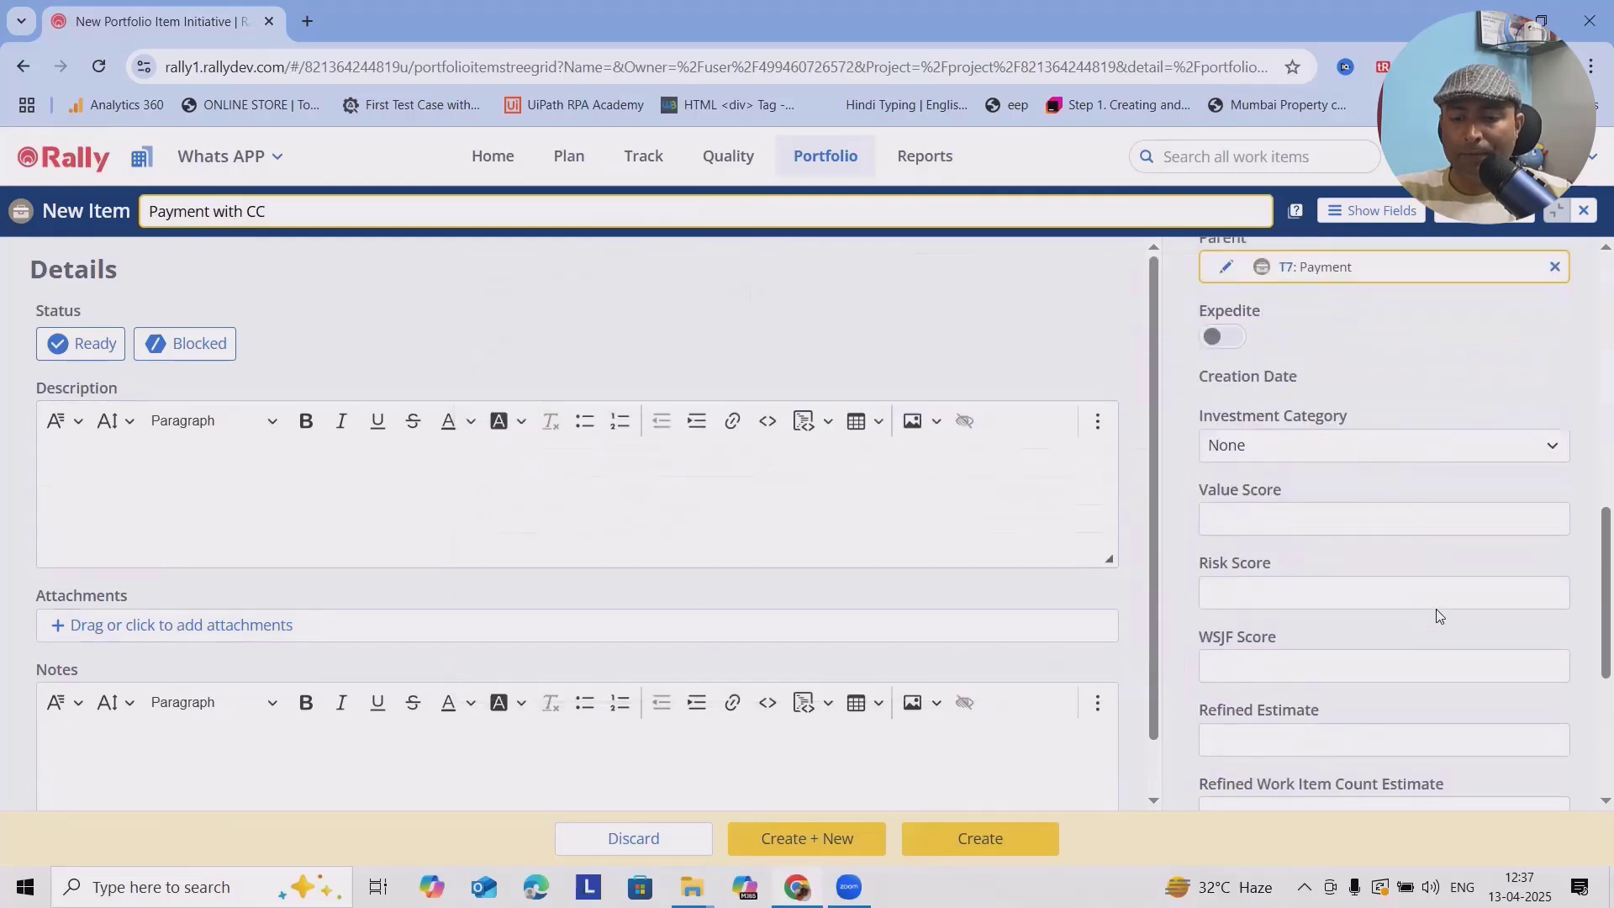
pyautogui.click(1385, 447)
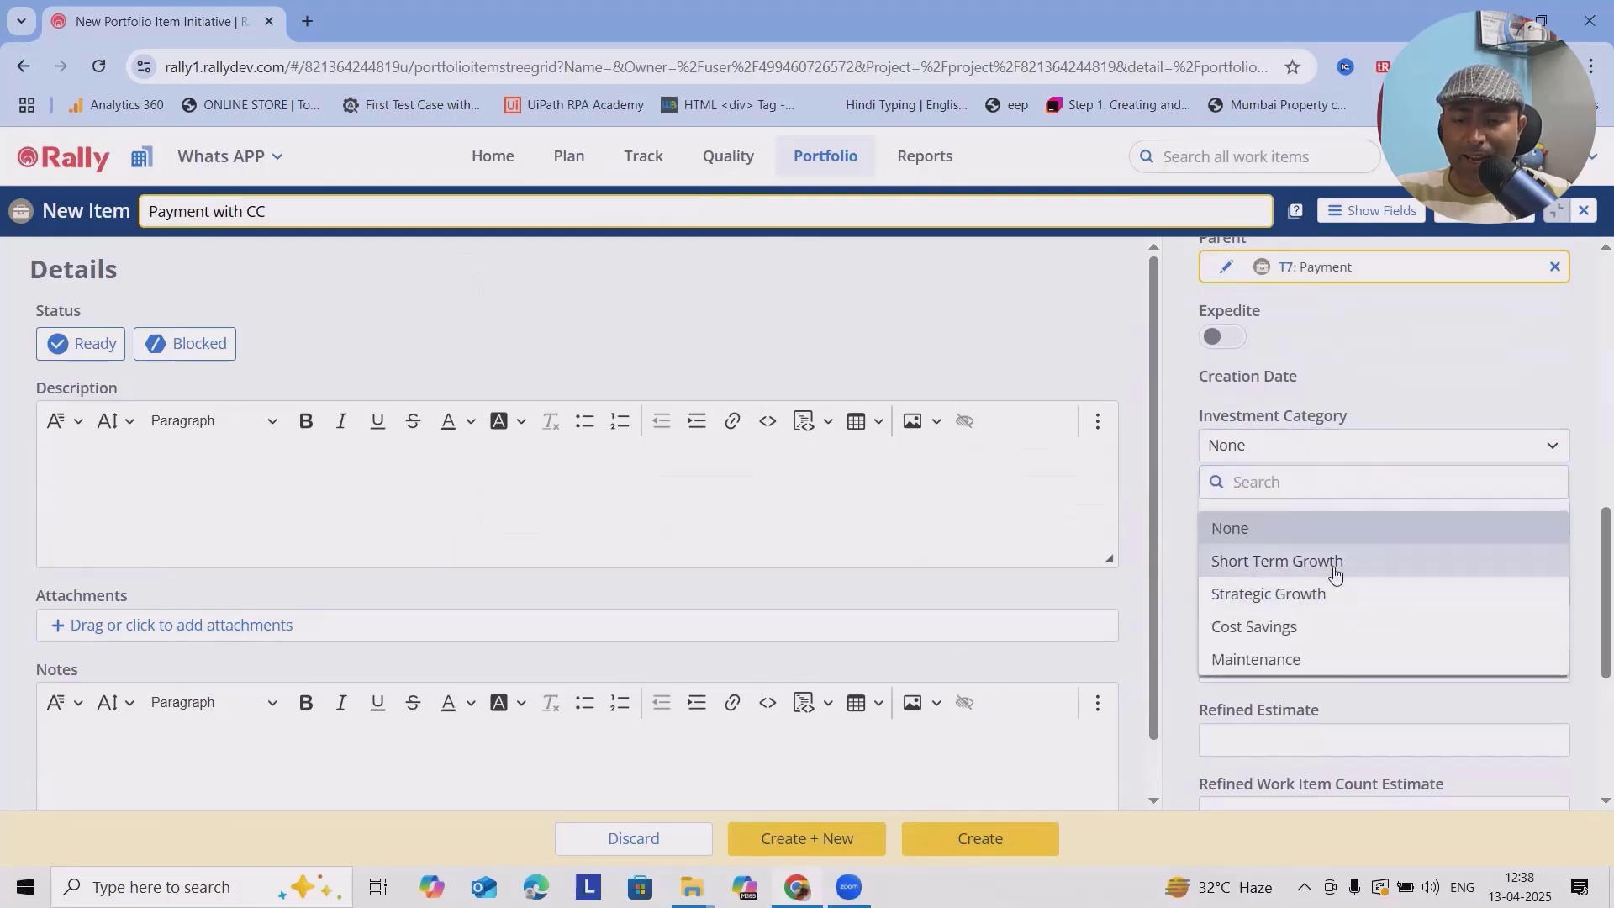
pyautogui.click(1335, 571)
pyautogui.scroll(-4, 1227, 622)
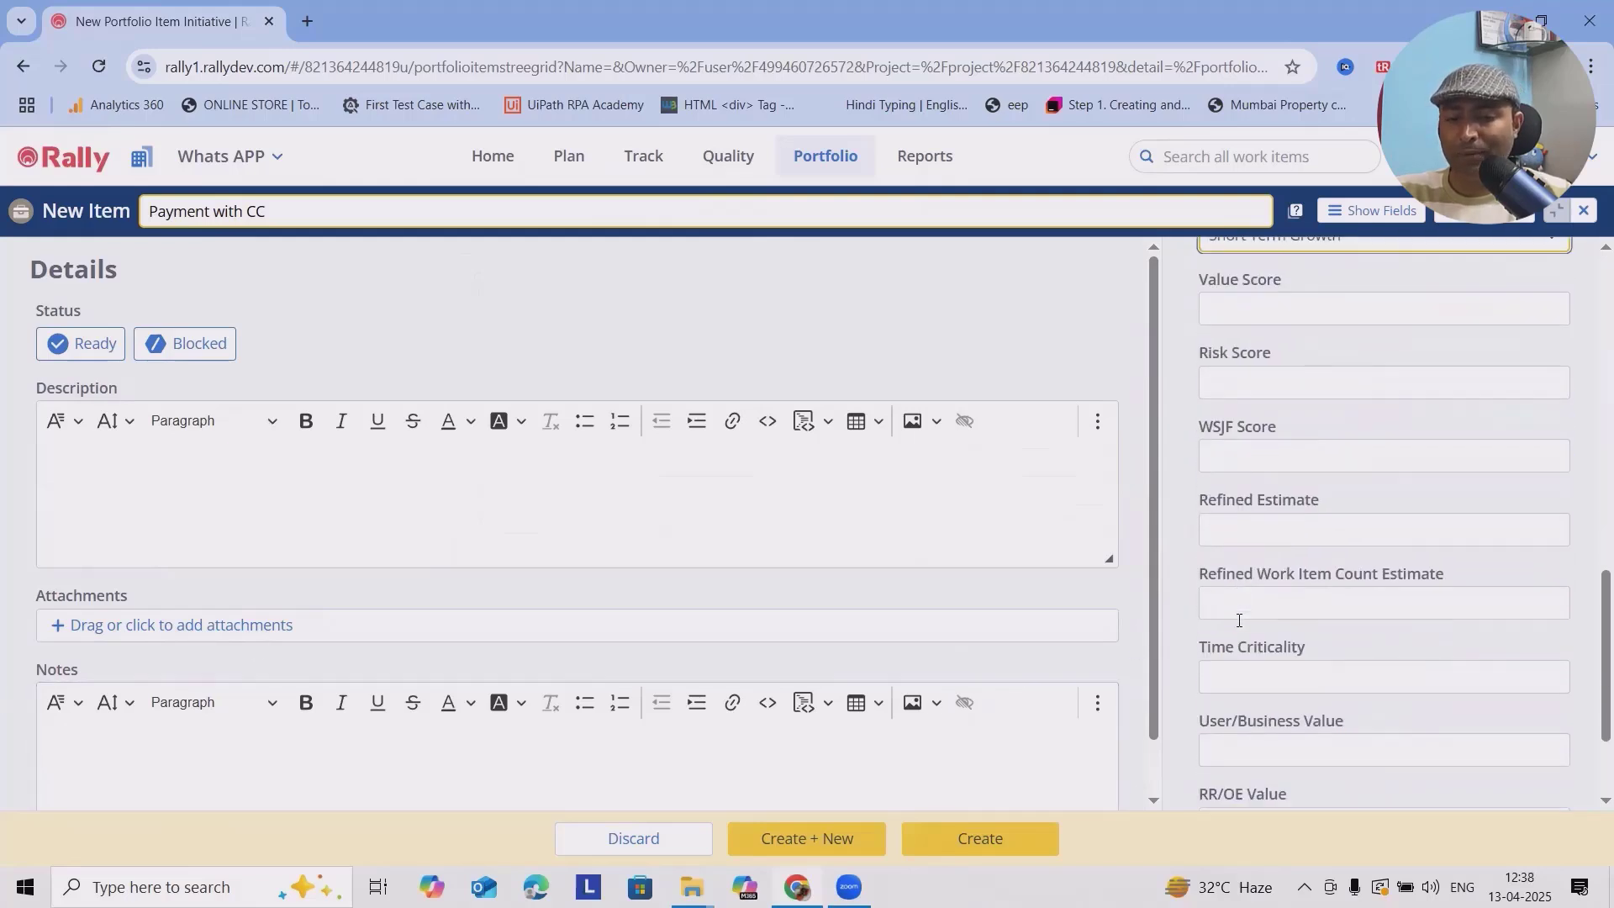
pyautogui.scroll(3, 1241, 626)
pyautogui.scroll(-4, 1261, 626)
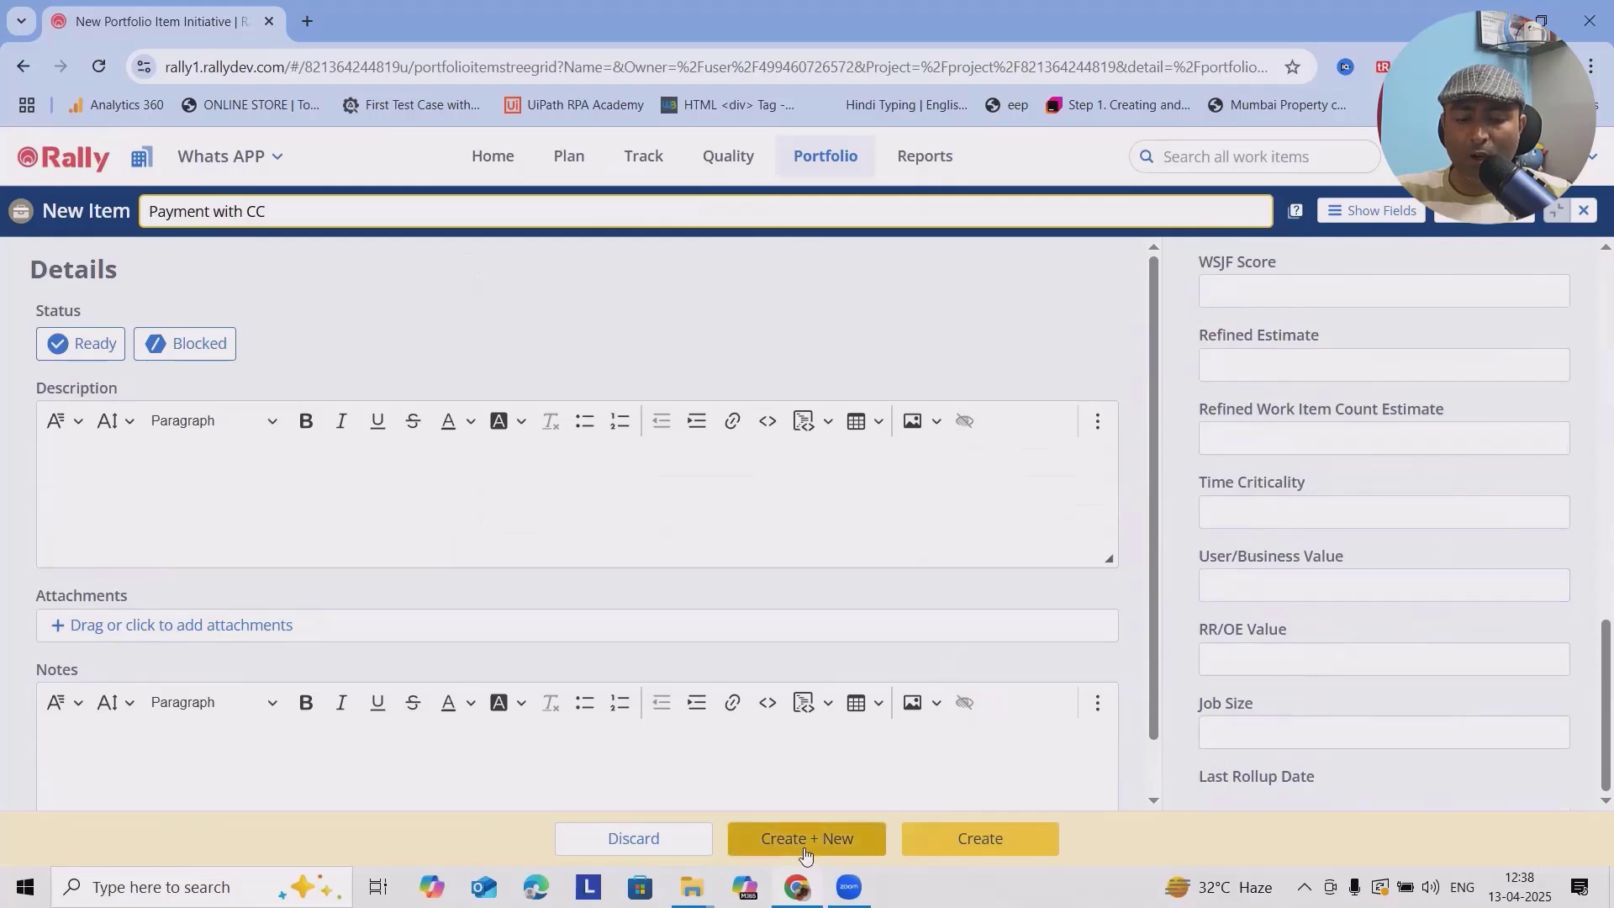
pyautogui.click(929, 837)
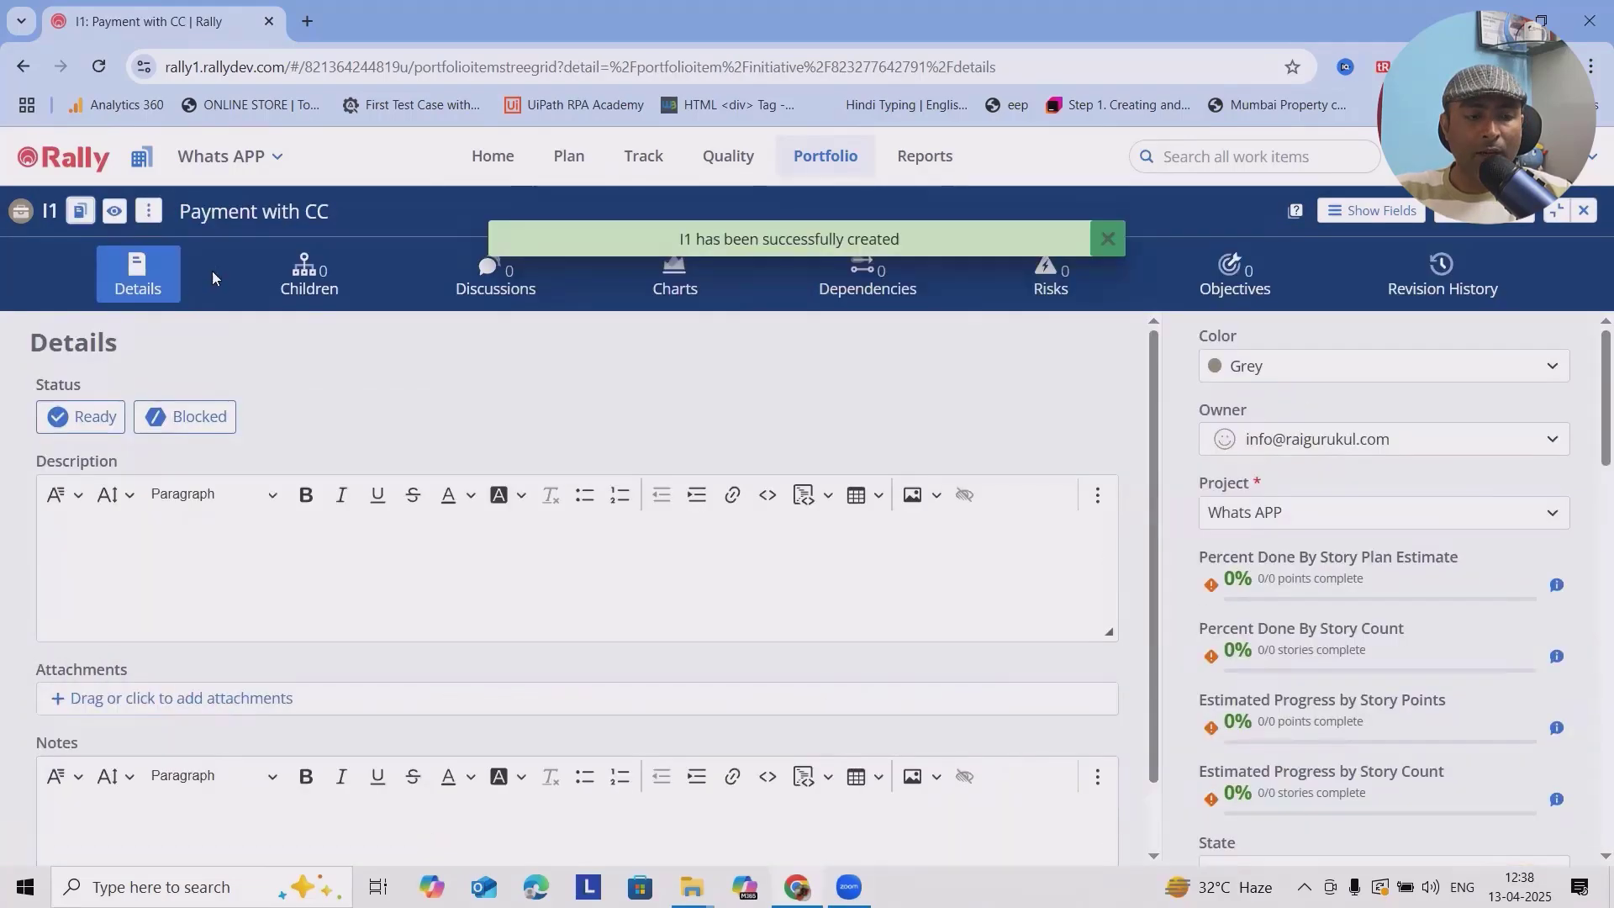
# - Go back to the initiatives list, leaving the blank new-initiative form without saving it
pyautogui.click(24, 67)
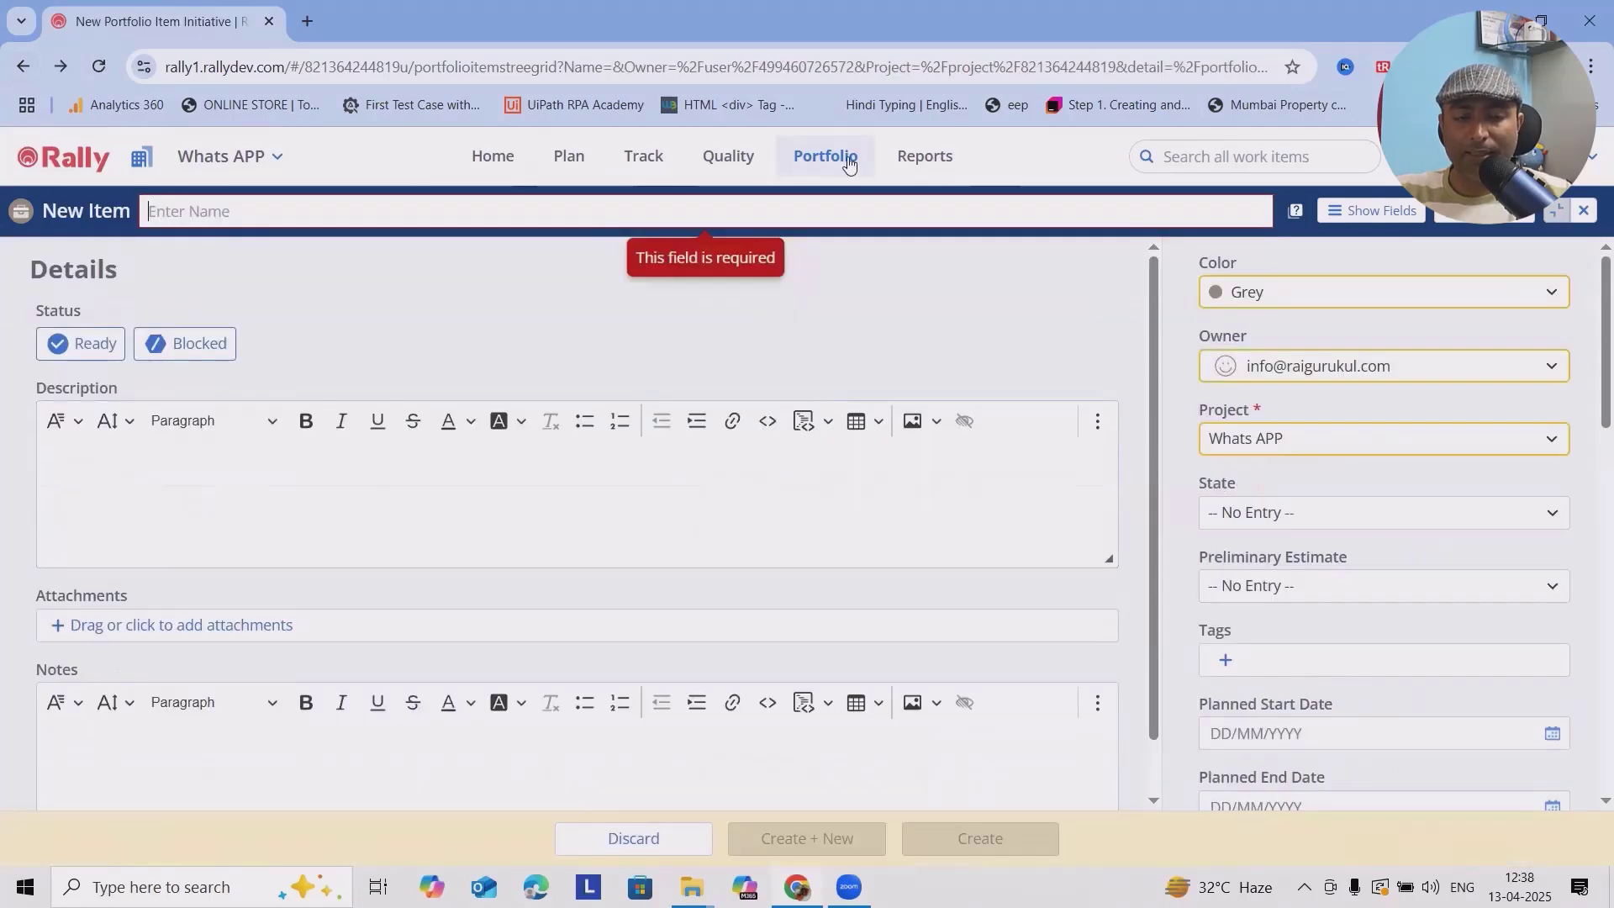
pyautogui.moveTo(849, 164)
pyautogui.click(857, 220)
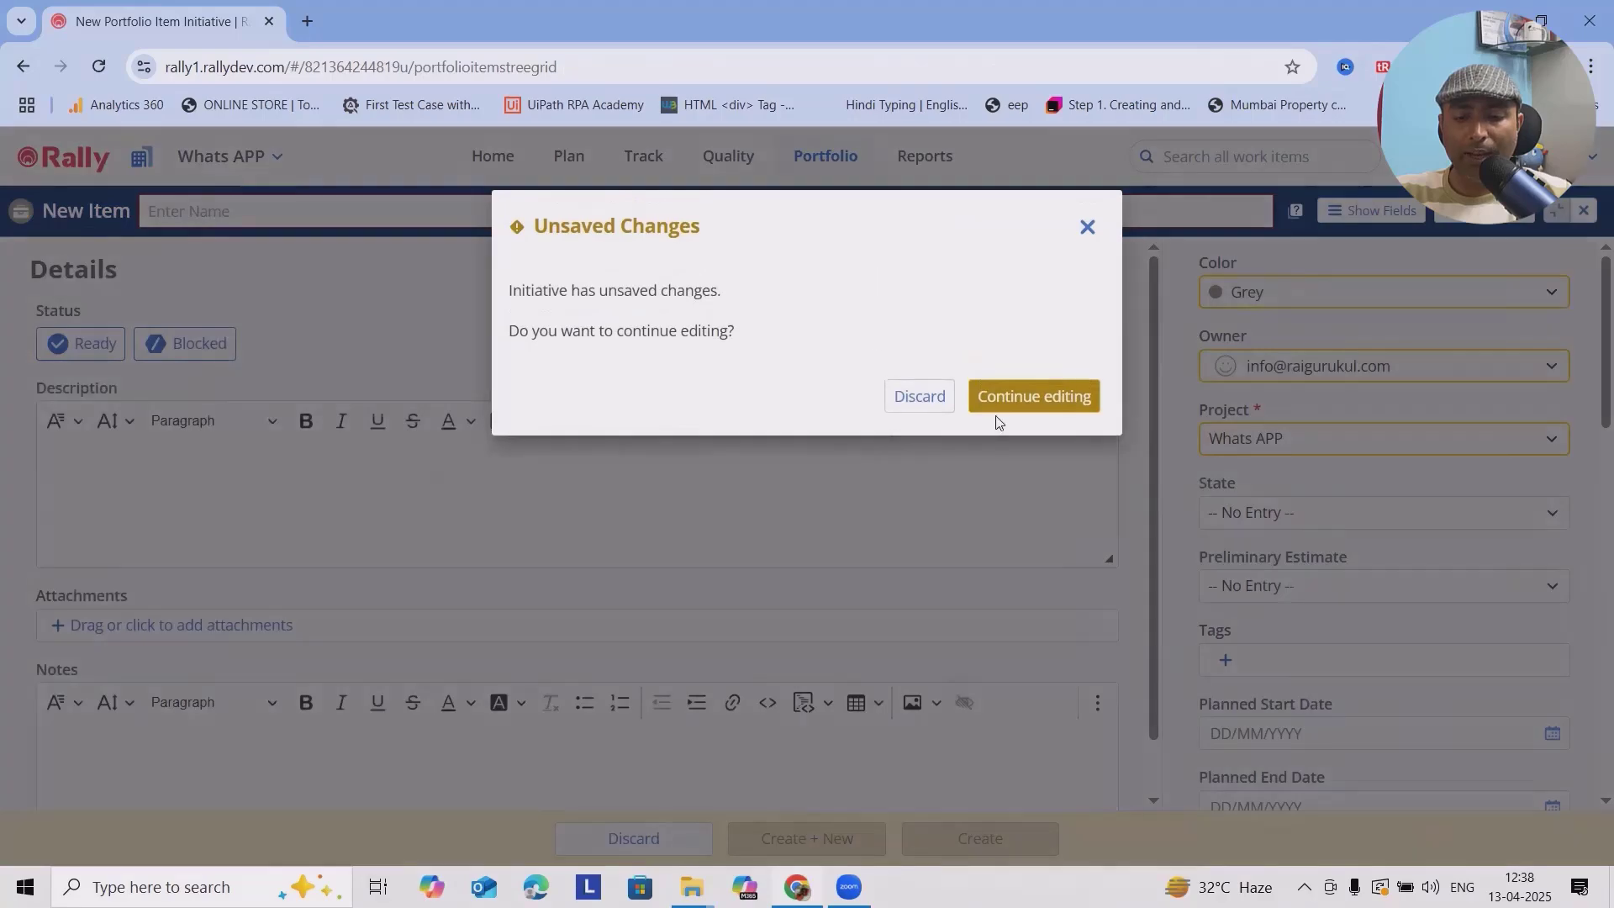
pyautogui.click(1043, 400)
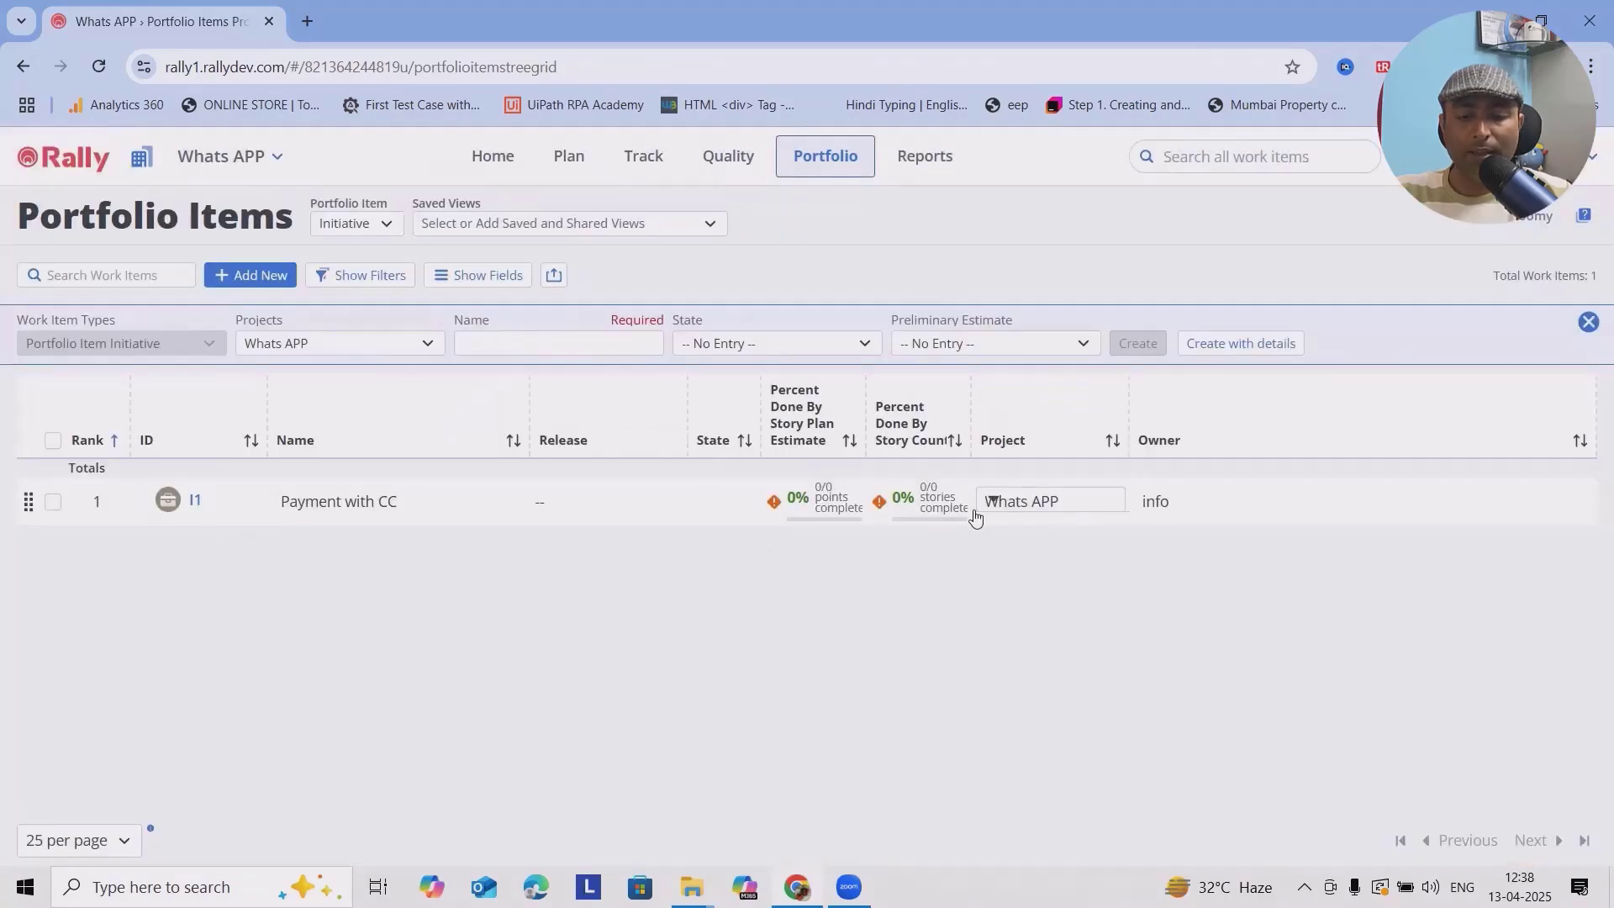
# - Review the detail fields of the Payment with CC initiative, including its parent, and return to the initiatives list
pyautogui.click(195, 500)
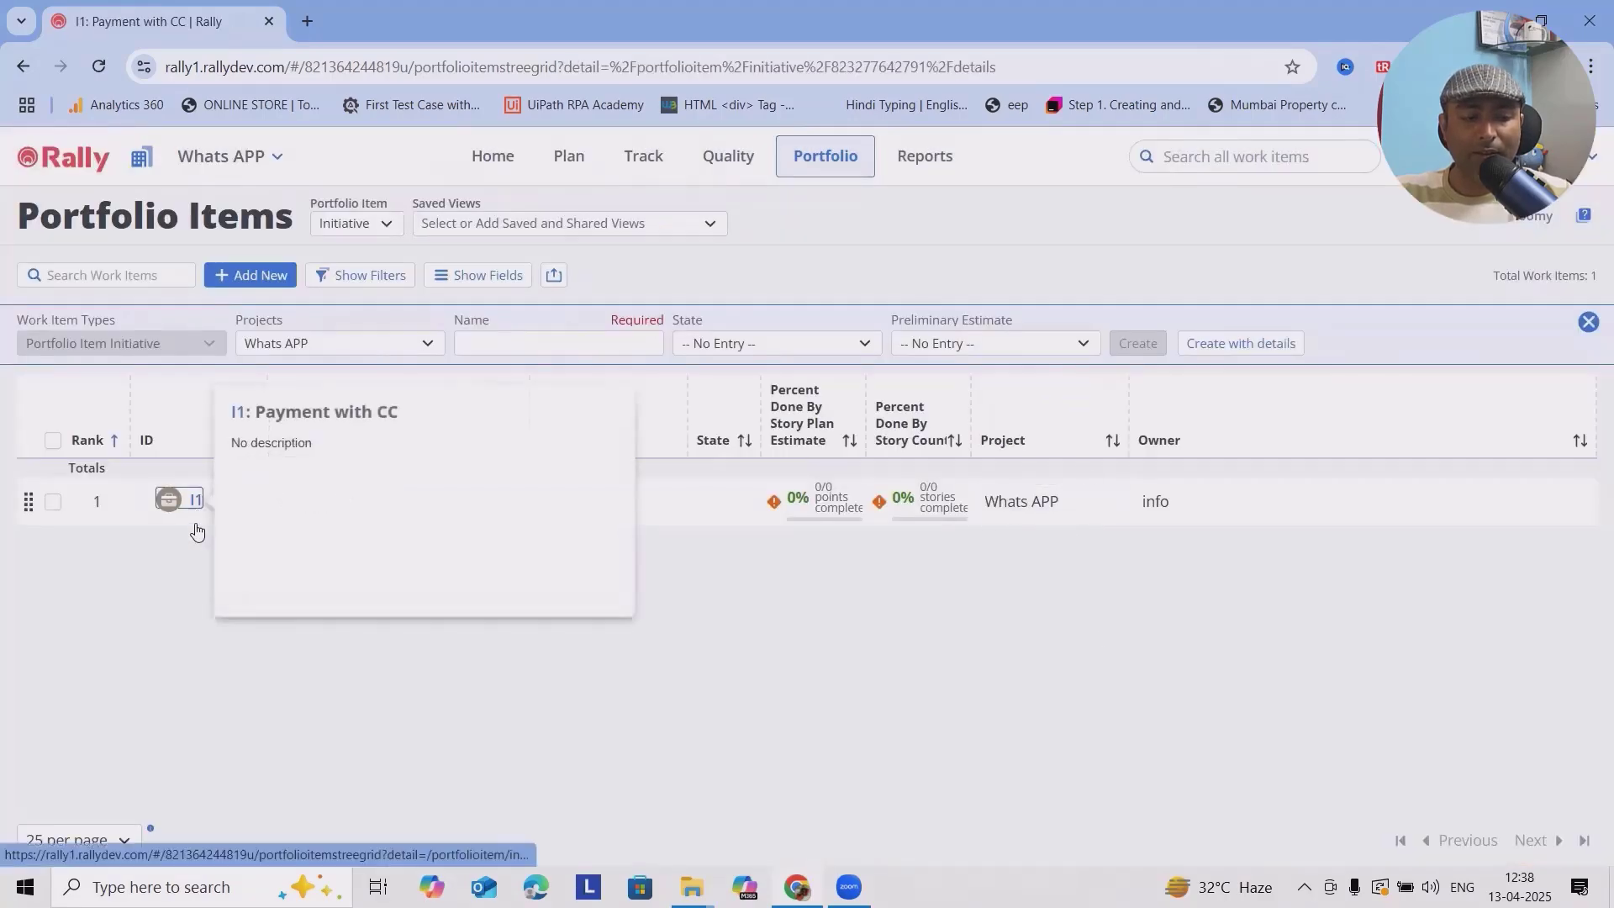
pyautogui.scroll(-10, 1556, 576)
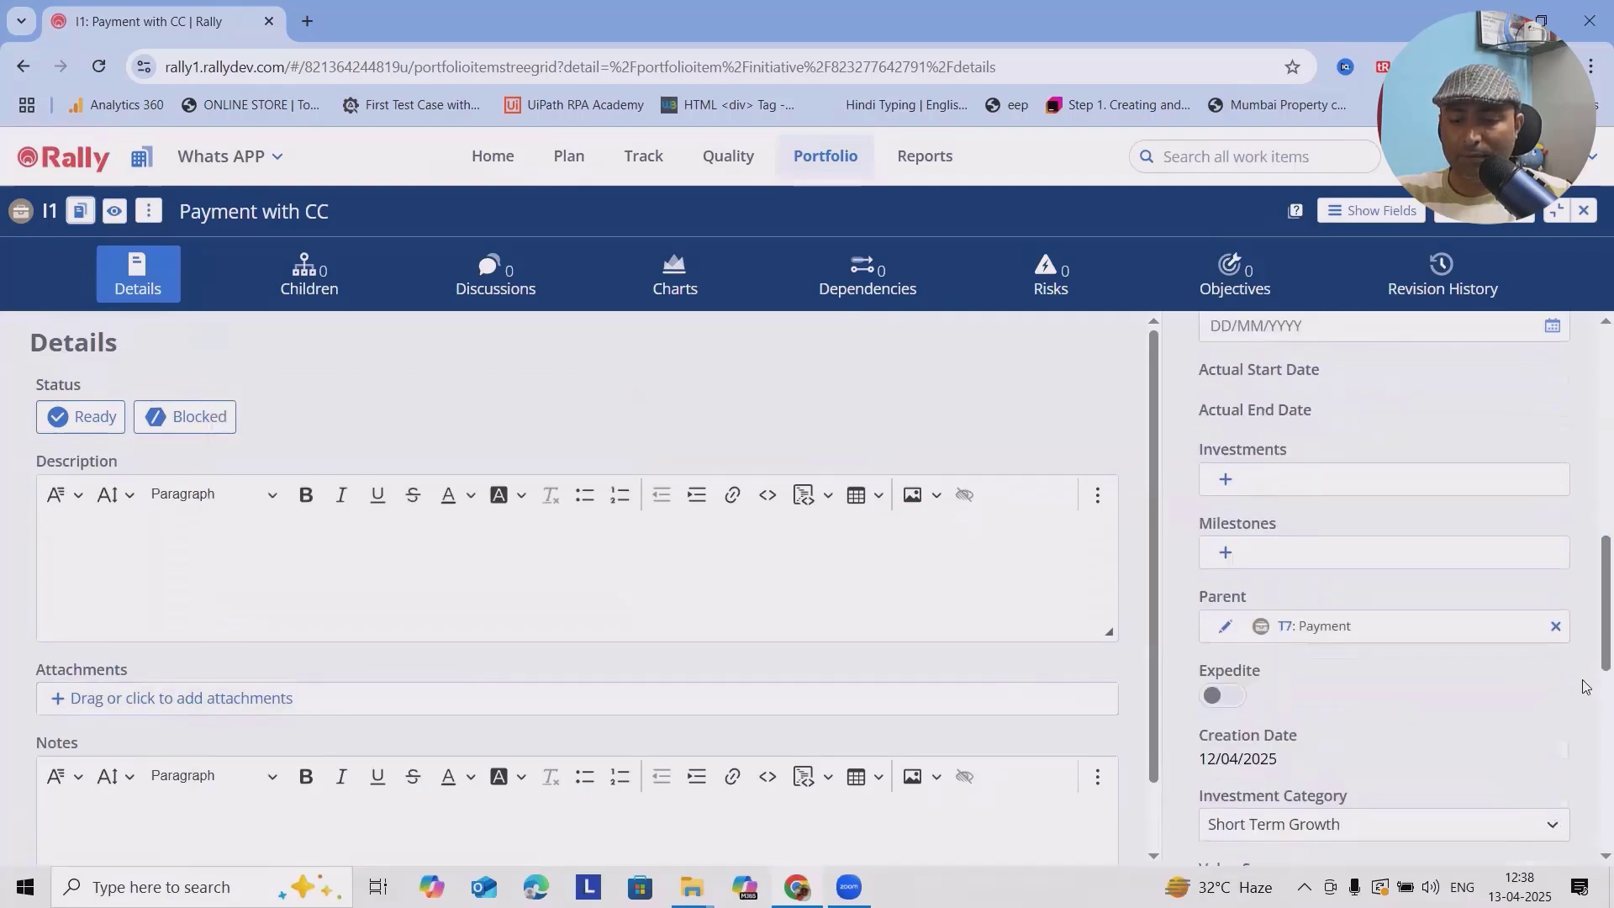
pyautogui.scroll(-4, 1556, 707)
pyautogui.scroll(15, 1556, 706)
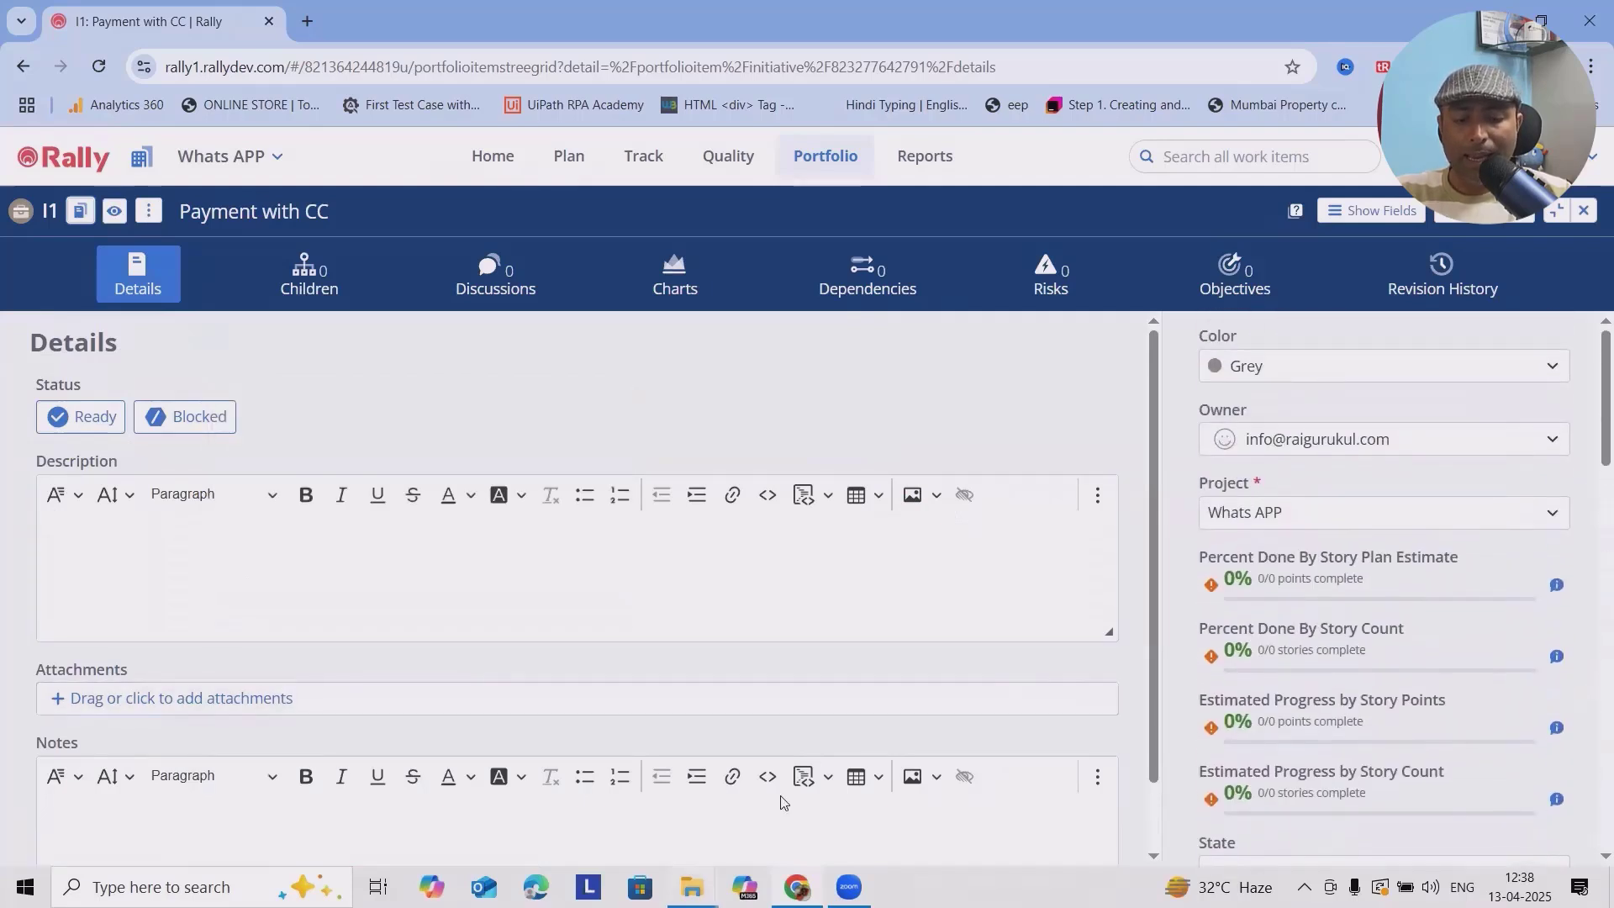
pyautogui.click(18, 64)
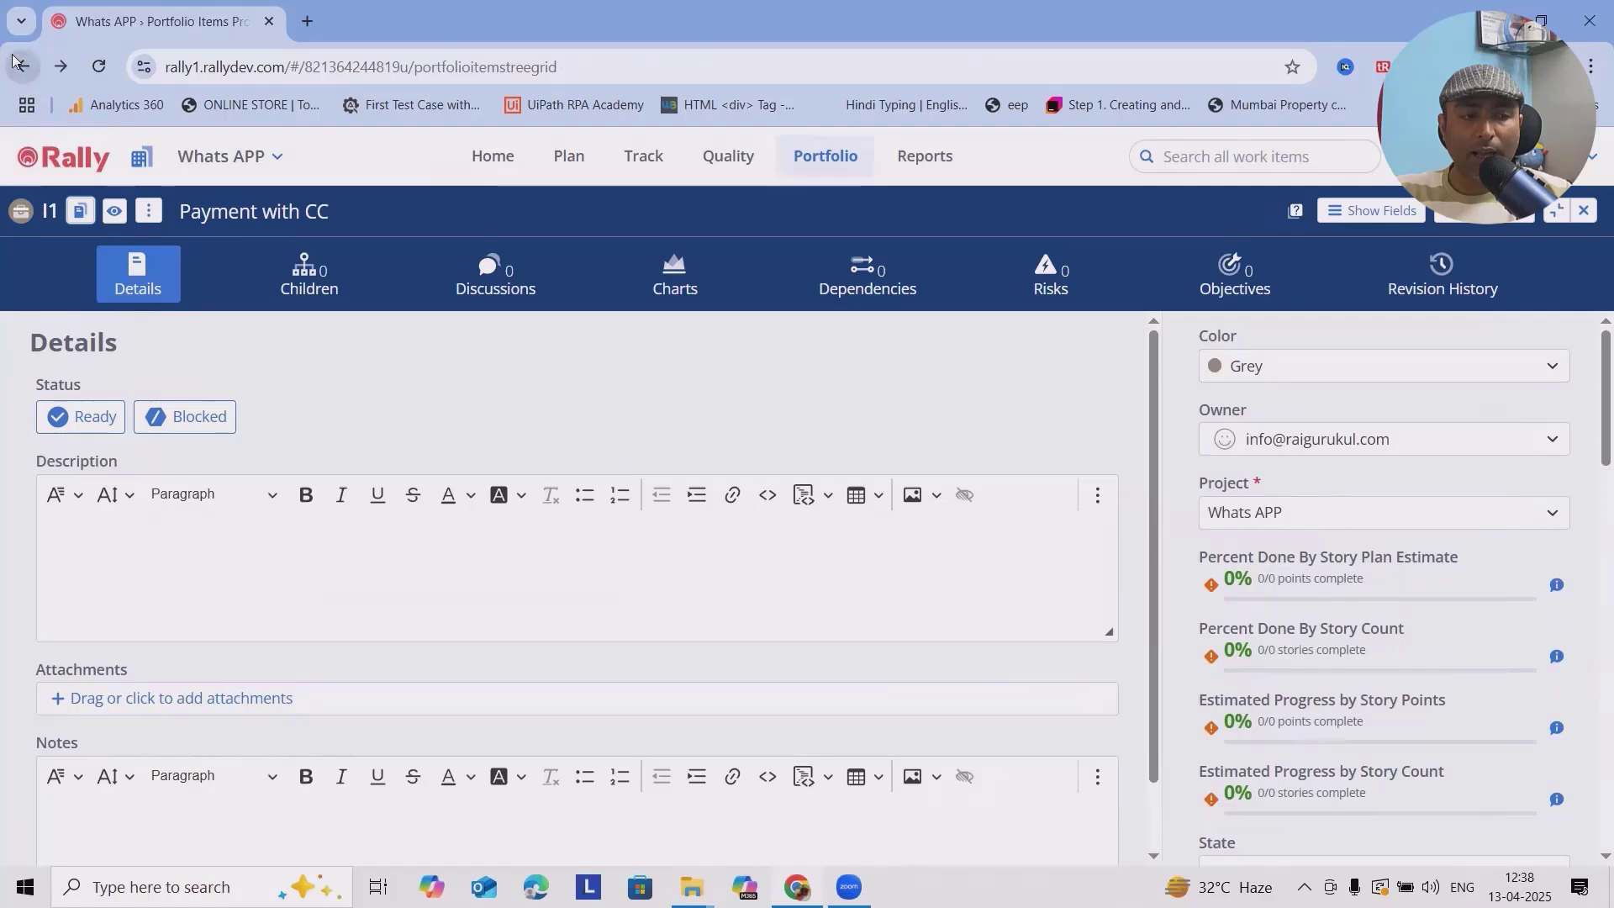
# - Start a detailed entry for an initiative named Payment with NEFT/RTGS with state Developing and preliminary estimate M
pyautogui.click(582, 345)
pyautogui.write('Payment with NEFT/RT')
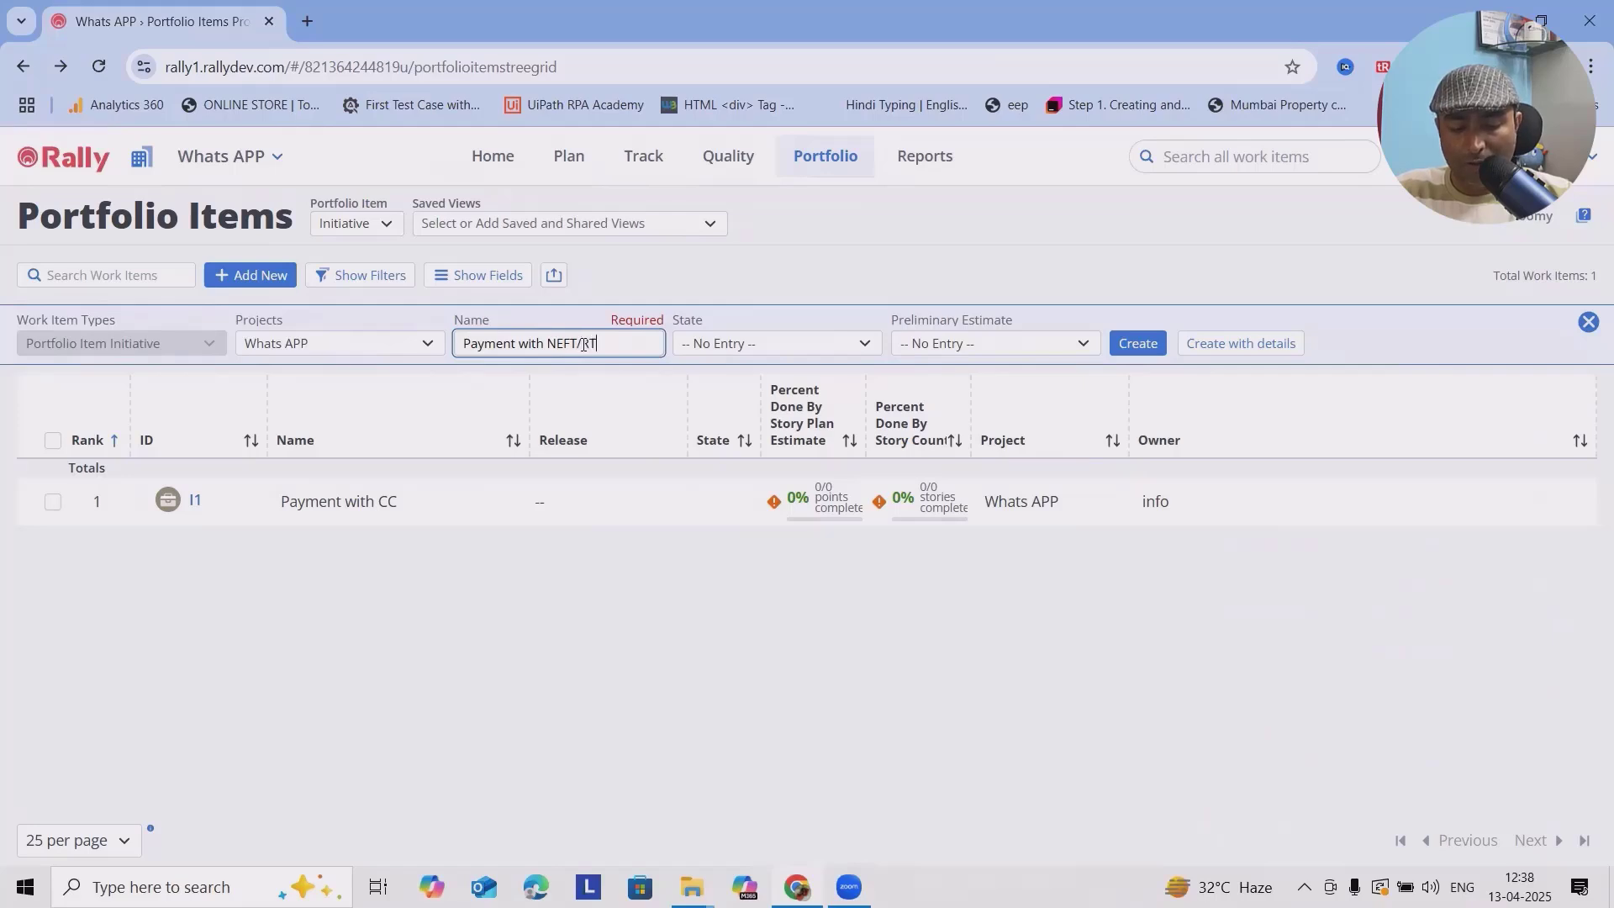
pyautogui.write('GS')
pyautogui.click(757, 343)
pyautogui.click(732, 476)
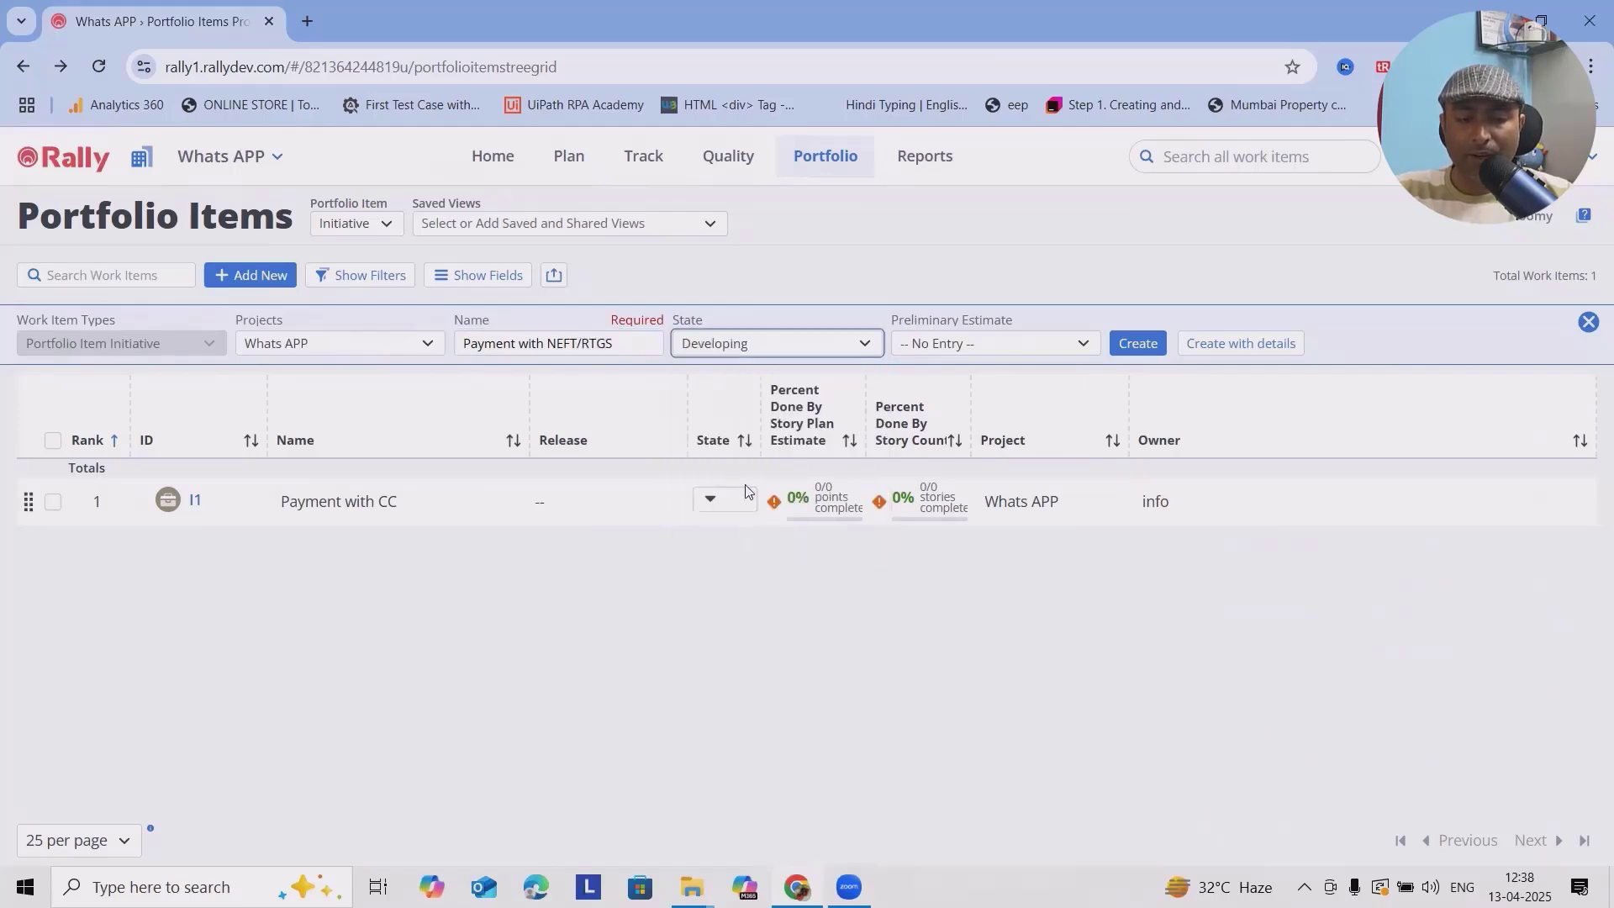
pyautogui.click(1061, 347)
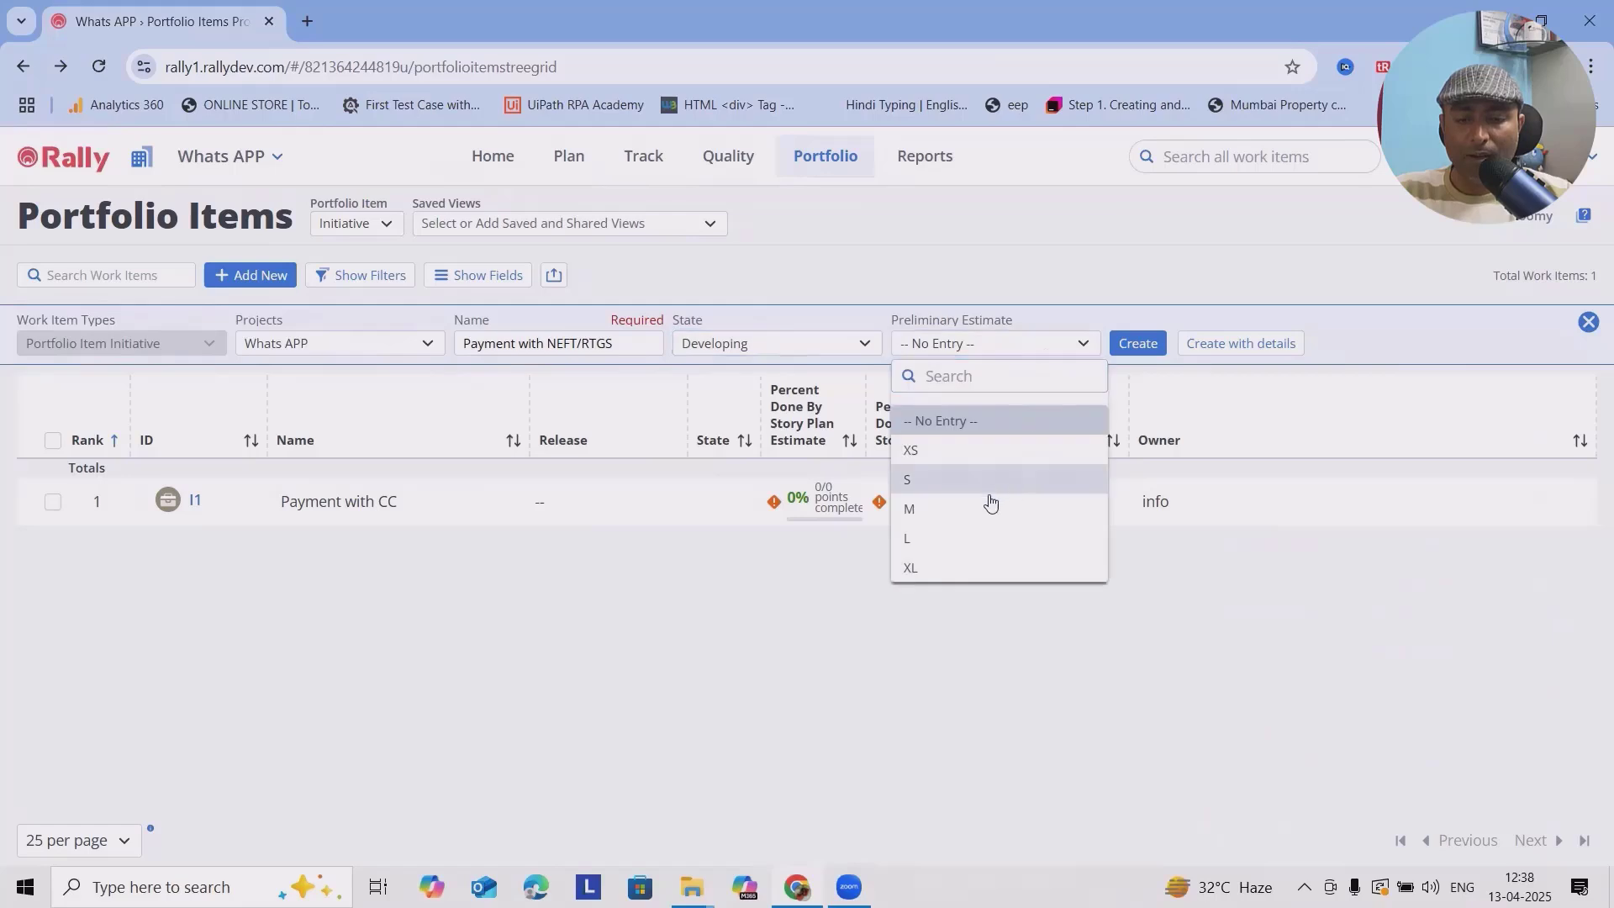
pyautogui.click(973, 508)
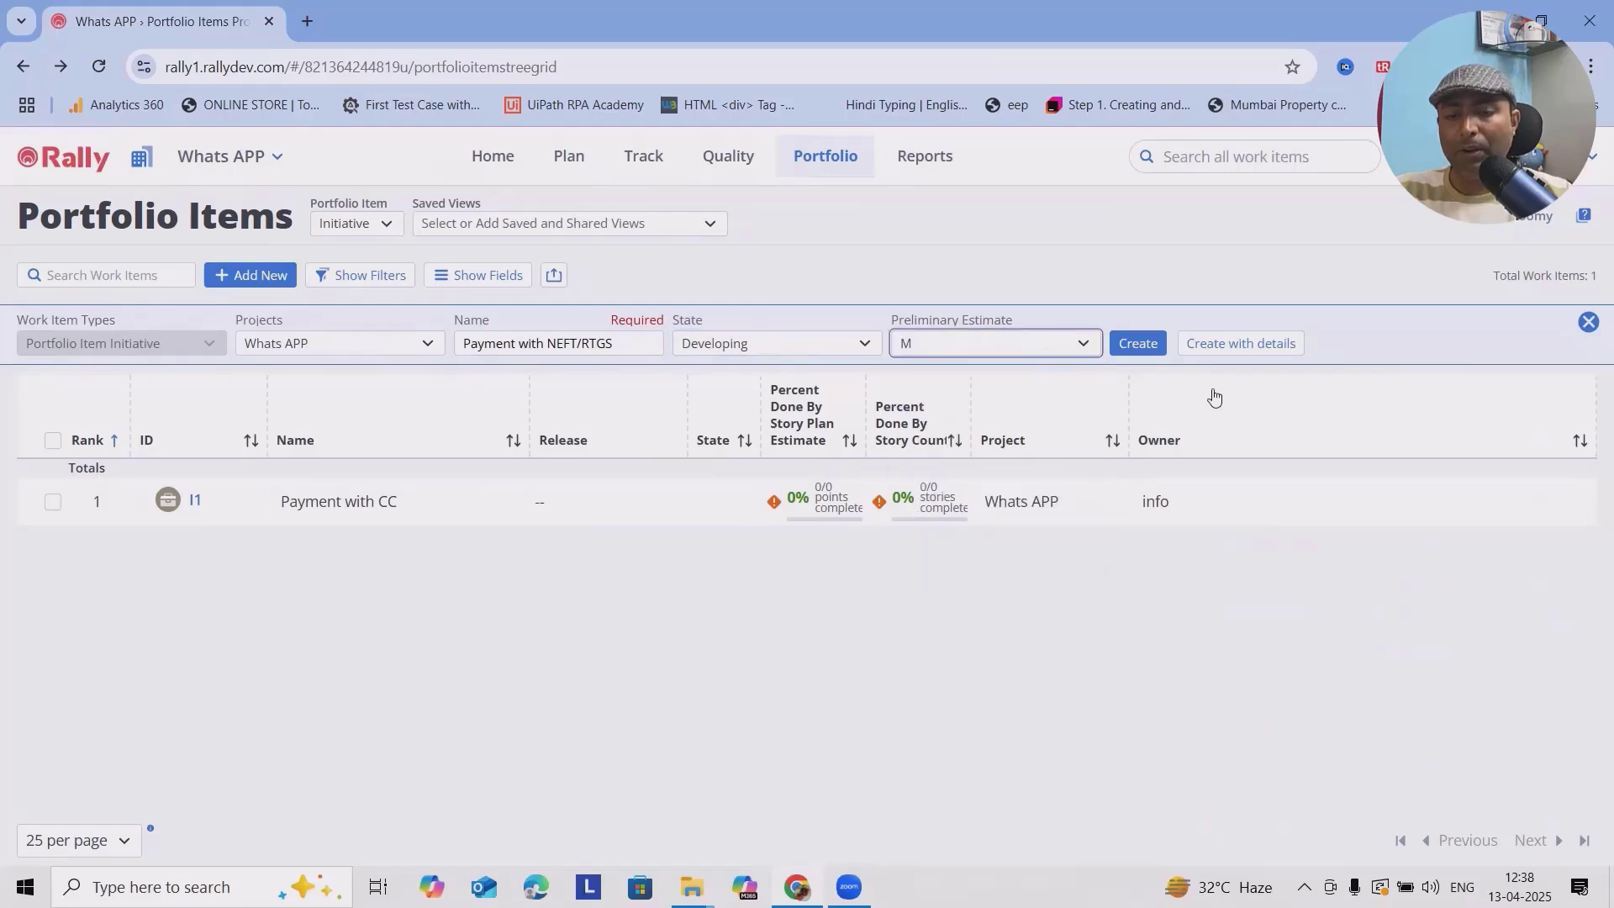
pyautogui.click(1186, 344)
# - Assign the Payment theme (T7) from Whats APP as parent, then create the initiative and continue with another new one
pyautogui.scroll(-6, 1336, 664)
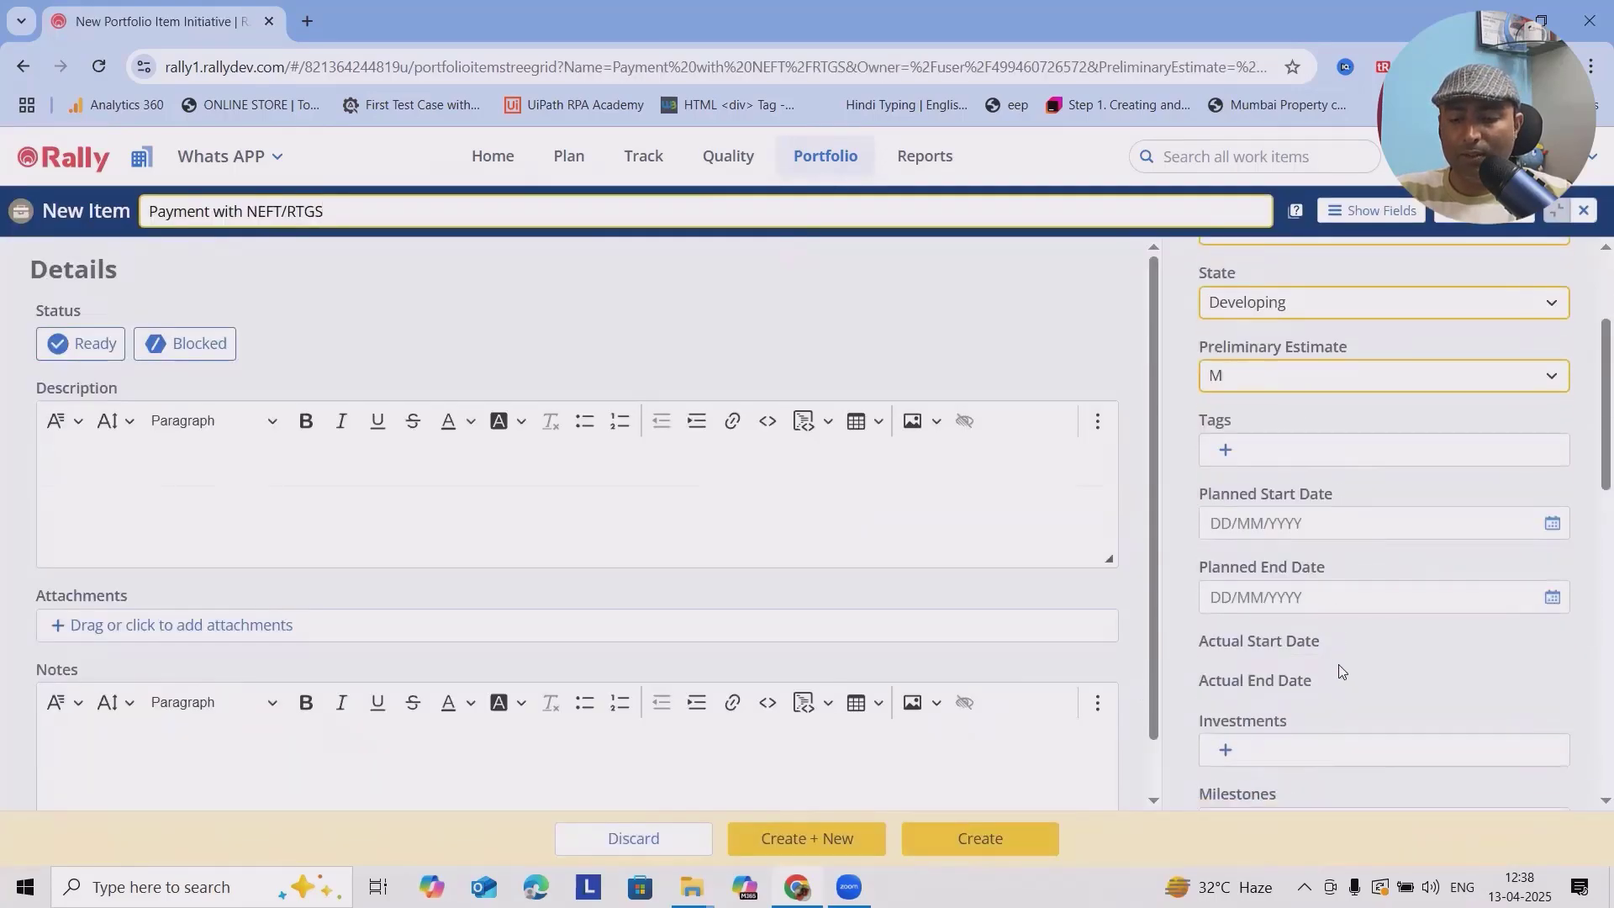
pyautogui.scroll(-3, 1346, 704)
pyautogui.click(1225, 372)
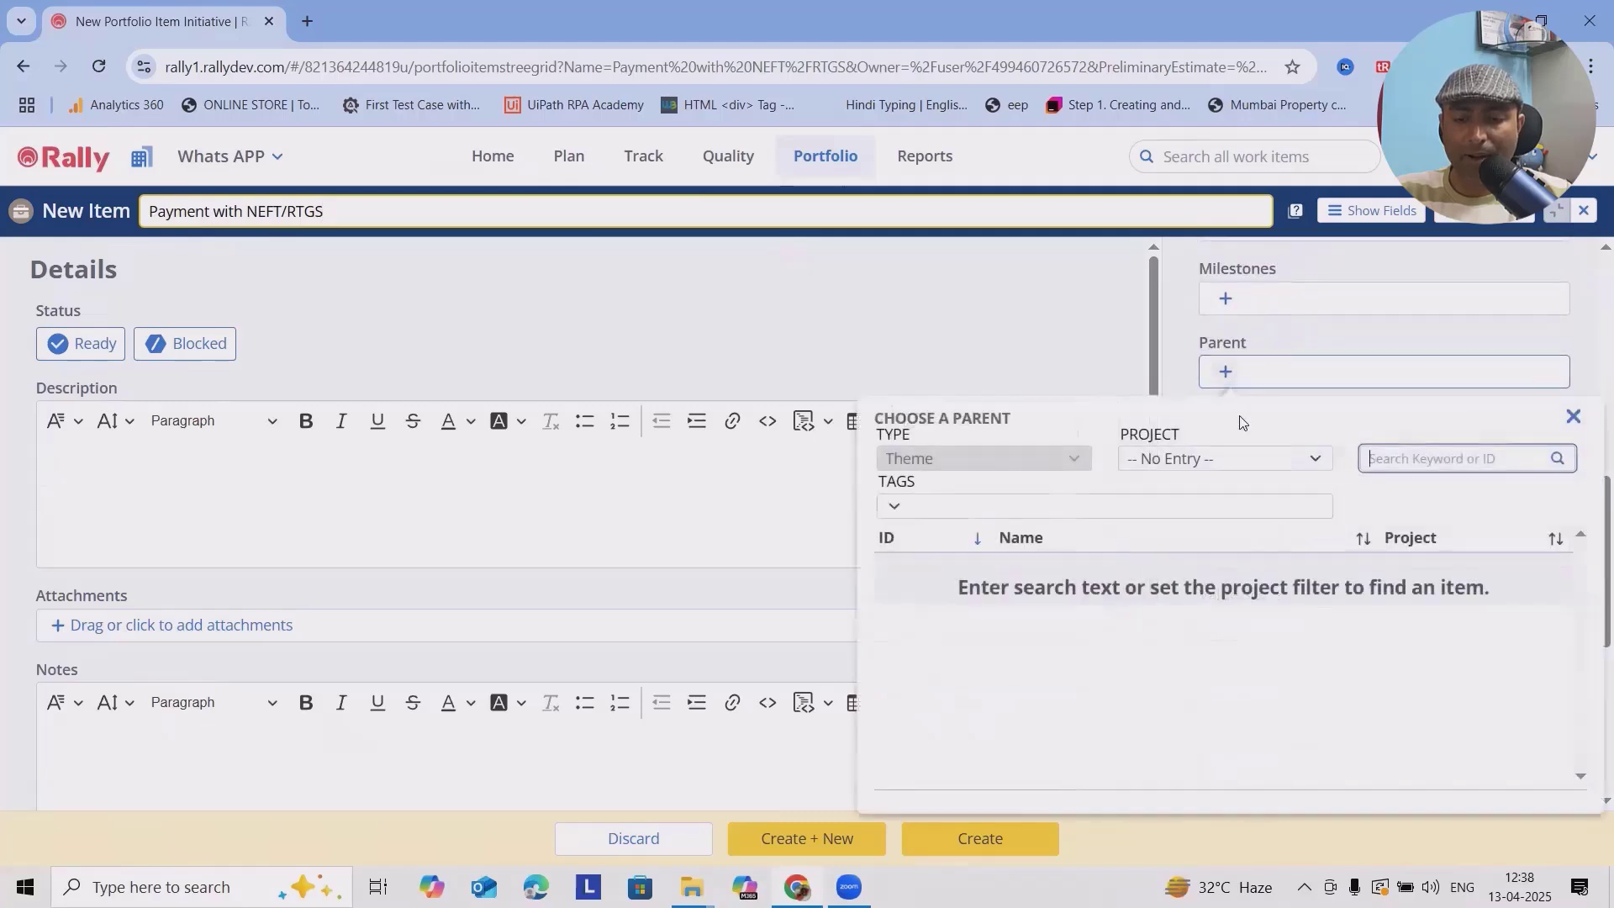
pyautogui.click(1155, 460)
pyautogui.scroll(-3, 1194, 689)
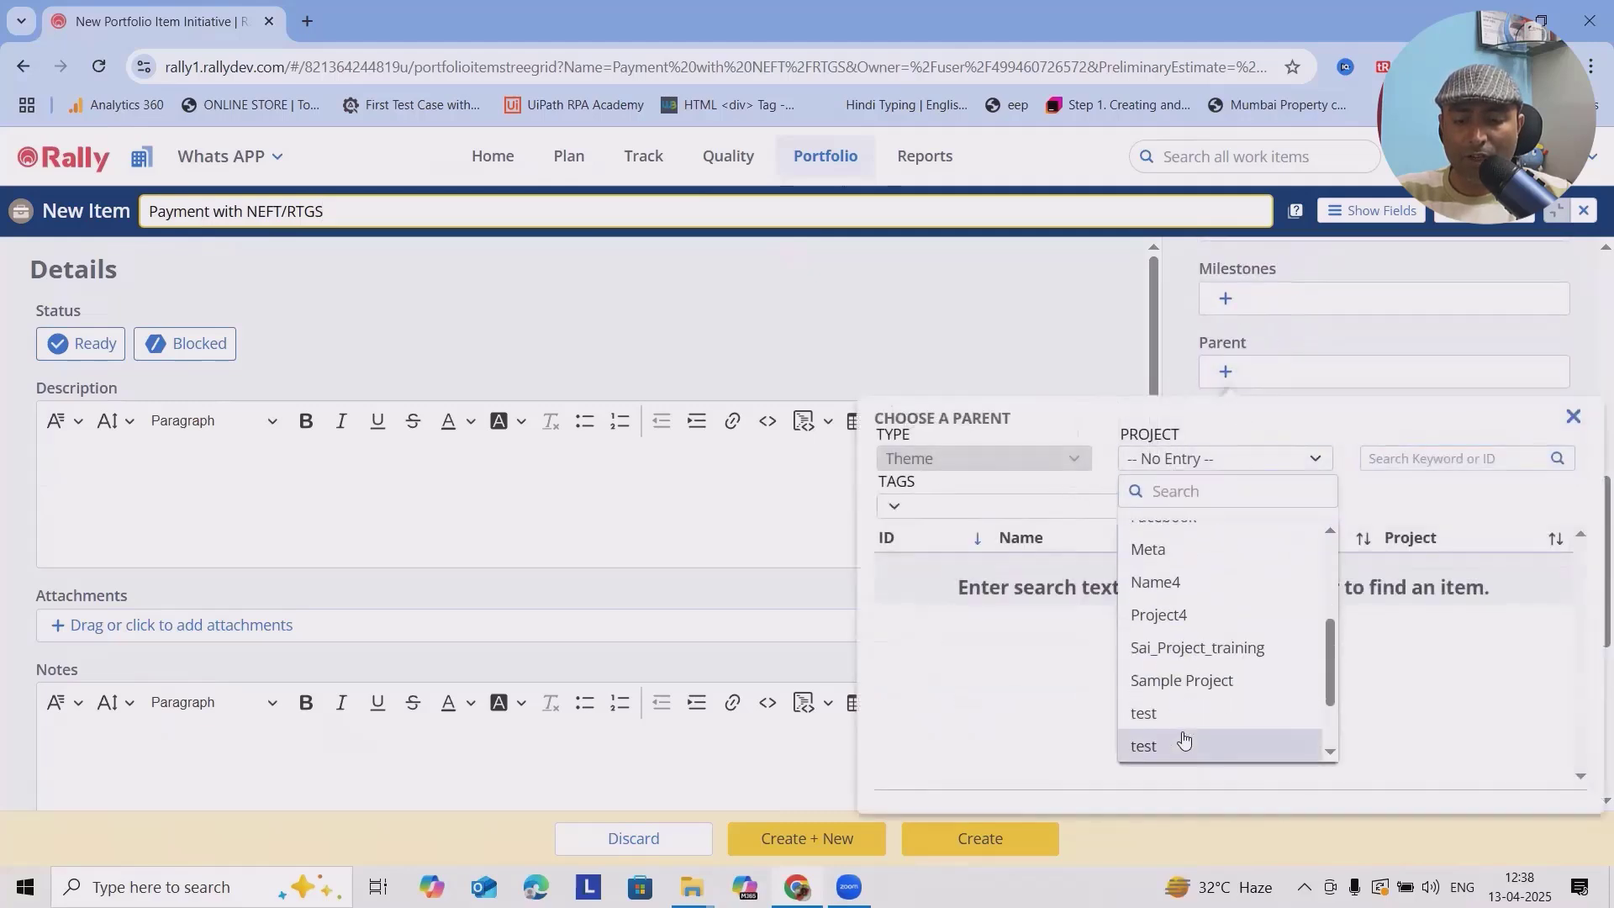
pyautogui.scroll(-2, 1190, 683)
pyautogui.click(1215, 710)
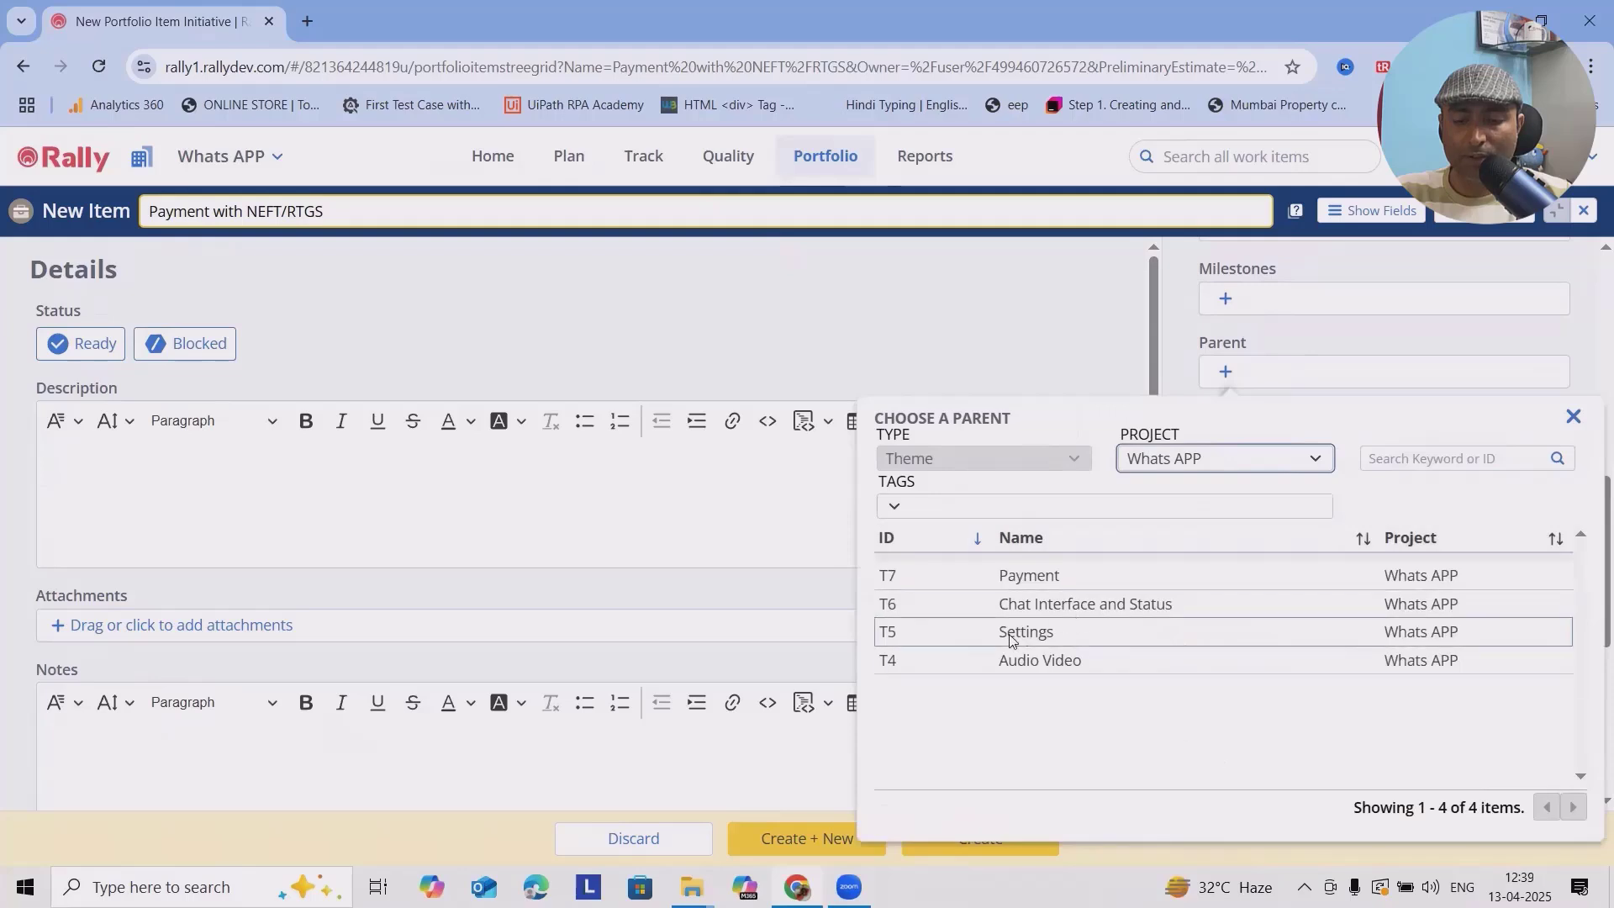
pyautogui.click(889, 575)
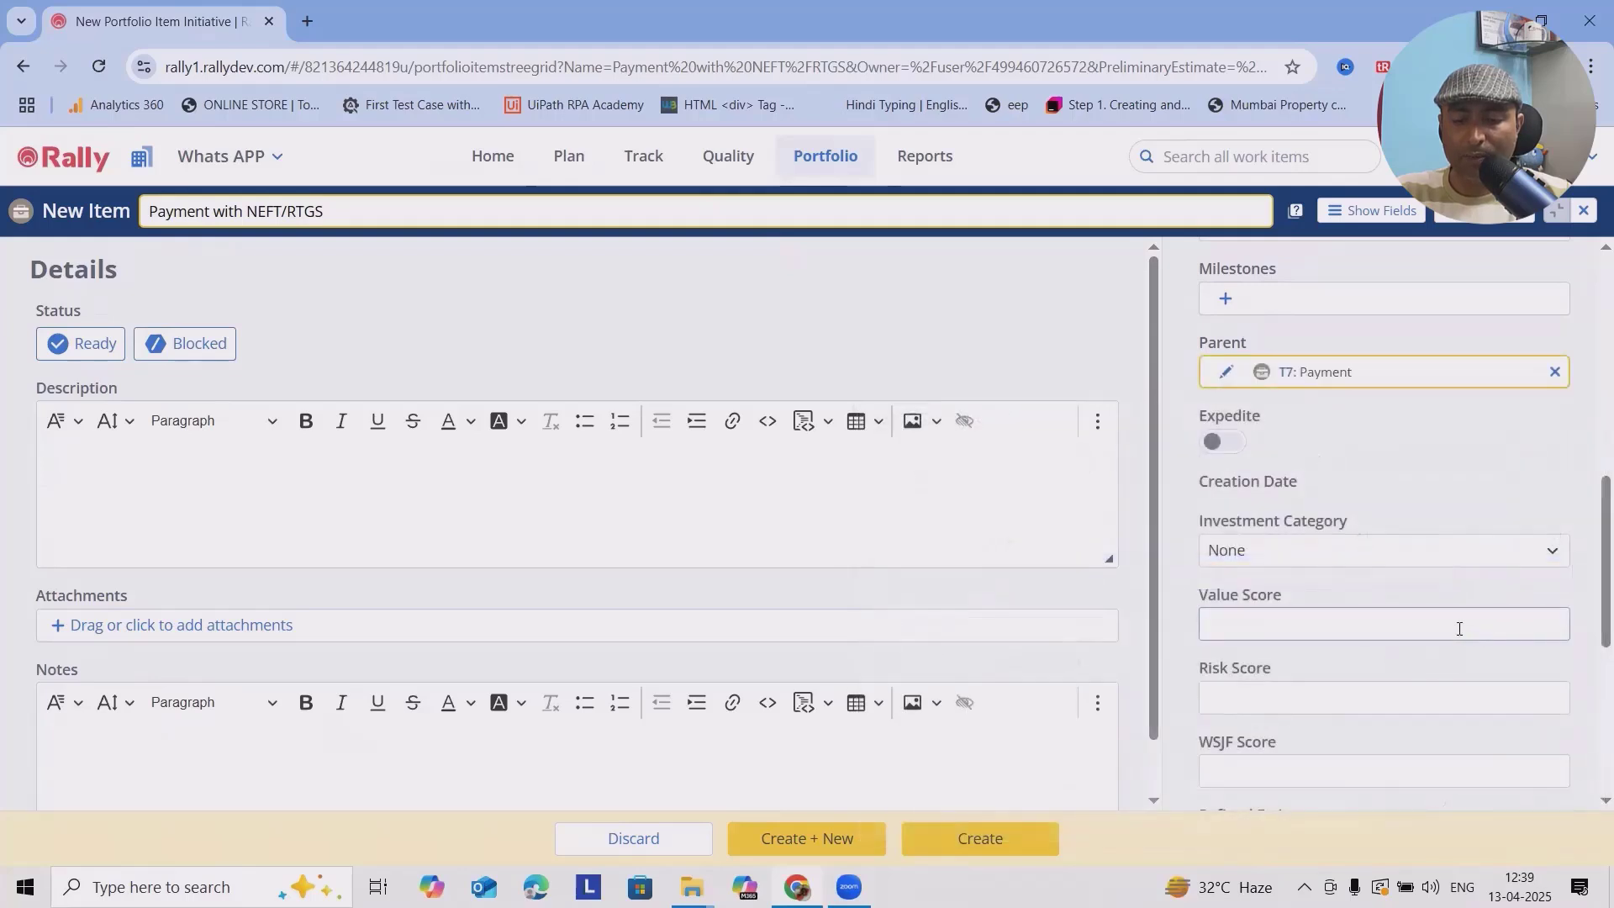
pyautogui.scroll(-2, 1429, 634)
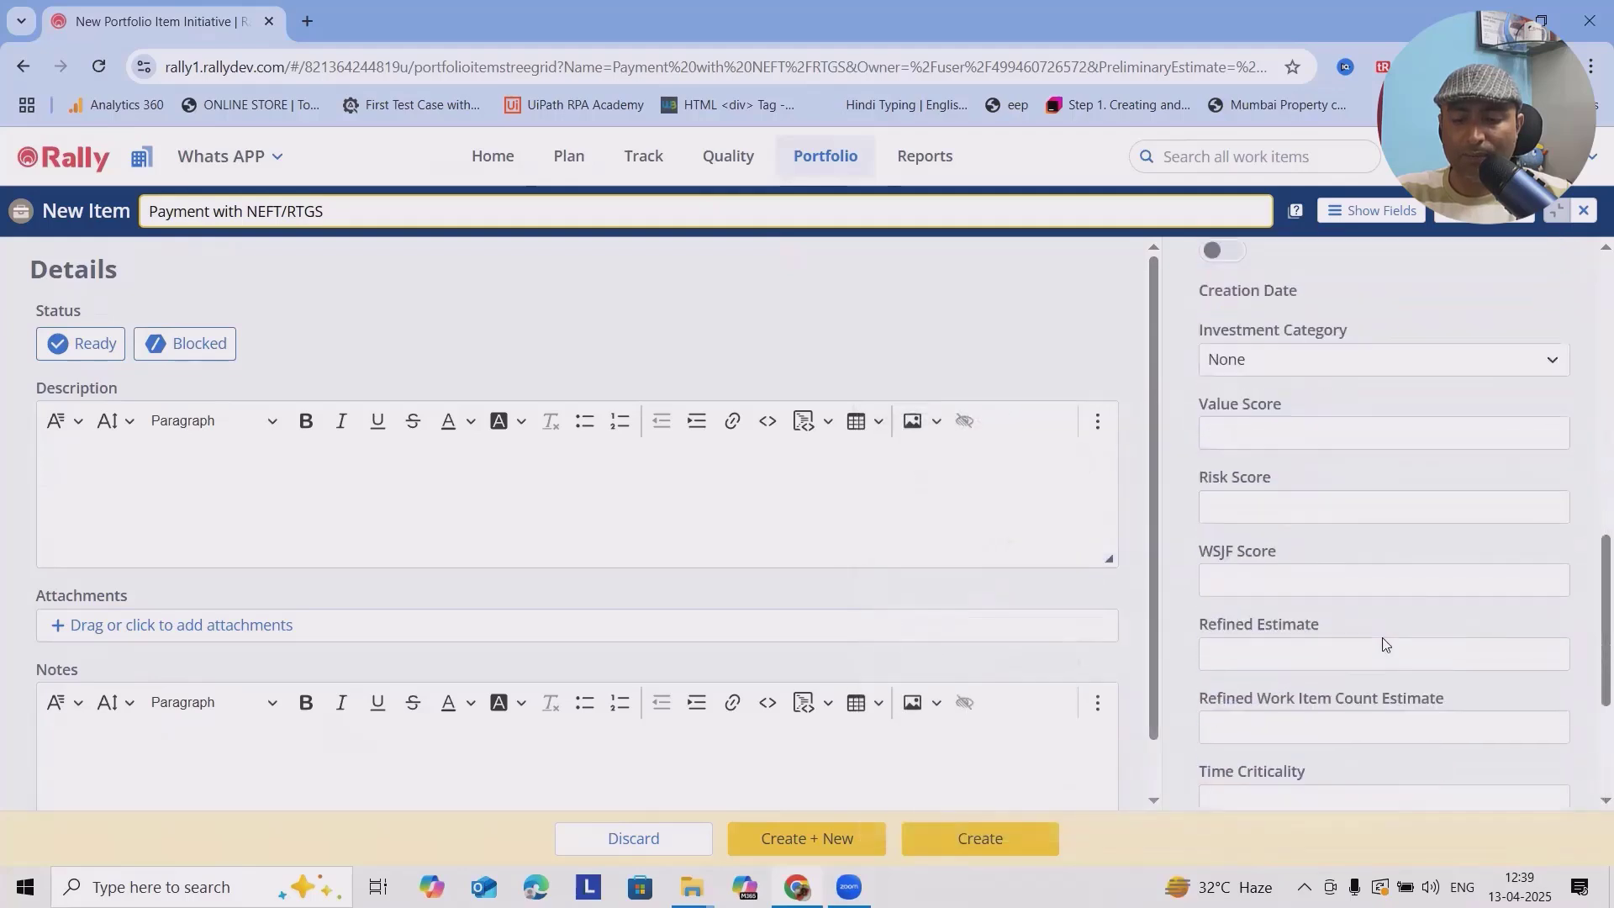
pyautogui.click(836, 841)
# - Rename the new initiative entry Payment with Anyother Method, choose its parent theme, and create the initiative
pyautogui.moveTo(324, 211); pyautogui.dragTo(241, 226)
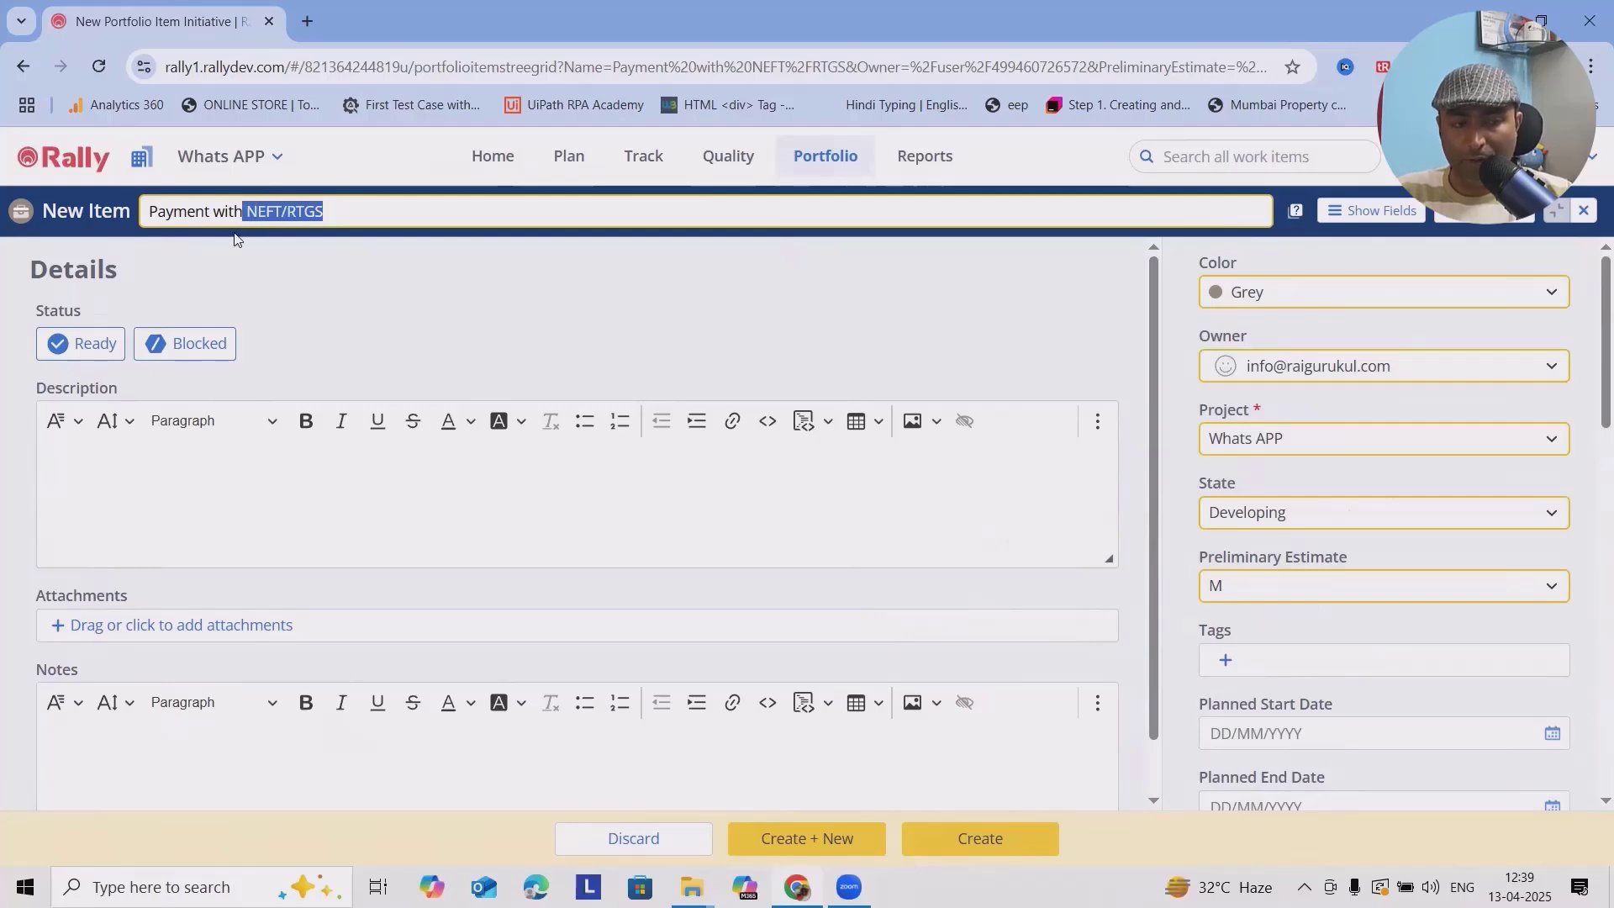
pyautogui.write('Anyother Method')
pyautogui.scroll(-2, 1301, 644)
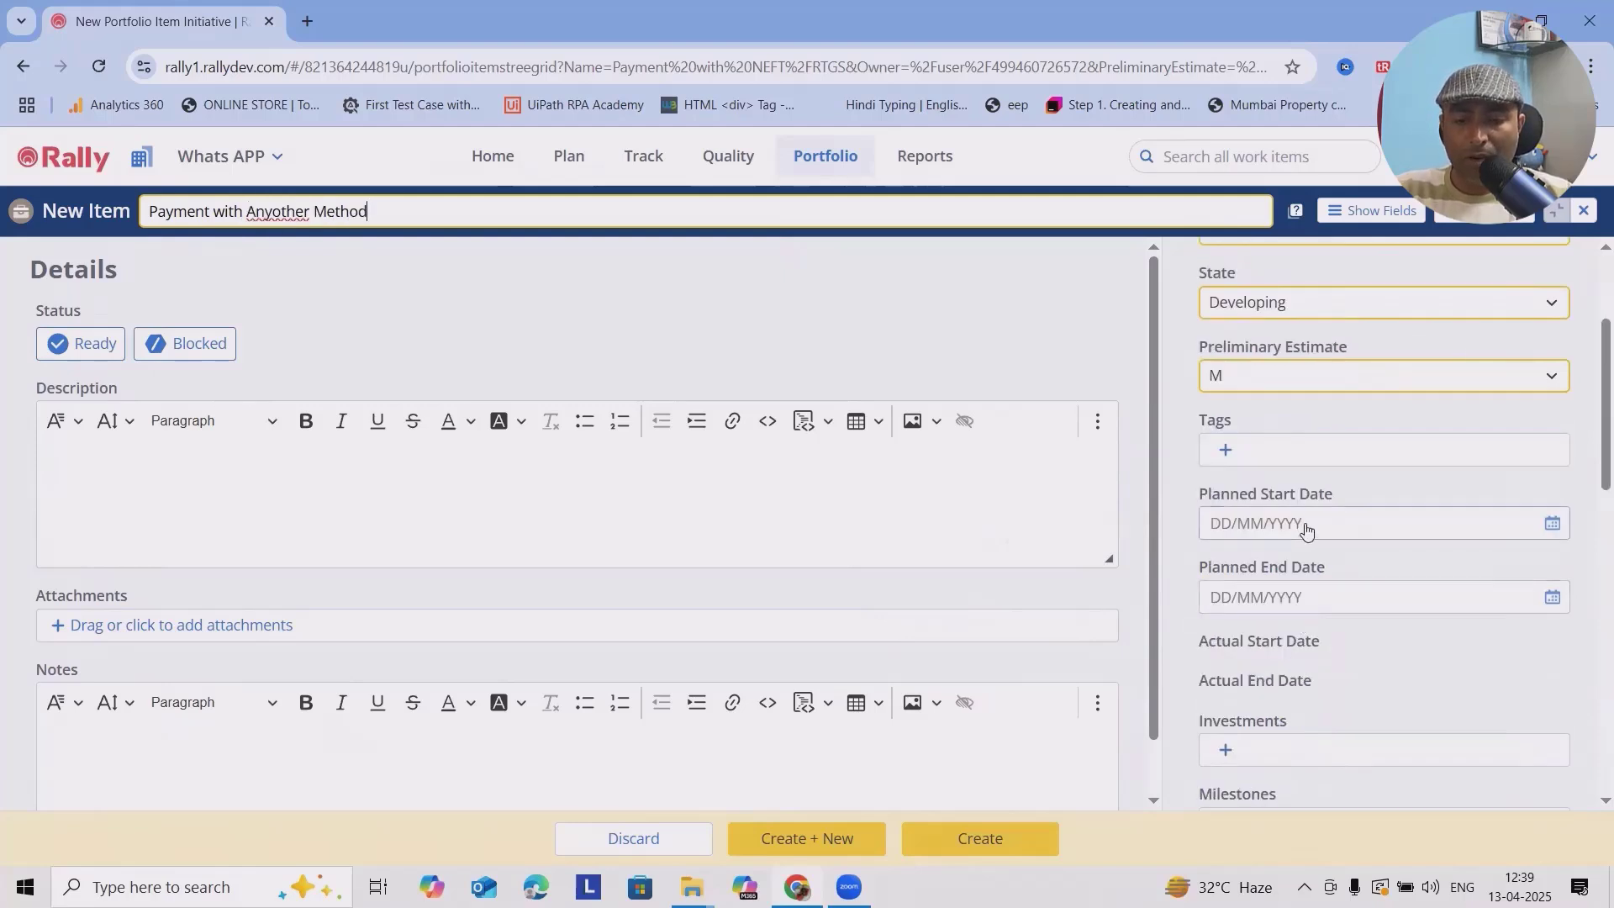
pyautogui.scroll(-4, 1308, 584)
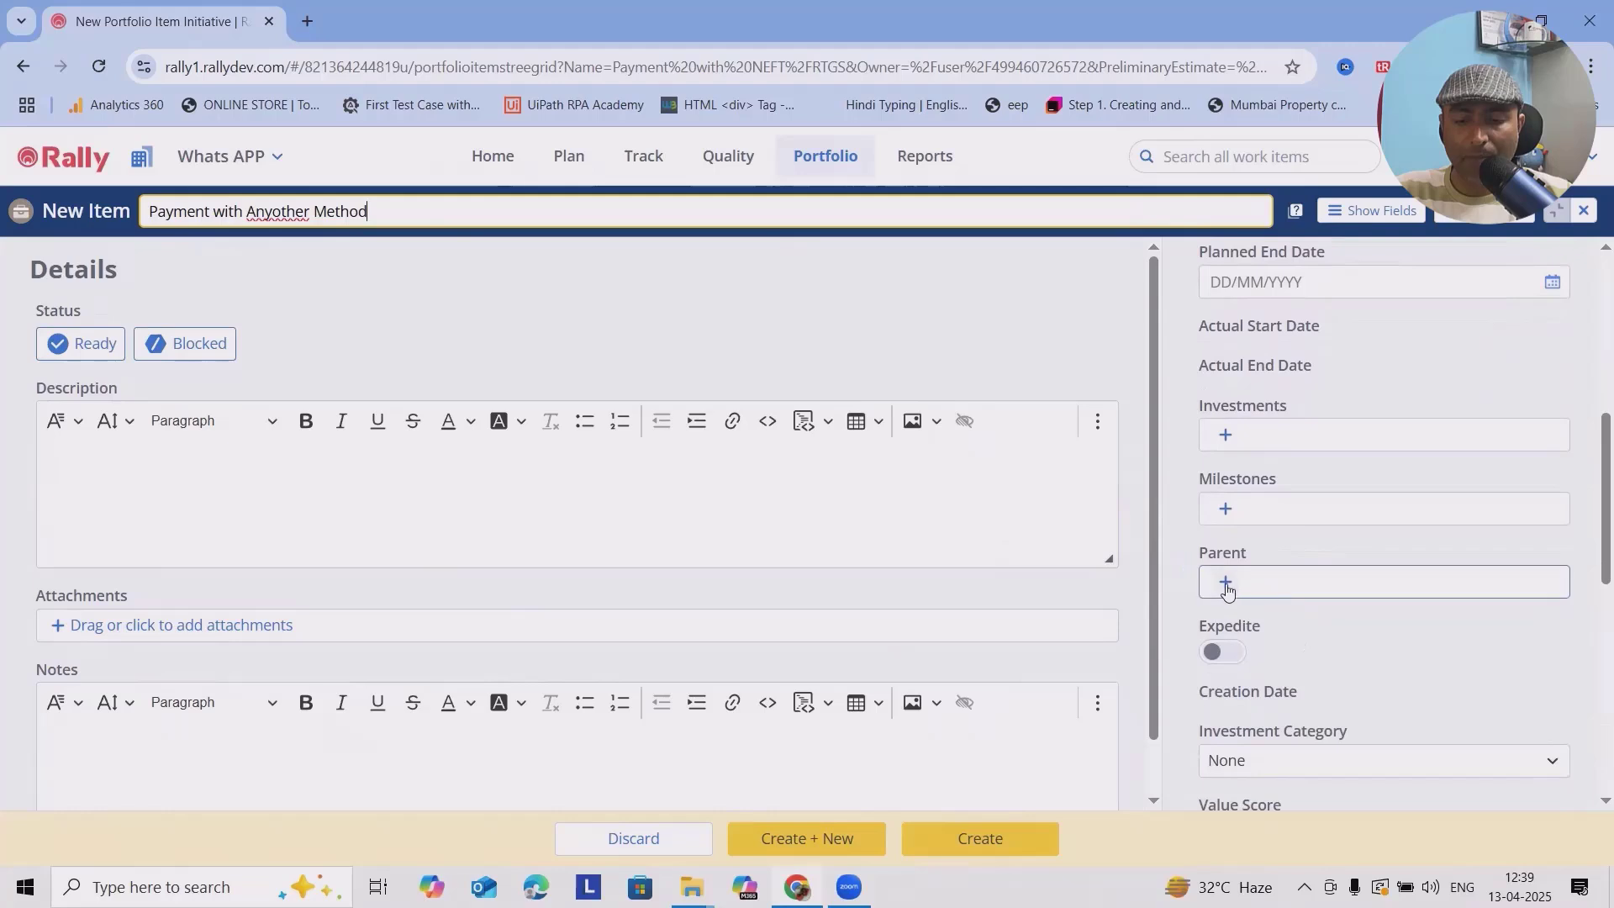
pyautogui.click(1225, 582)
pyautogui.click(1299, 204)
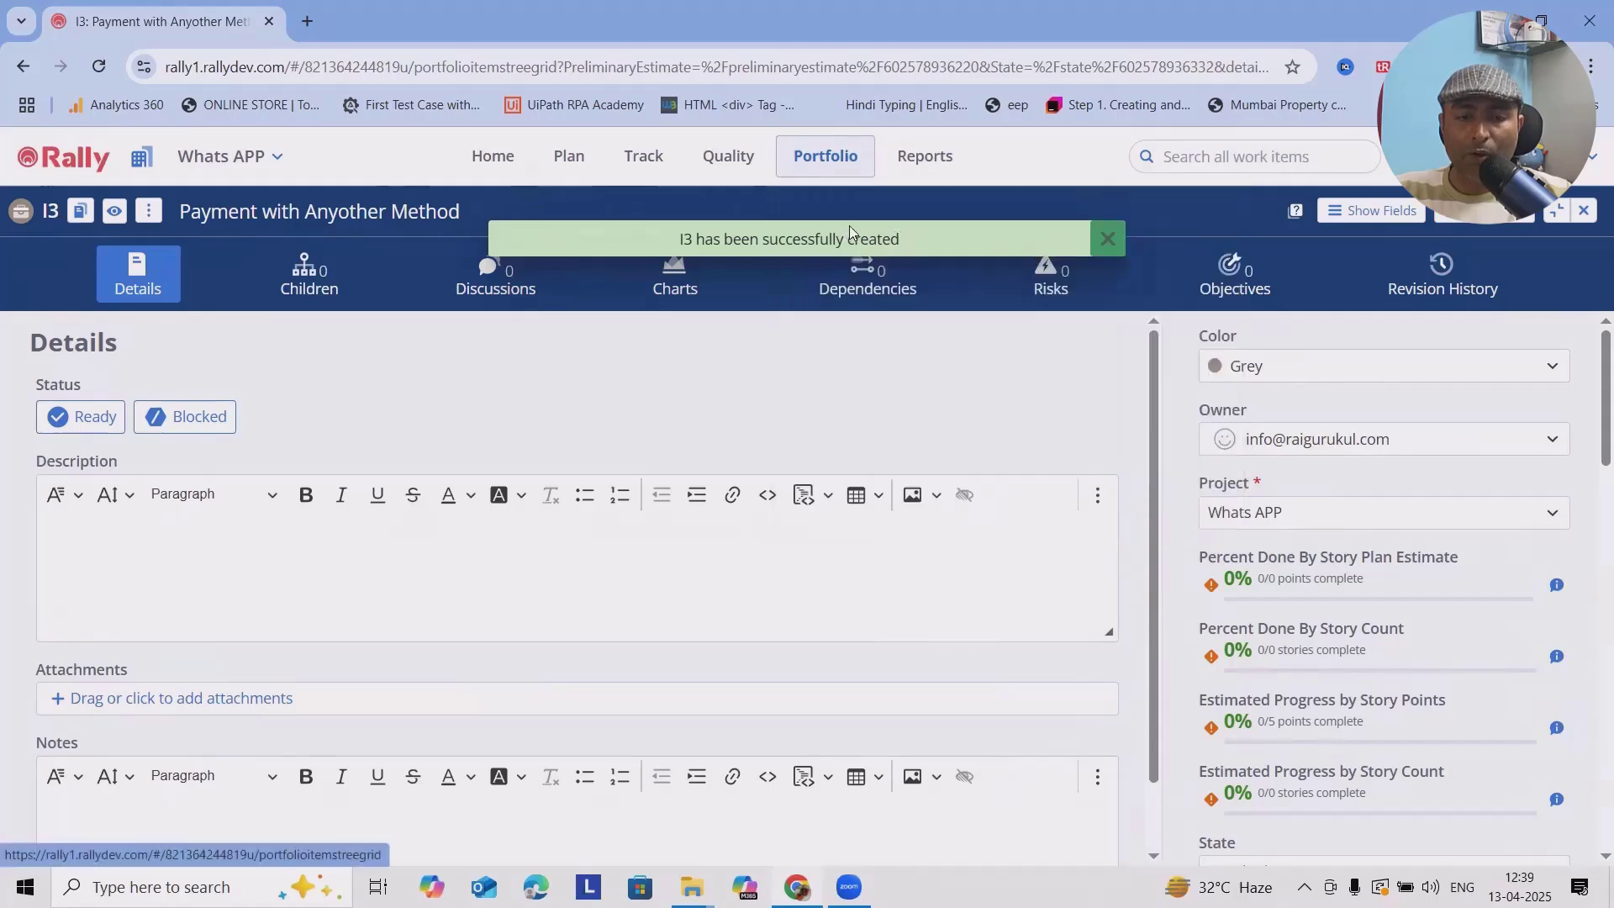
# - Return to the Whats APP portfolio items list and switch the item type to Feature
pyautogui.moveTo(826, 160)
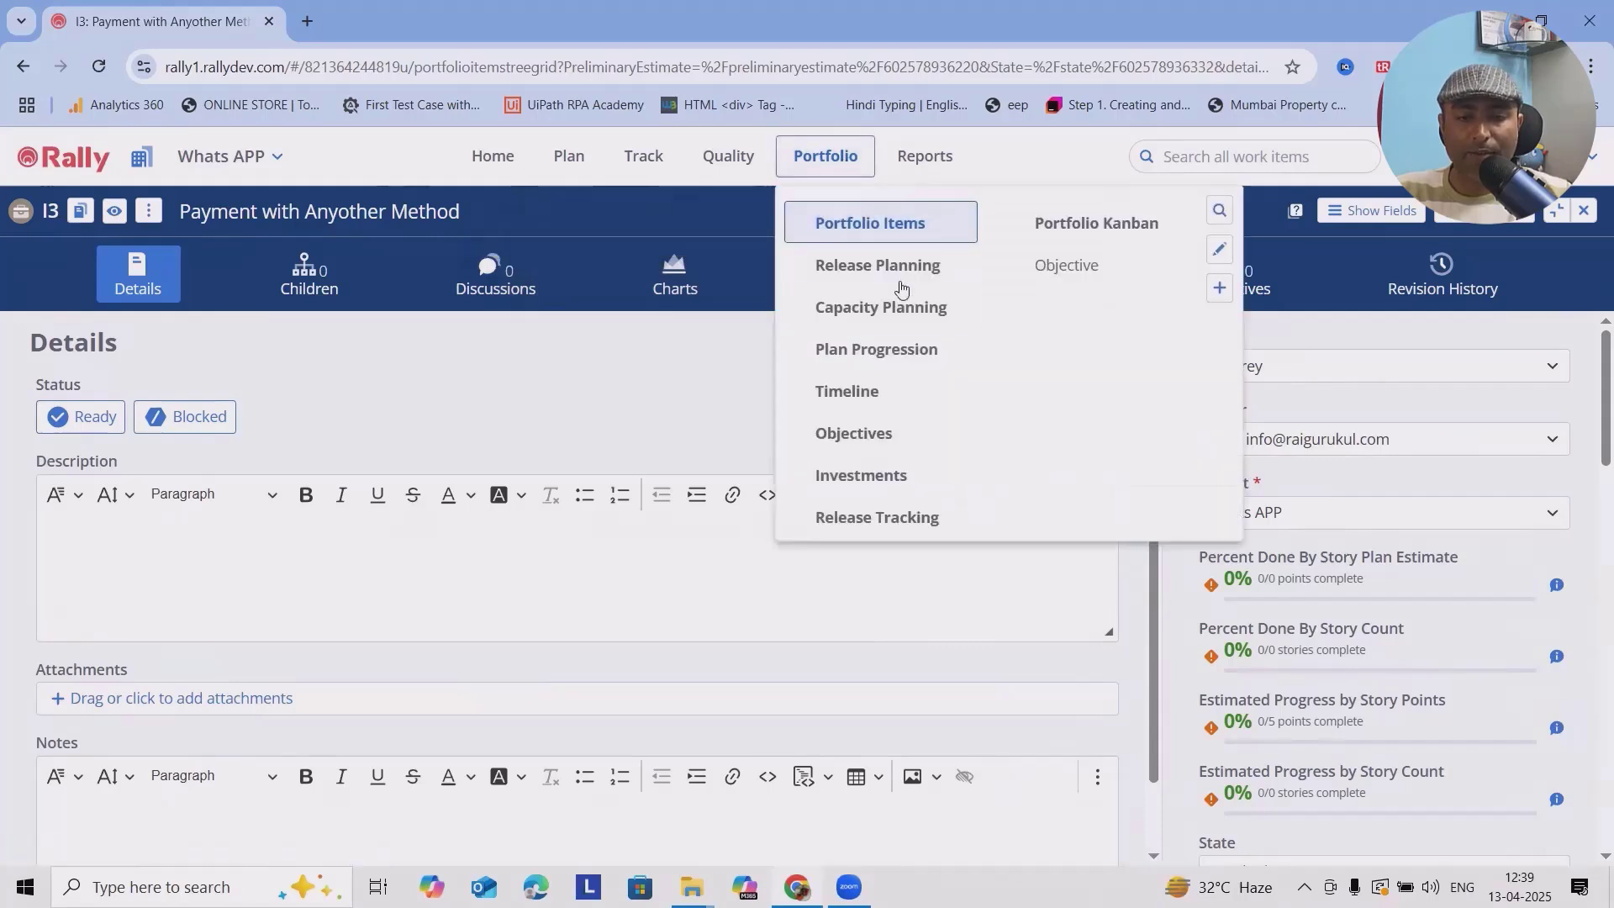
pyautogui.click(913, 237)
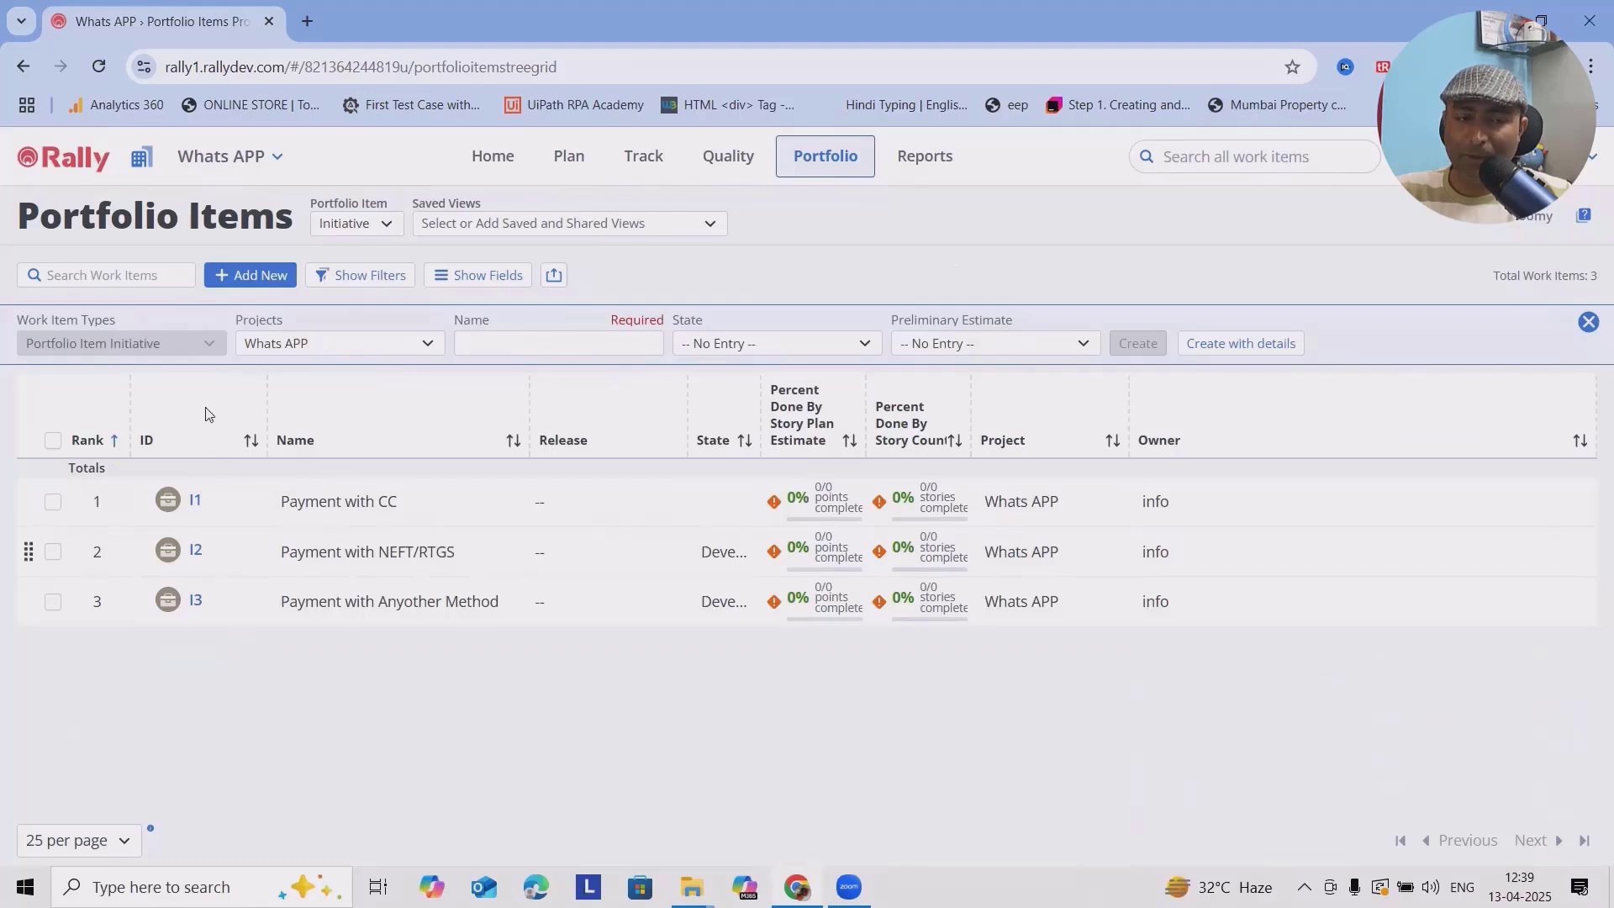
pyautogui.click(357, 223)
pyautogui.click(345, 342)
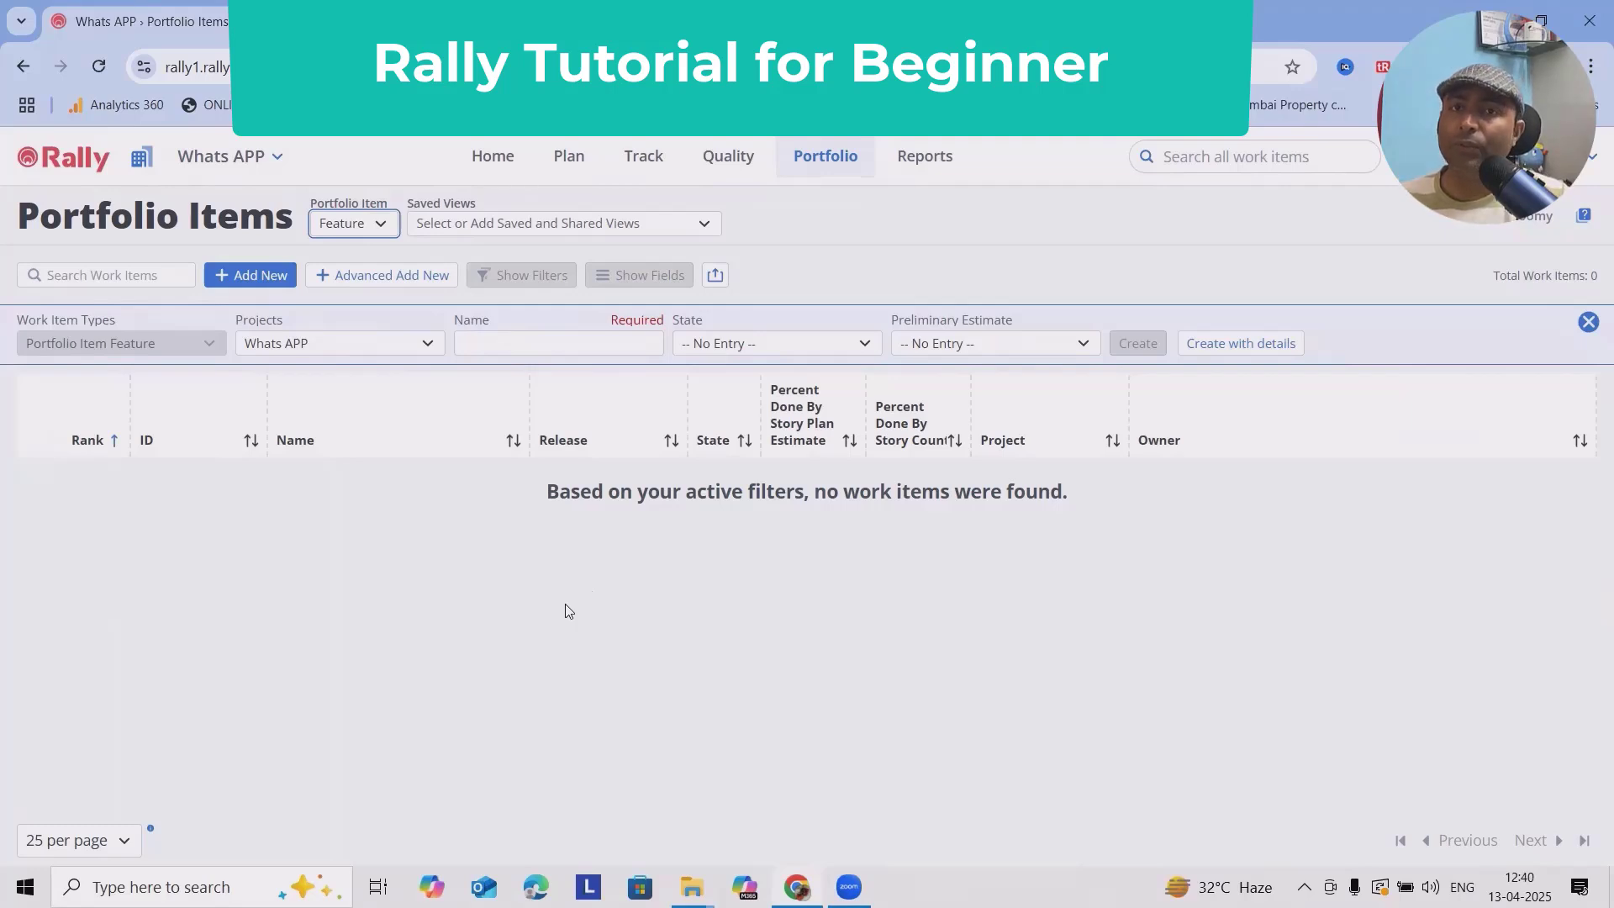
# - Start a detailed entry for a new feature named Payment Dashboards
pyautogui.click(566, 345)
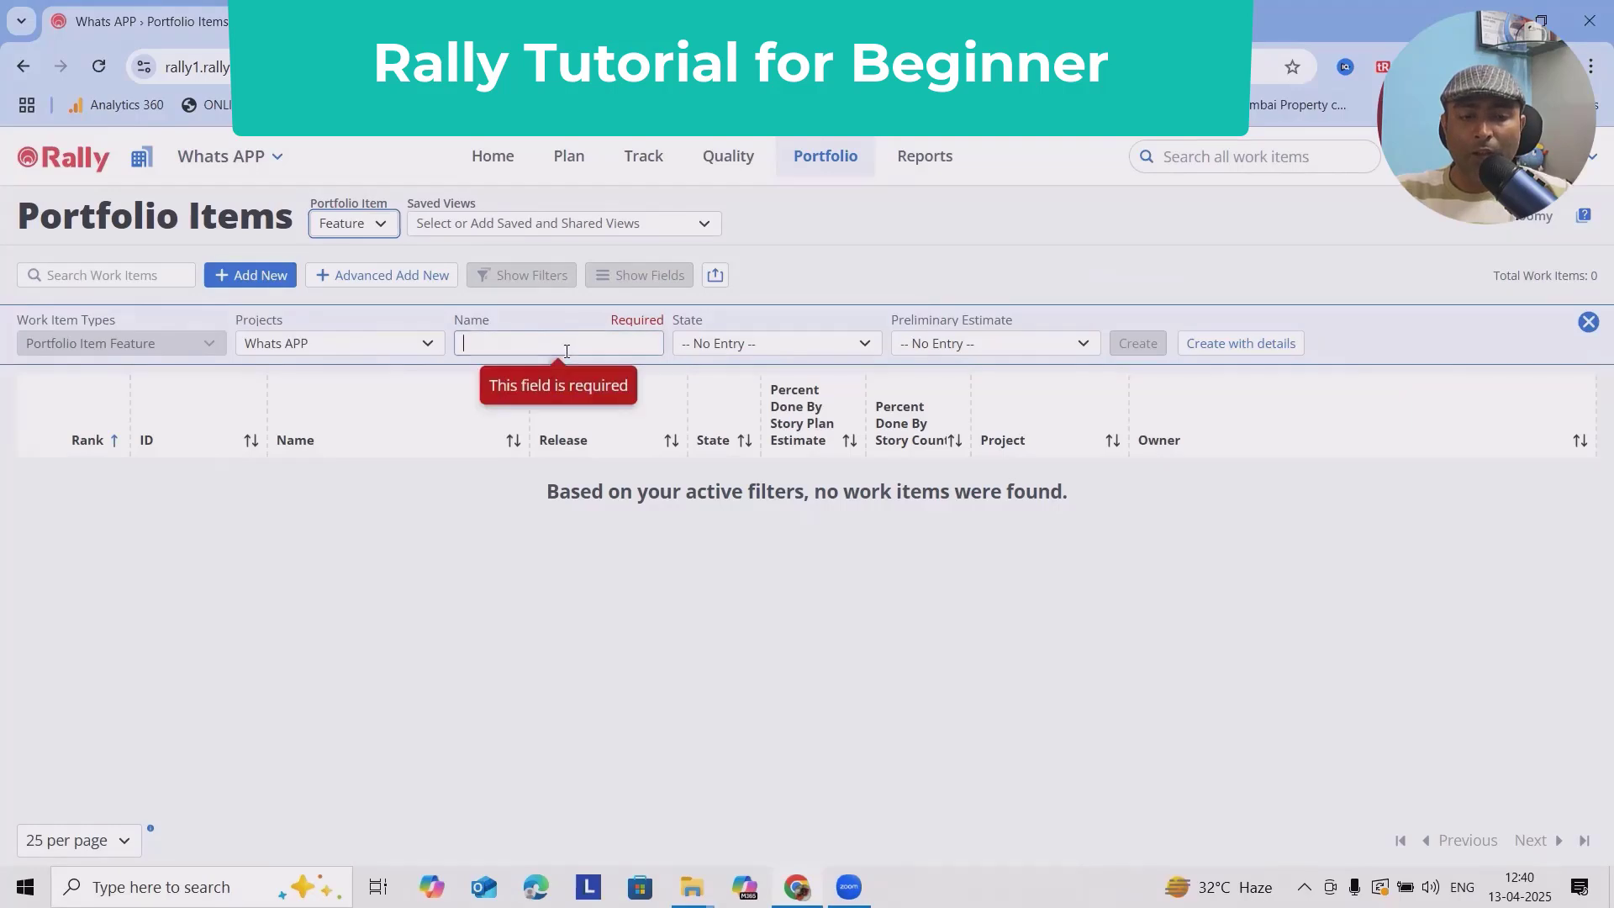
pyautogui.click(1241, 344)
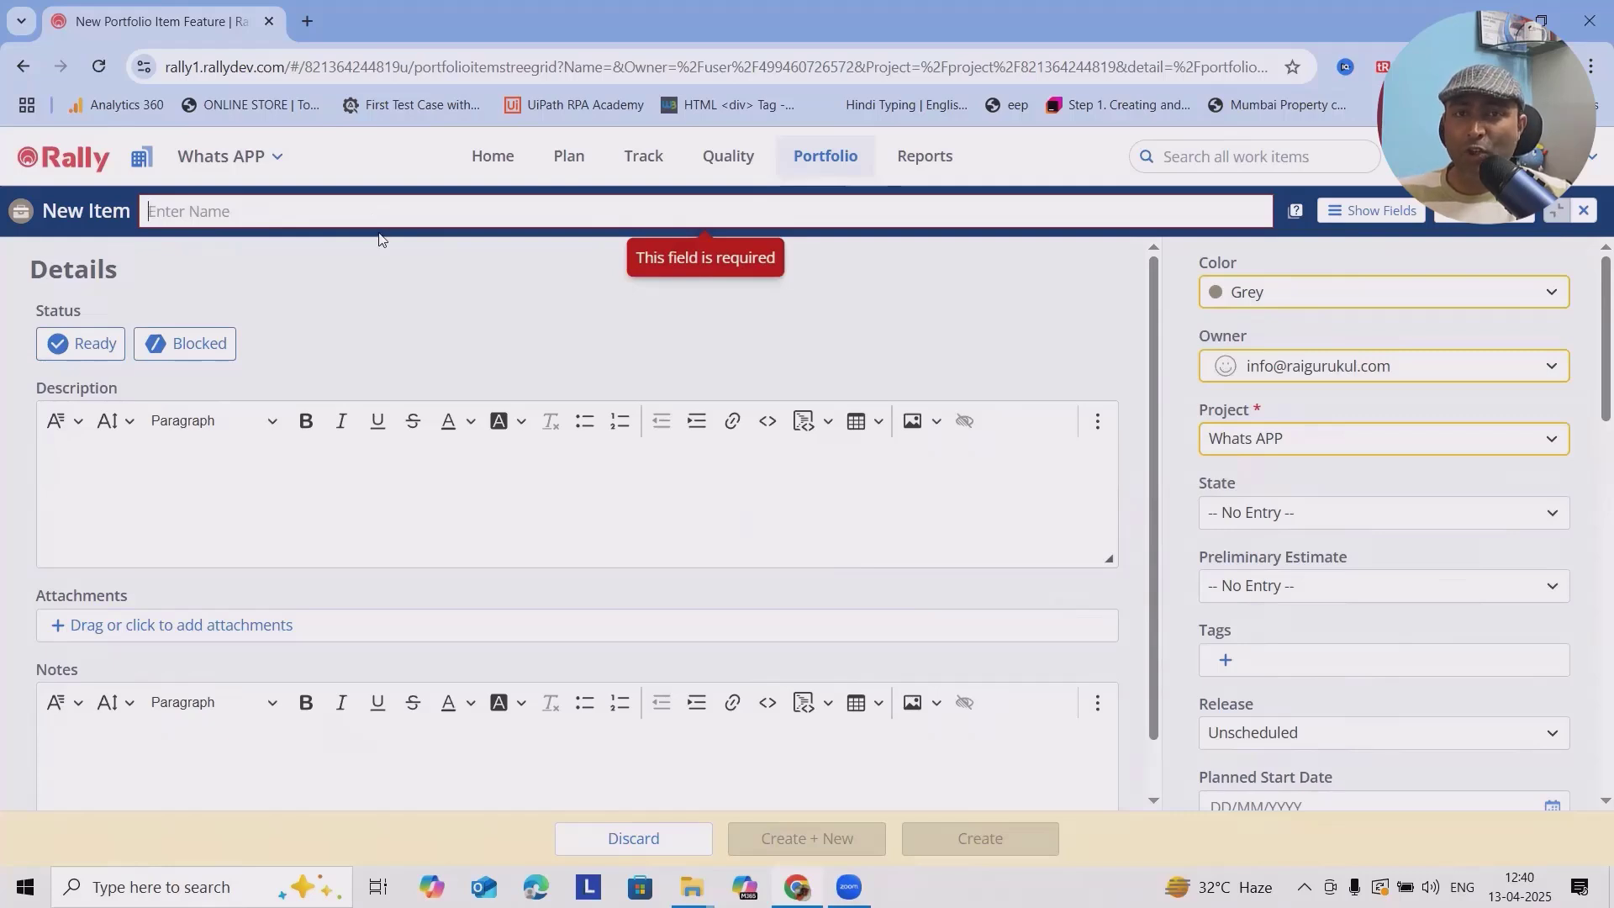
pyautogui.click(379, 220)
pyautogui.write('Payment Dashboards')
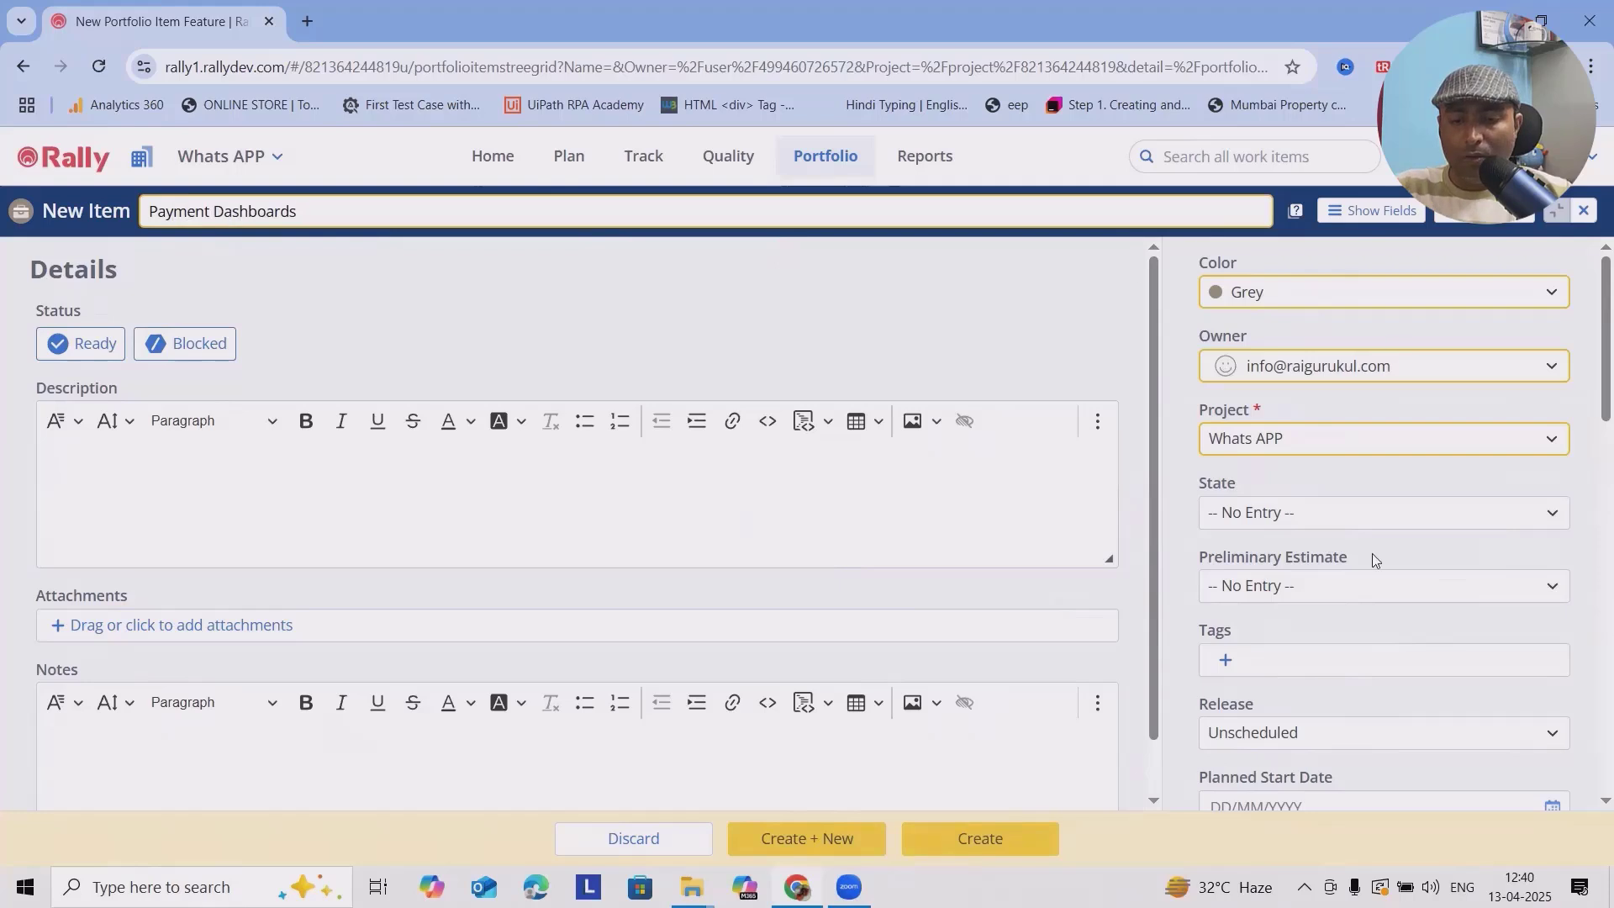
# - Assign the Whats APP initiative Payment with Anyother Method (I3) as the parent of the Payment Dashboards feature
pyautogui.scroll(-3, 1364, 576)
pyautogui.scroll(-4, 1363, 576)
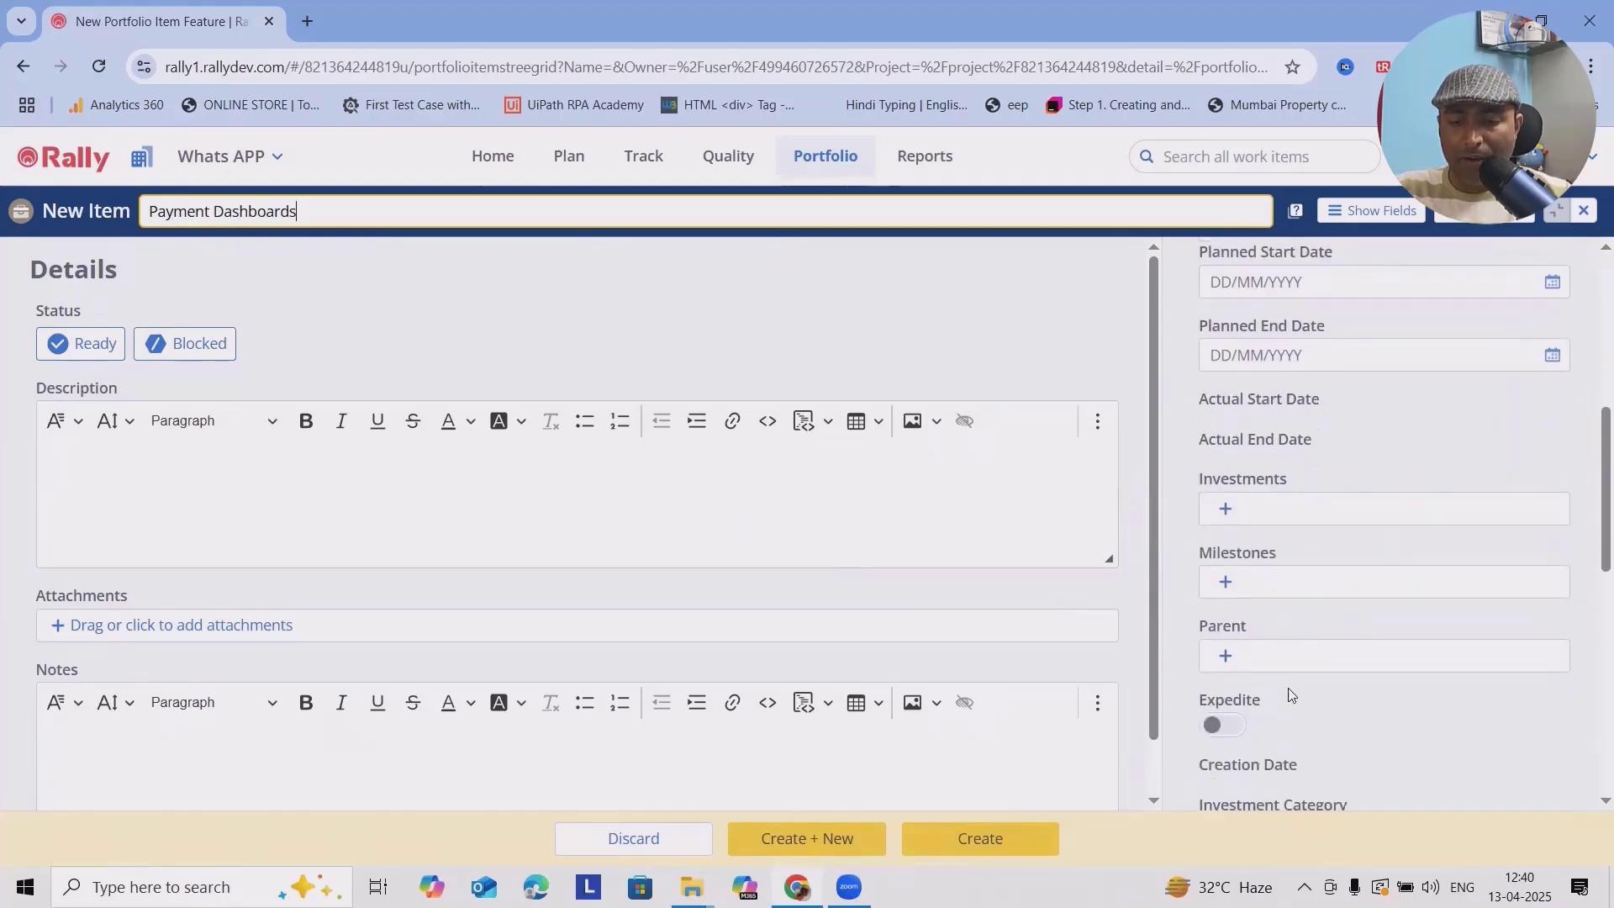
pyautogui.click(1226, 657)
pyautogui.click(1225, 277)
pyautogui.scroll(-5, 1225, 504)
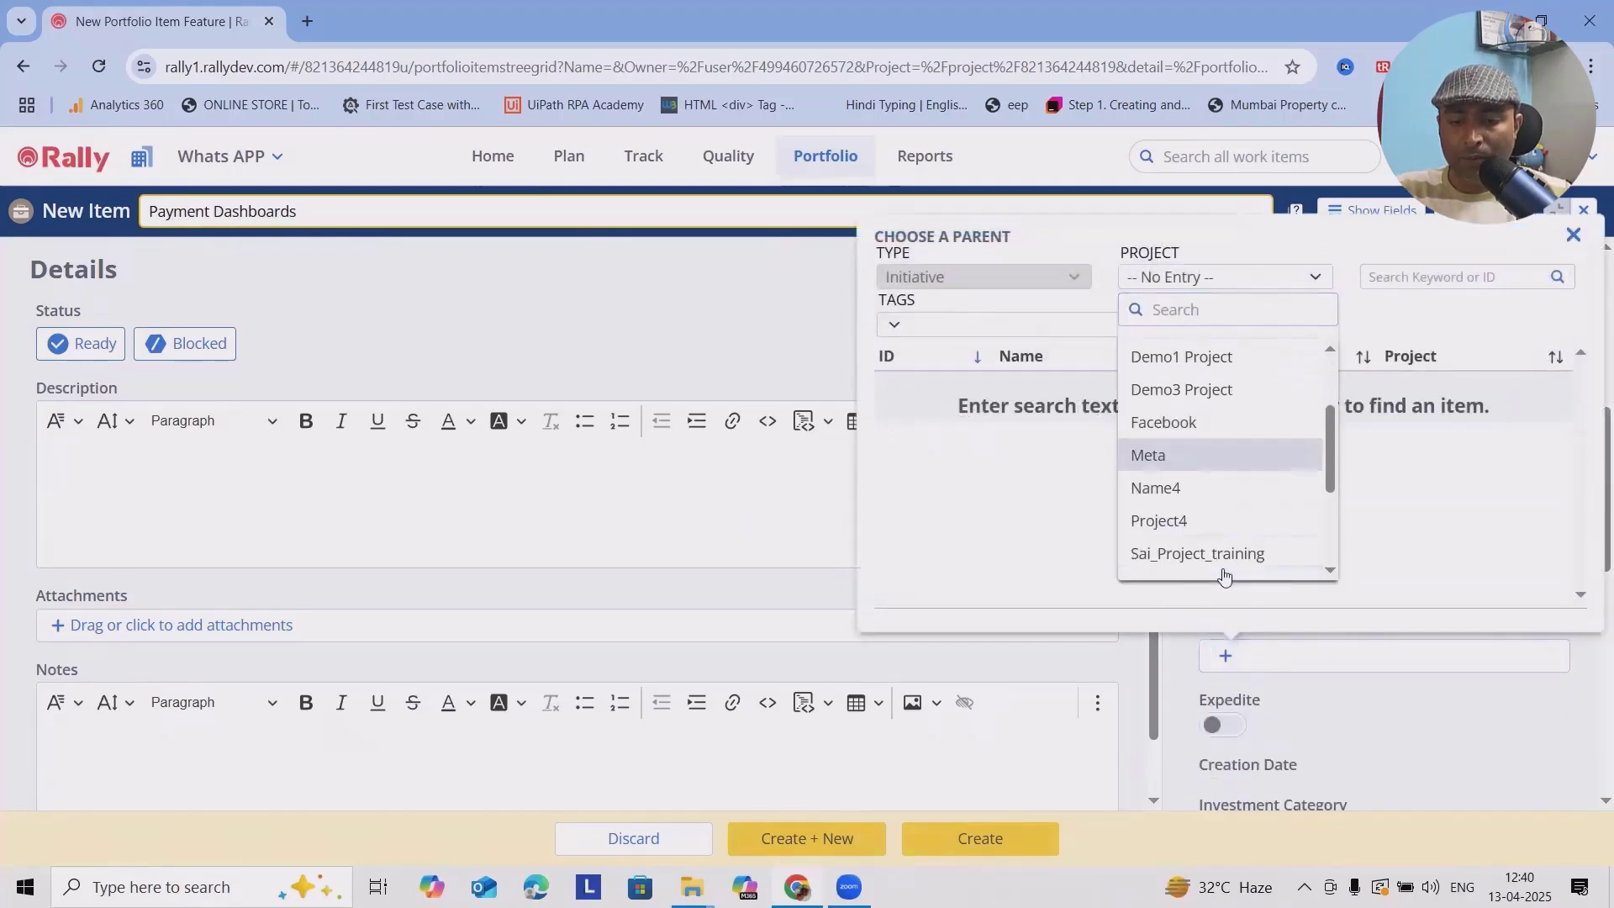
pyautogui.click(1202, 538)
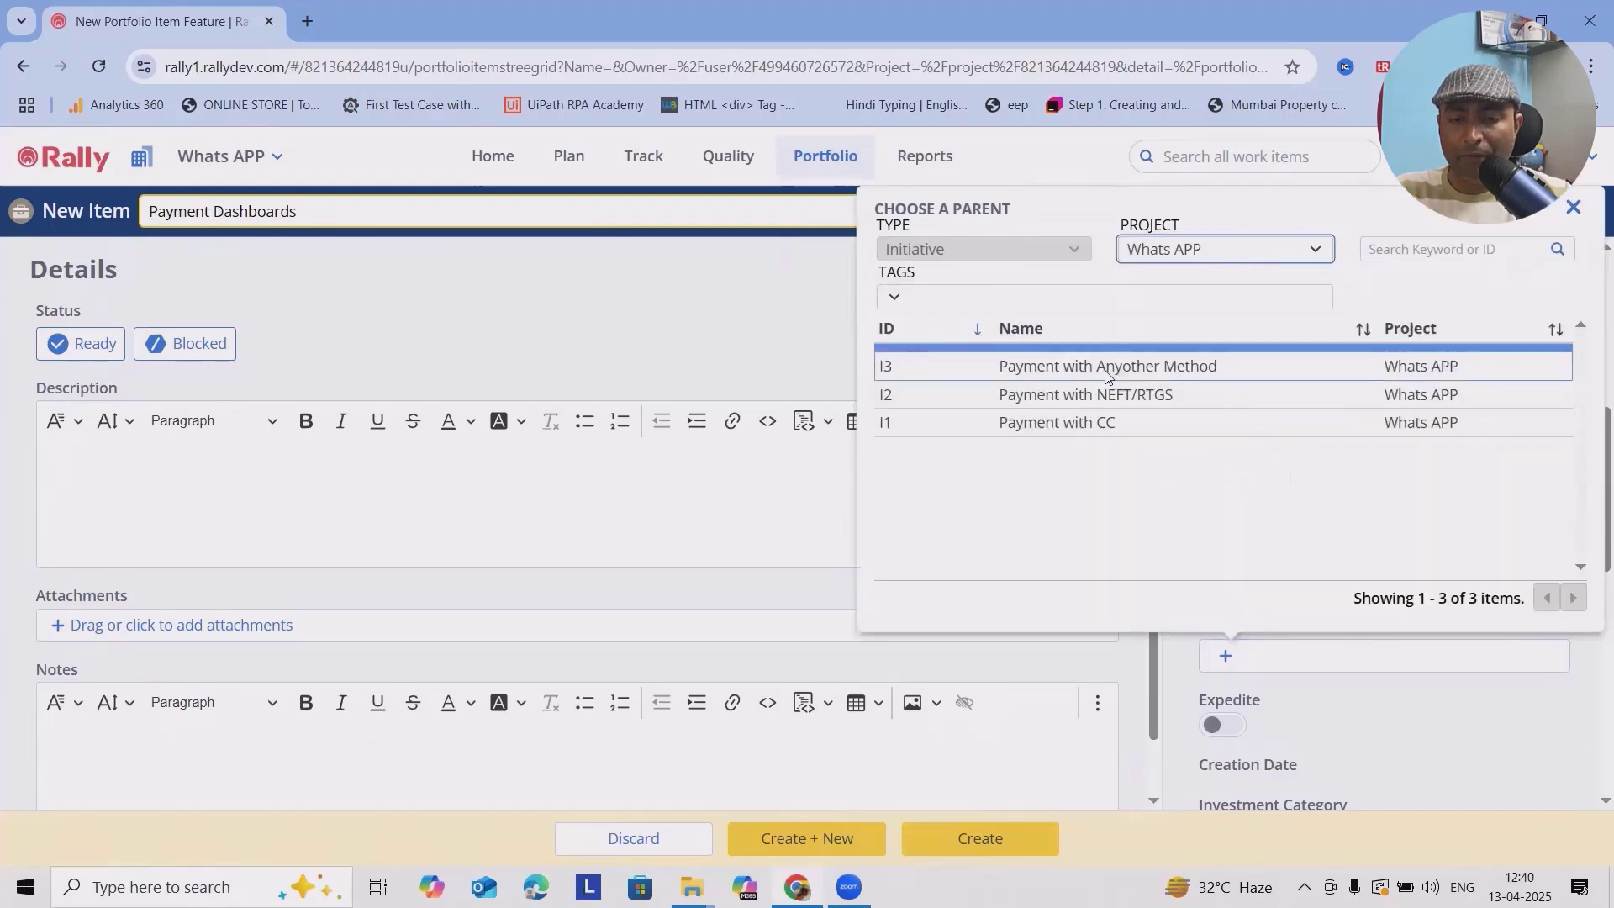
pyautogui.click(888, 371)
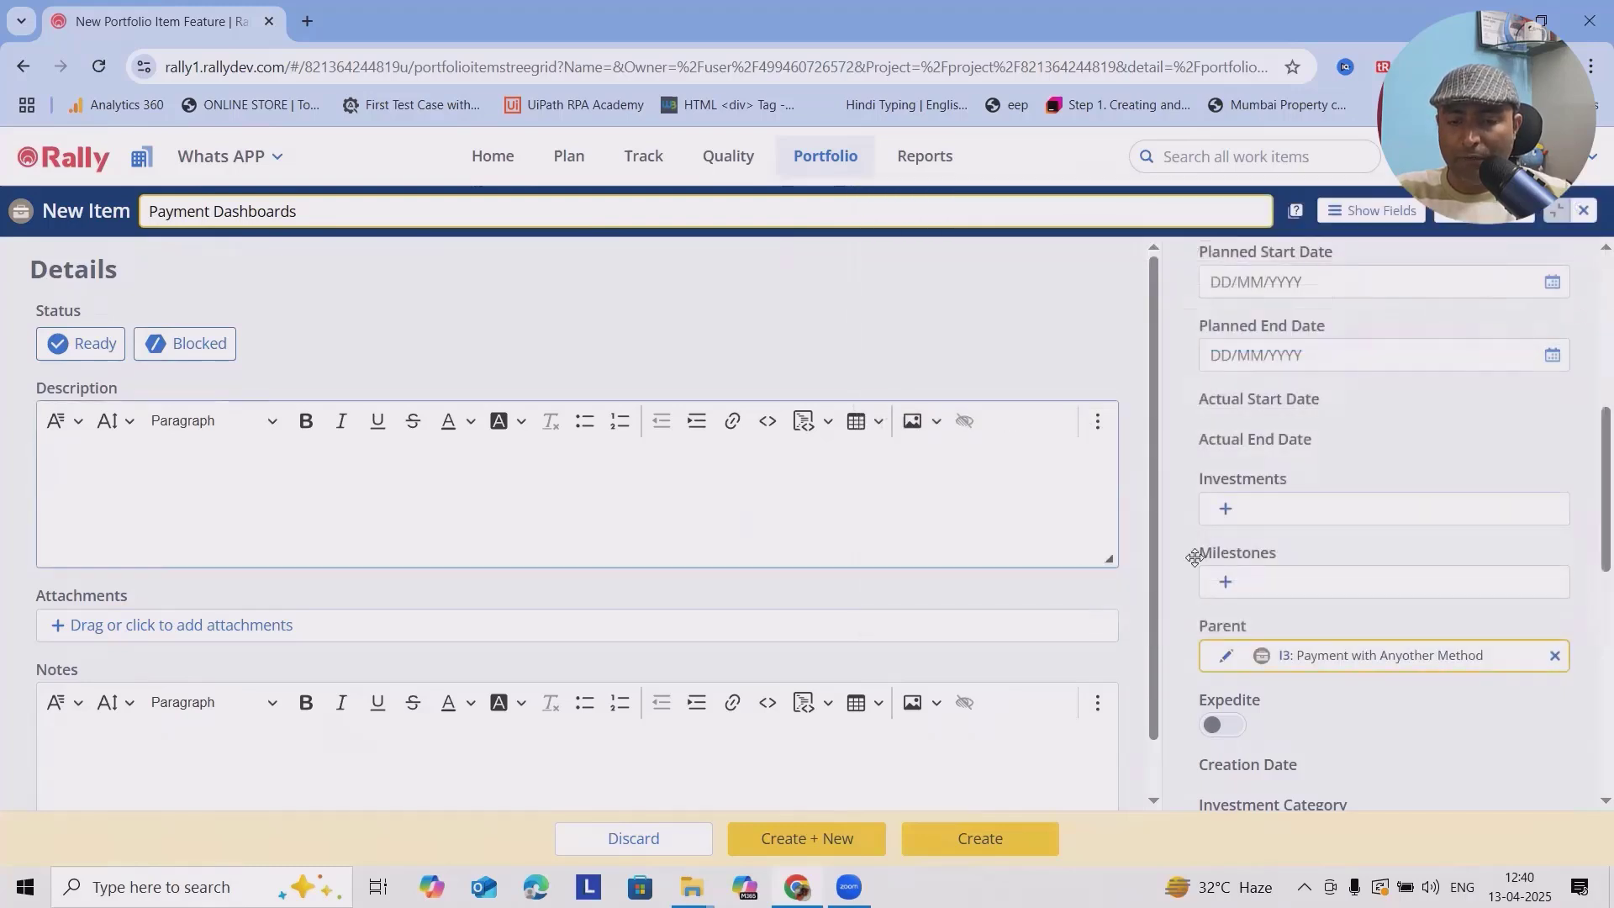
# - Look over the remaining feature fields, then create Payment Dashboards and continue with another new feature
pyautogui.scroll(-1, 821, 552)
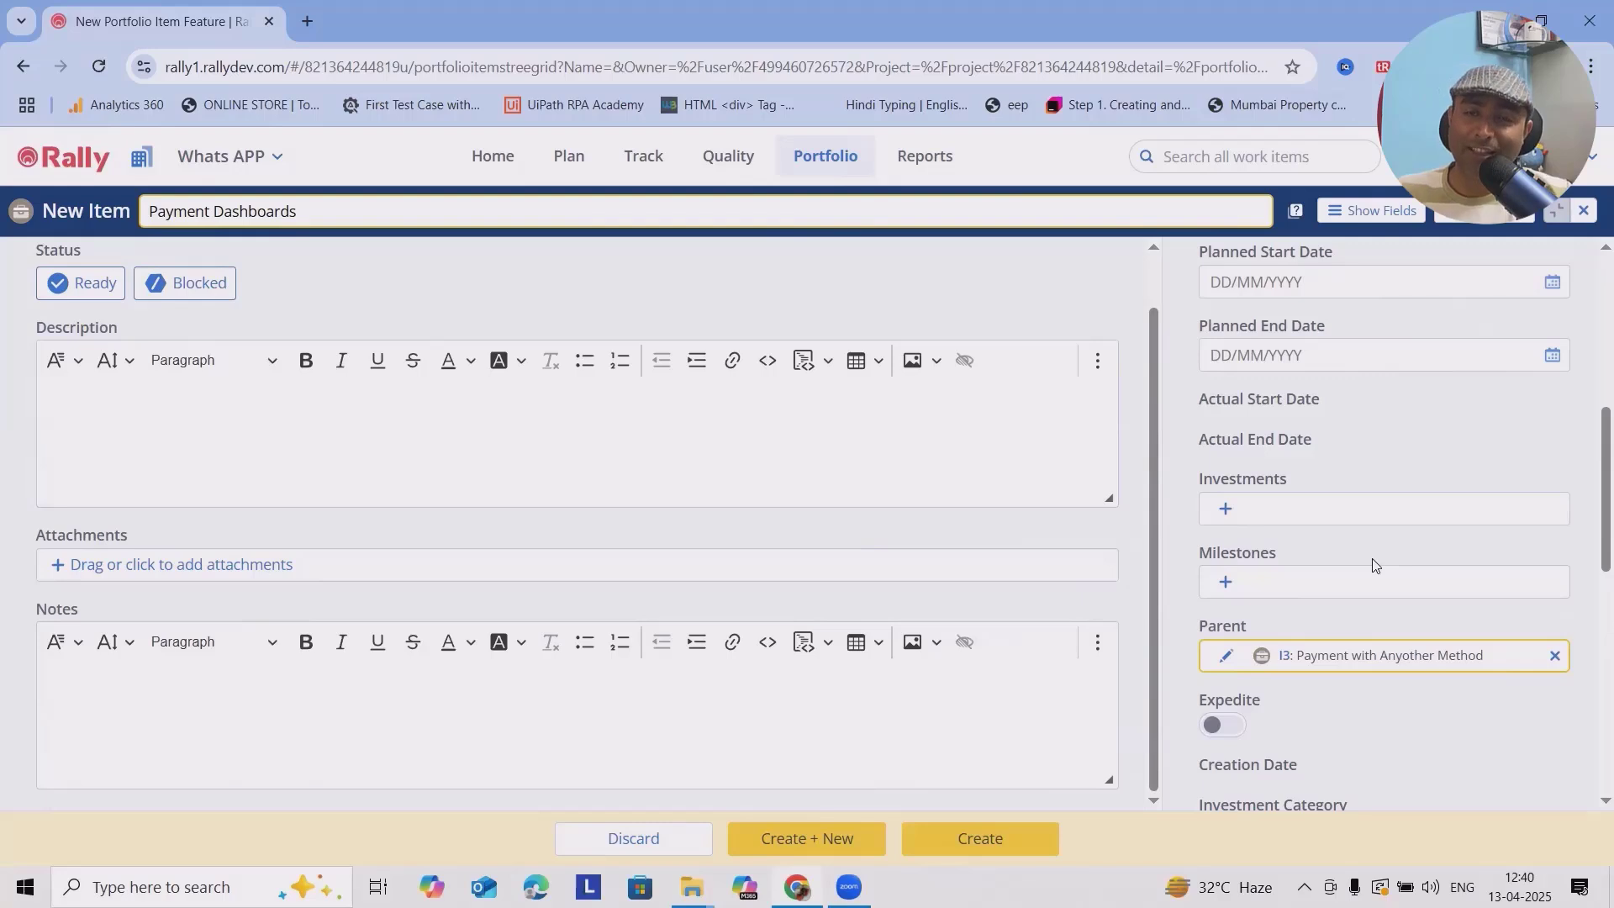
pyautogui.scroll(-5, 1373, 564)
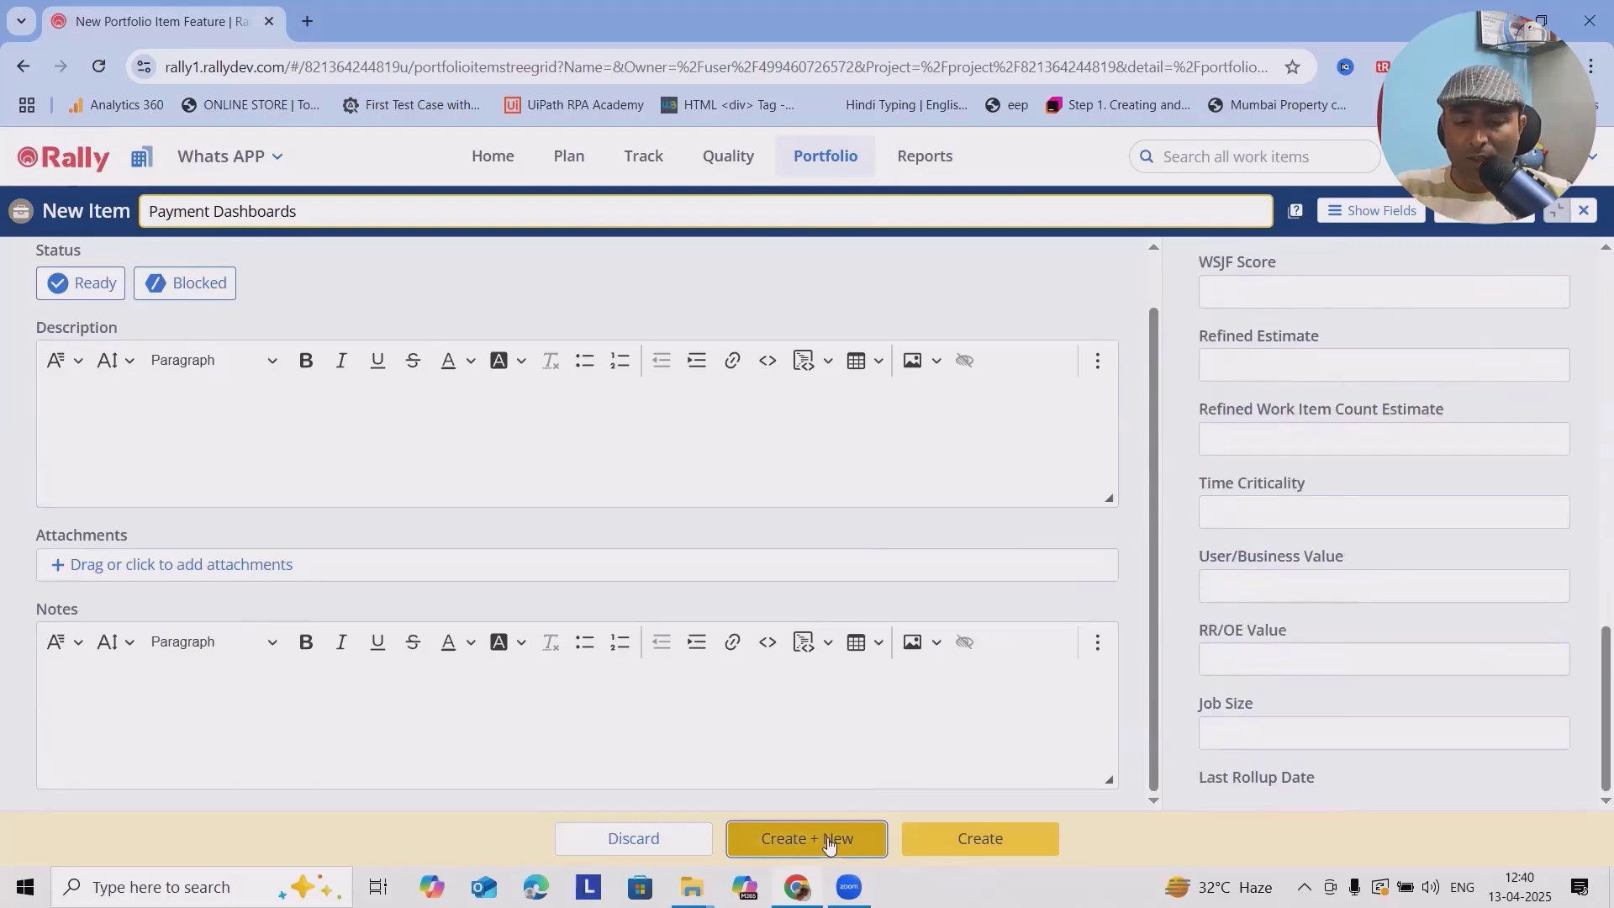
pyautogui.click(822, 838)
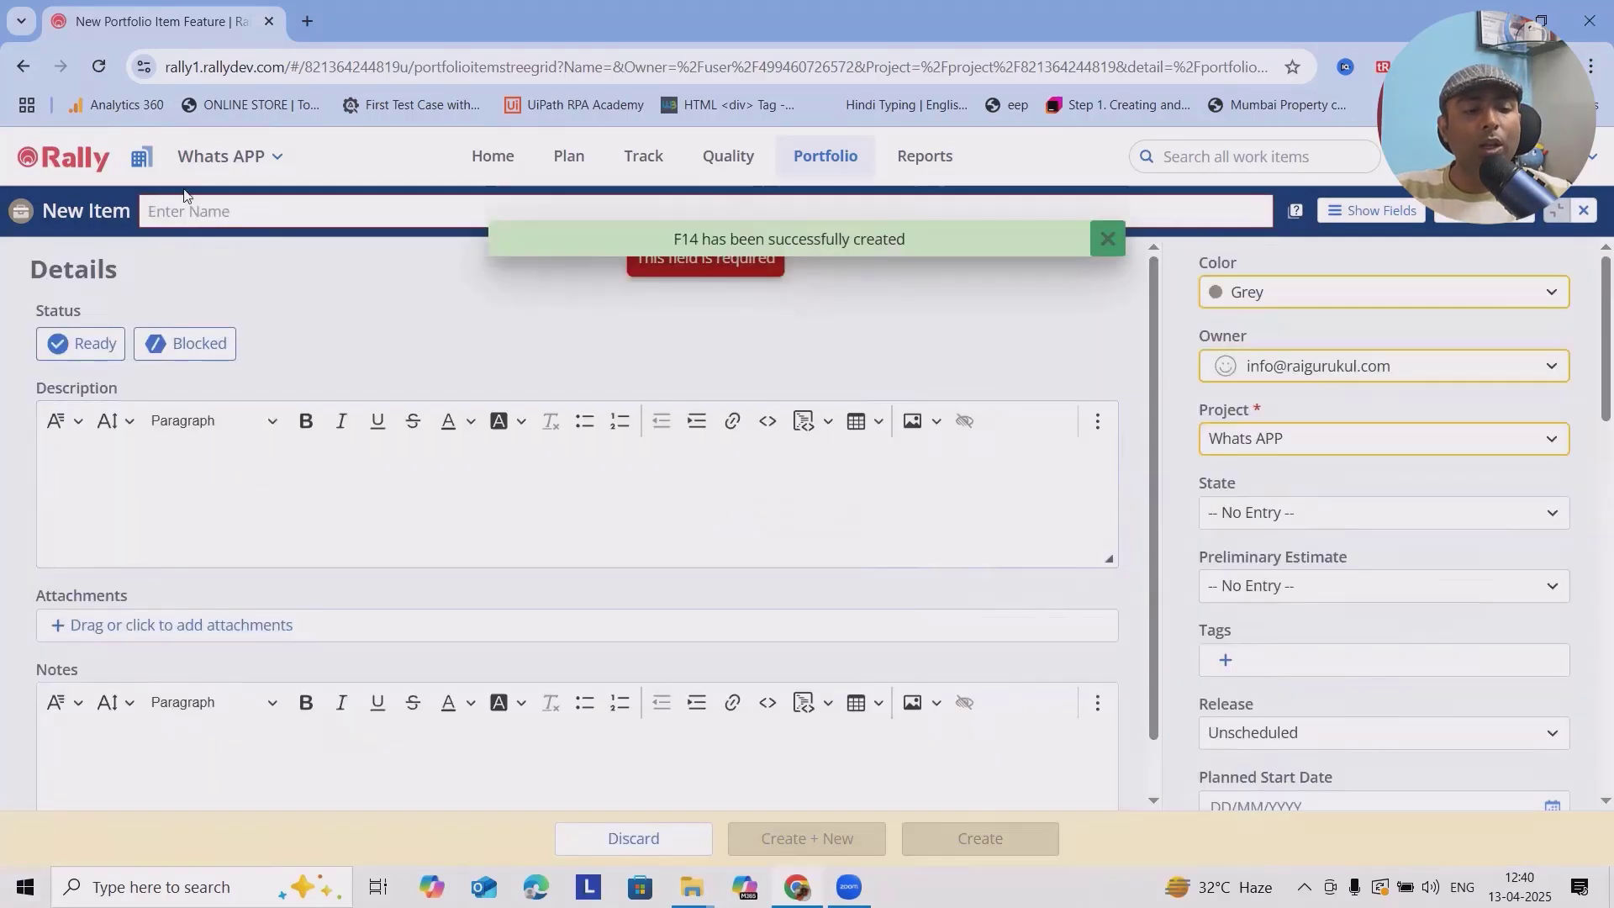
# - Name the new feature Payment History, choose its parent initiative, and create the feature
pyautogui.write('Payment-H')
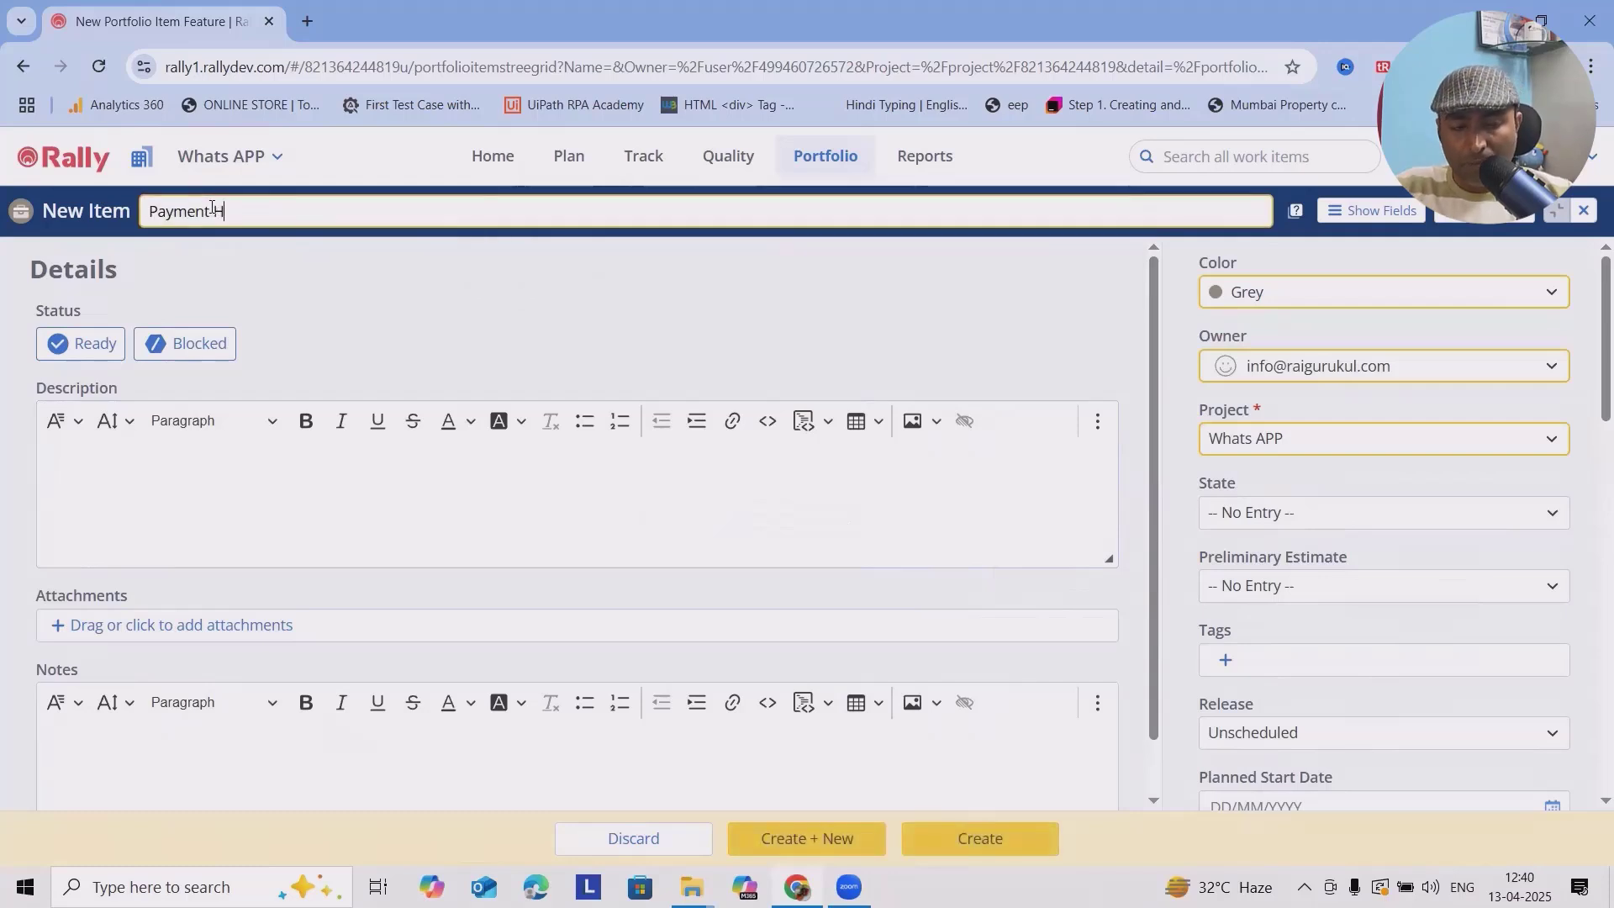
pyautogui.write('istory')
pyautogui.scroll(-5, 1250, 588)
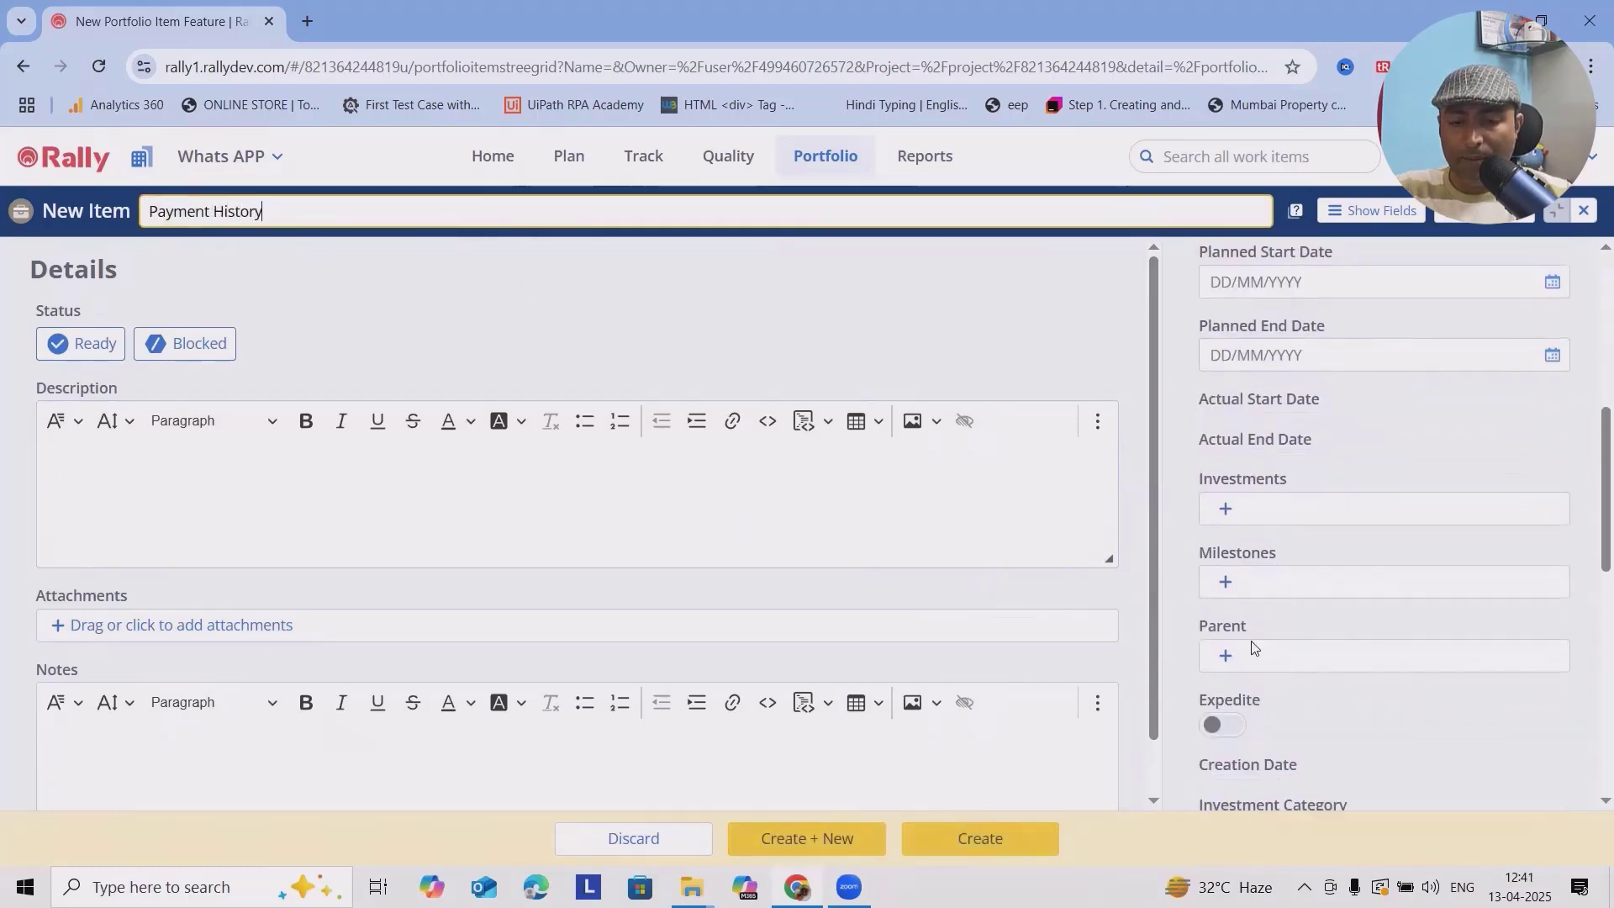
pyautogui.click(1225, 655)
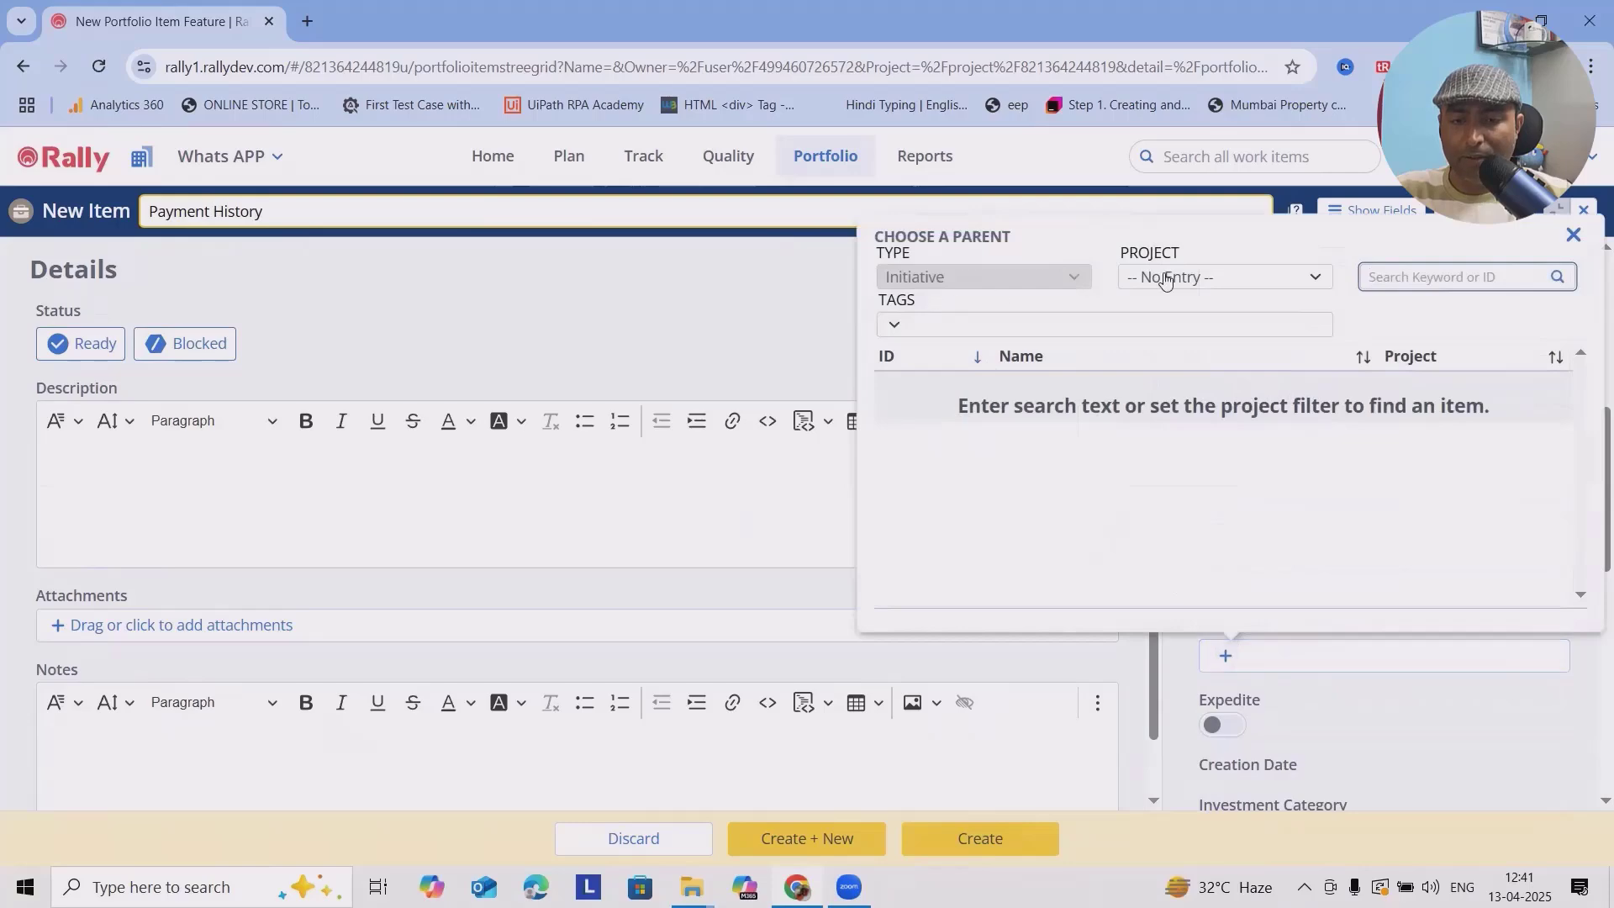
pyautogui.click(1250, 277)
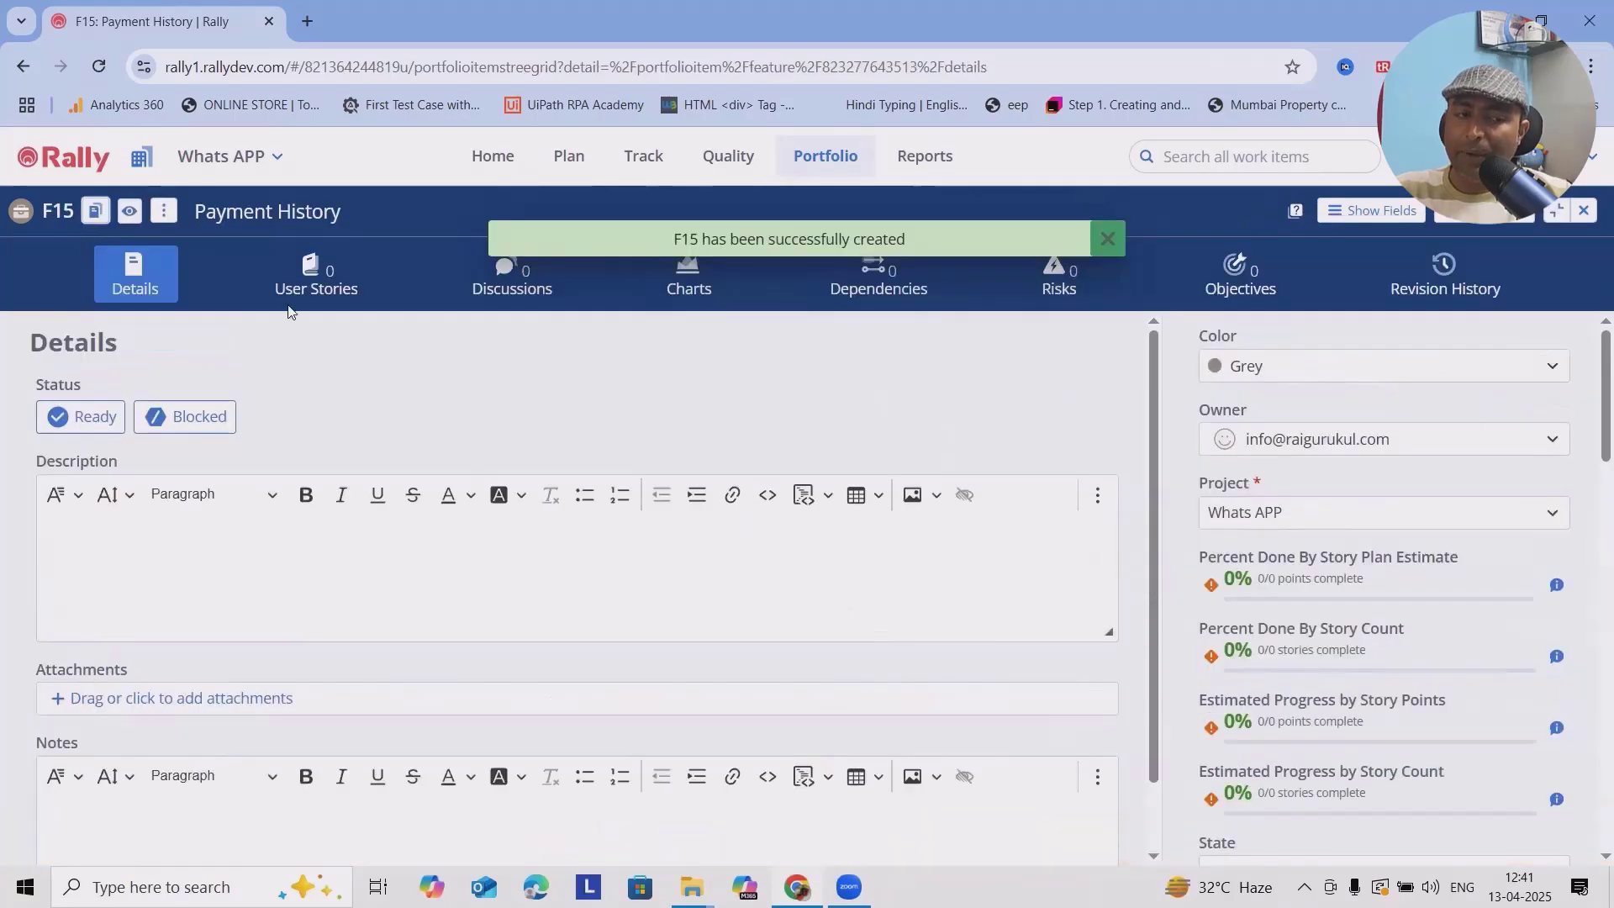
# - Return to the Whats APP feature list and view the available portfolio item types
pyautogui.click(835, 158)
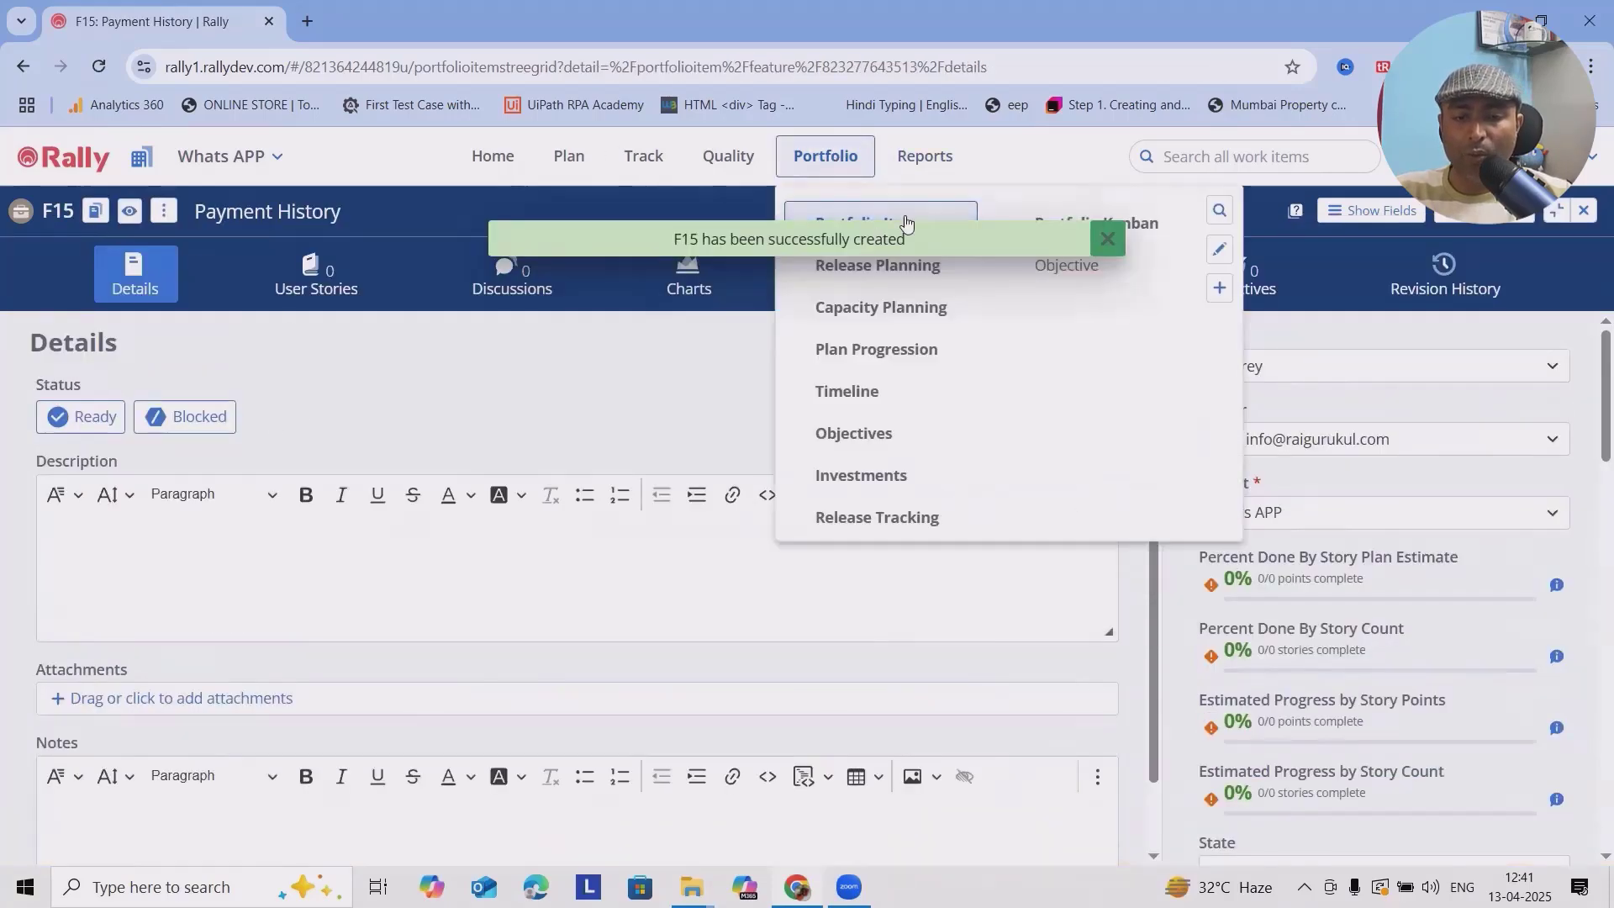
pyautogui.click(874, 220)
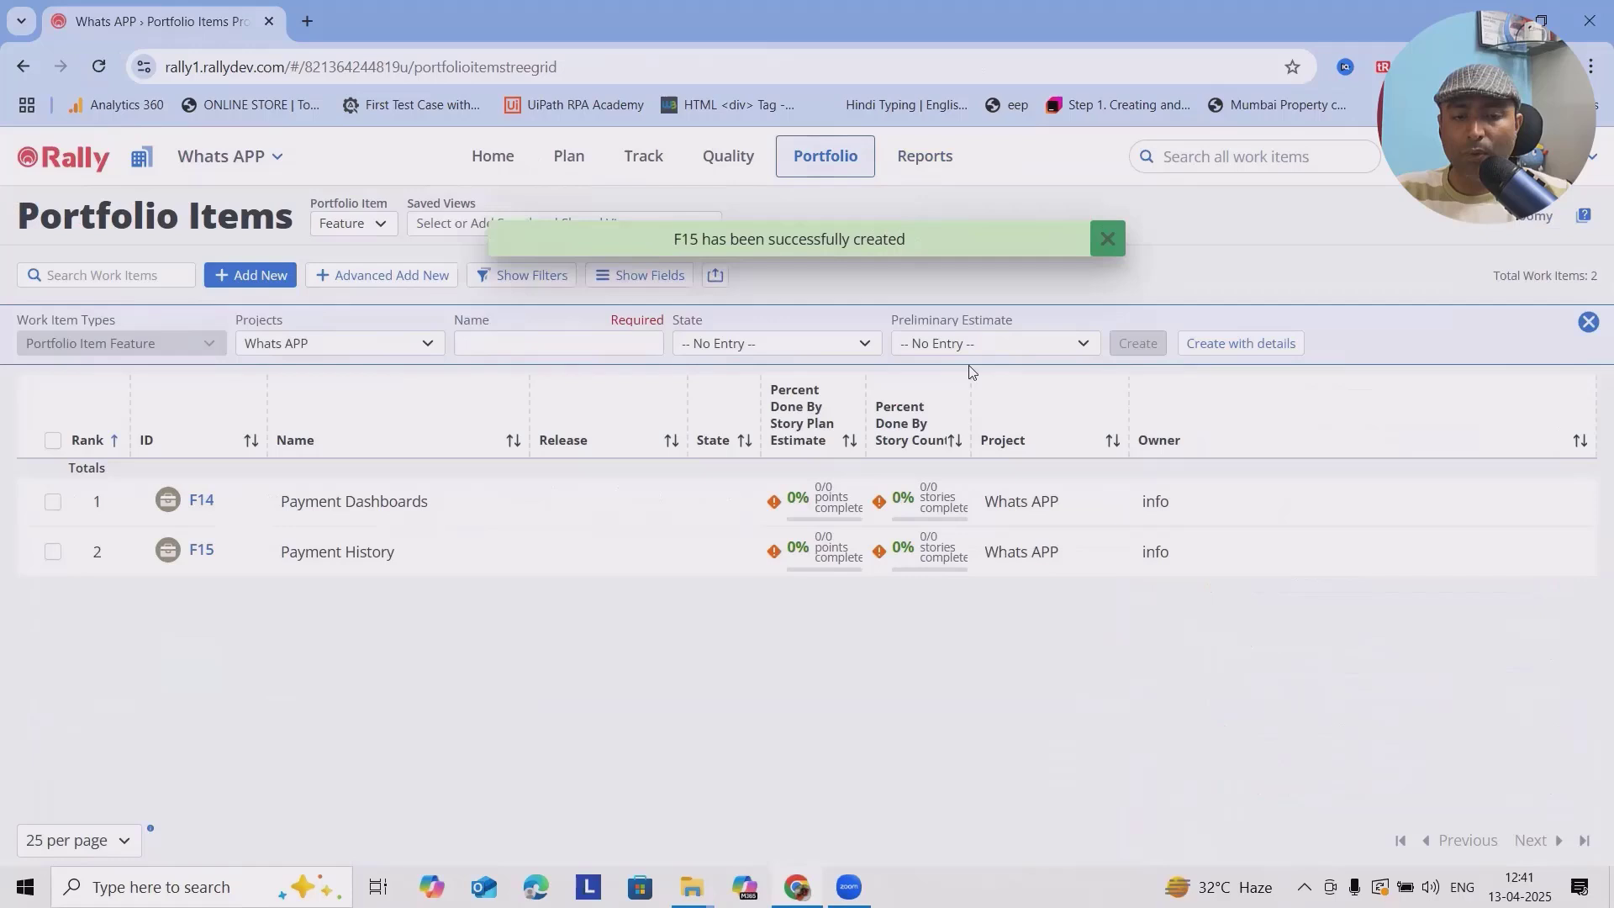
pyautogui.click(375, 223)
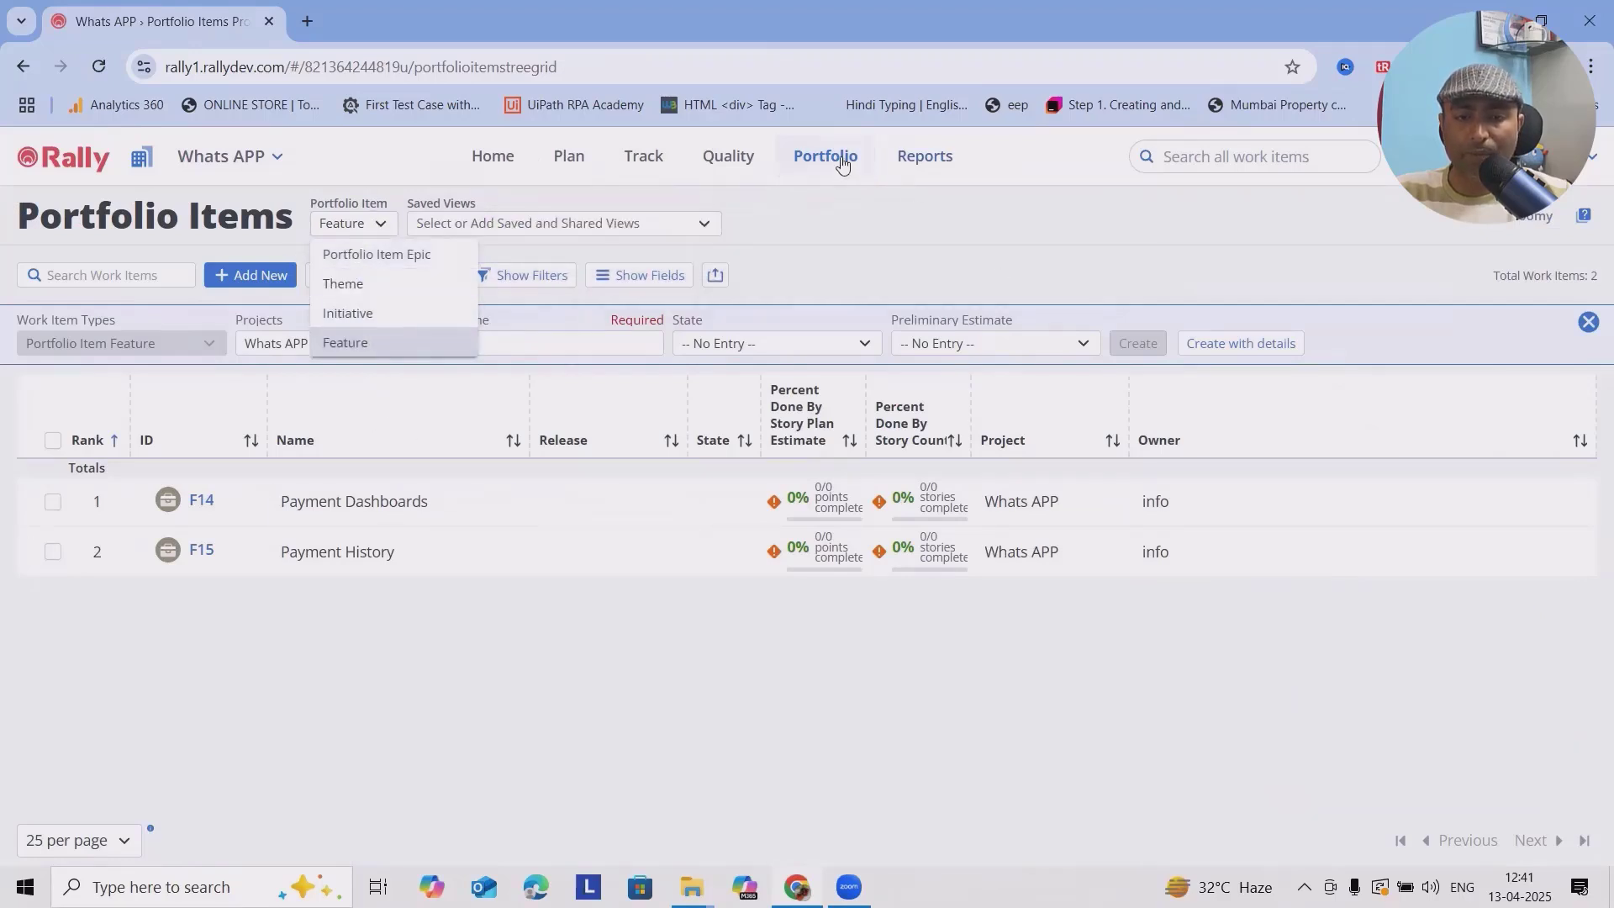
# - Open the Capacity Planning page and check the choices for the oldest release
pyautogui.click(841, 164)
pyautogui.click(891, 308)
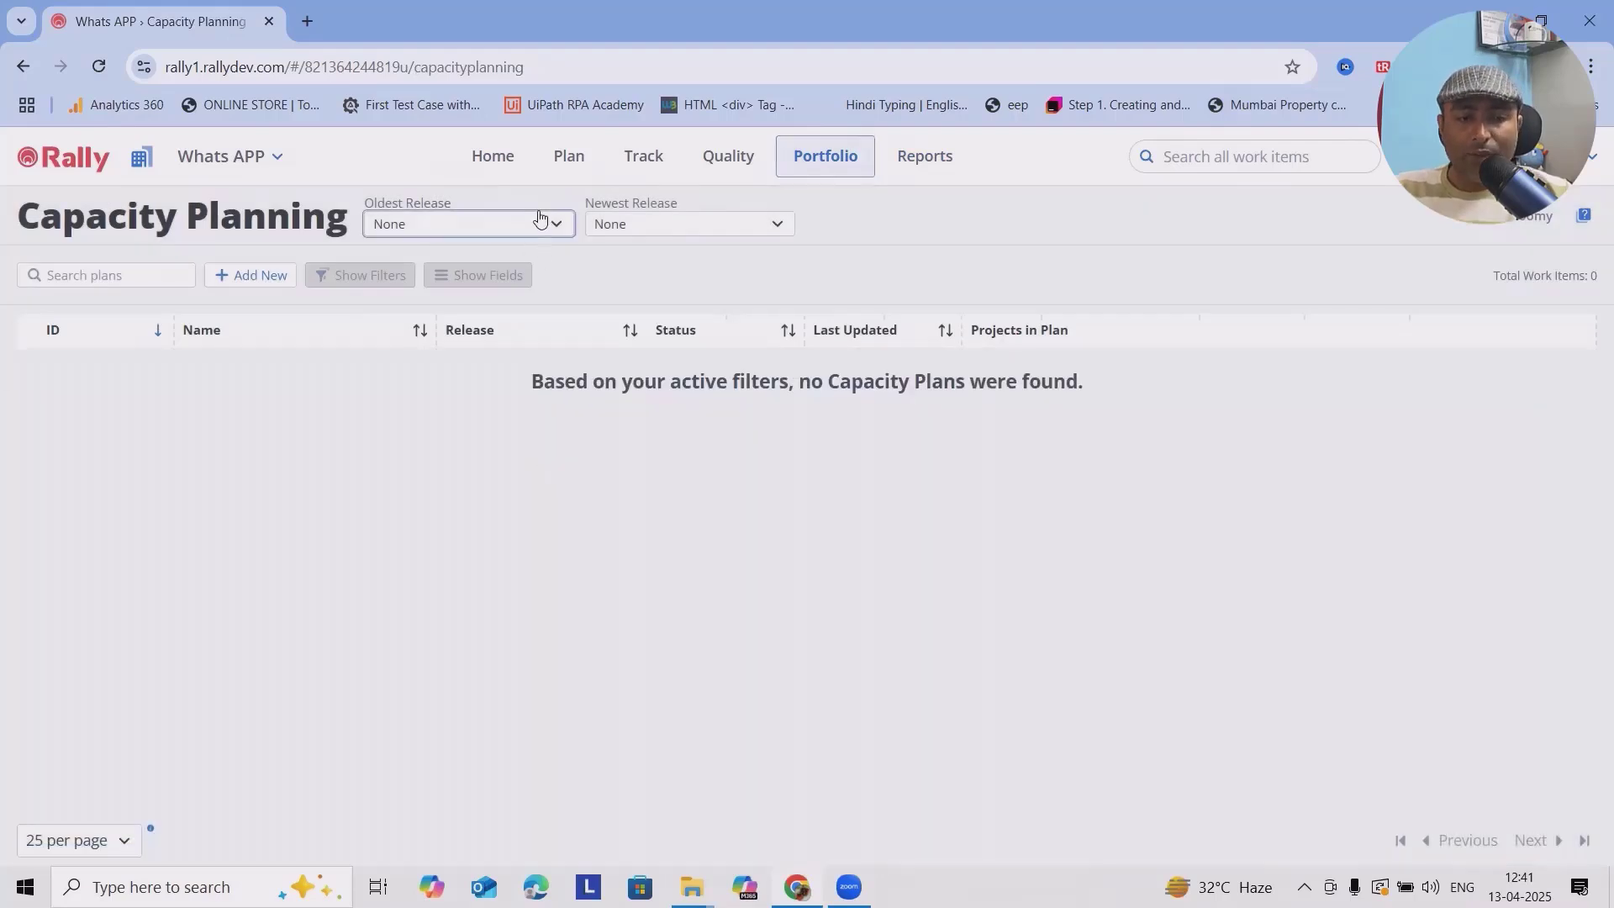
pyautogui.click(542, 222)
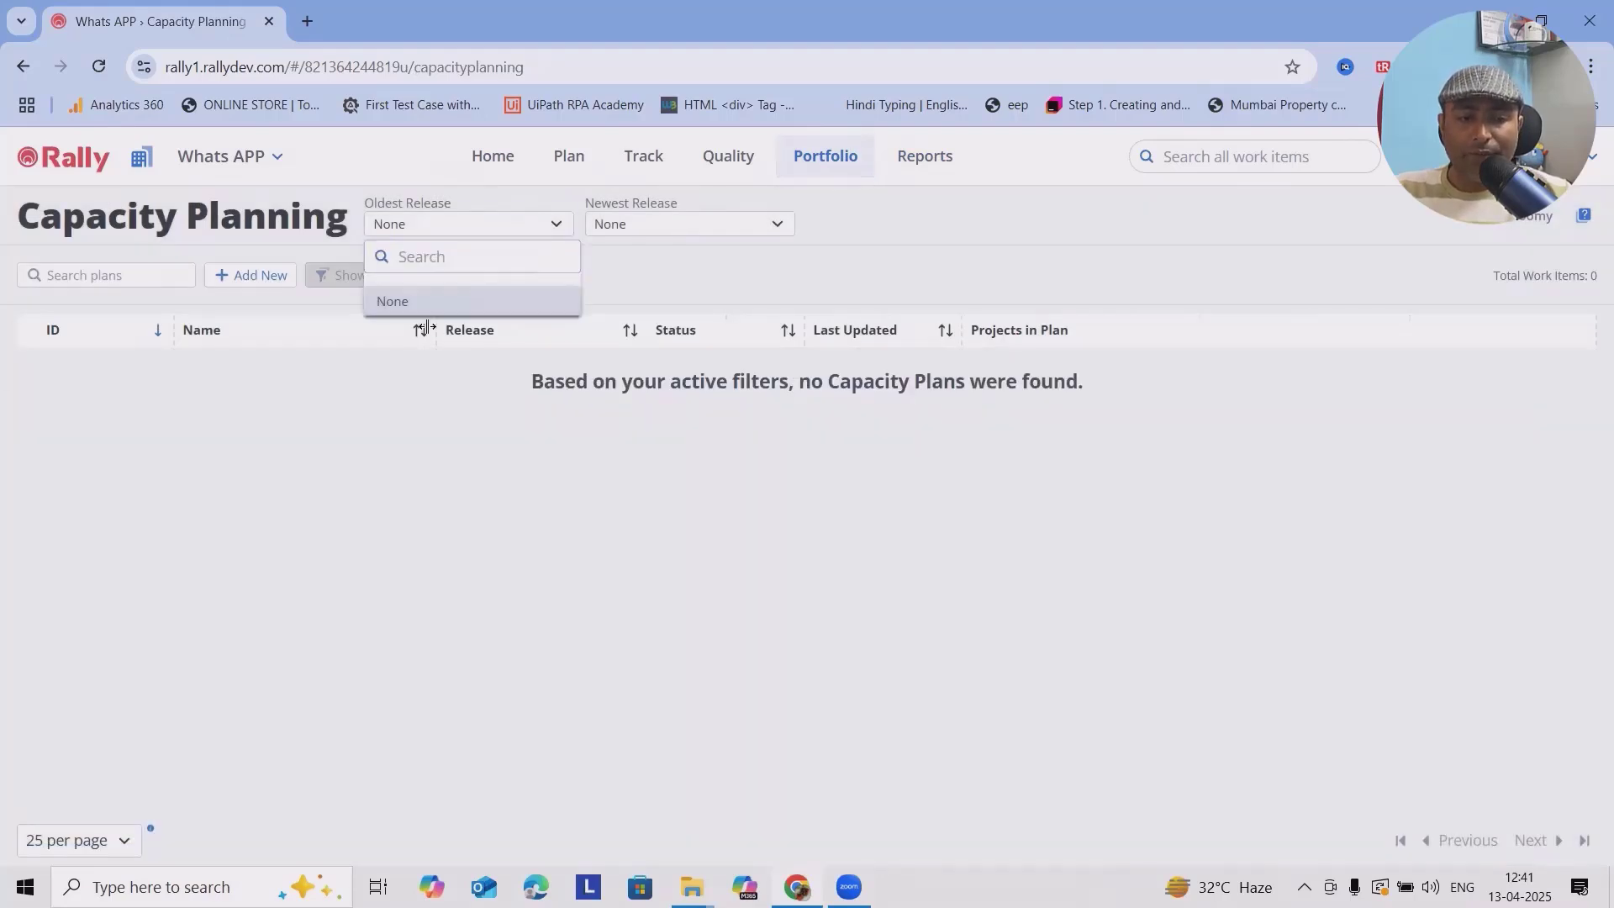
pyautogui.click(782, 696)
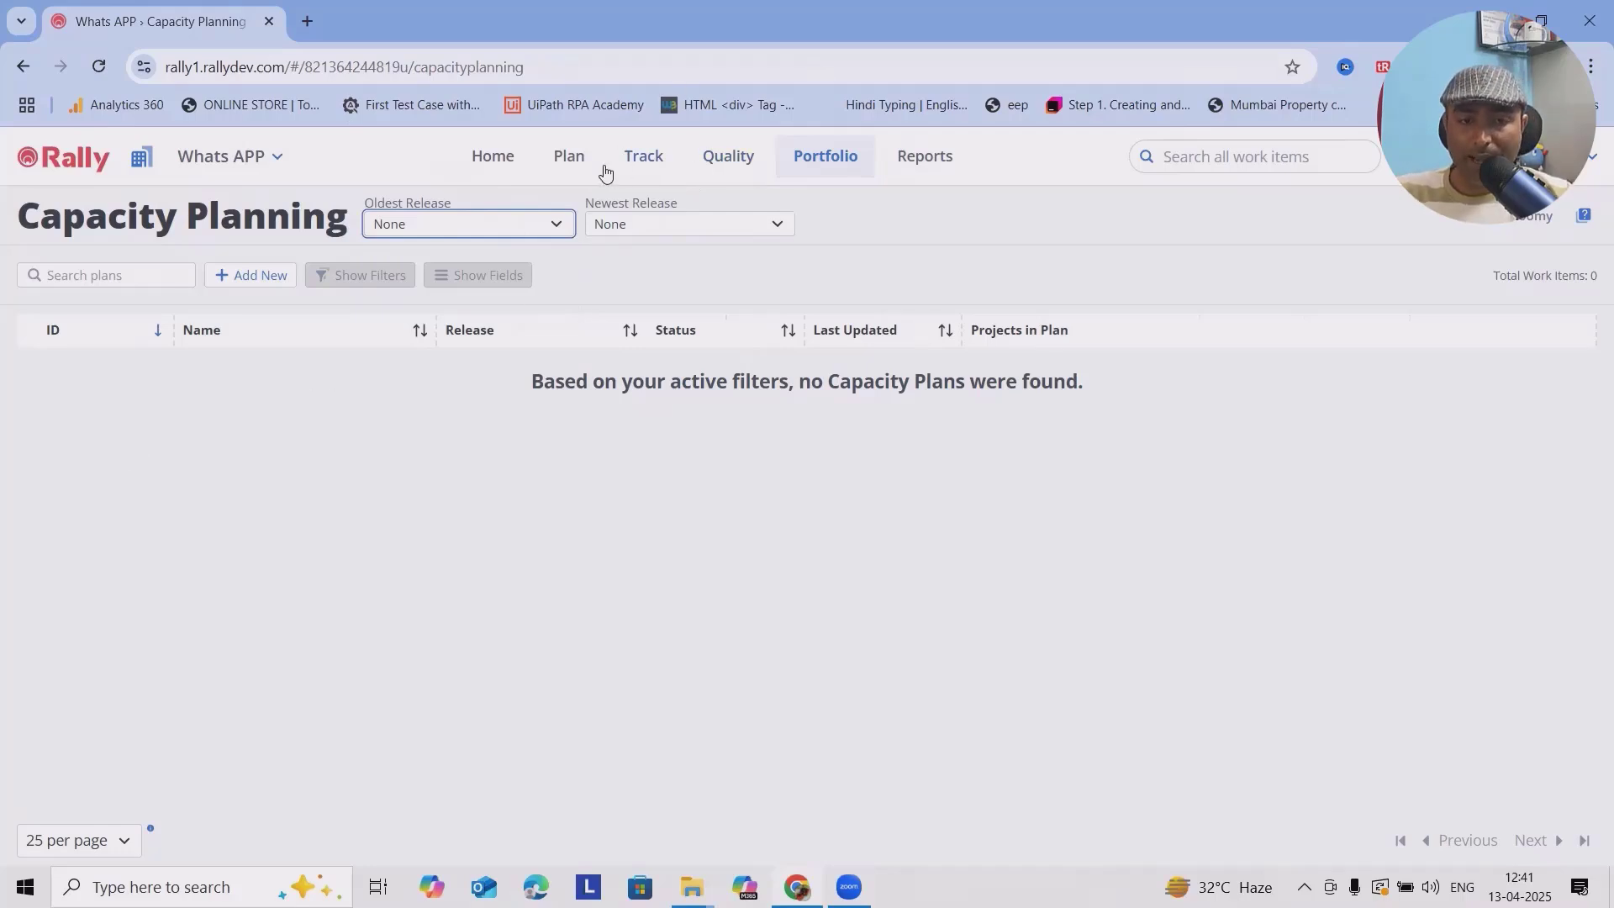
# - Look through the project's Backlog, Timeboxes and Team Planning pages
pyautogui.click(569, 158)
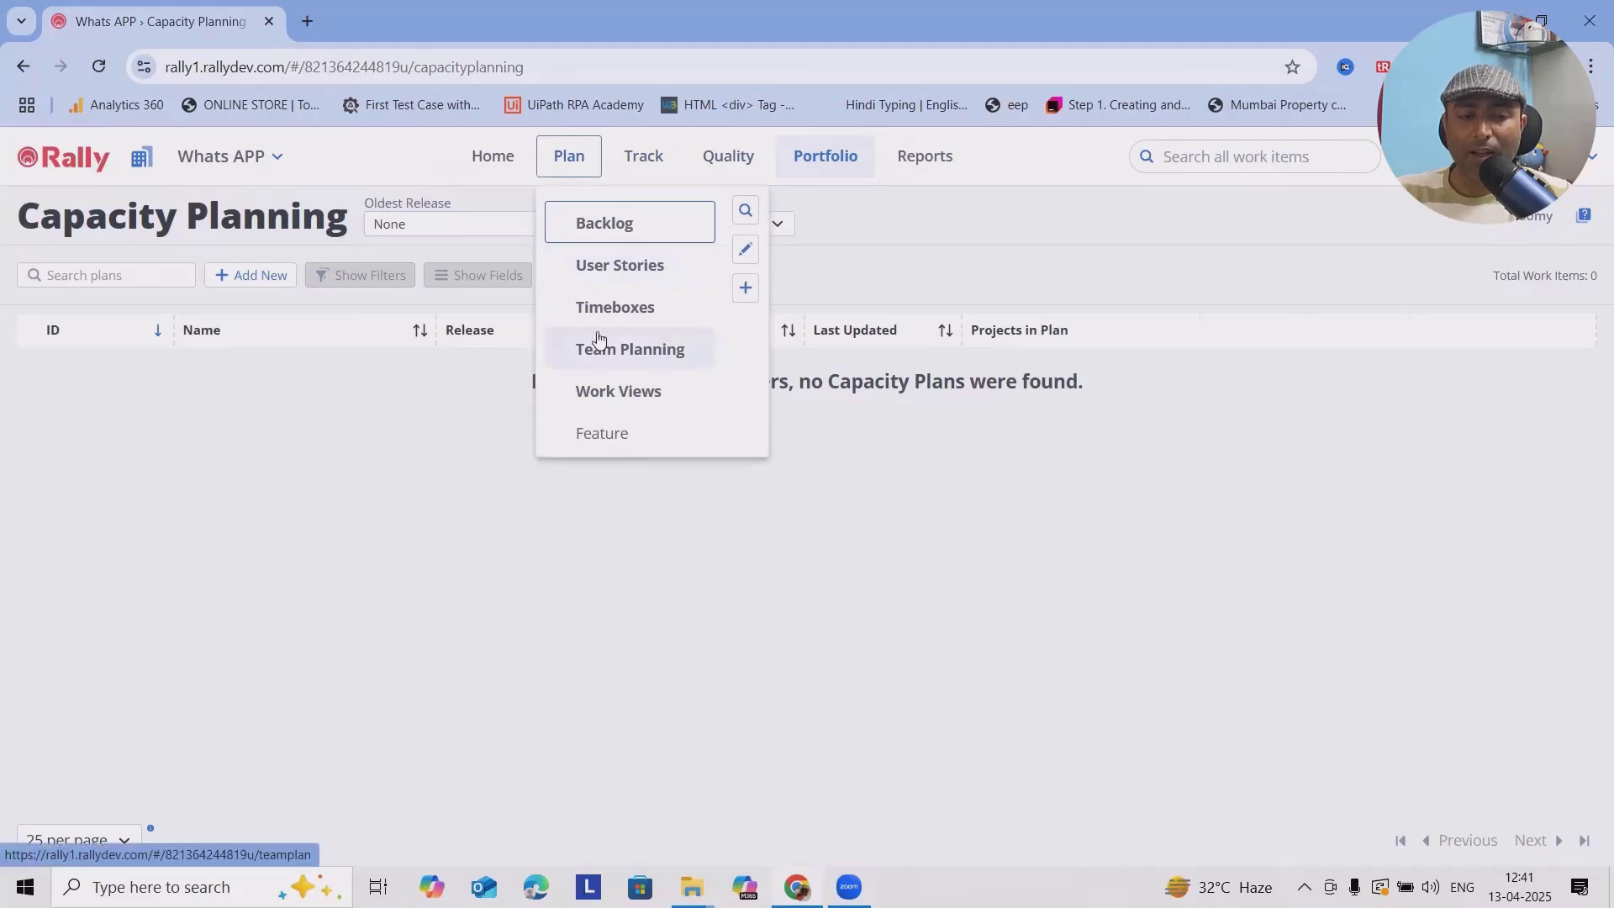
pyautogui.click(598, 224)
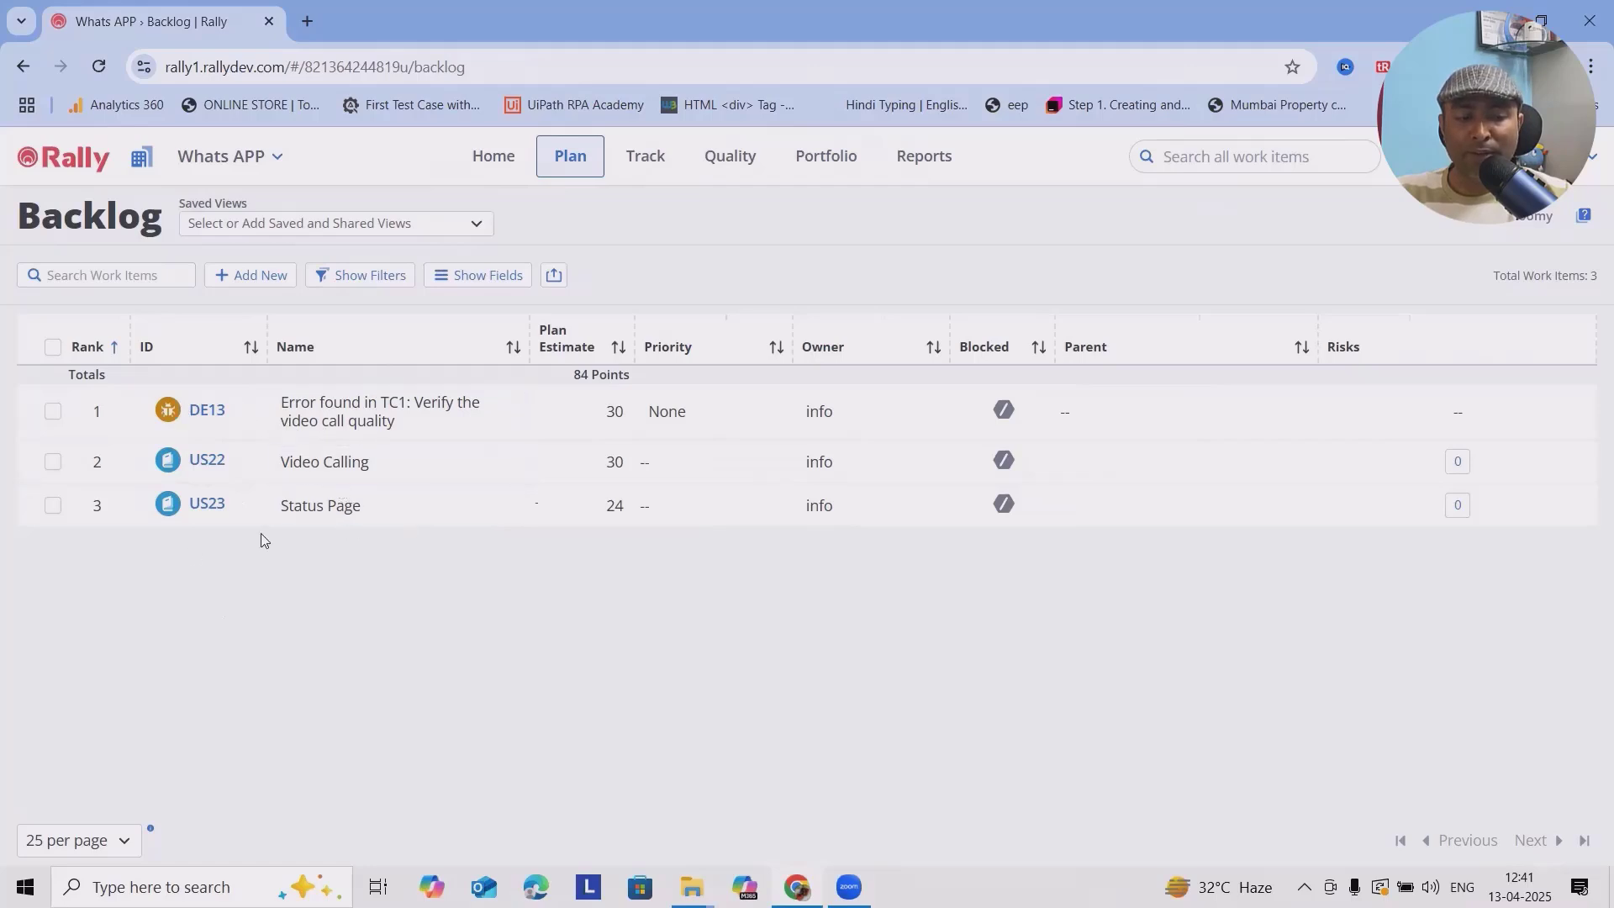
pyautogui.moveTo(570, 178)
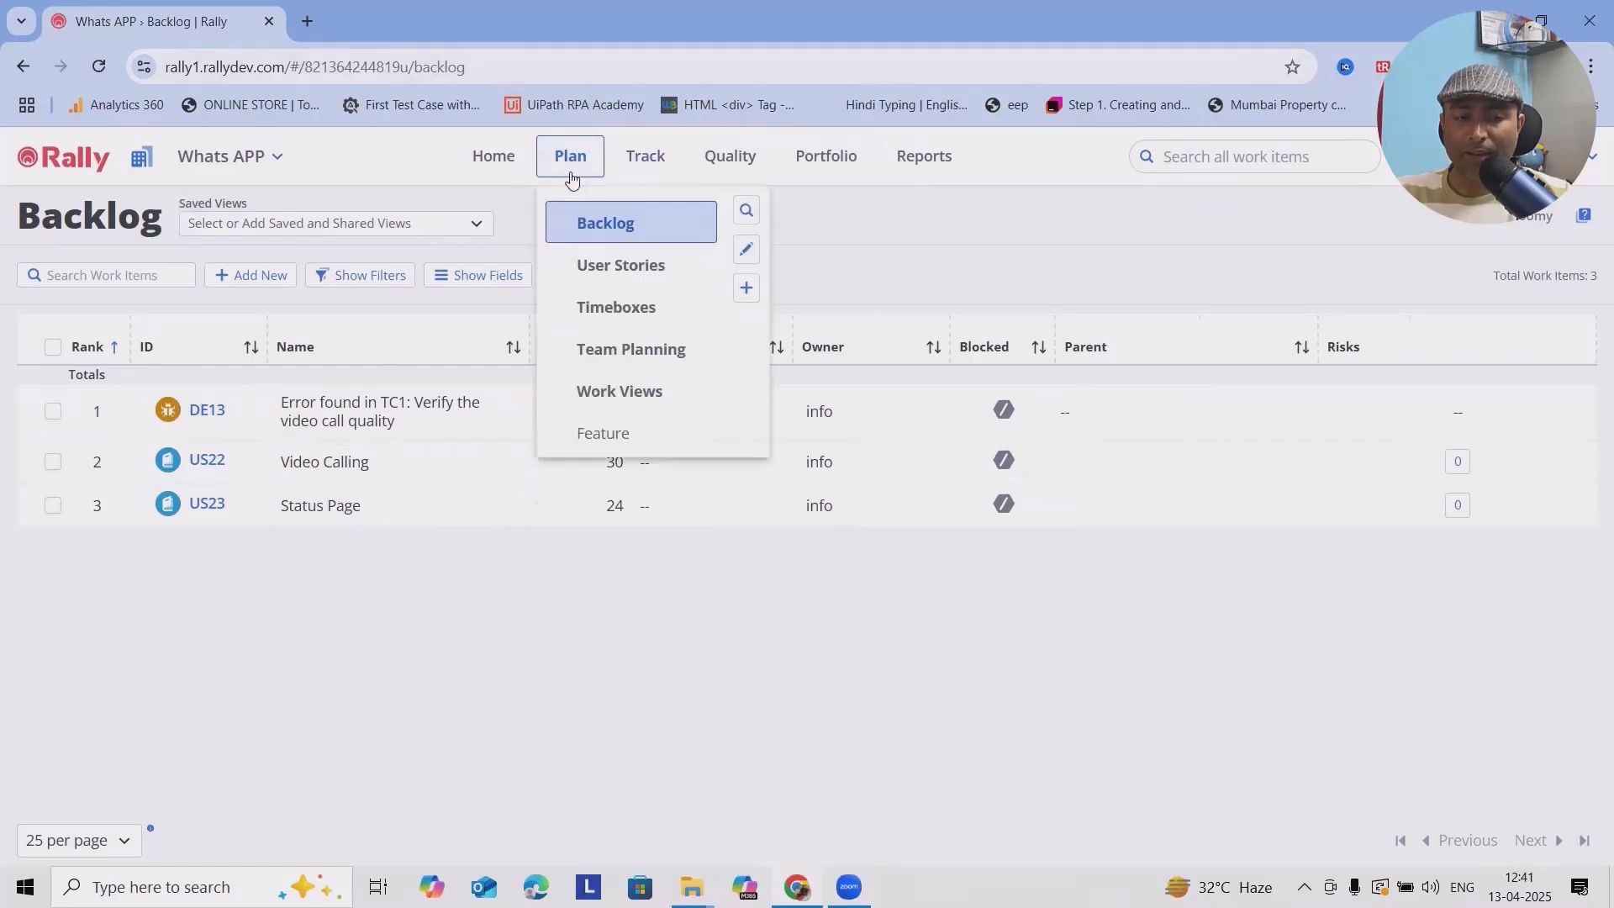
pyautogui.click(622, 308)
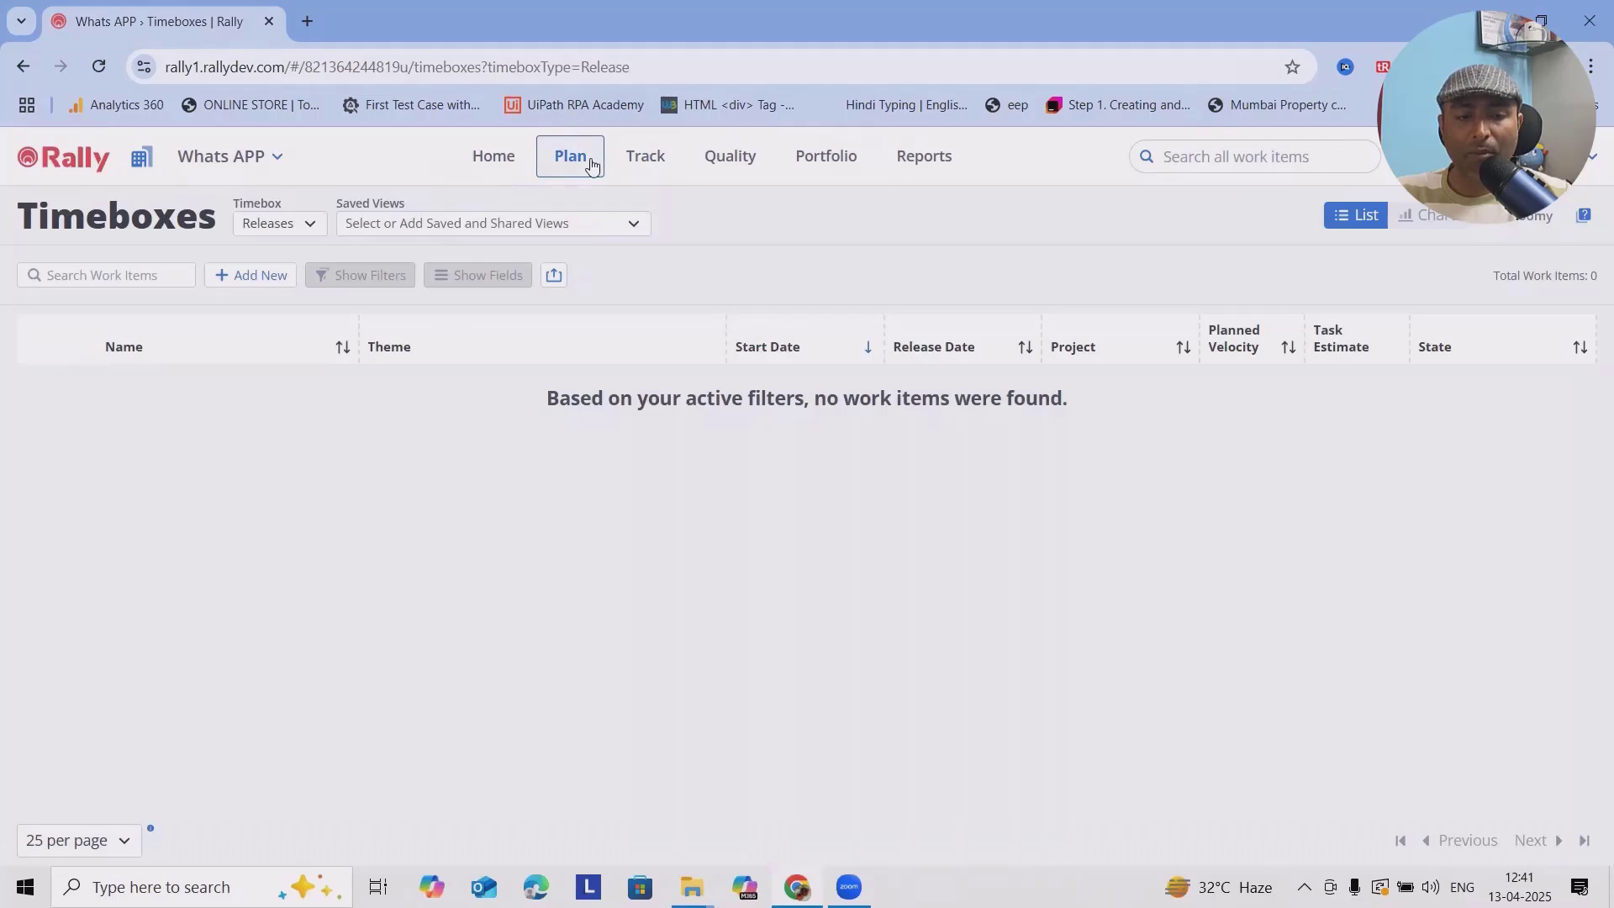
pyautogui.moveTo(587, 163)
pyautogui.click(622, 348)
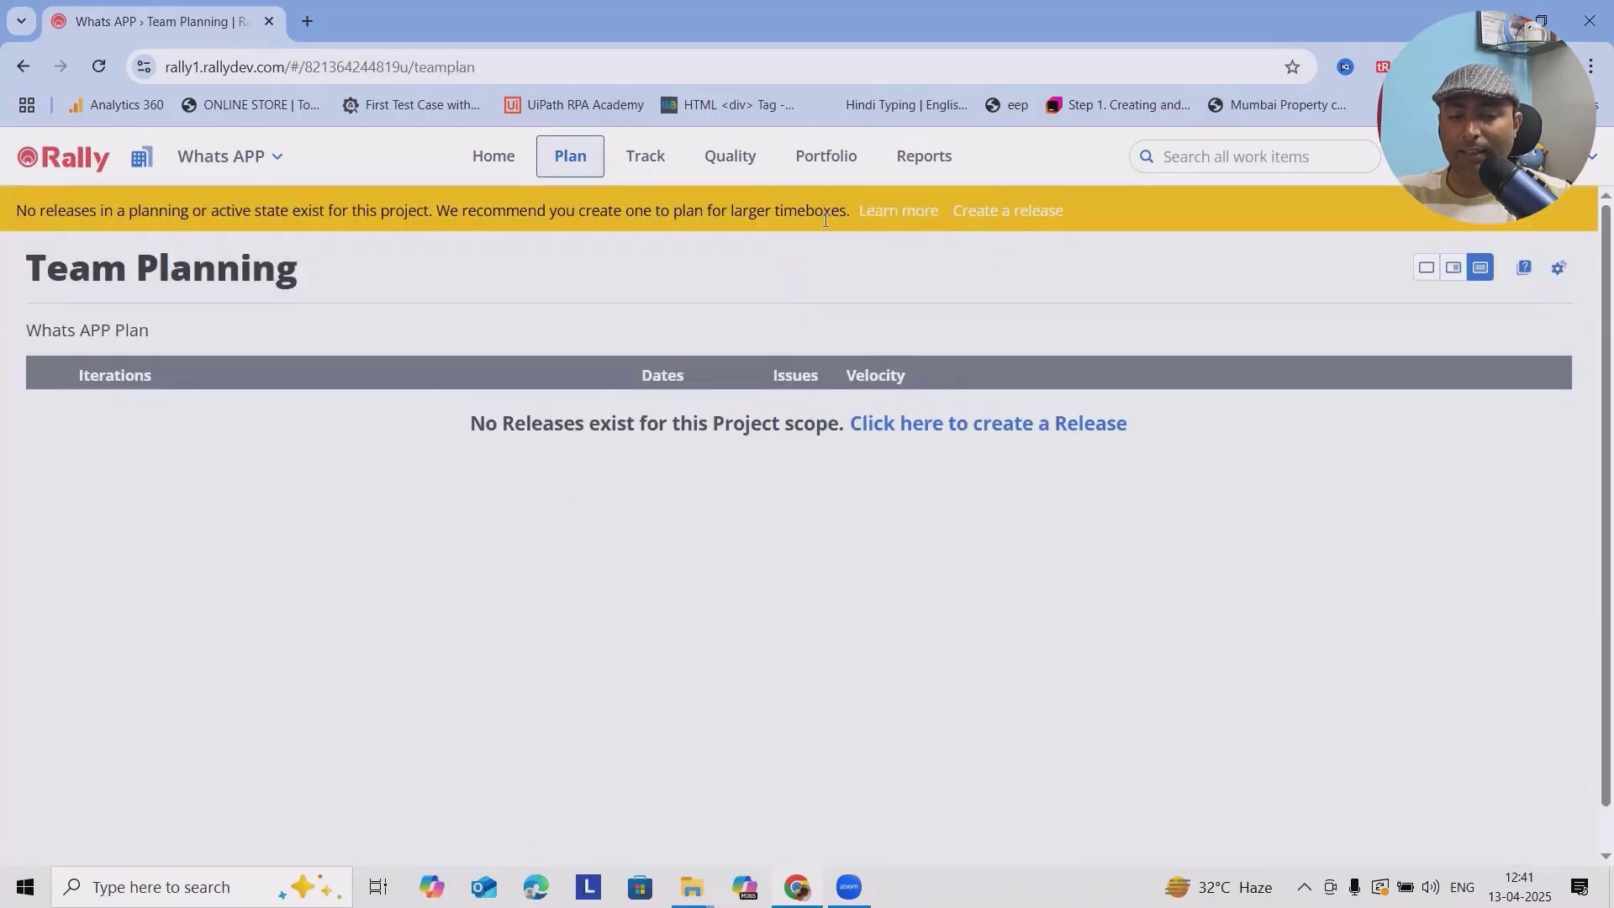
# - Go to the project's portfolio items and open the Payment Dashboards feature
pyautogui.moveTo(825, 164)
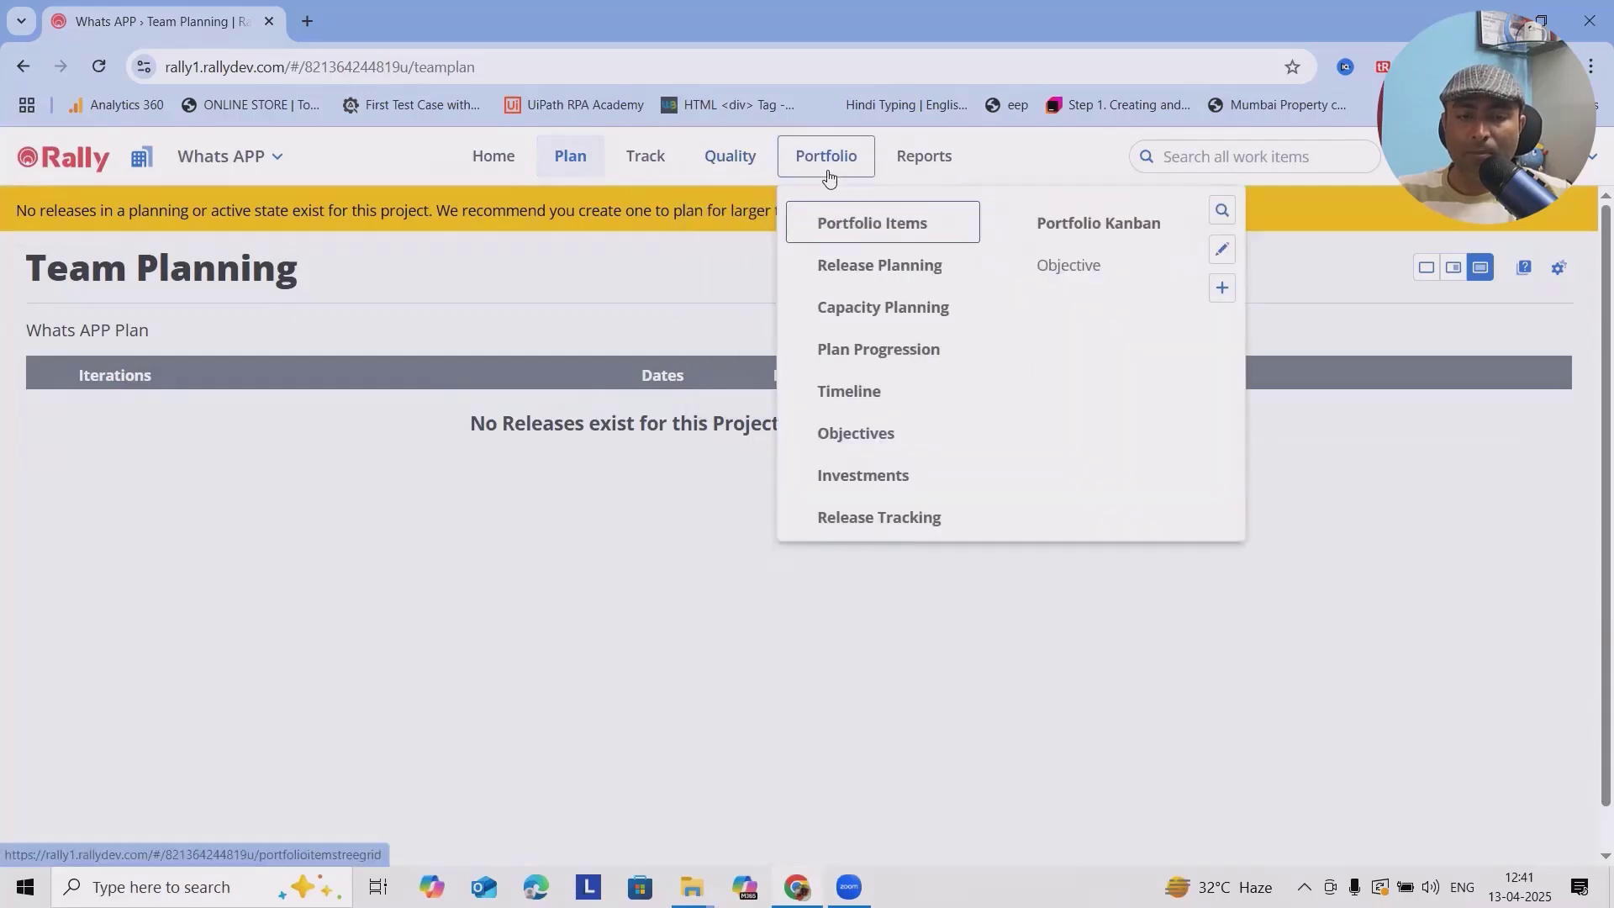
pyautogui.click(875, 224)
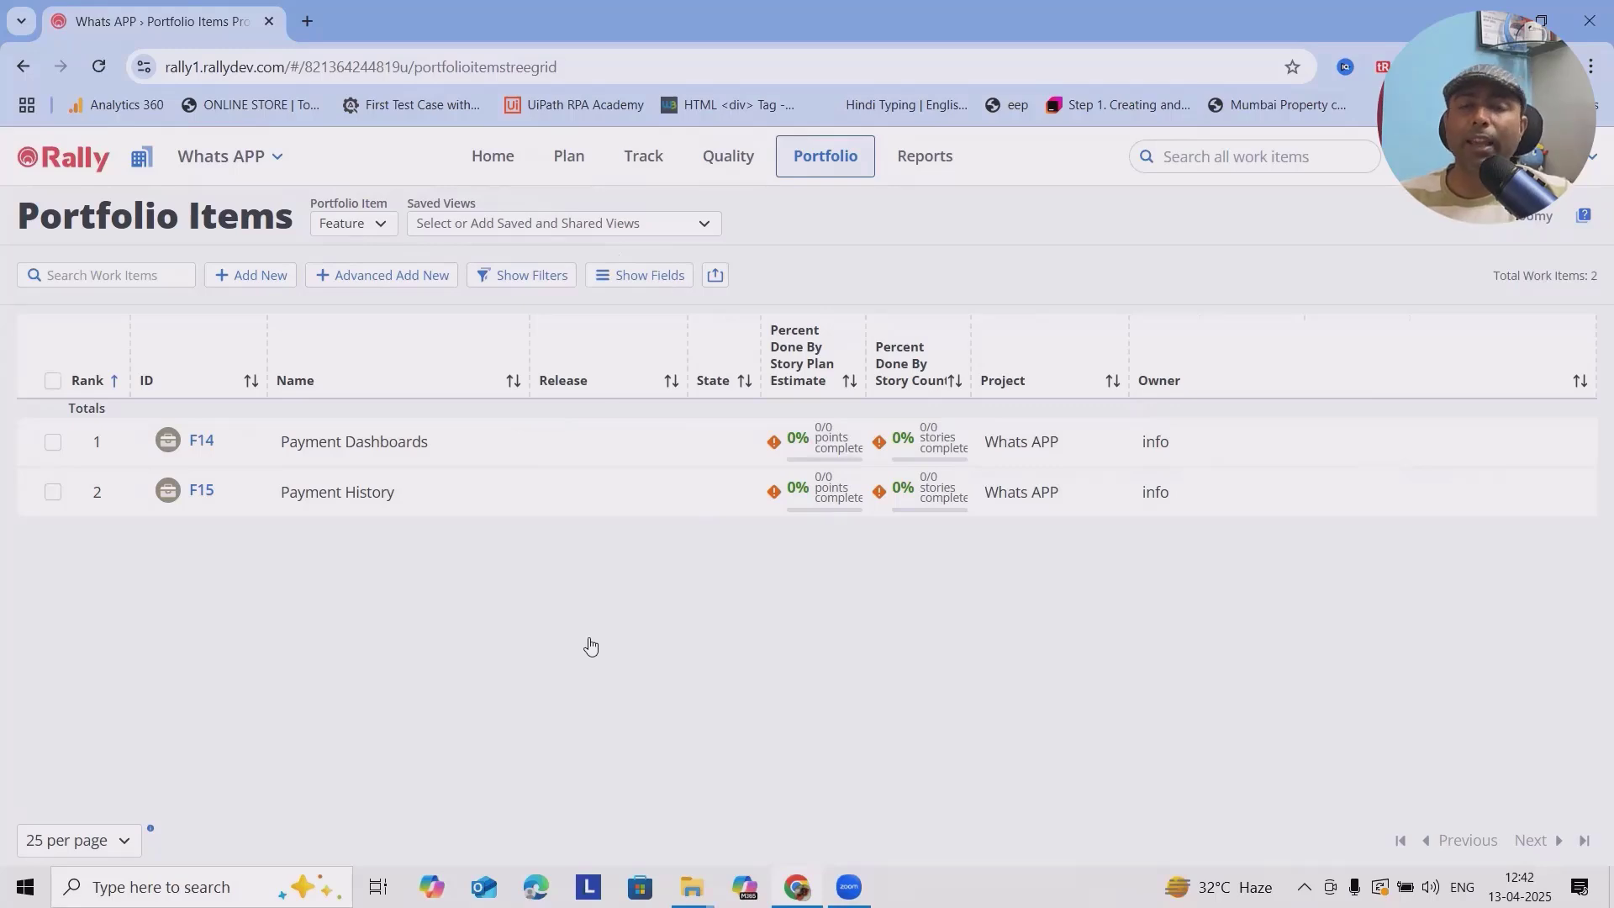
pyautogui.click(202, 441)
# - Set the Payment Dashboards feature's state to Done, save it, and leave its details
pyautogui.scroll(-1, 1049, 436)
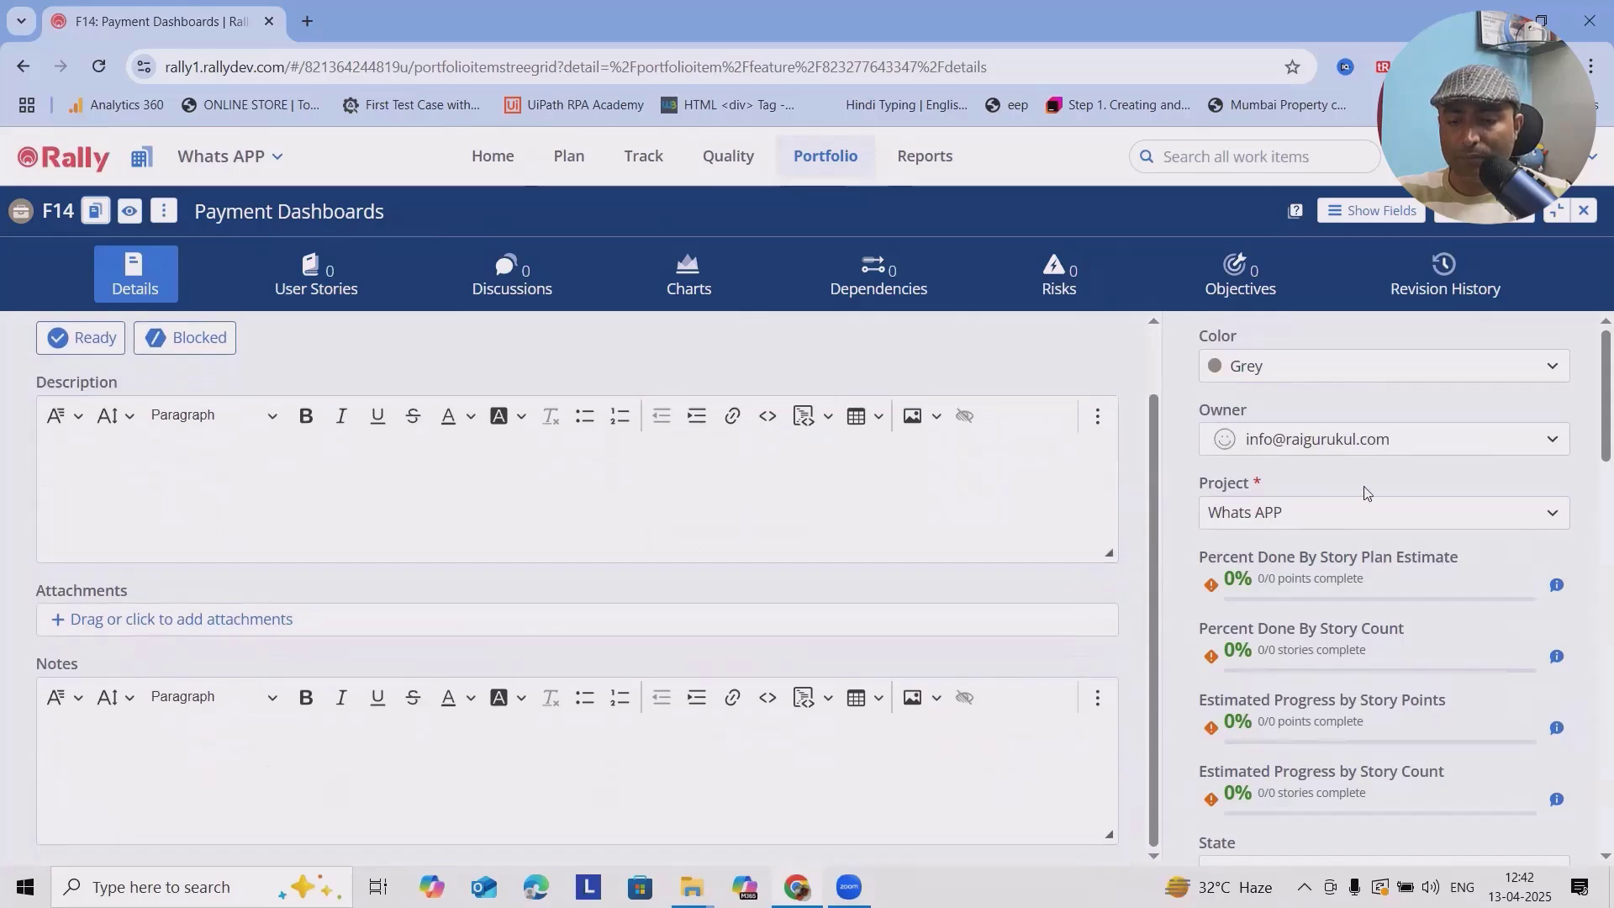
pyautogui.scroll(-3, 1330, 611)
pyautogui.scroll(3, 1329, 620)
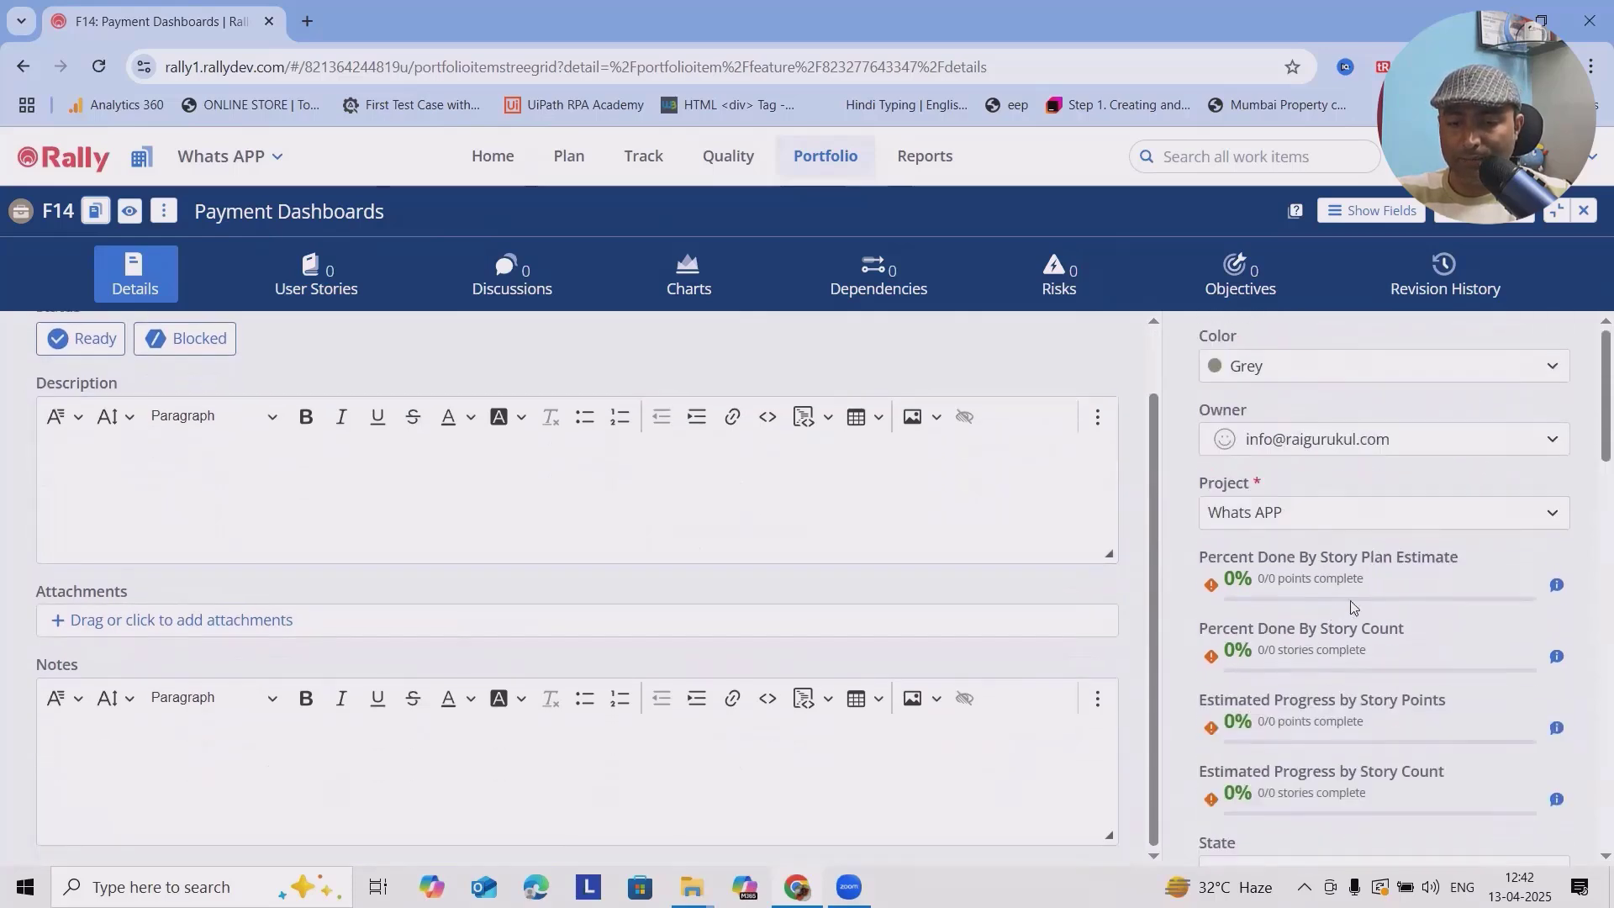
pyautogui.scroll(-1, 1351, 607)
pyautogui.scroll(1, 1362, 622)
pyautogui.scroll(-5, 1378, 639)
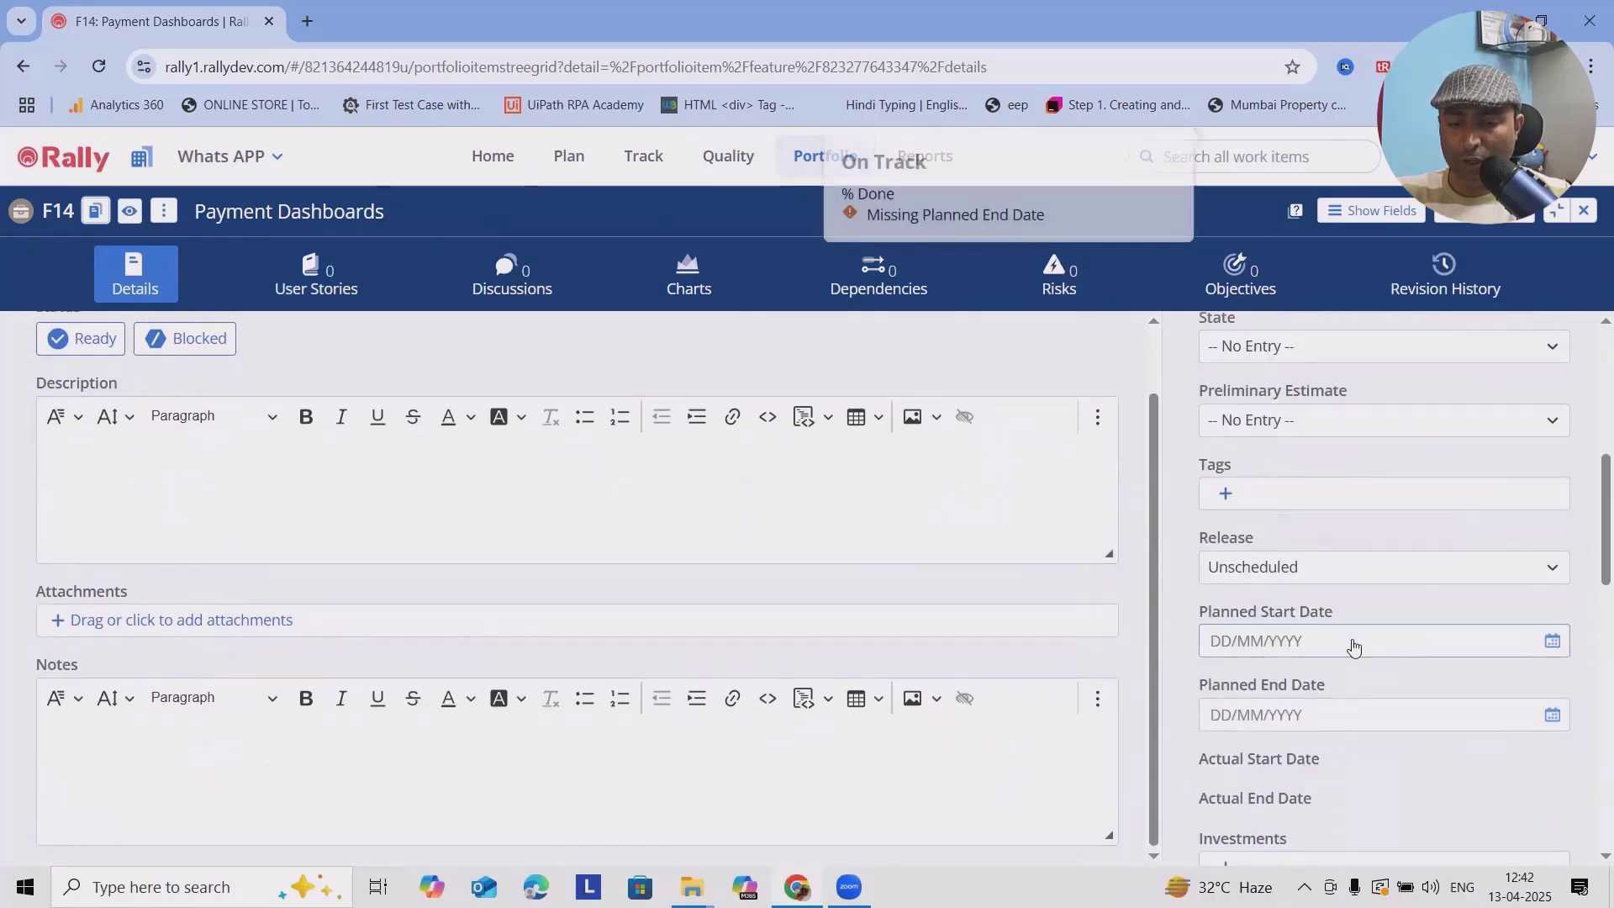
pyautogui.scroll(3, 1356, 611)
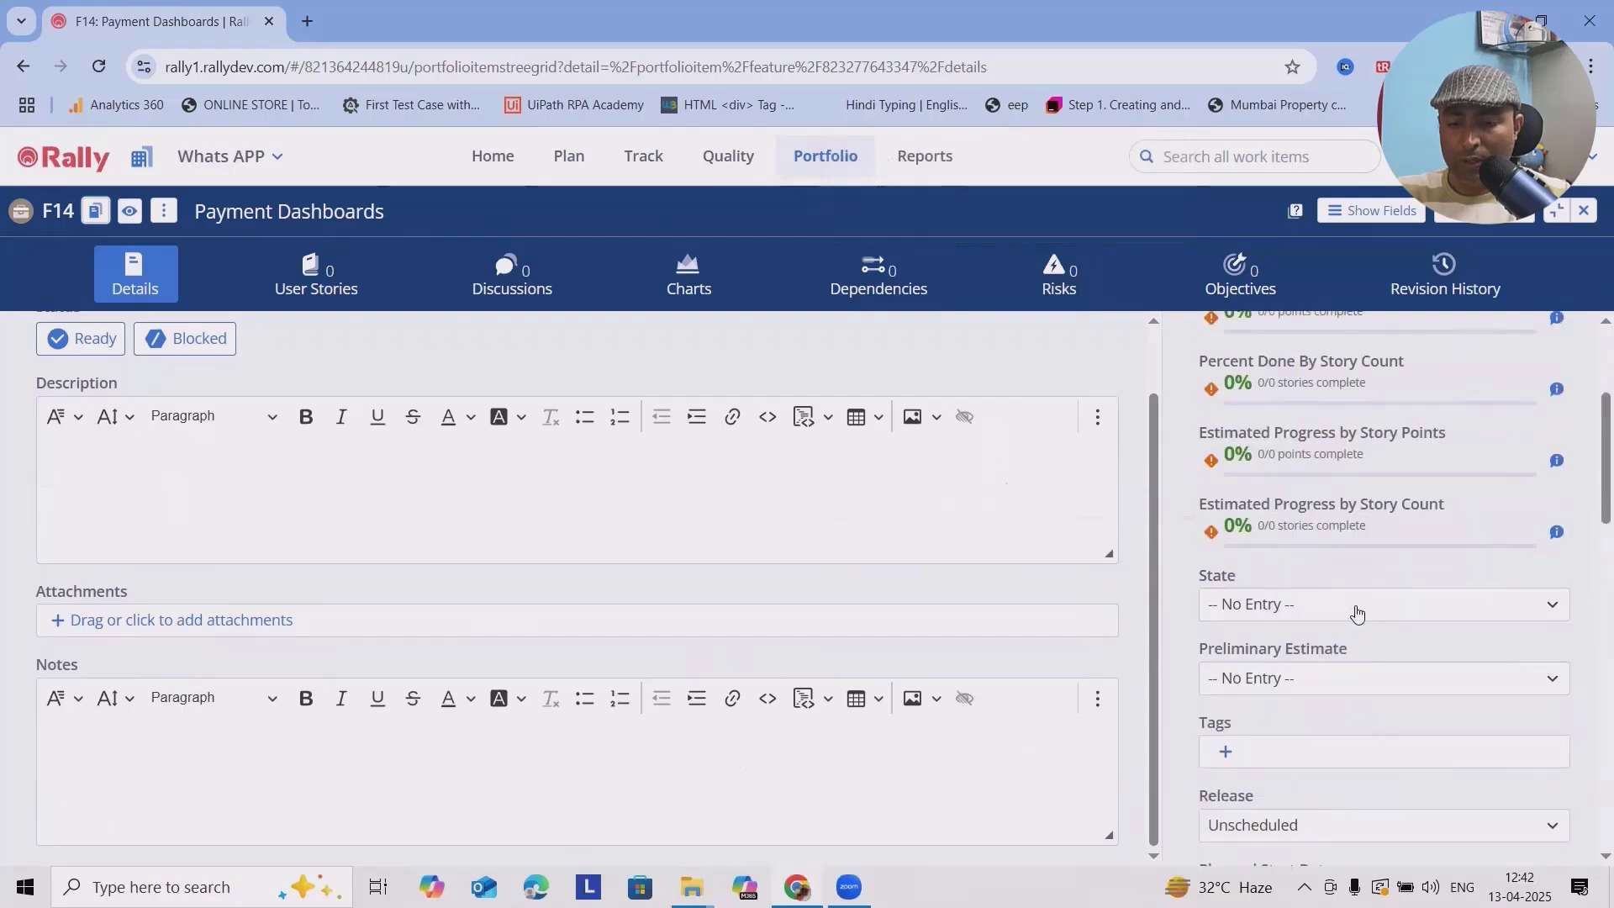
pyautogui.click(1356, 611)
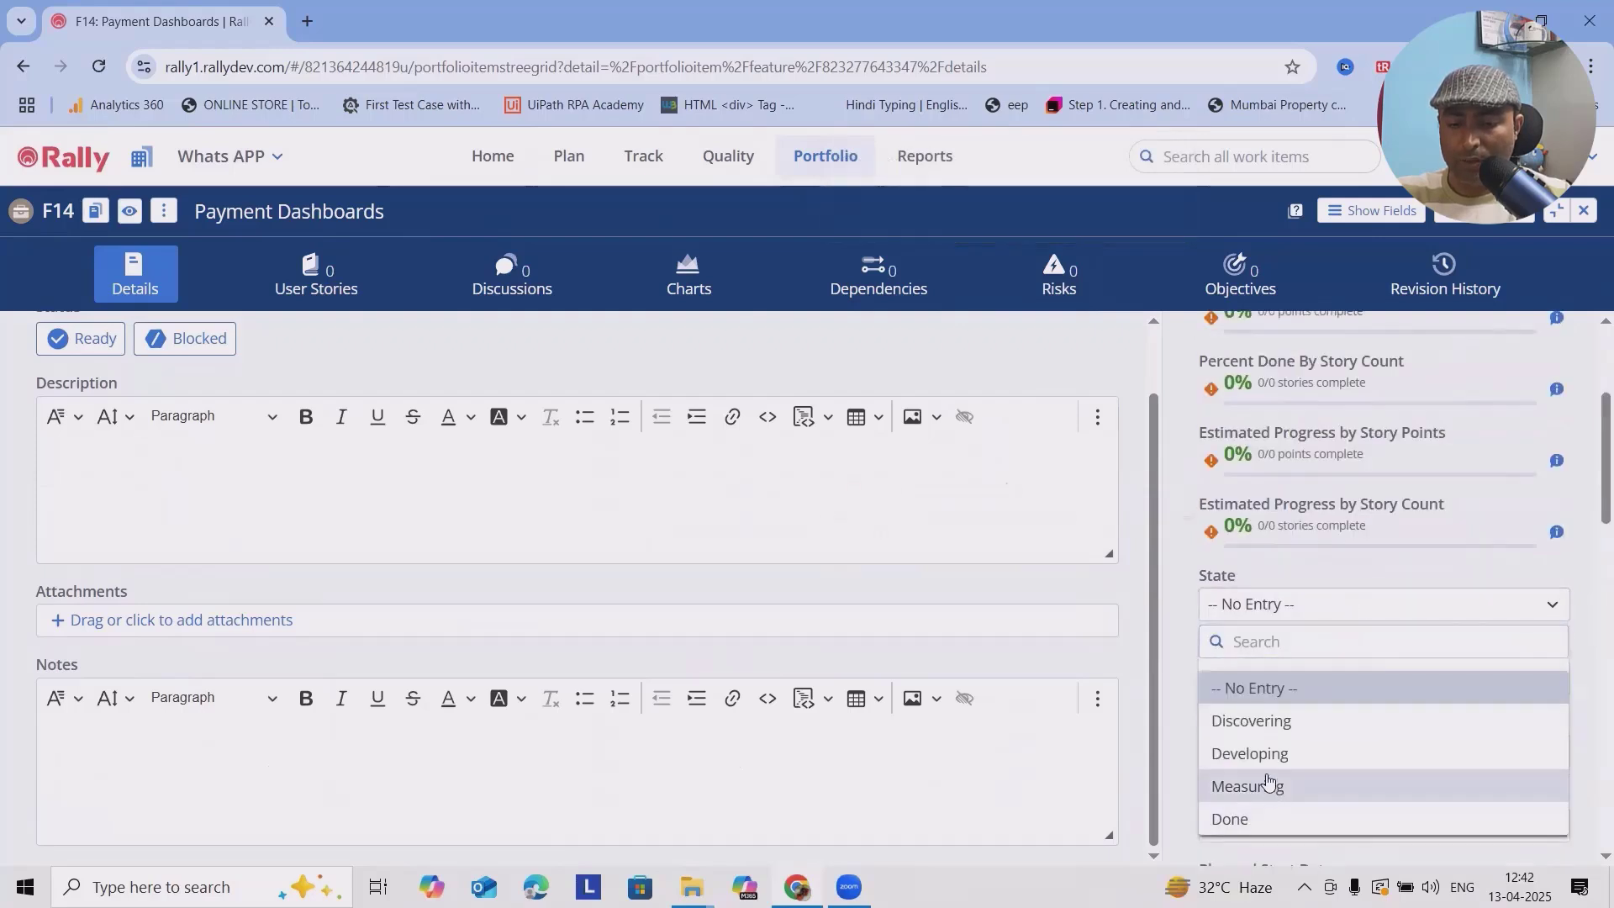
pyautogui.click(1252, 821)
pyautogui.click(894, 838)
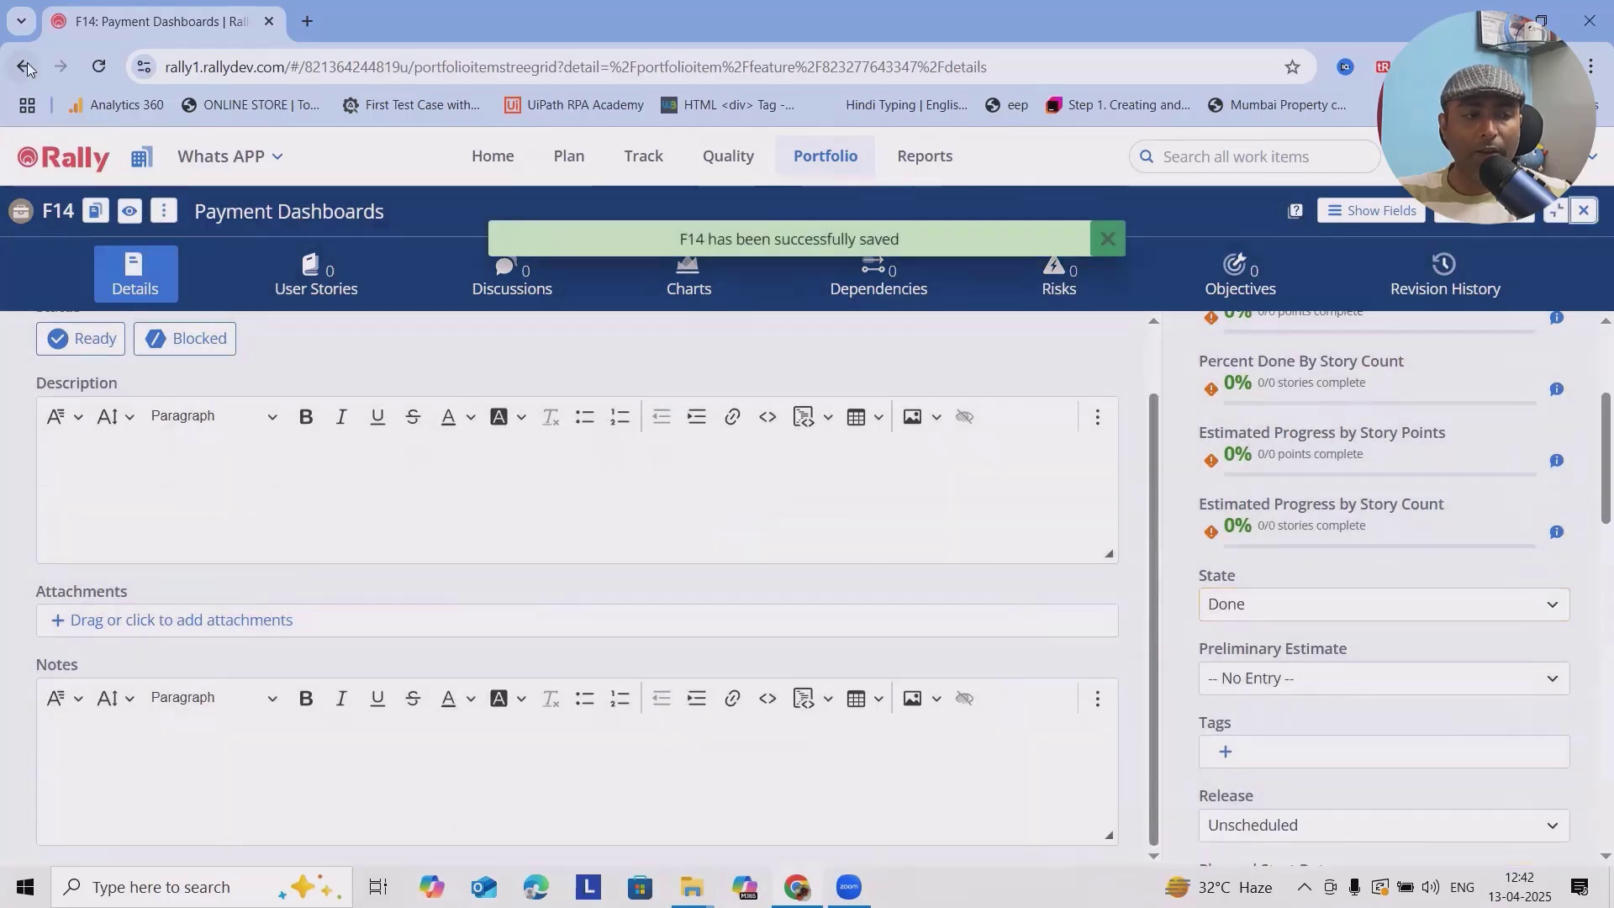
pyautogui.click(23, 66)
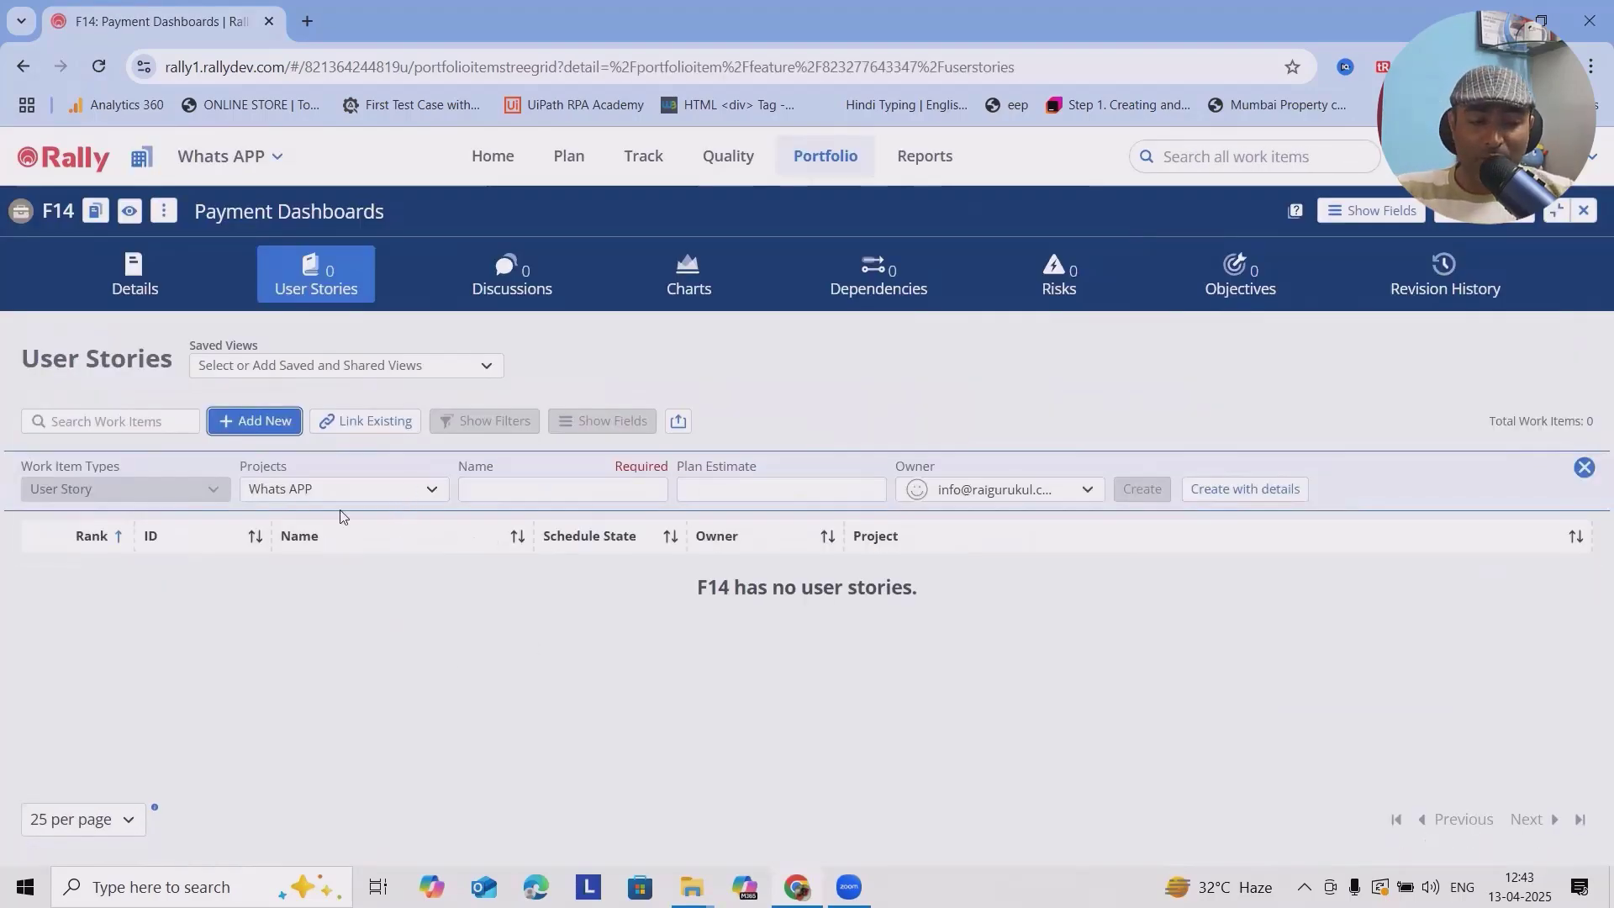
pyautogui.click(574, 494)
pyautogui.write('Dev US')
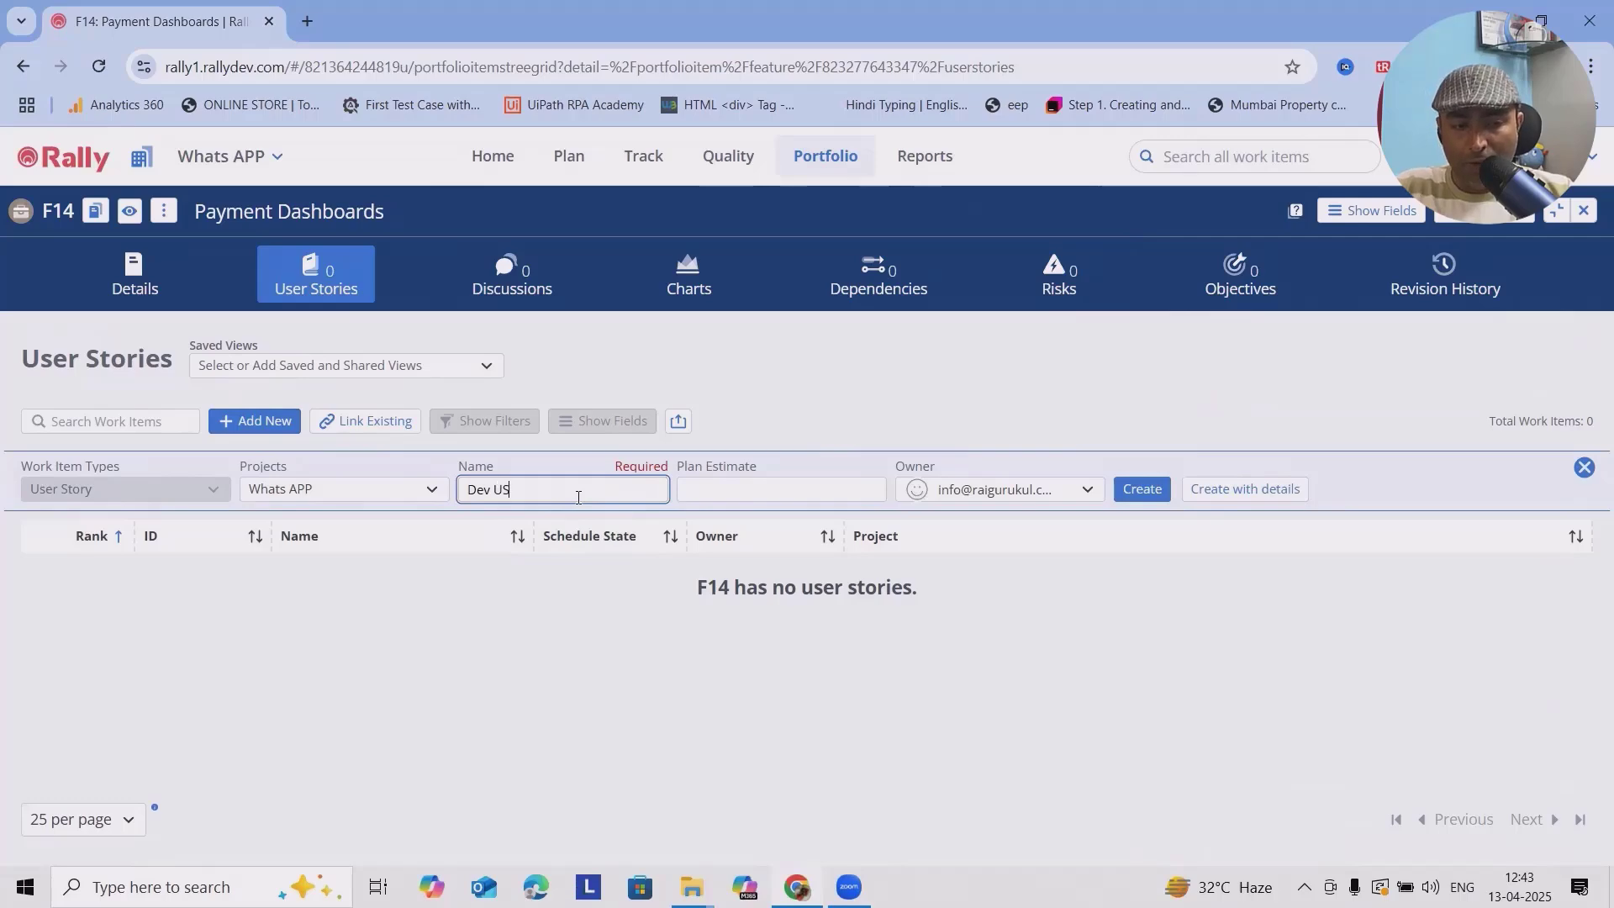
pyautogui.click(1245, 488)
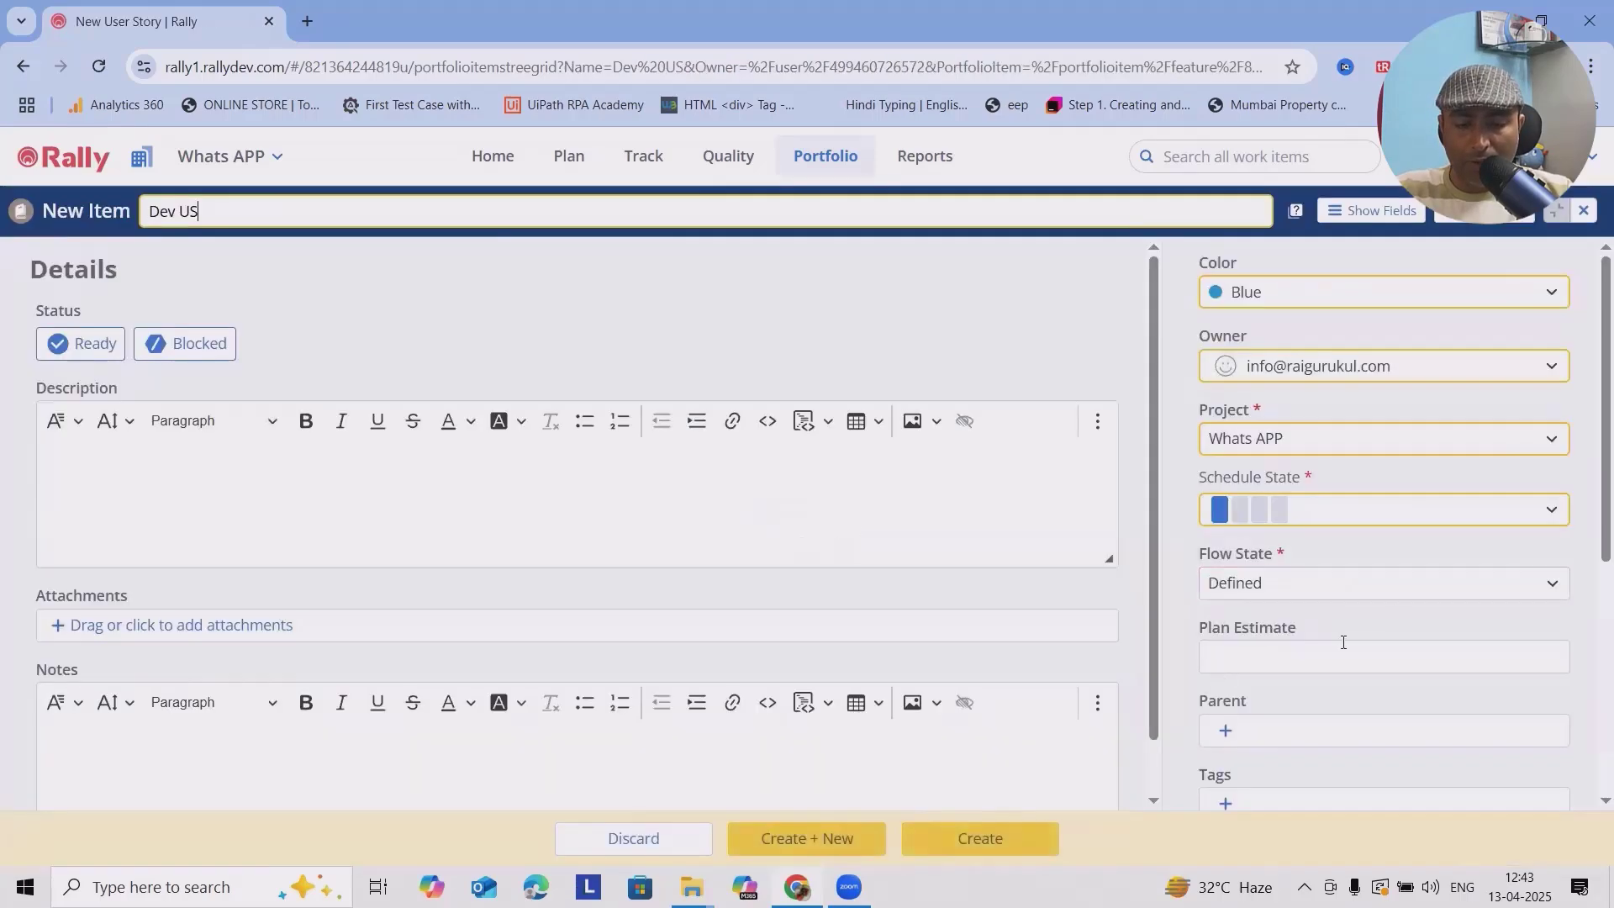
pyautogui.hotkey('alt', 'Left')
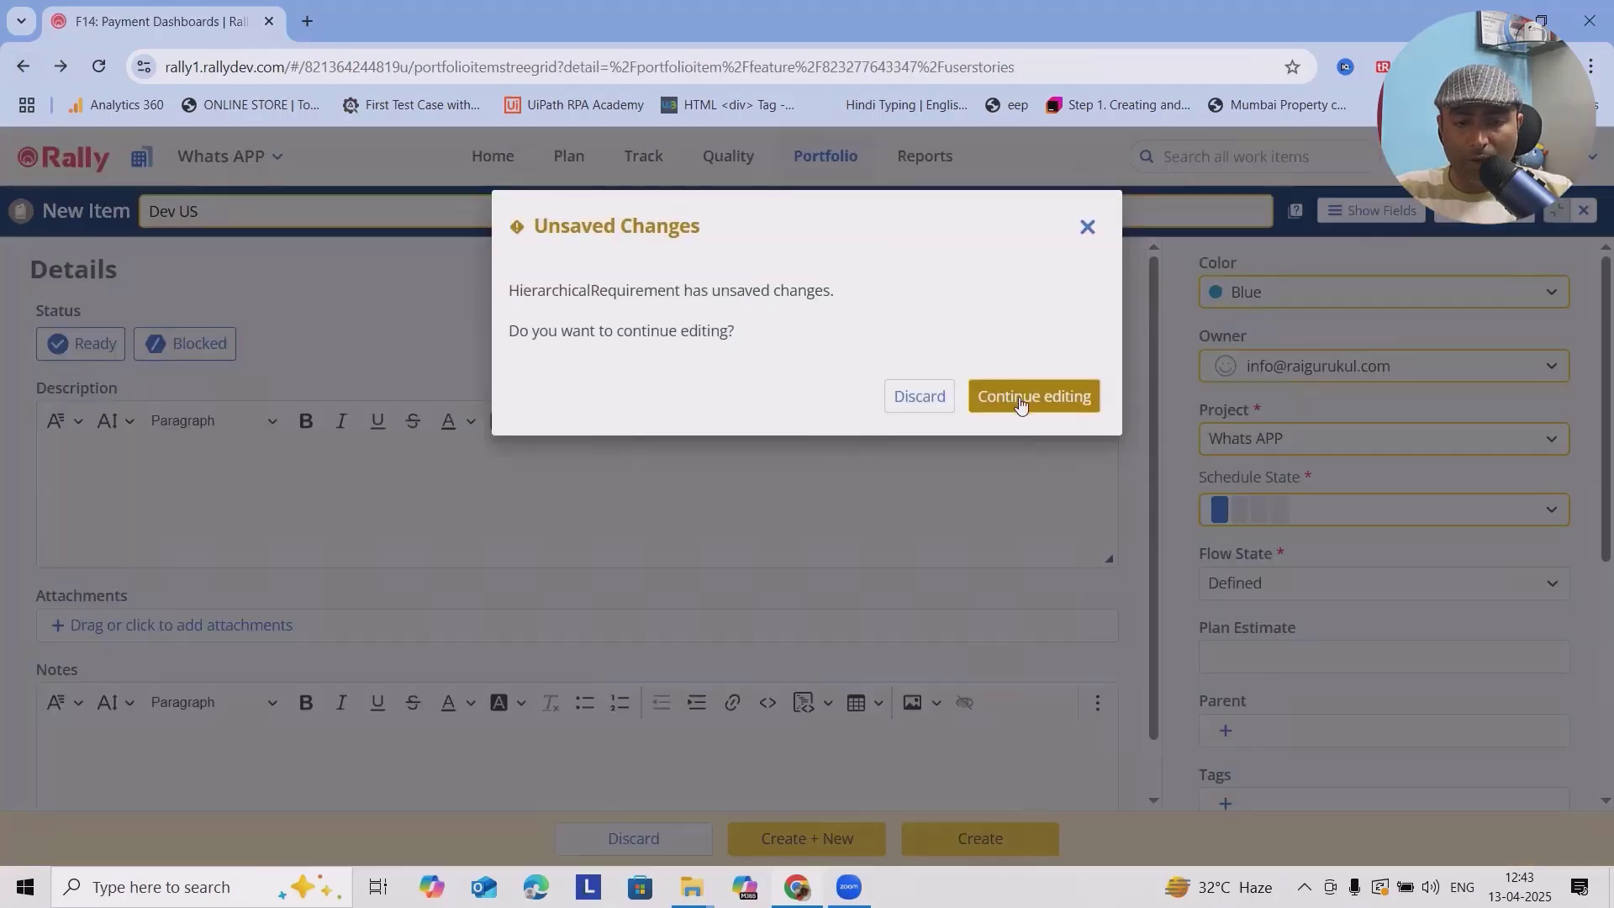
pyautogui.click(1025, 399)
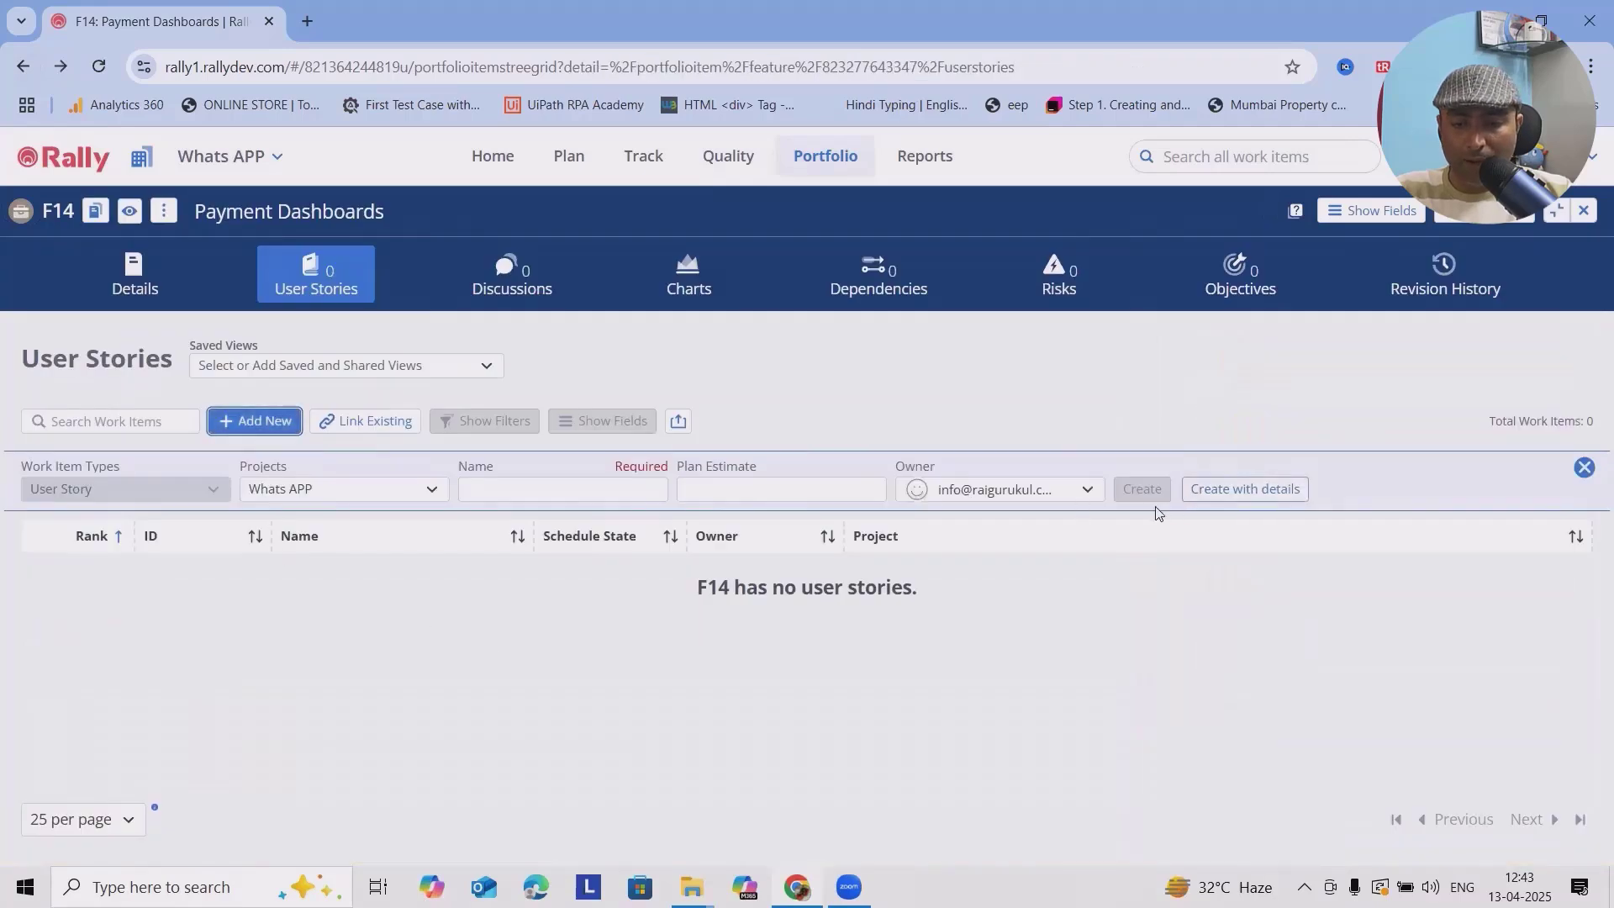
# - Create a user story named Dev US under the Payment Dashboards feature and set its schedule state to Accepted (A)
pyautogui.click(581, 490)
pyautogui.write('Dev U')
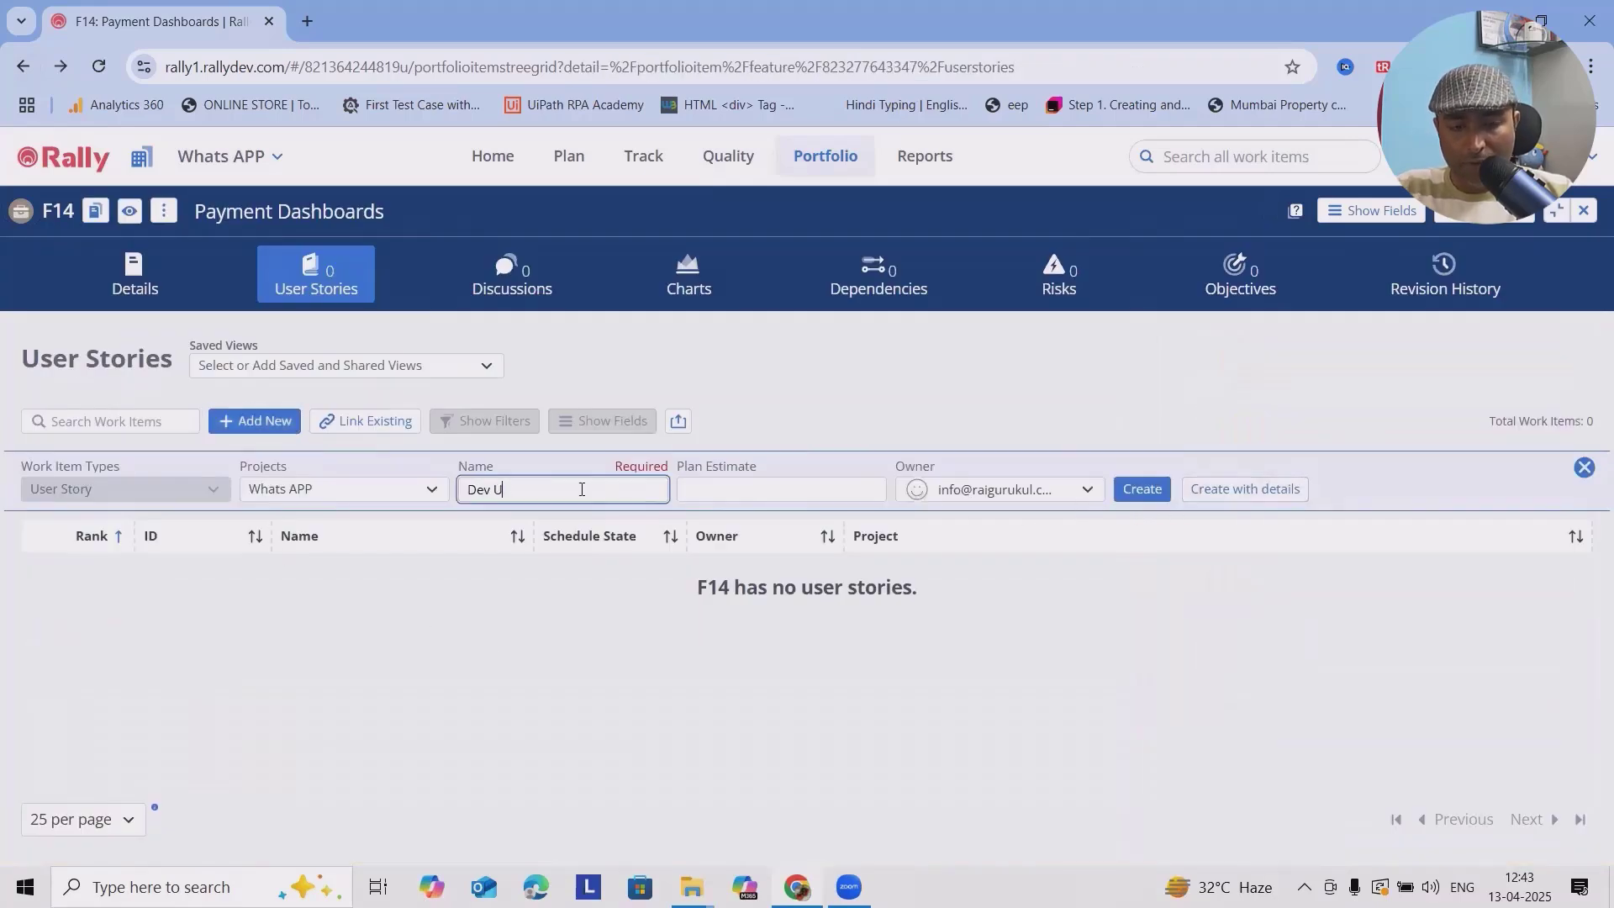
pyautogui.write('S')
pyautogui.click(1135, 489)
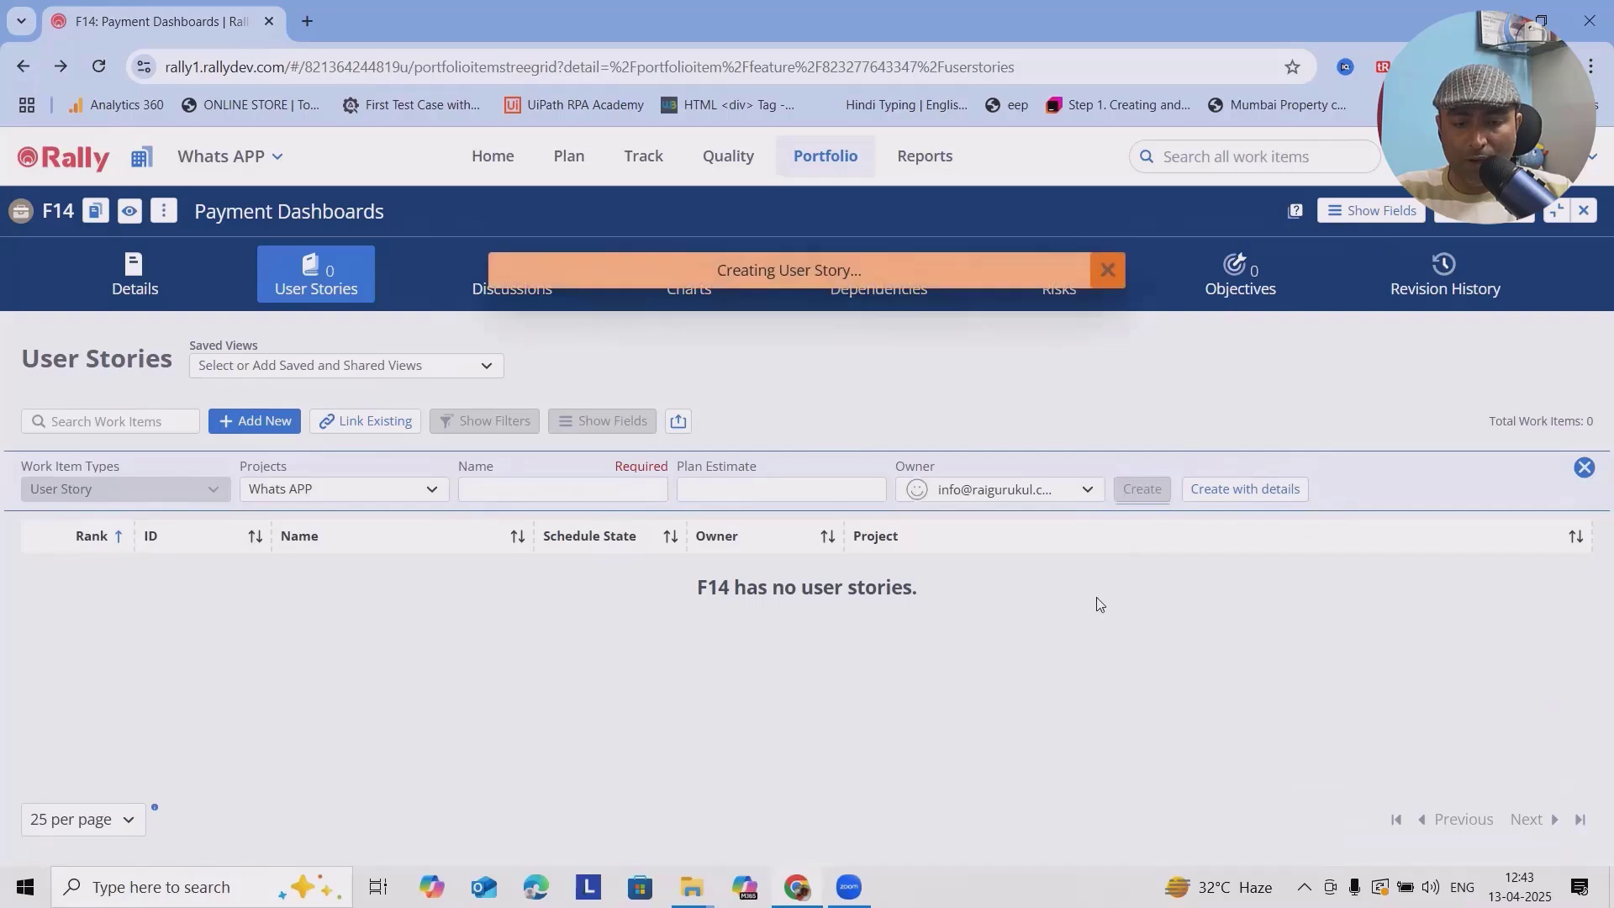
pyautogui.click(612, 586)
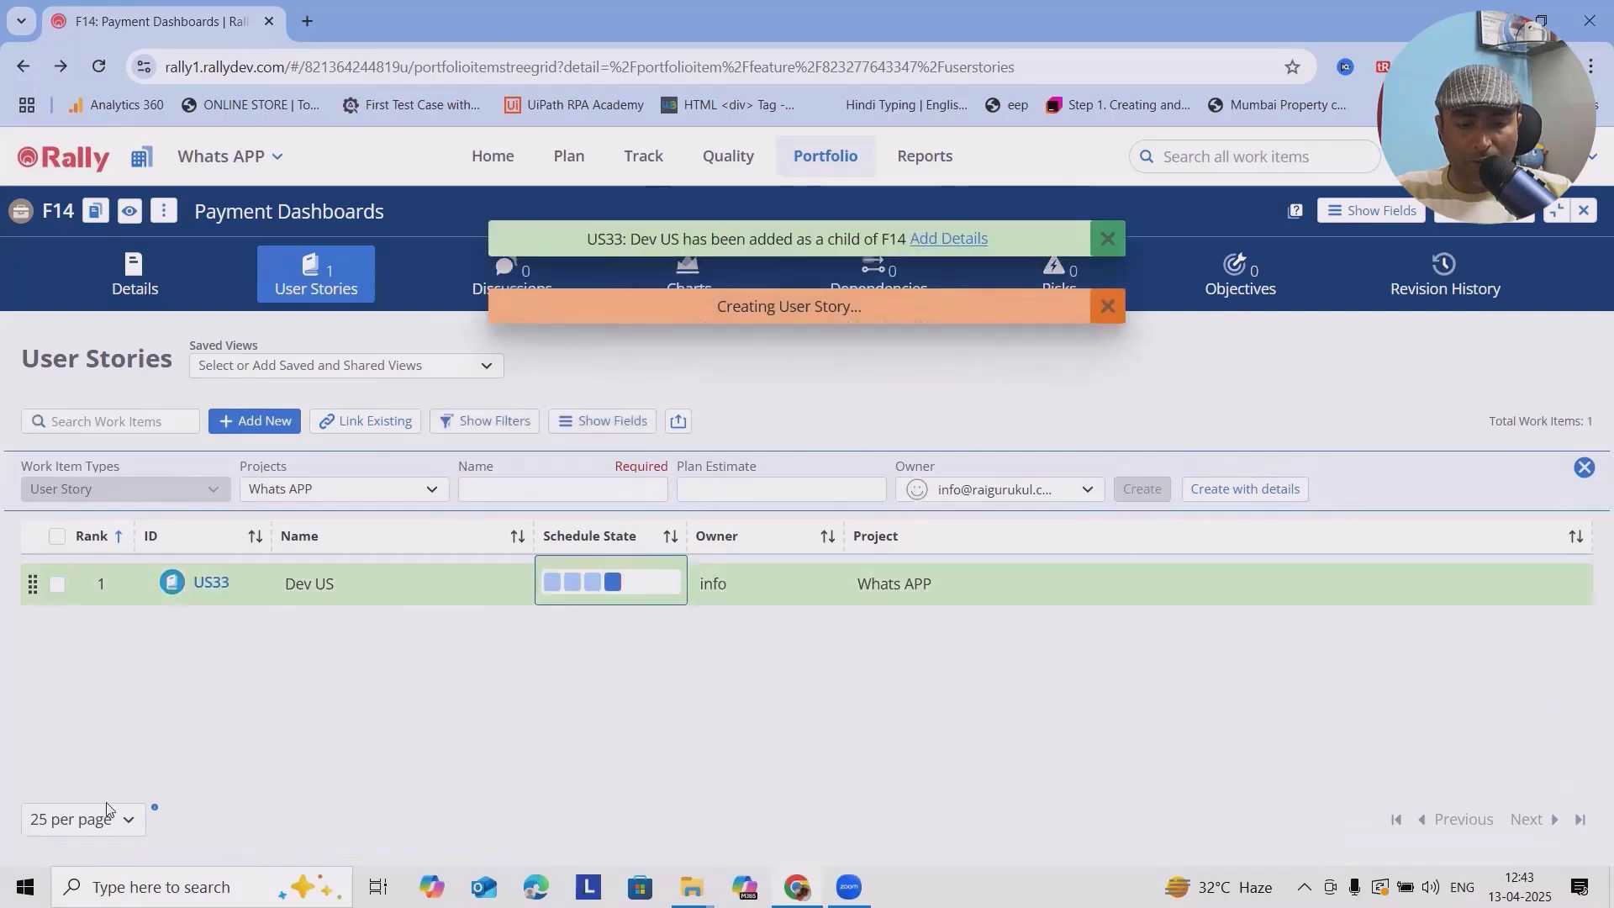
# - Add a second user story named QA US to the feature and set its schedule state to Accepted (A)
pyautogui.click(259, 423)
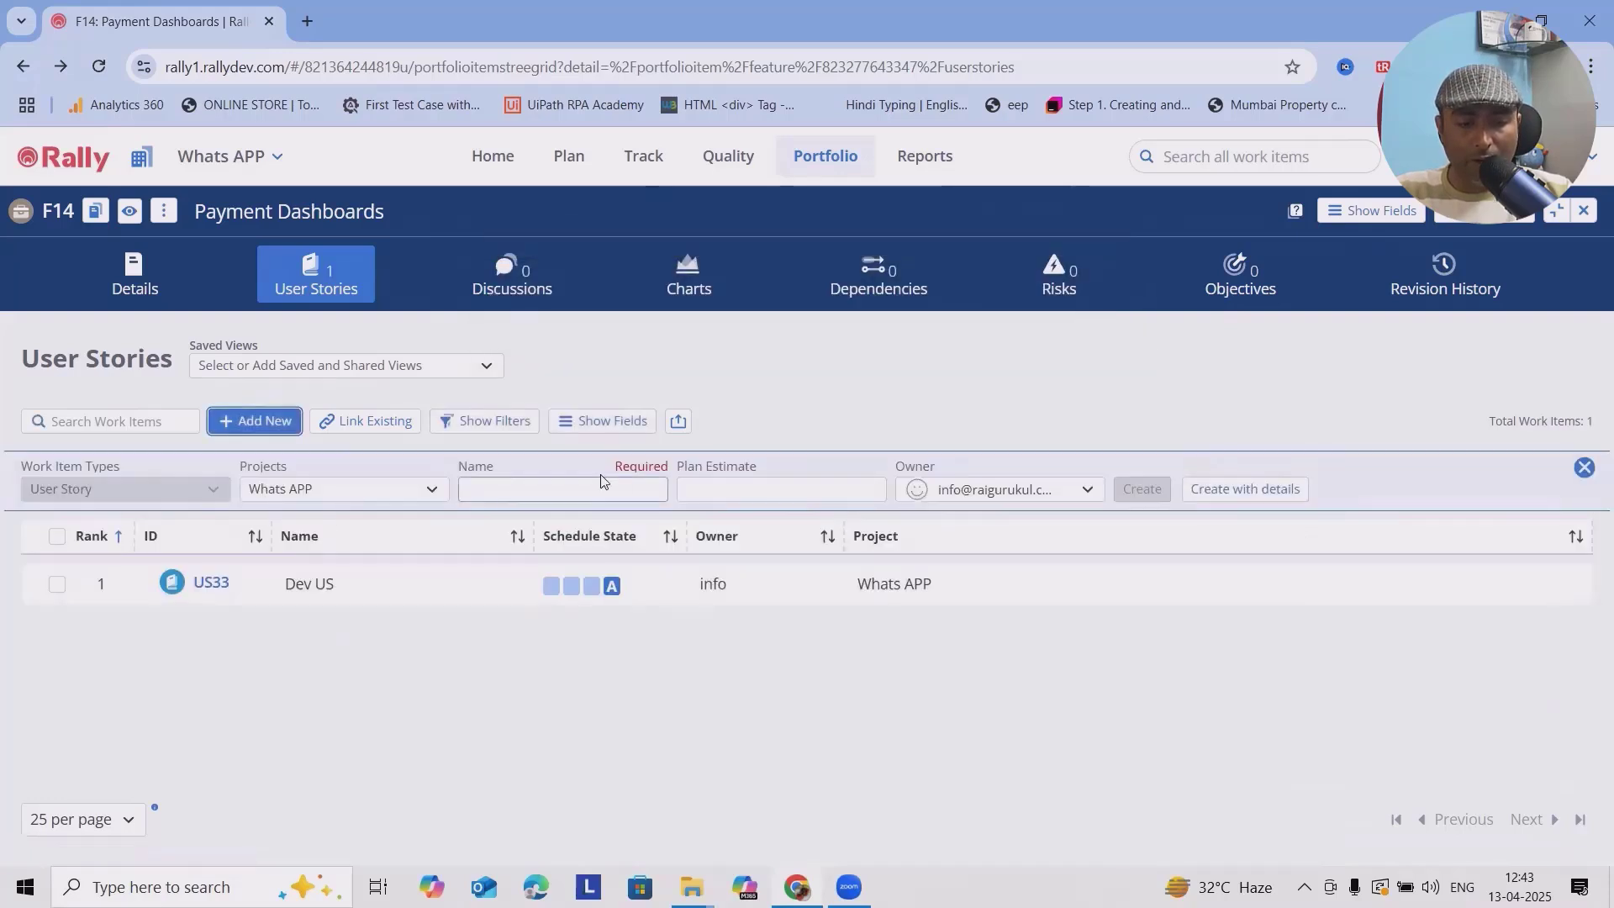
pyautogui.click(602, 488)
pyautogui.write('QA US')
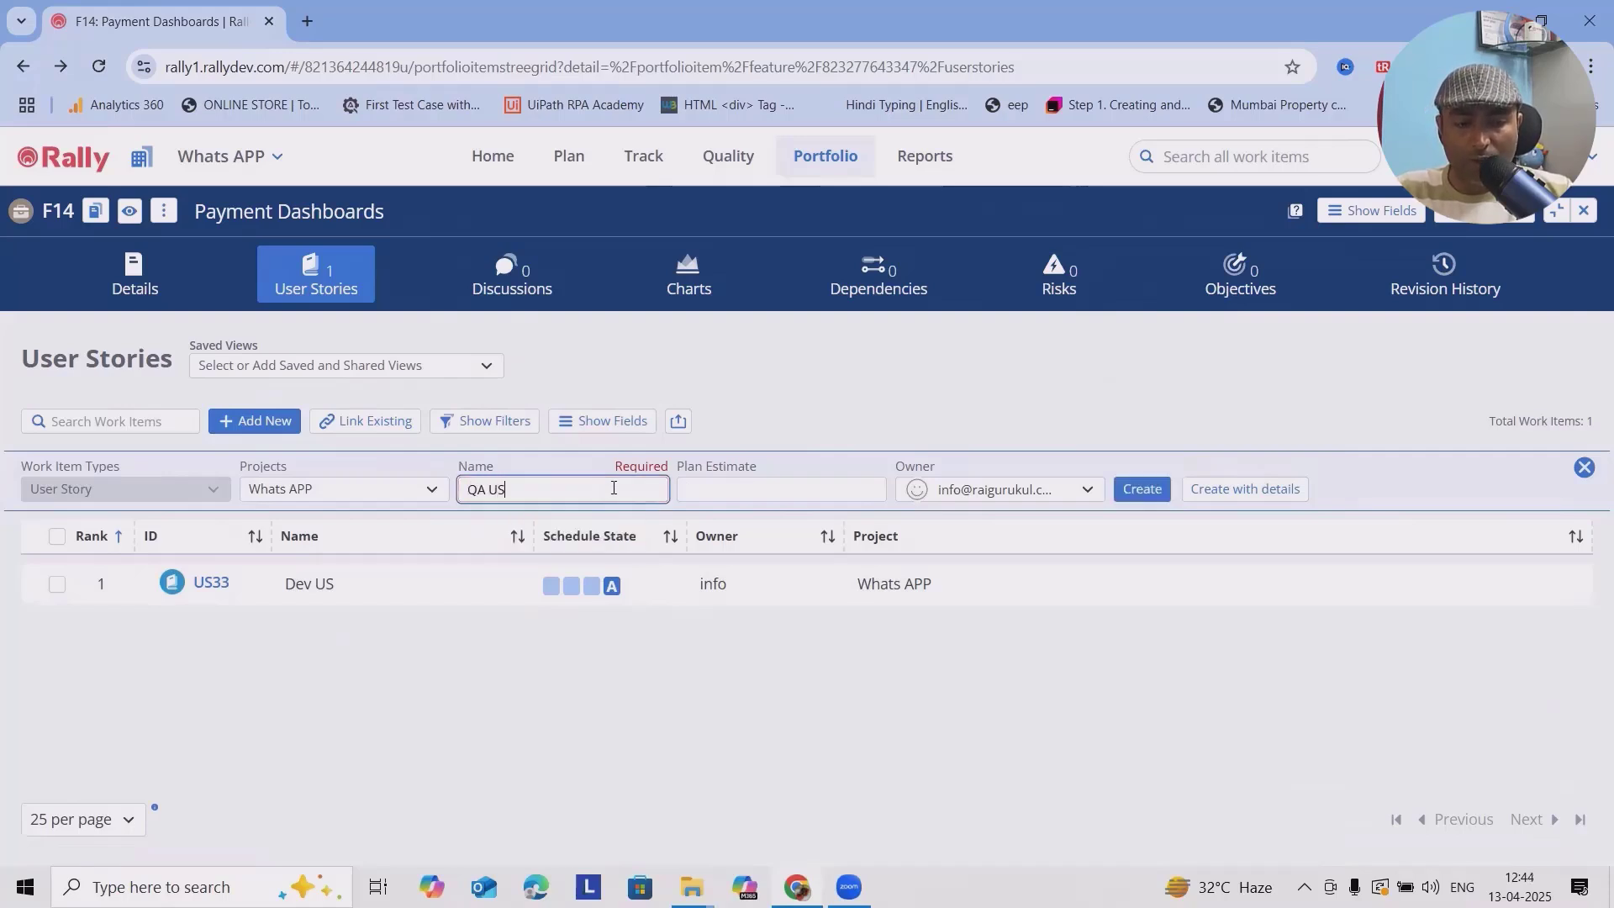
pyautogui.click(1137, 490)
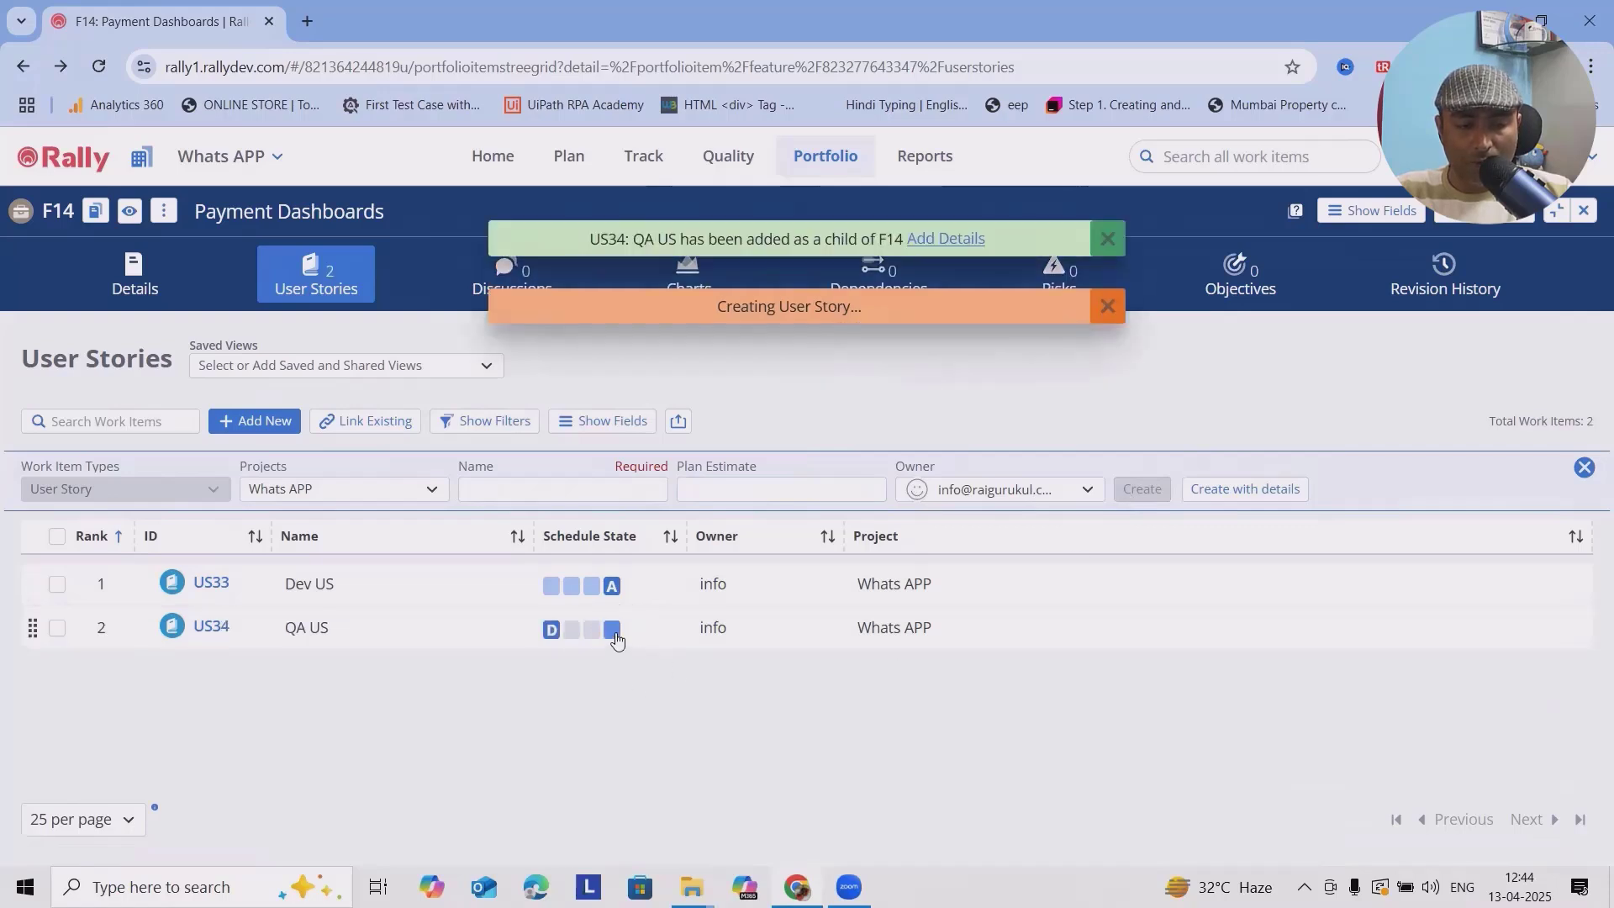
# - Add a third user story named UAT to the Payment Dashboards feature
pyautogui.click(569, 496)
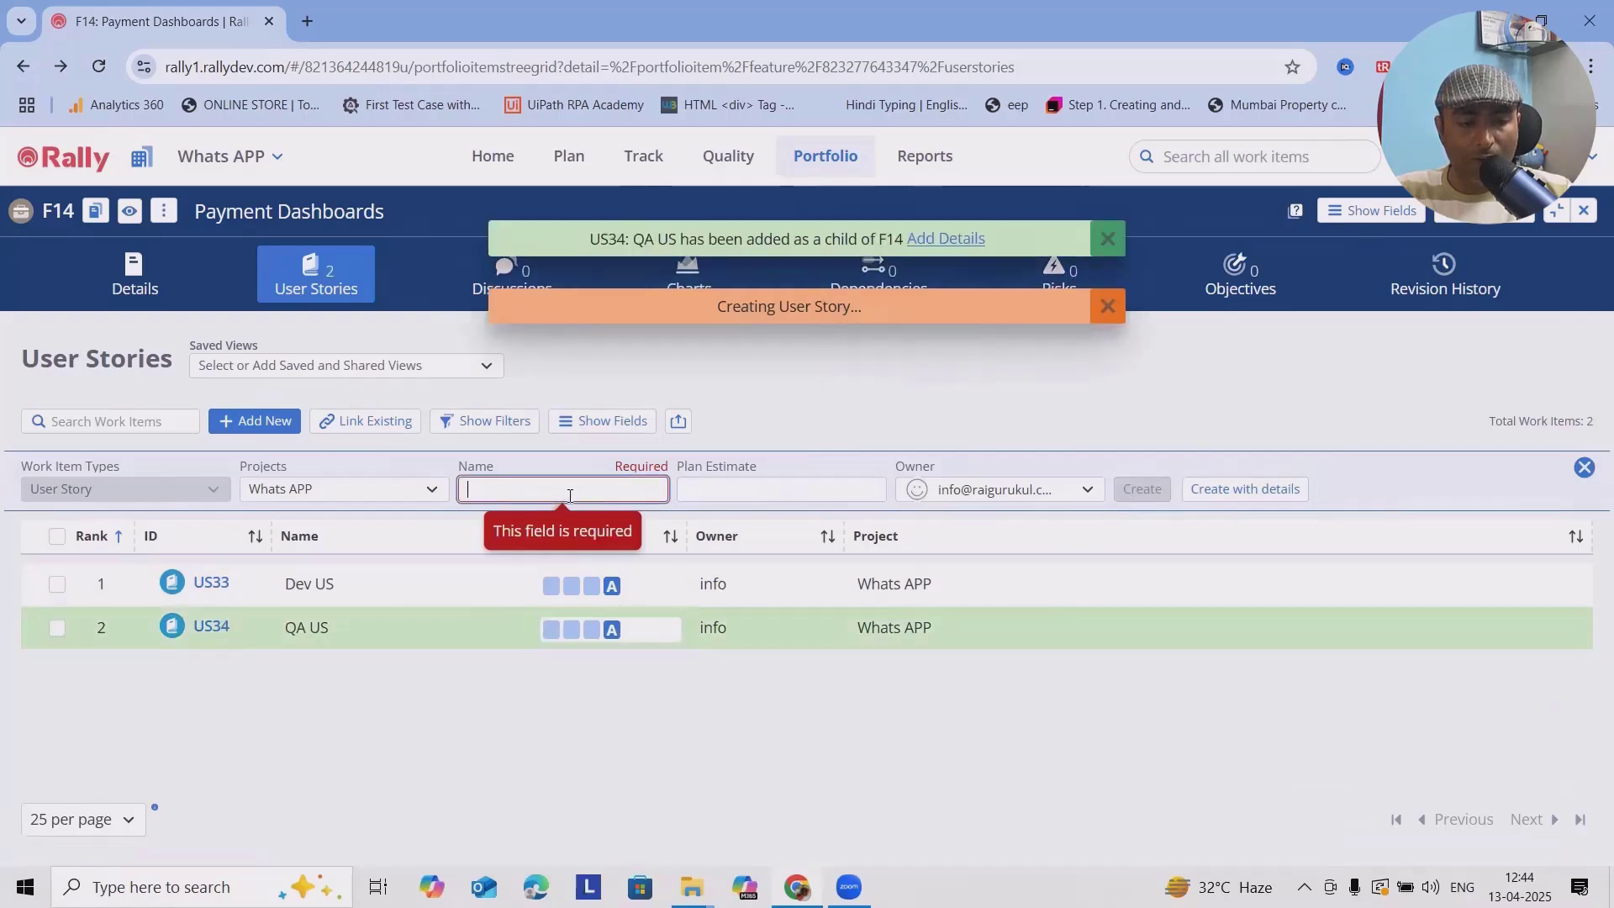
pyautogui.write('UA')
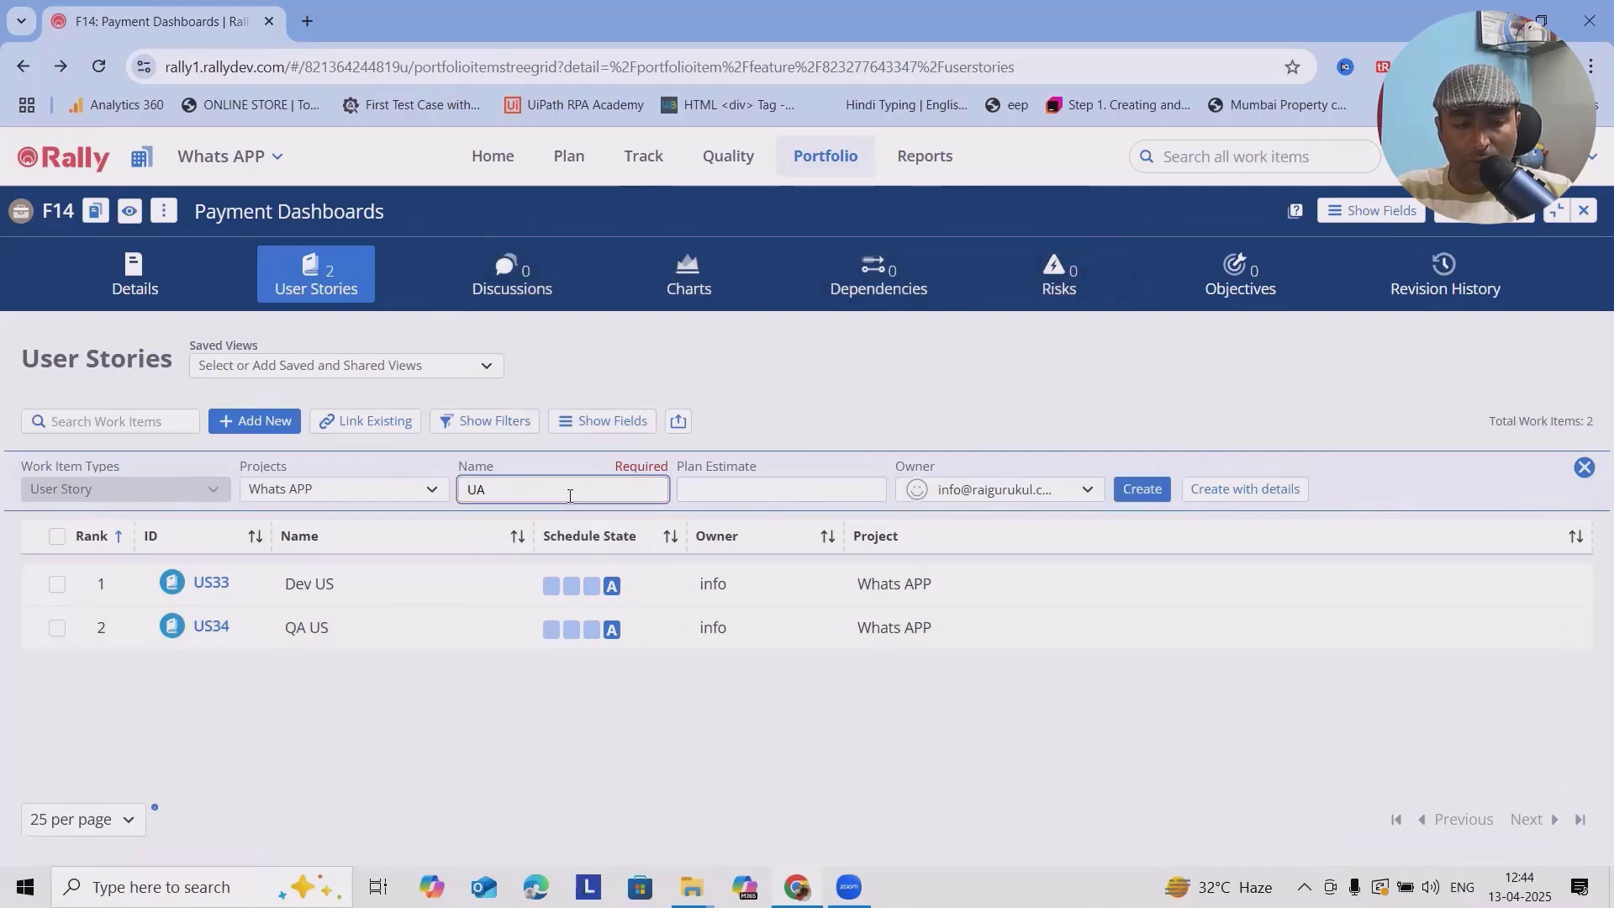
pyautogui.write('T')
pyautogui.press('Return')
# - Check the completion and estimated progress bars in the Payment Dashboards feature's details
pyautogui.click(135, 273)
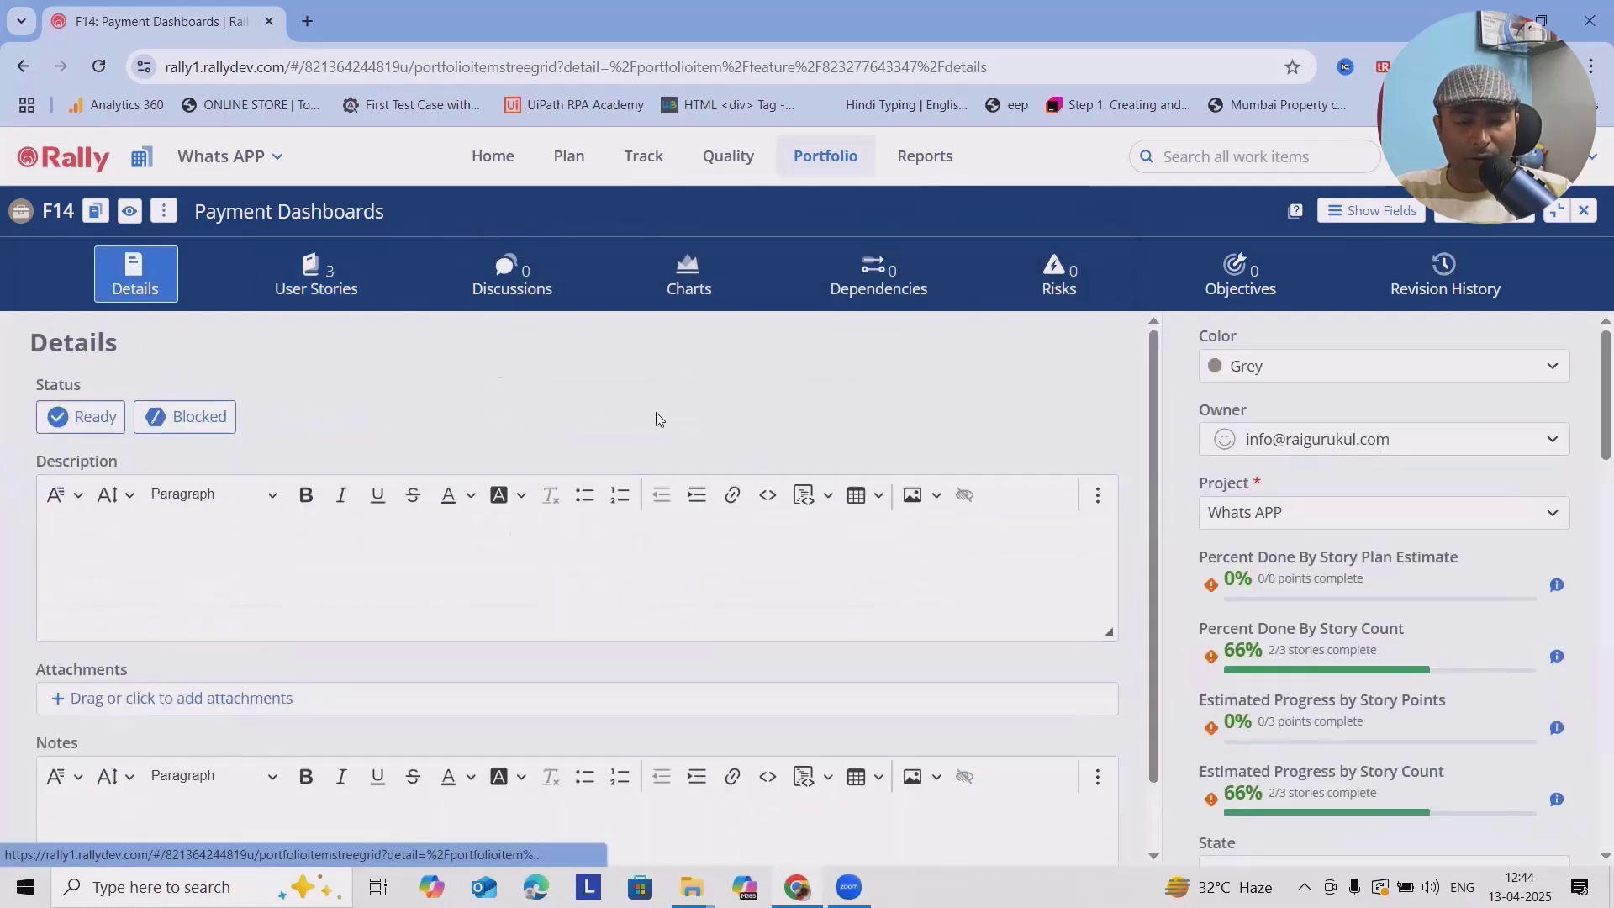
pyautogui.scroll(-3, 1460, 594)
pyautogui.scroll(1, 1459, 638)
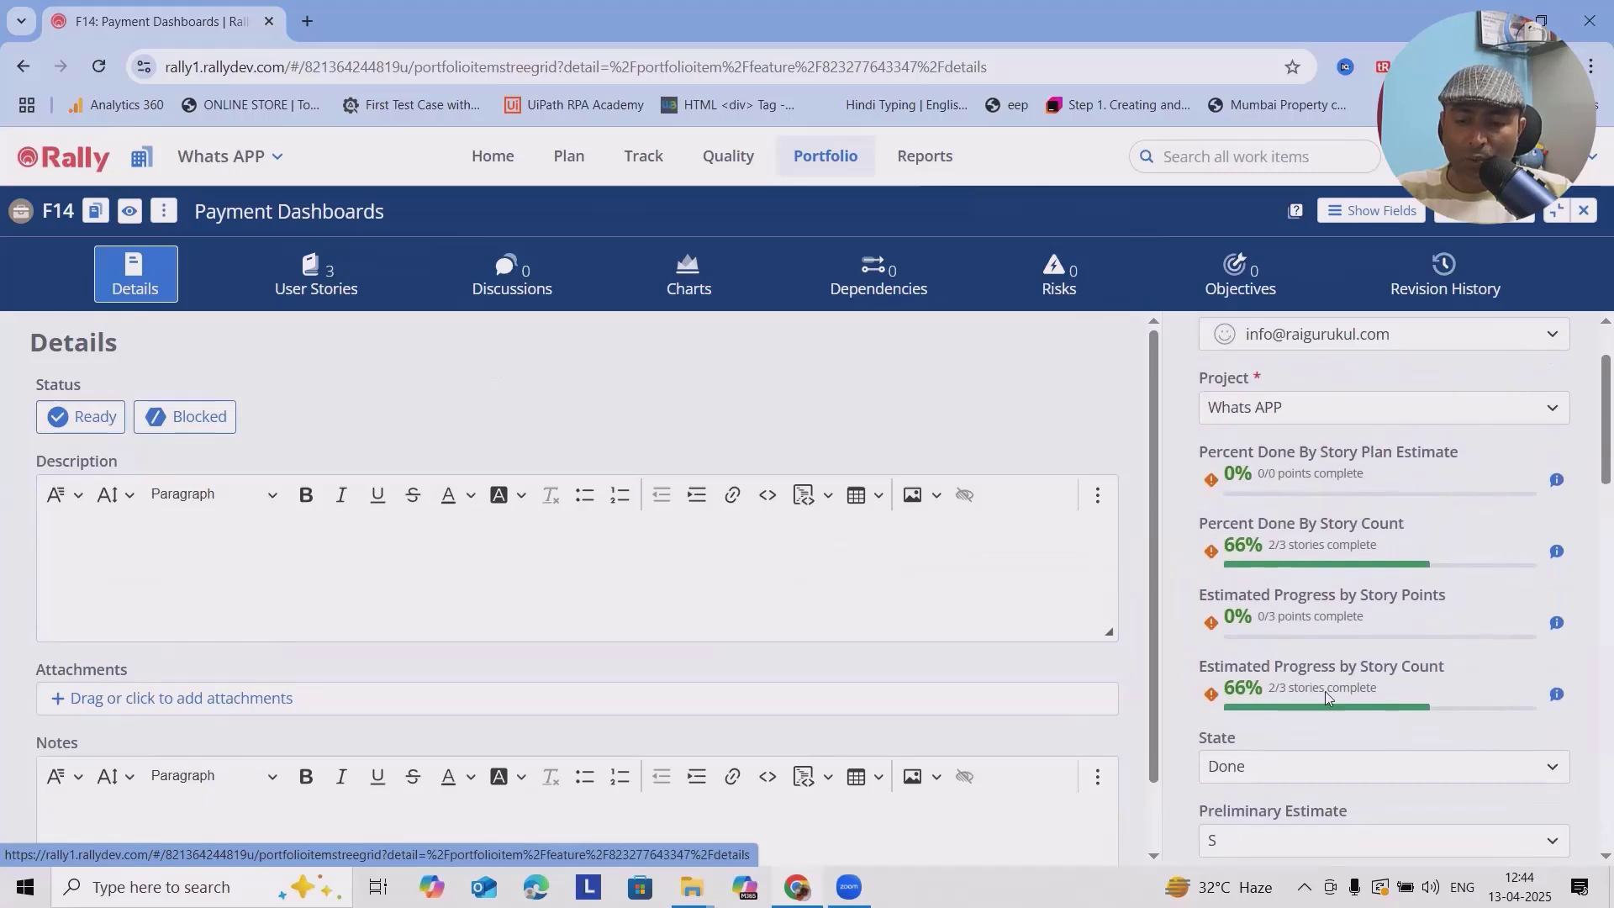
pyautogui.moveTo(1441, 629)
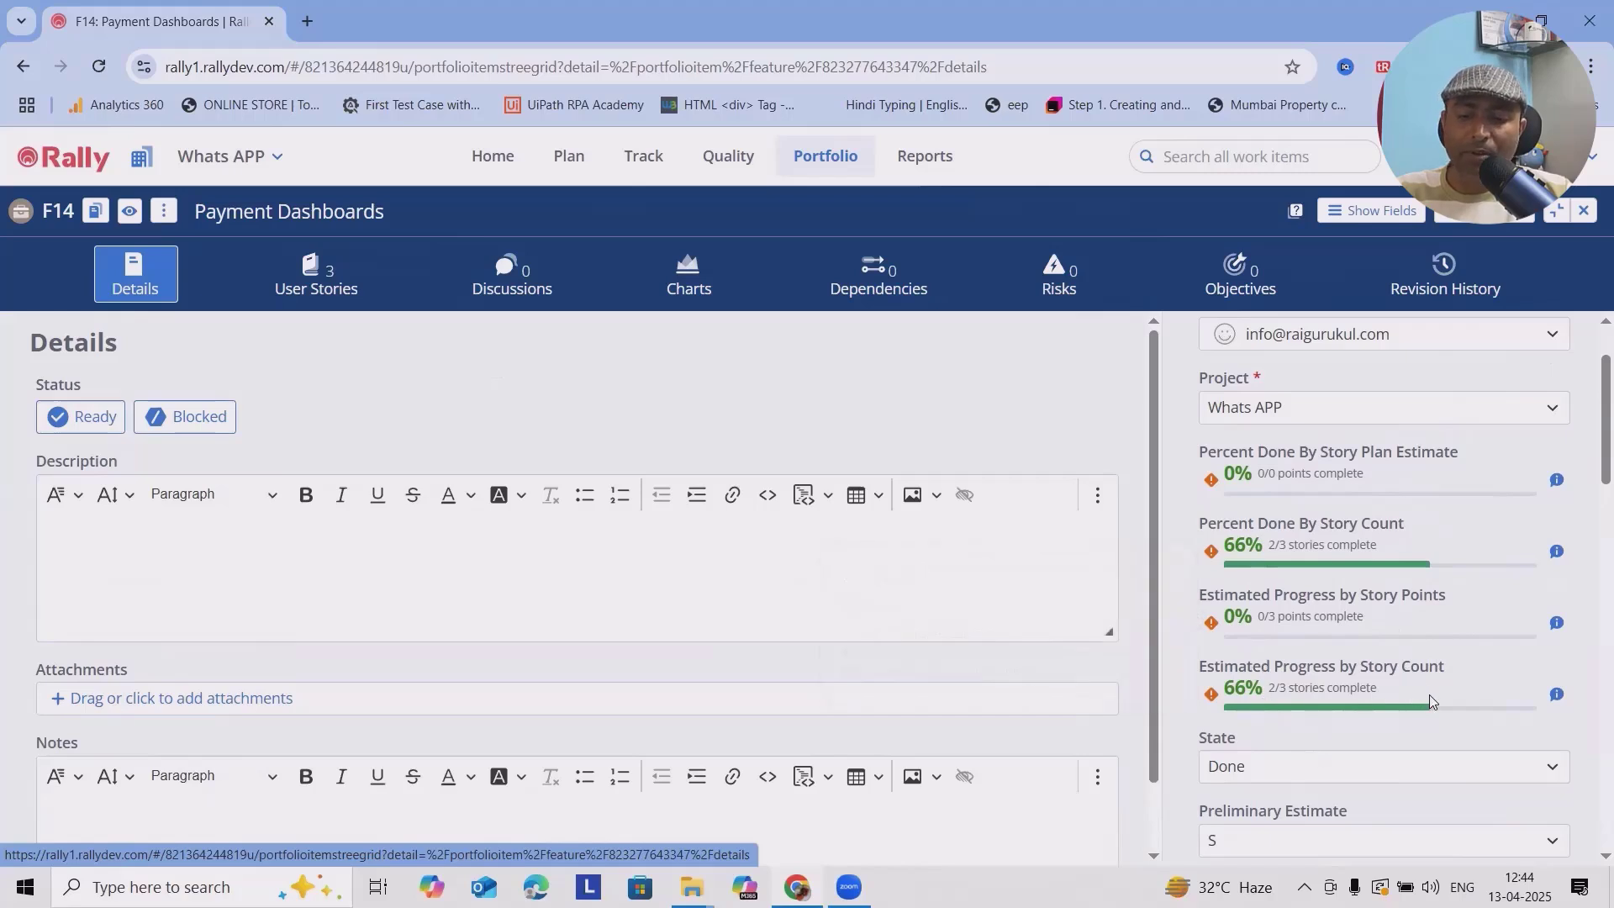
pyautogui.scroll(1, 1429, 701)
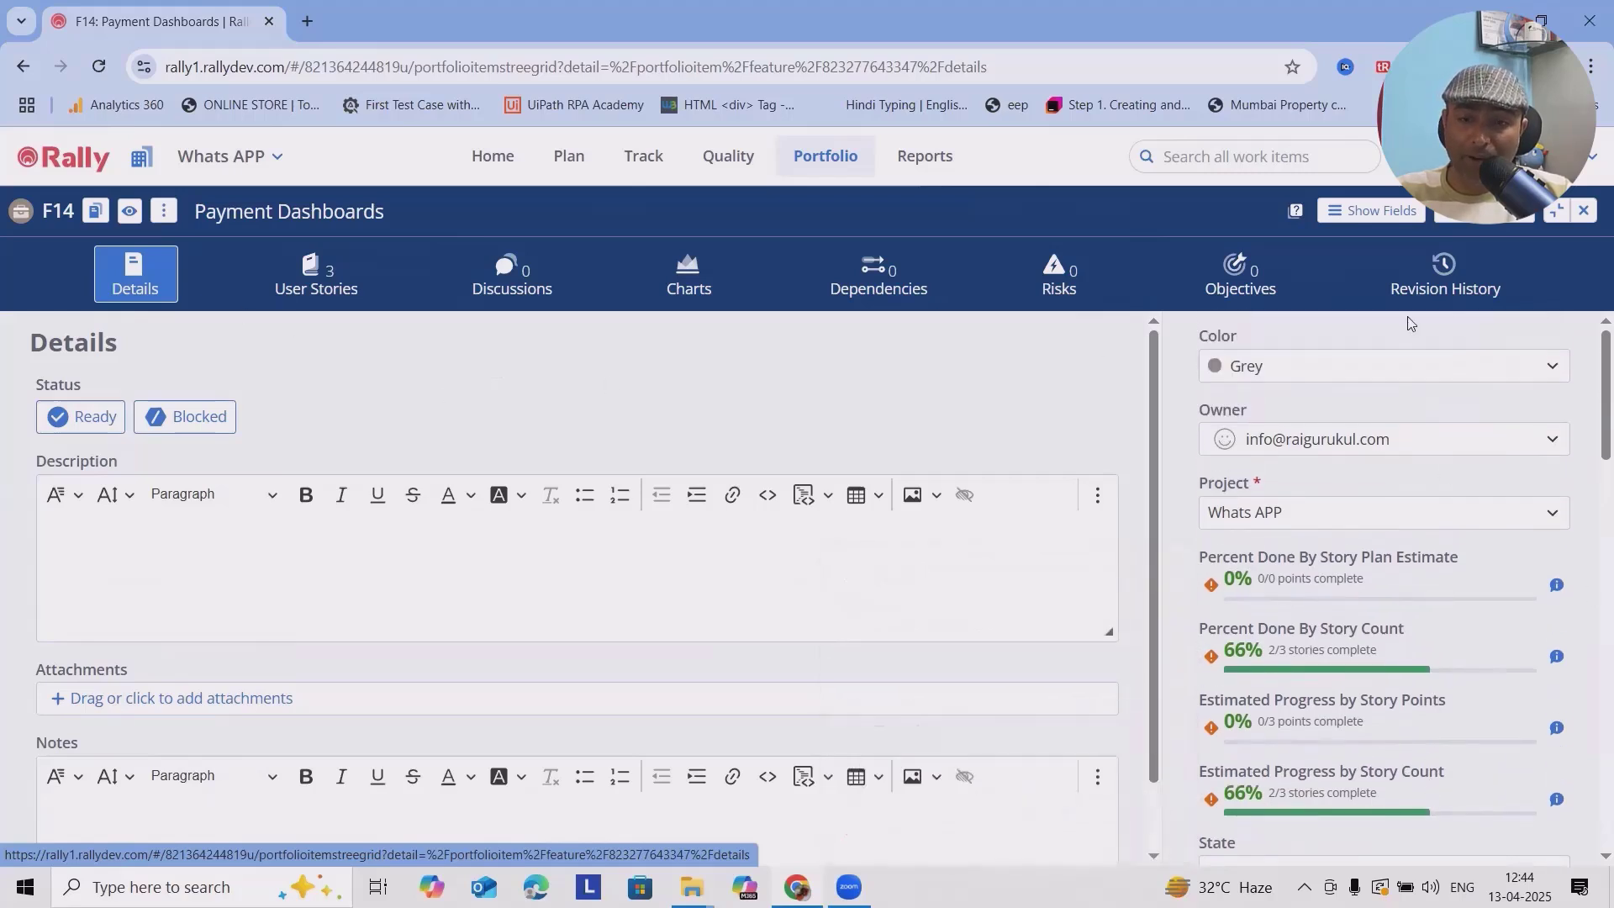
# - Return to the portfolio items and expand Payment Dashboards to view its user stories and the progress by story count
pyautogui.click(820, 156)
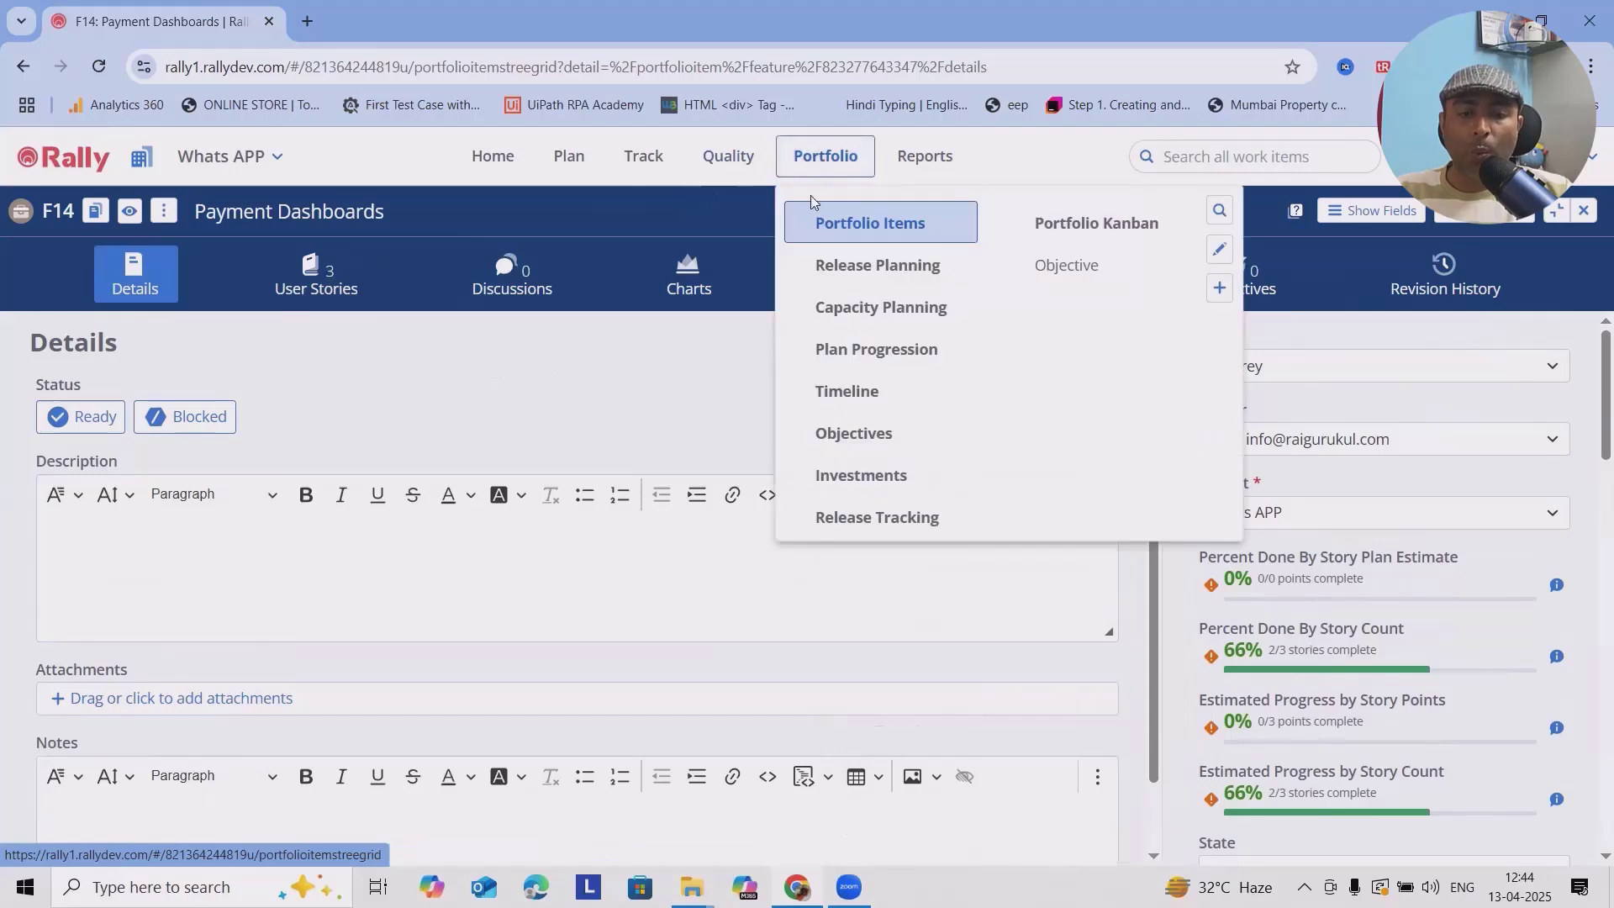
pyautogui.click(828, 229)
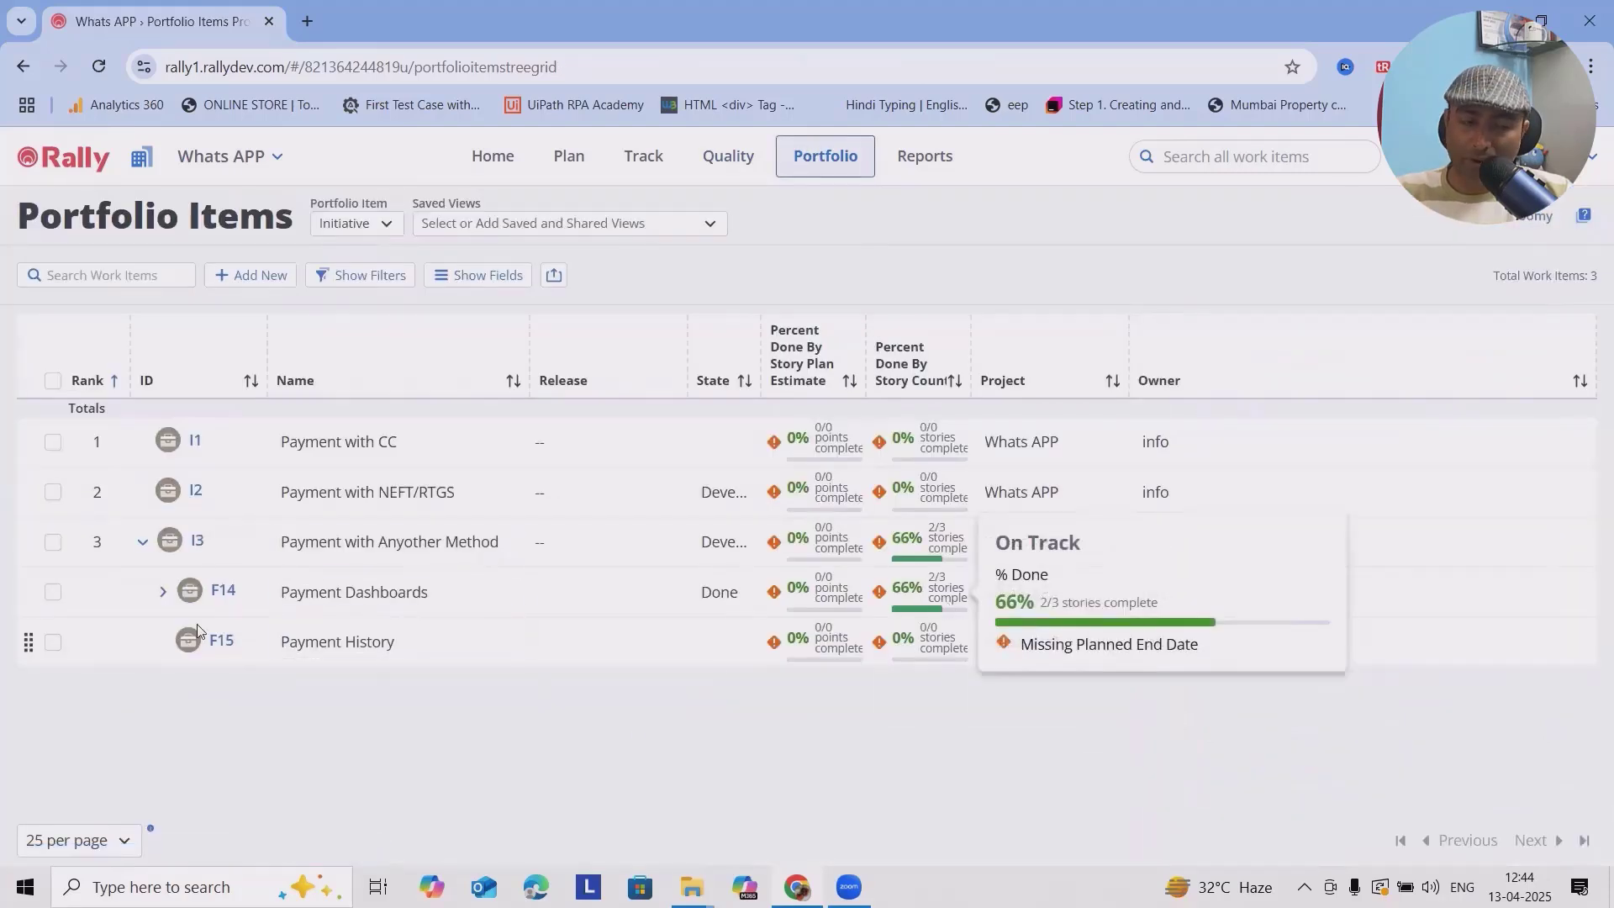
pyautogui.click(163, 591)
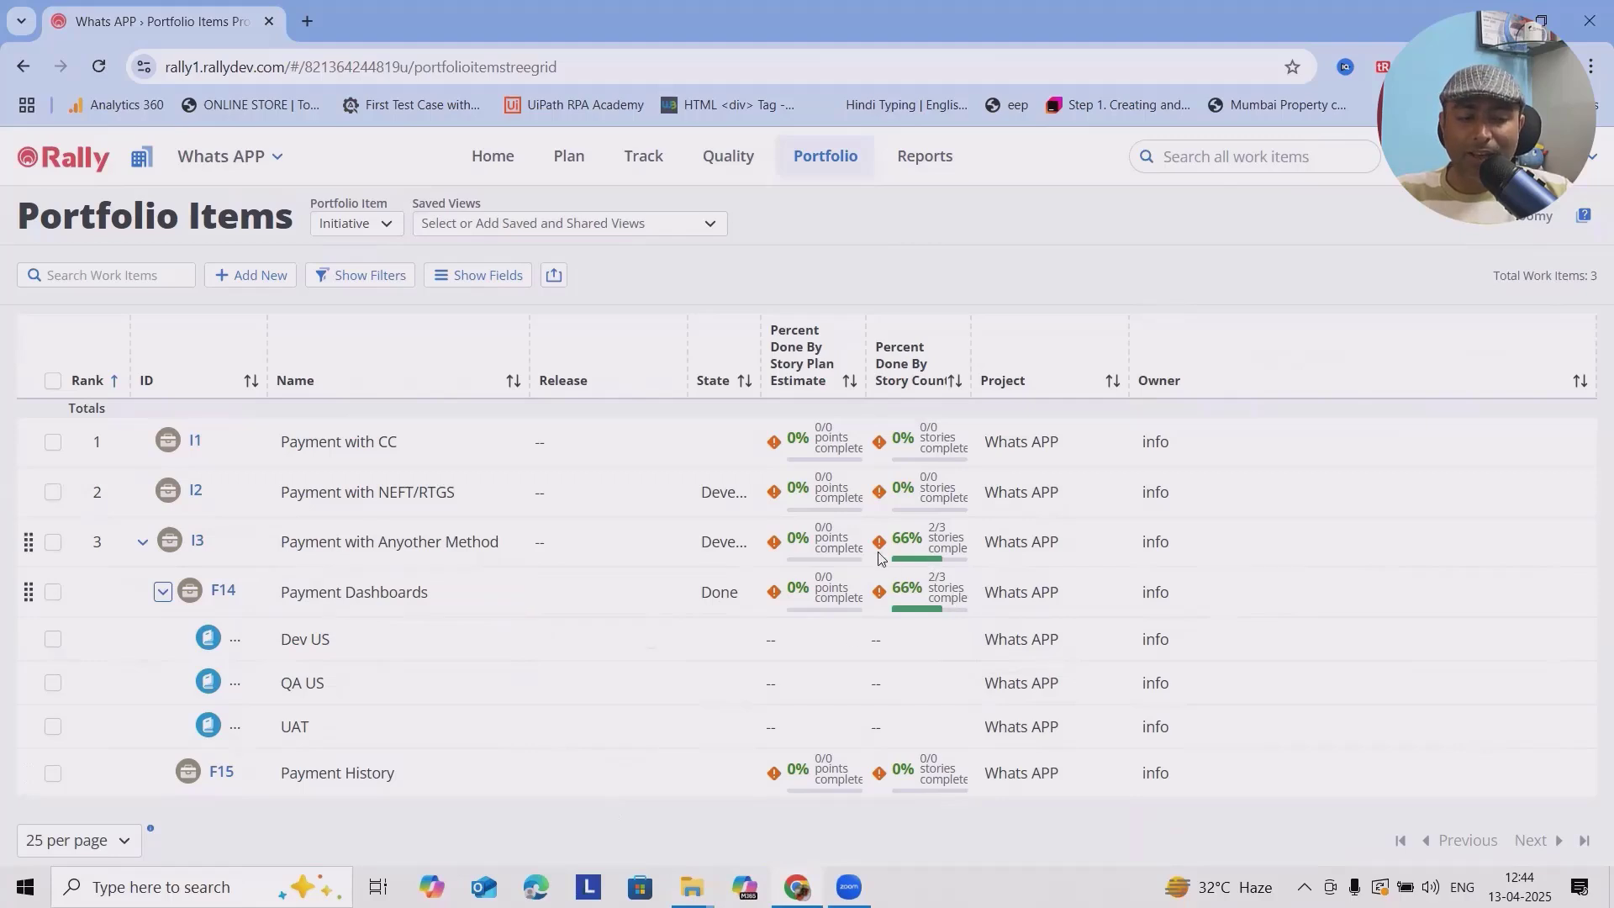
pyautogui.moveTo(955, 567)
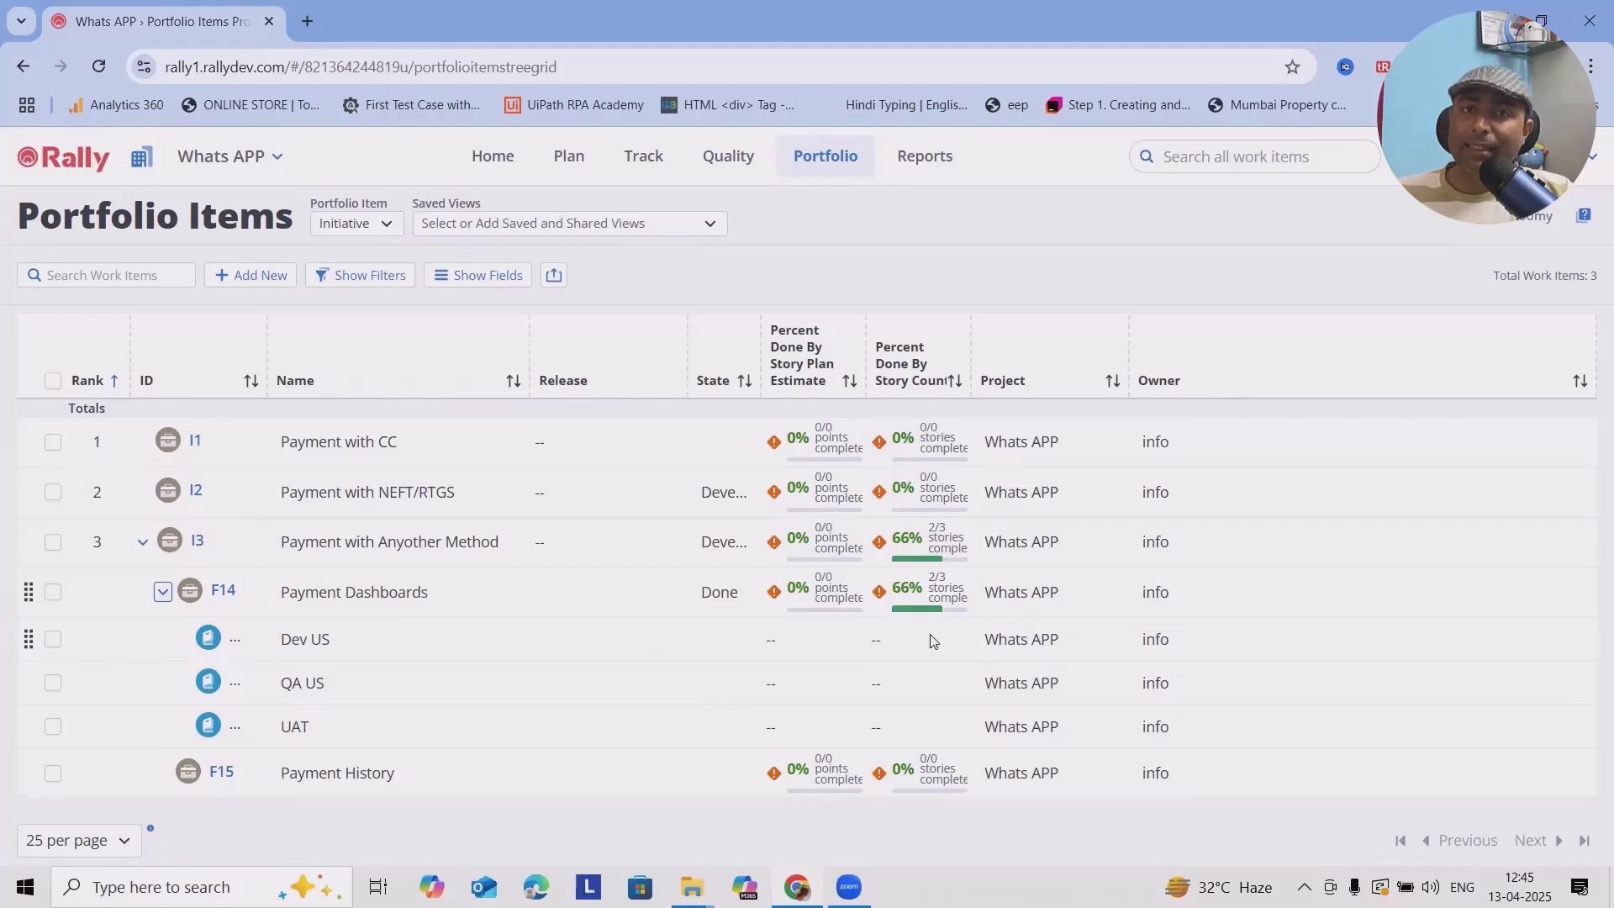
# - View the children of the Payment with CC initiative and open the entry form for a new child feature
pyautogui.click(195, 440)
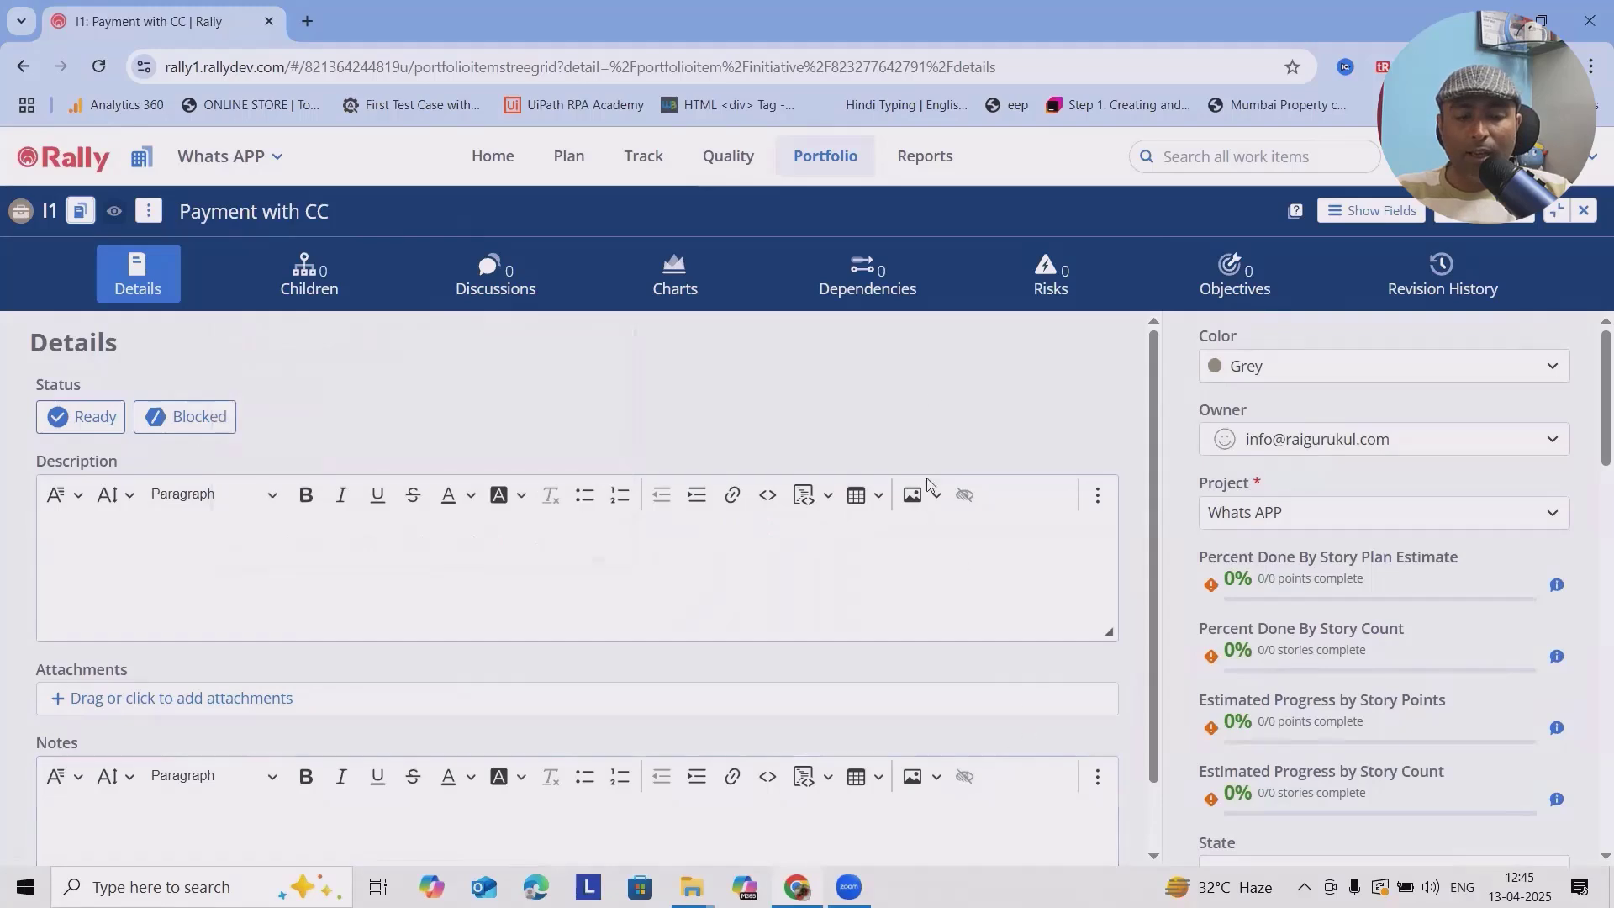
pyautogui.click(310, 282)
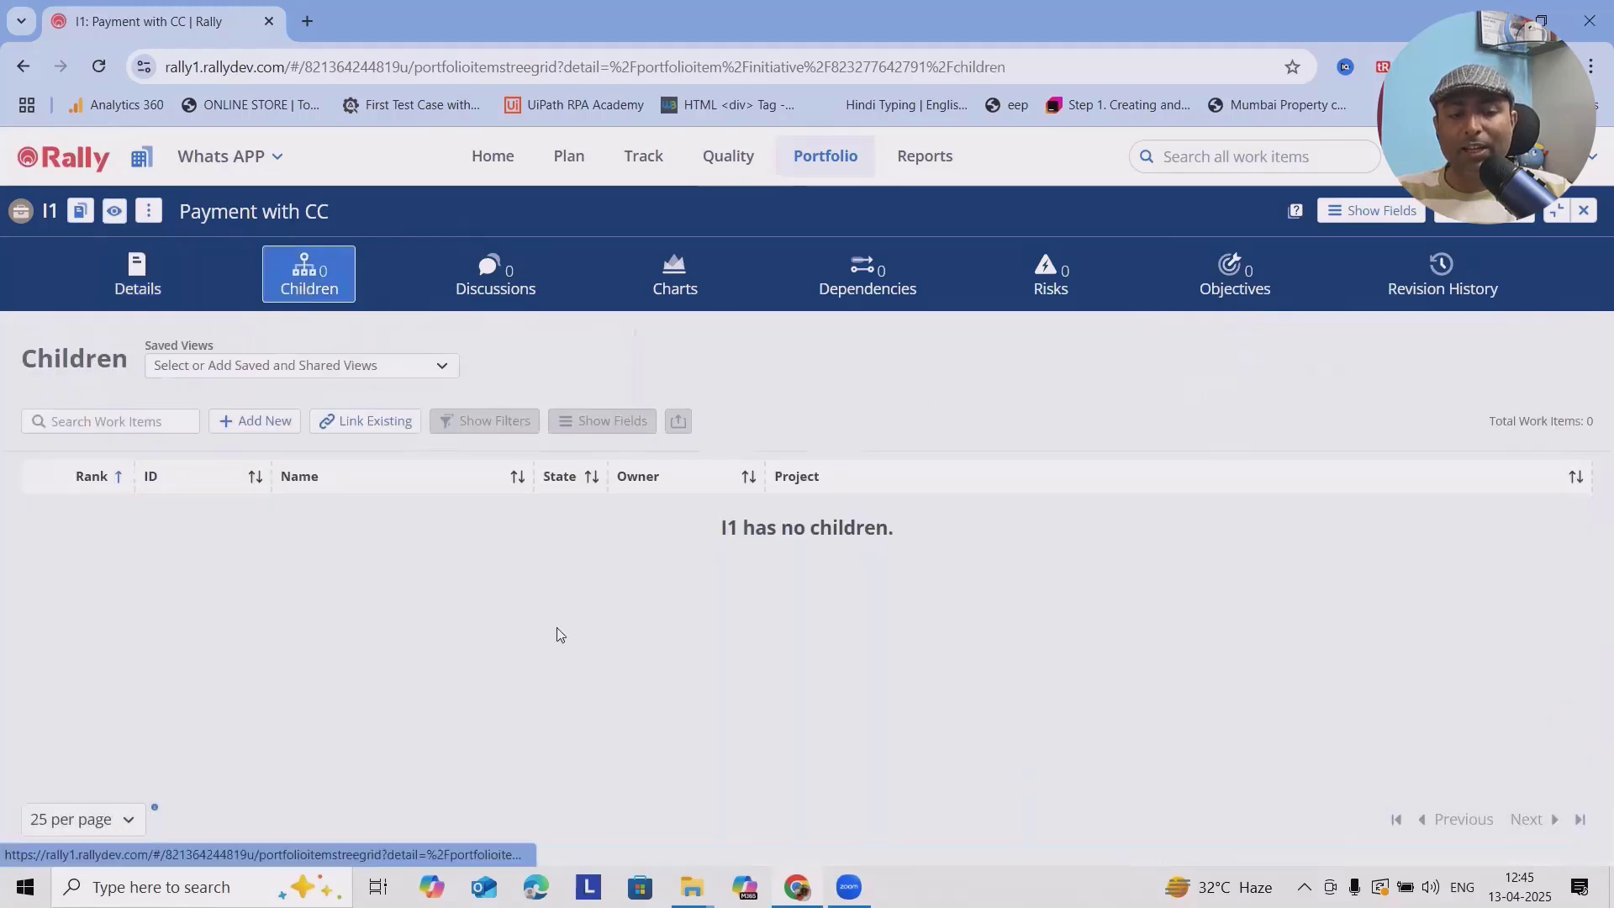
pyautogui.click(255, 421)
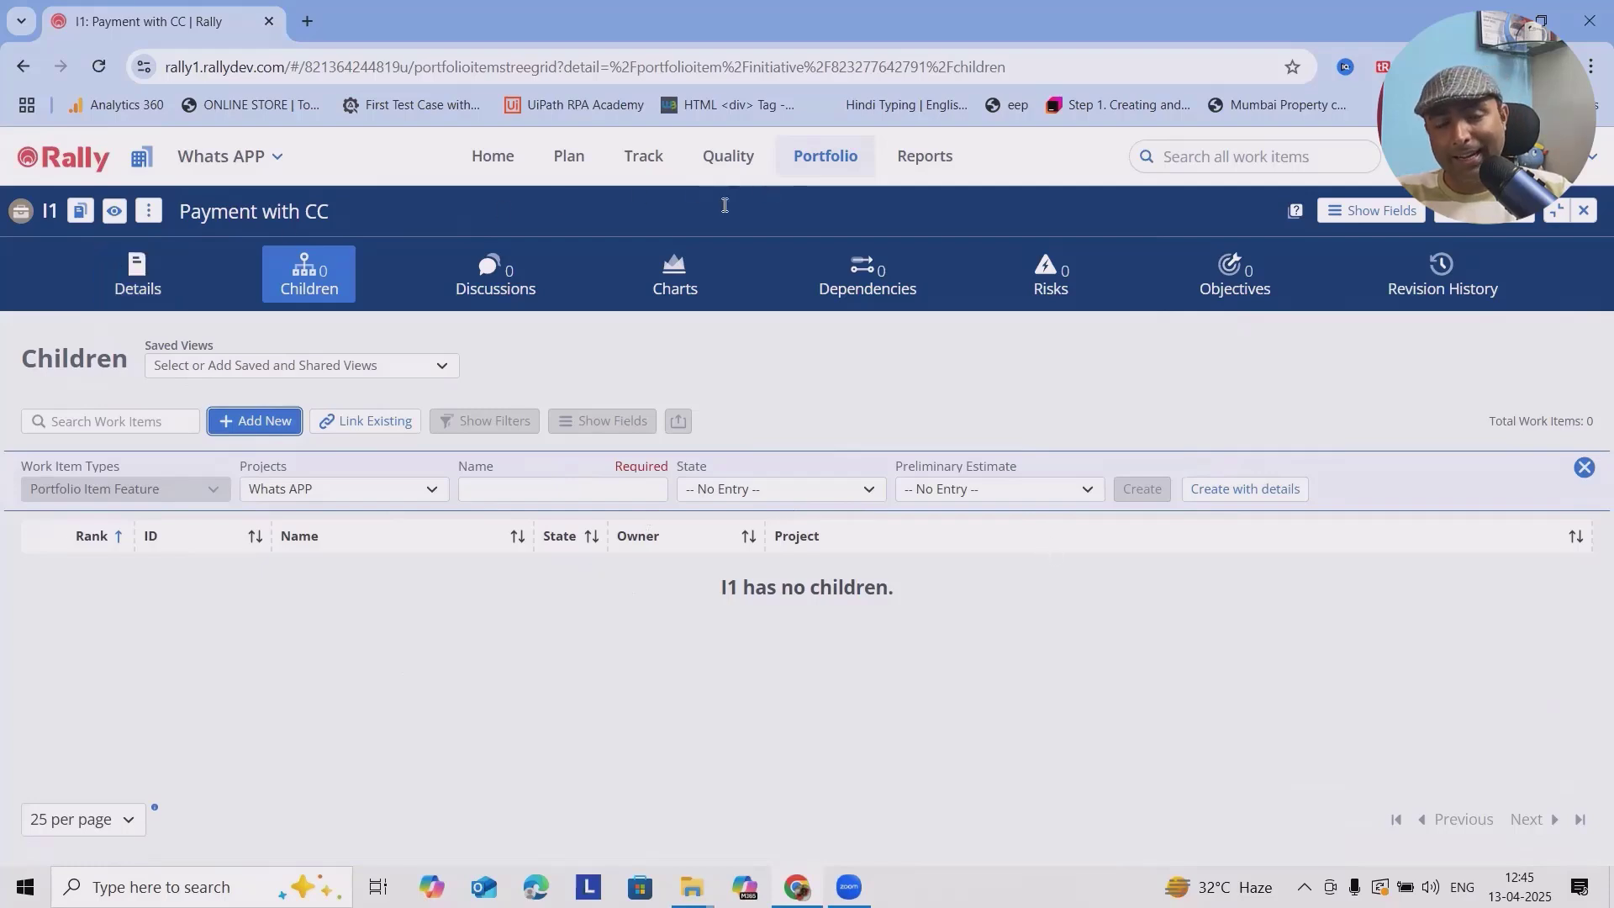
# - Return to the portfolio items, switch to the Feature level, and open the user stories of the Payment History feature
pyautogui.click(569, 156)
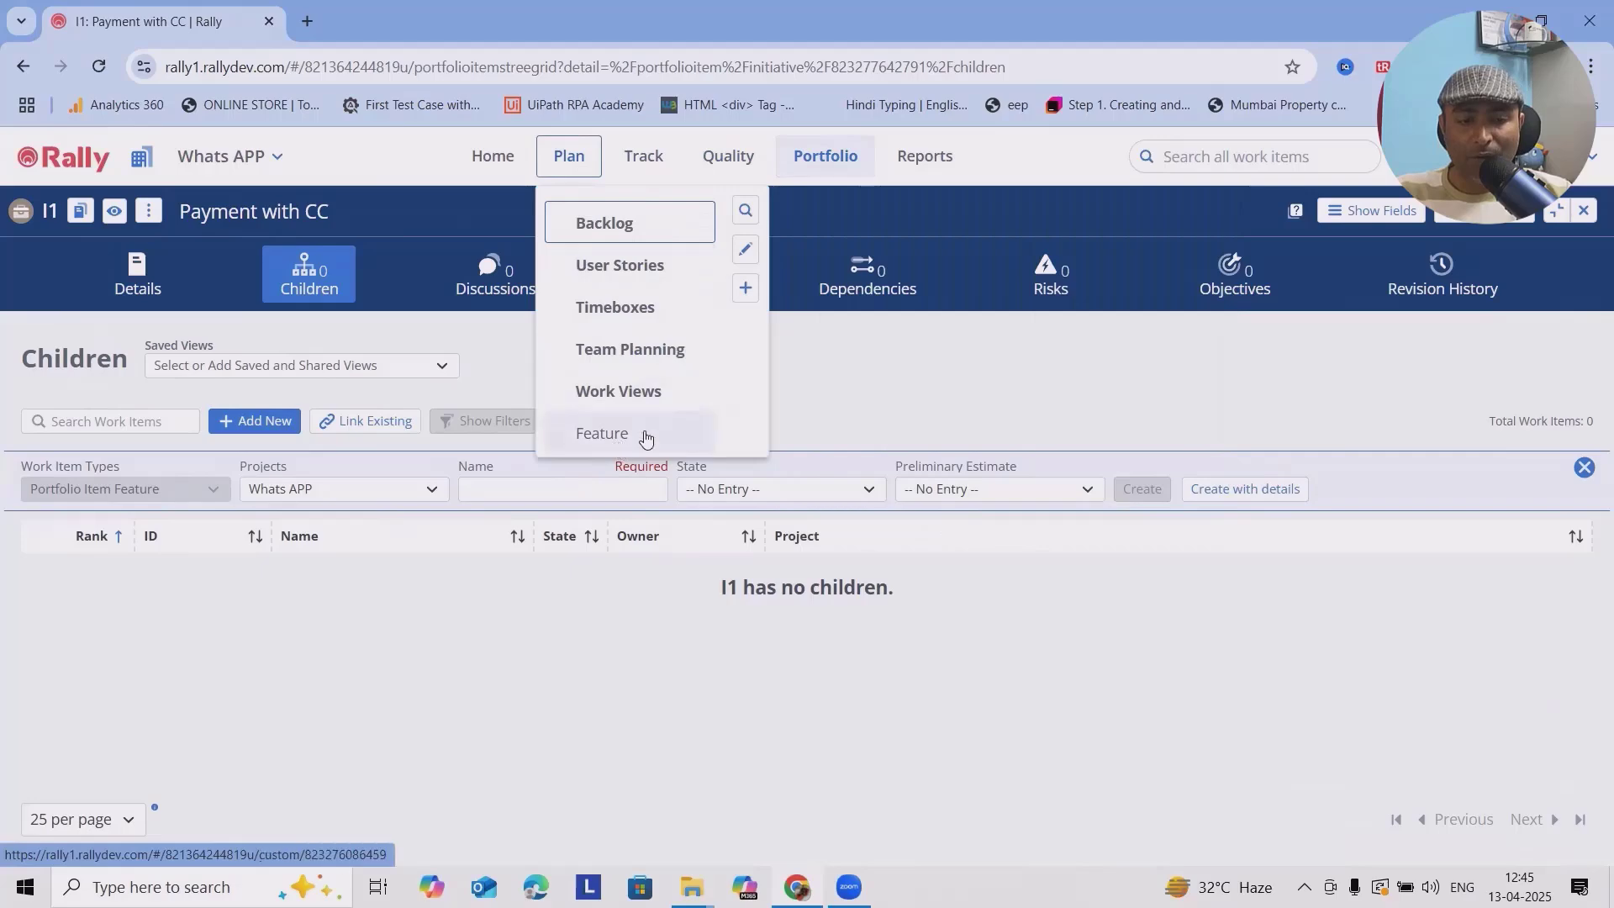
pyautogui.click(833, 164)
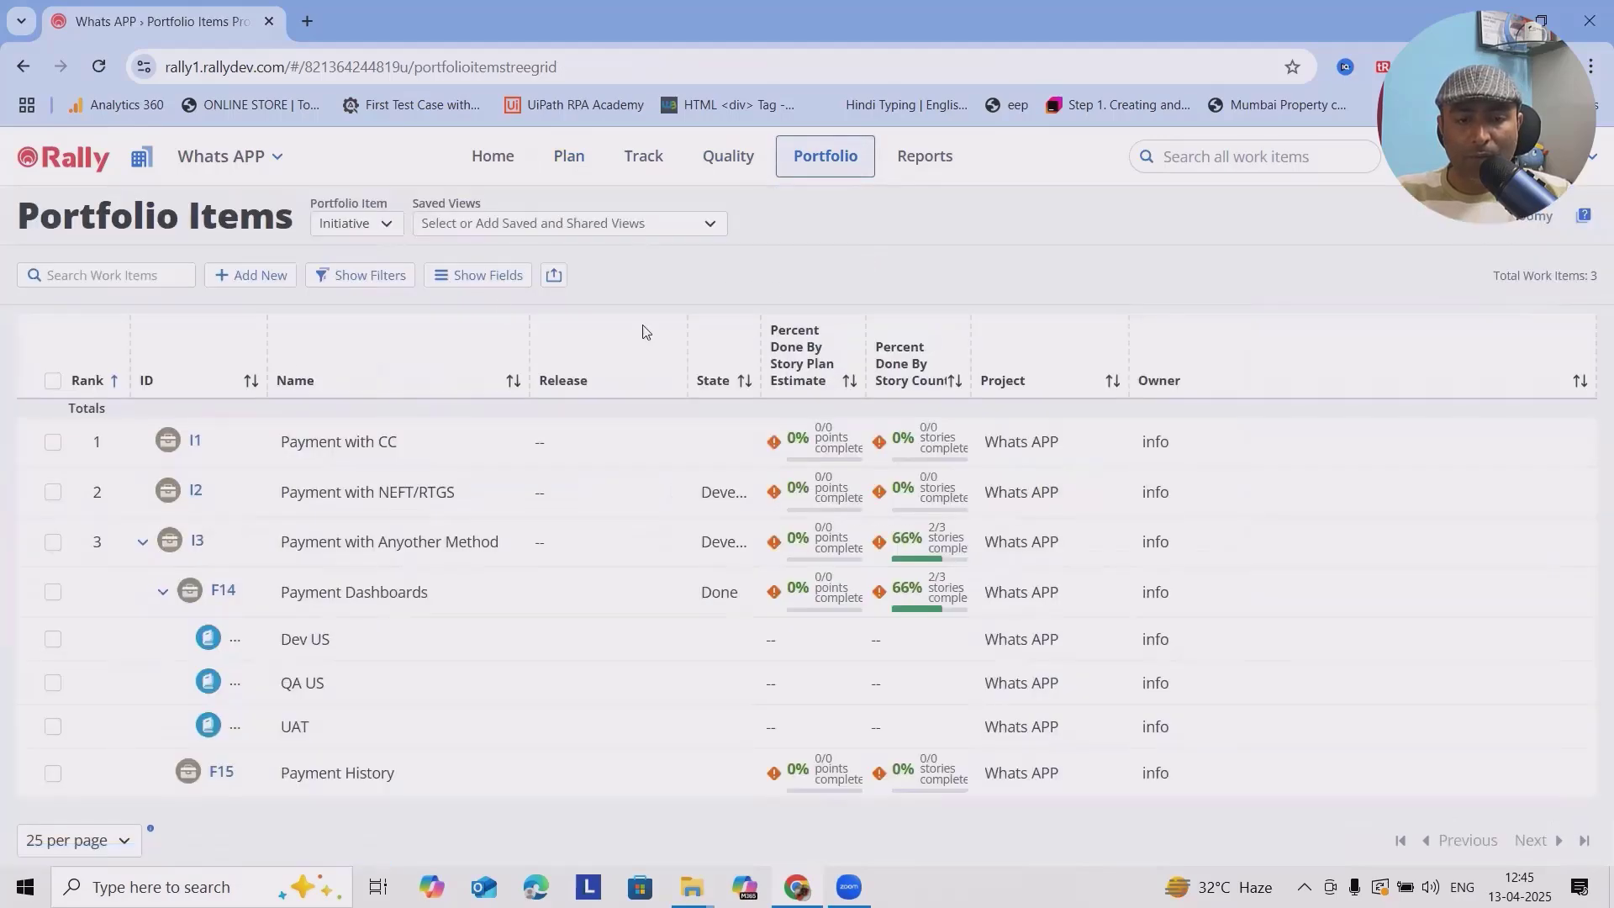
pyautogui.click(388, 233)
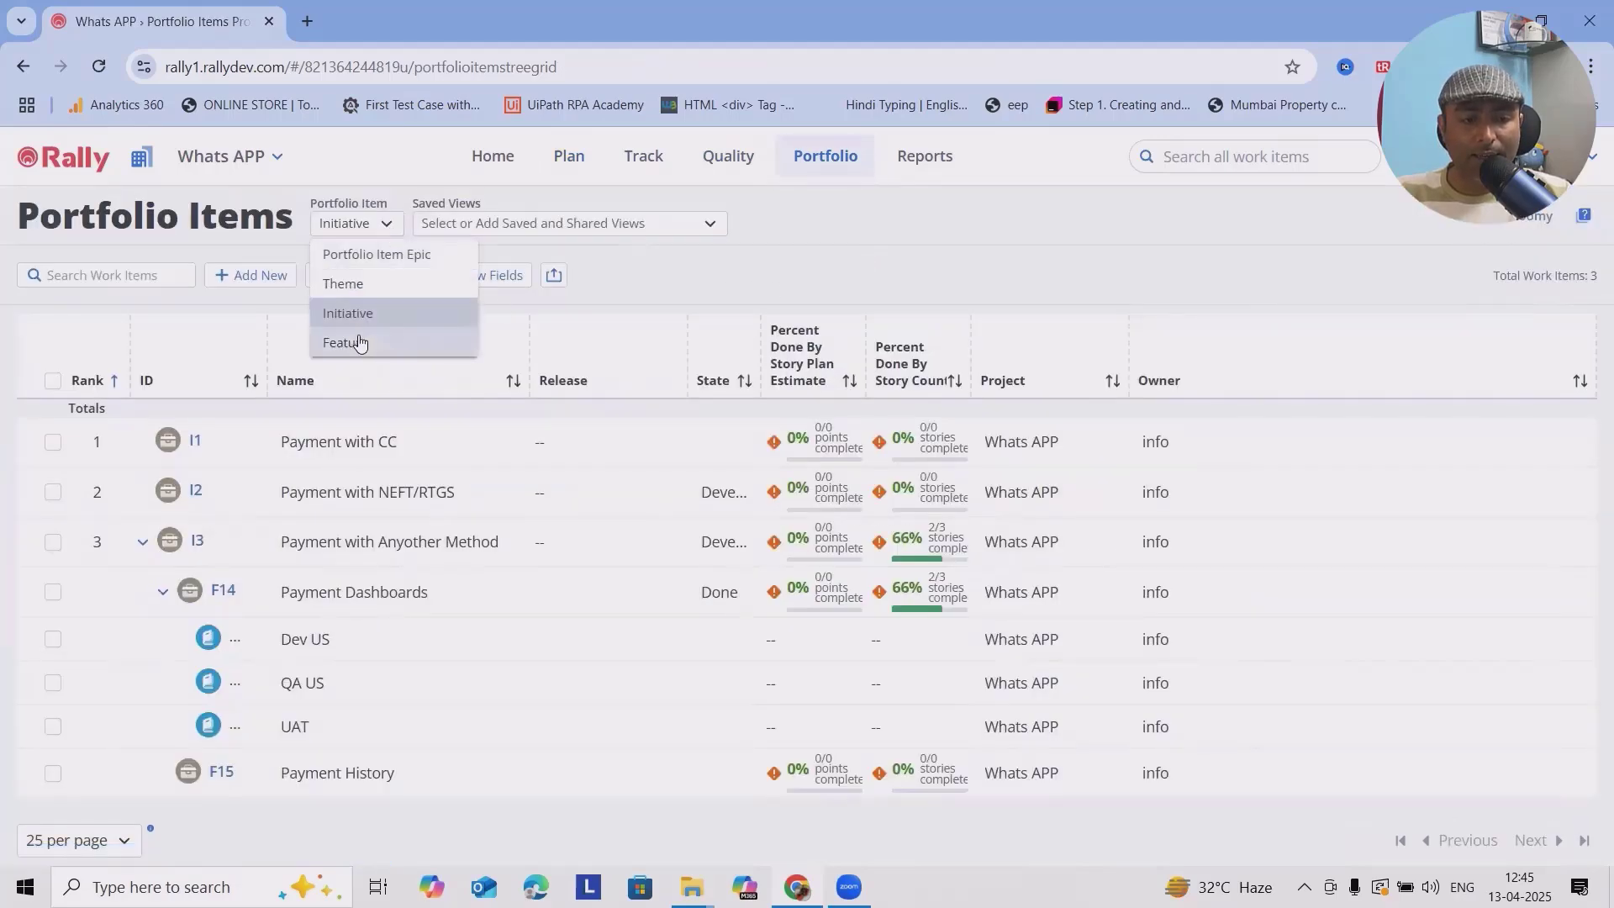
pyautogui.click(361, 343)
pyautogui.click(141, 442)
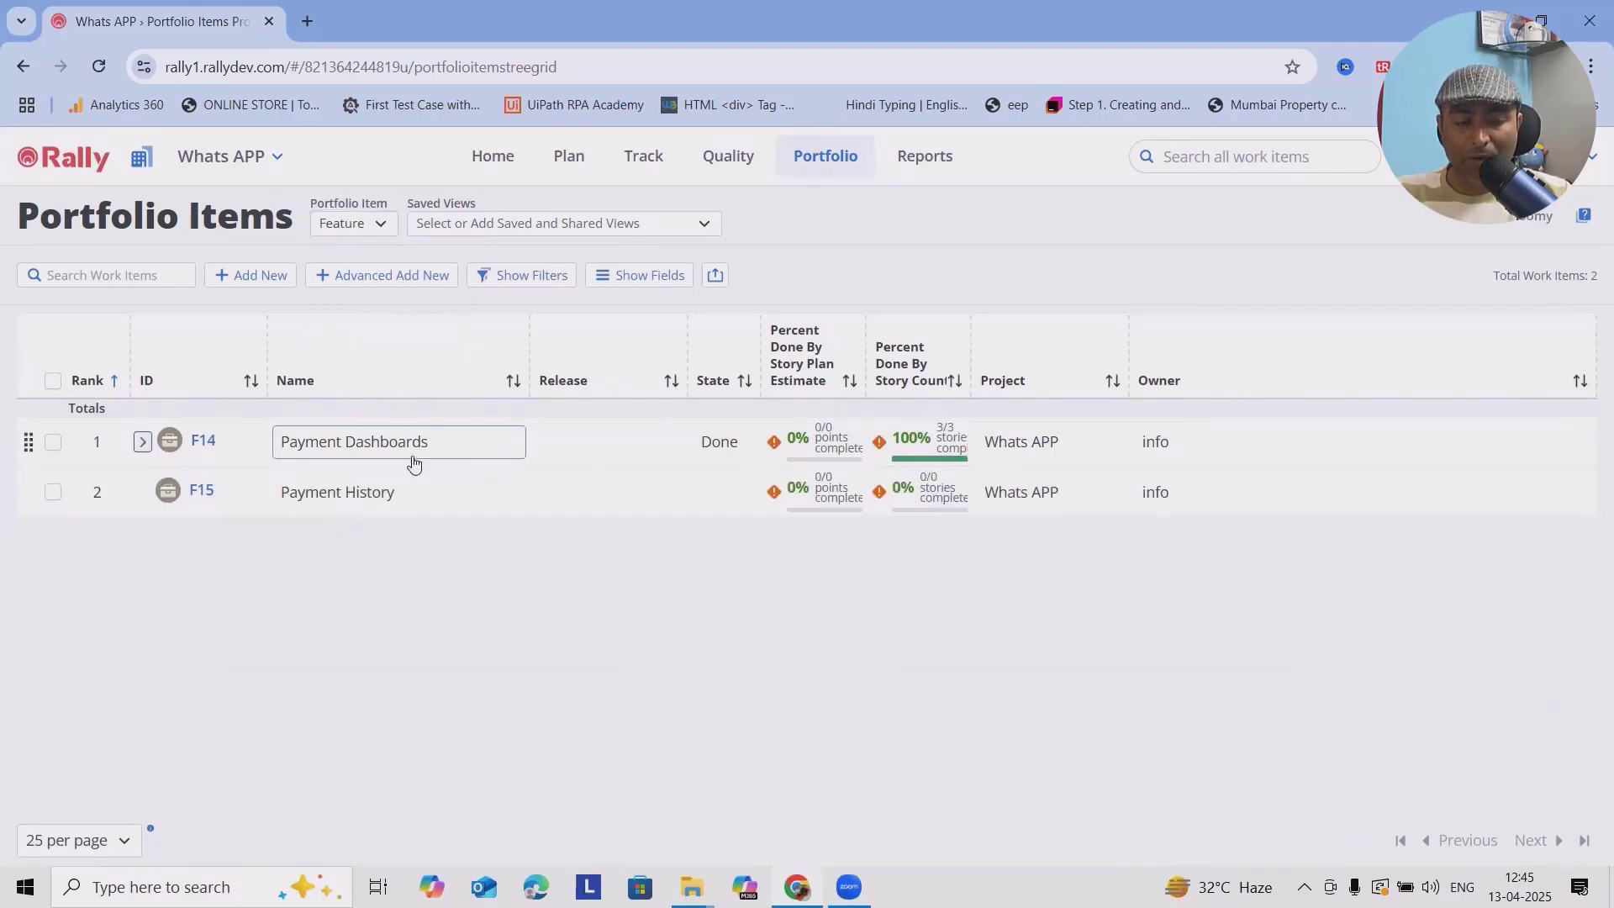
pyautogui.click(195, 494)
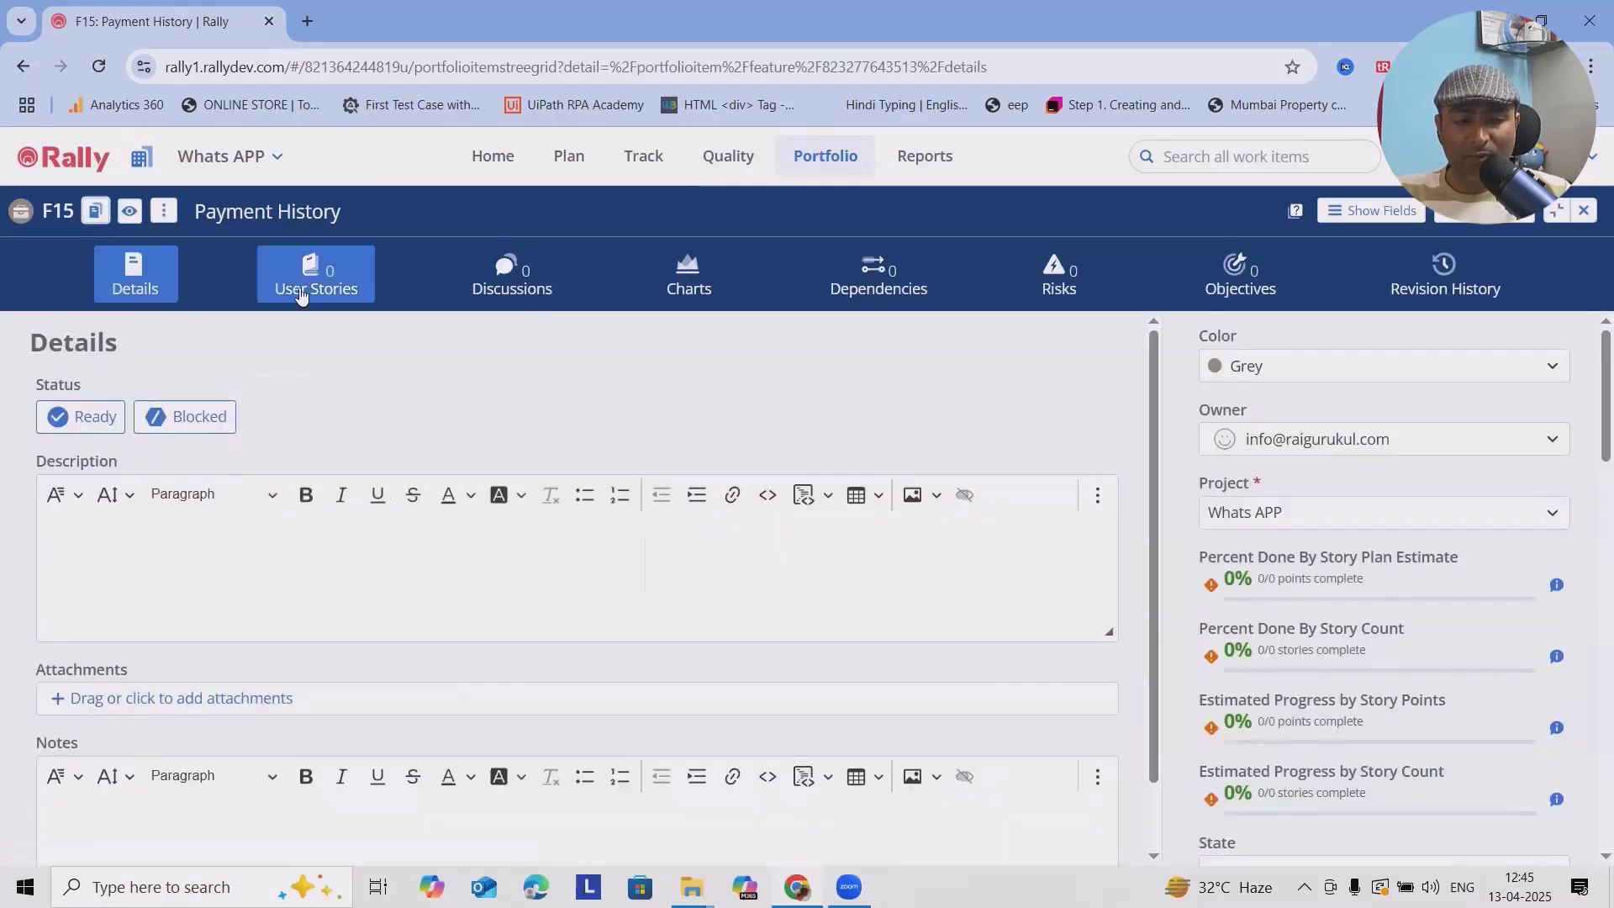
pyautogui.click(316, 278)
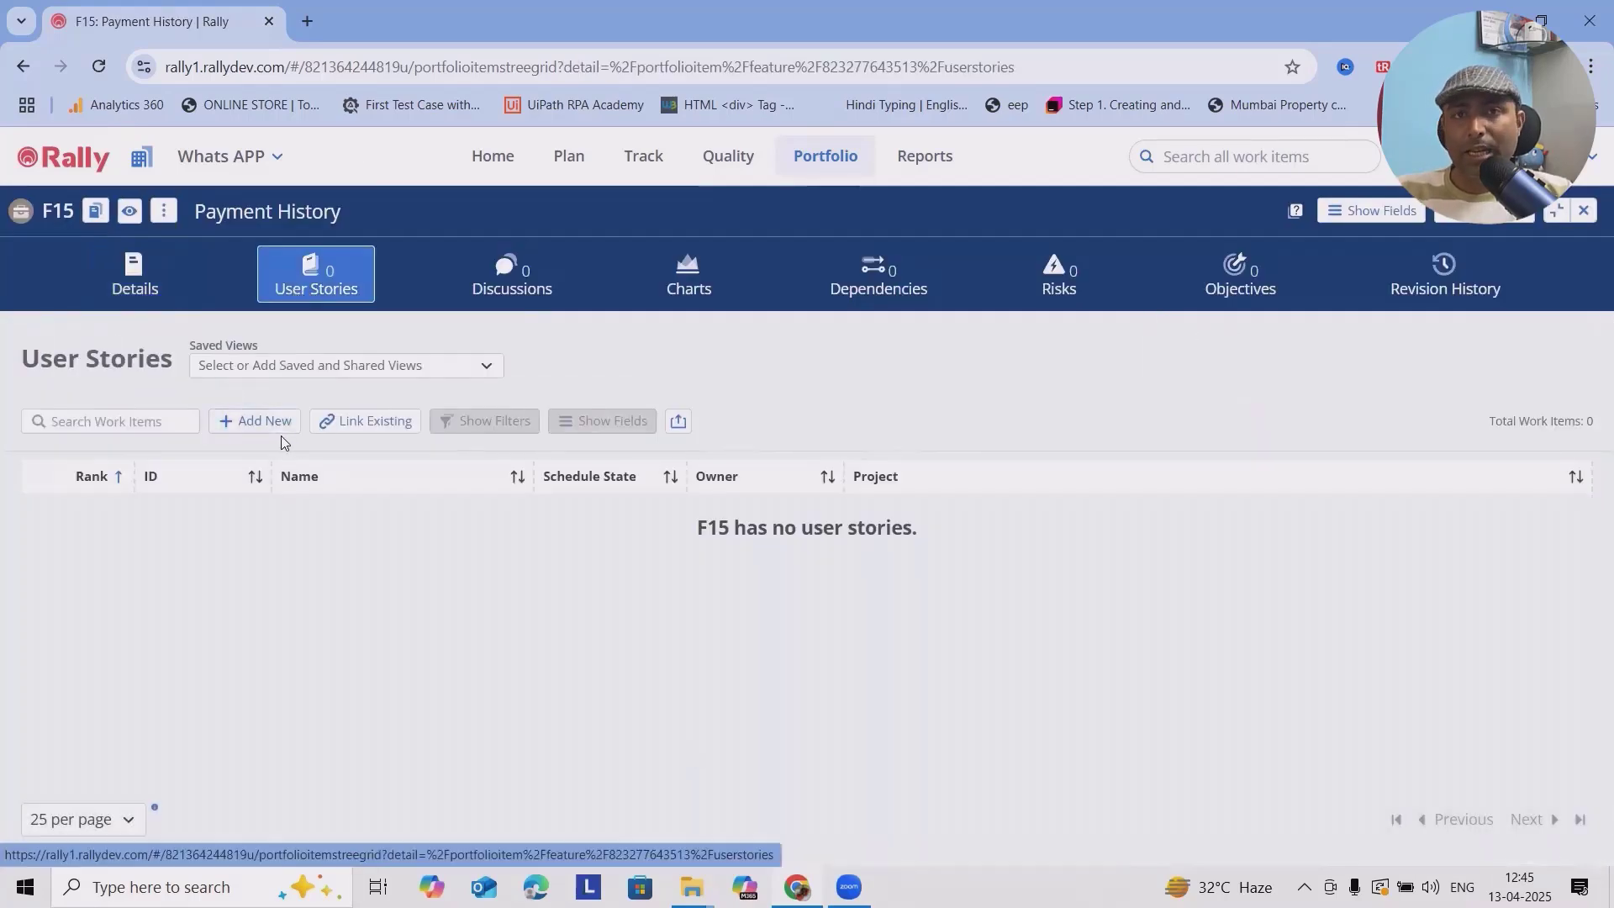
# - Add a user story named DEV Payment History to the Payment History feature
pyautogui.click(282, 432)
pyautogui.click(475, 490)
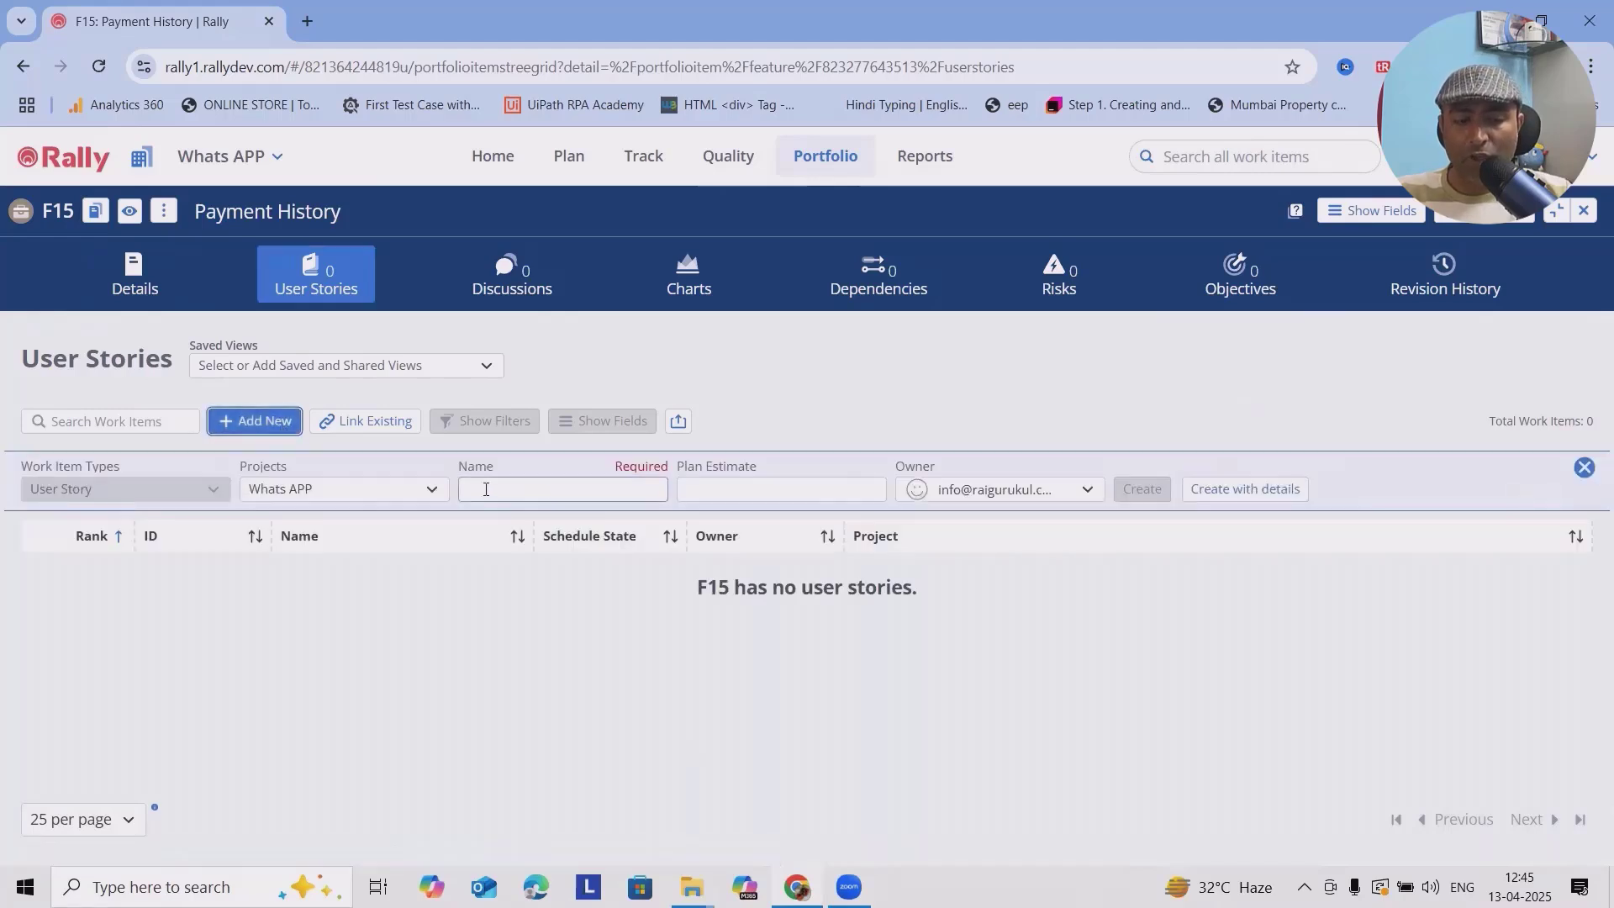
pyautogui.write('DEV')
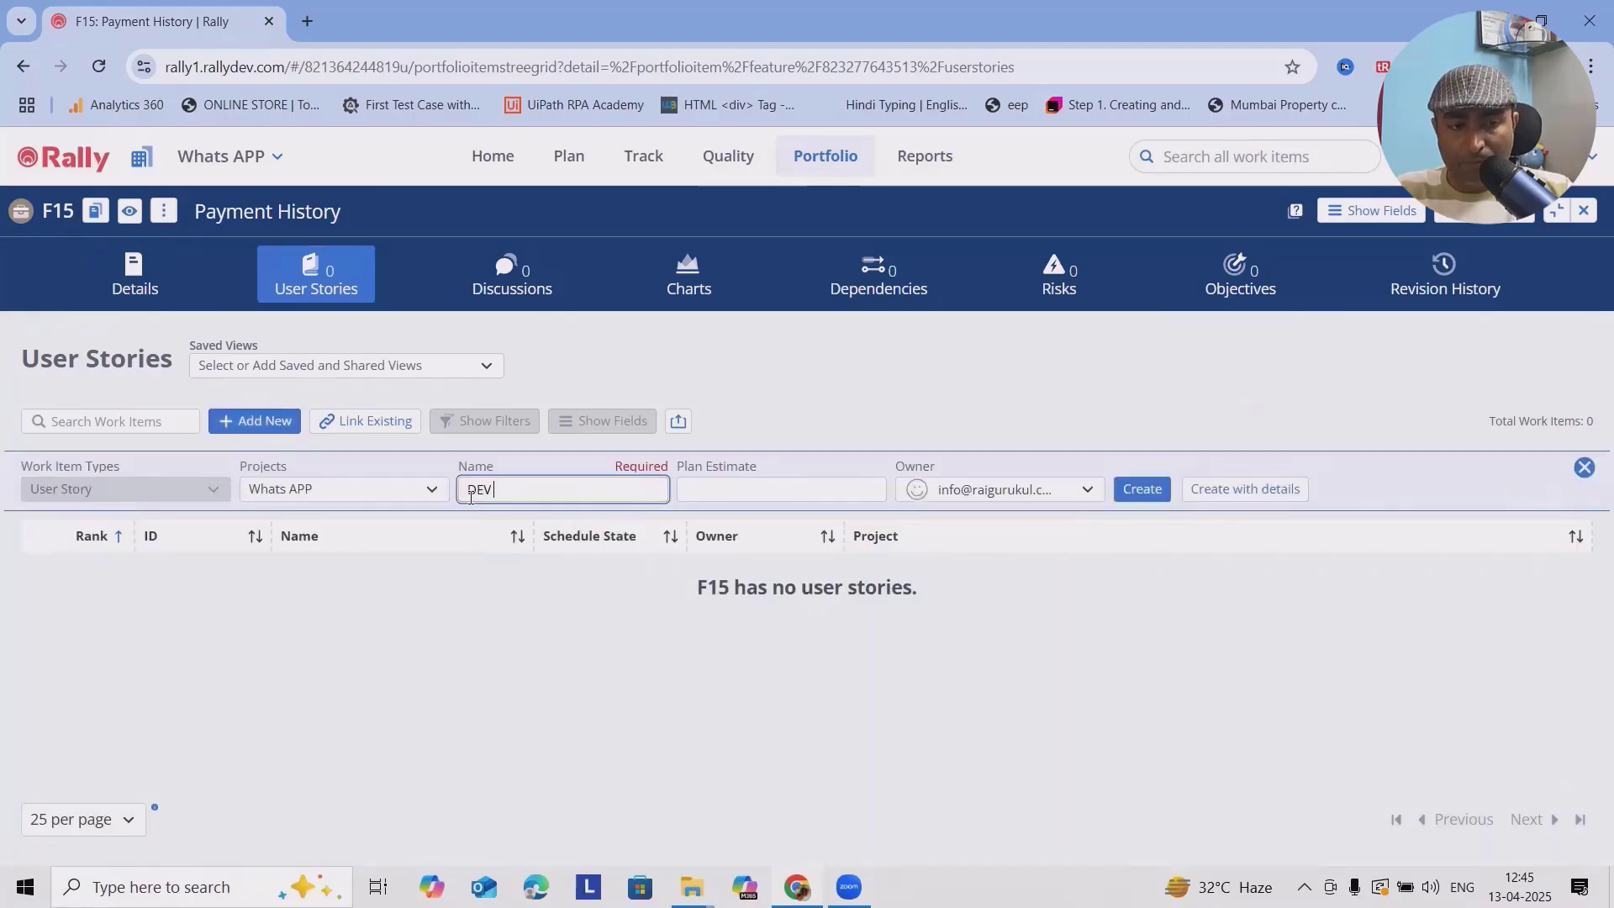
pyautogui.click(321, 207)
pyautogui.moveTo(383, 207); pyautogui.dragTo(47, 246)
pyautogui.hotkey('ctrl', 'c')
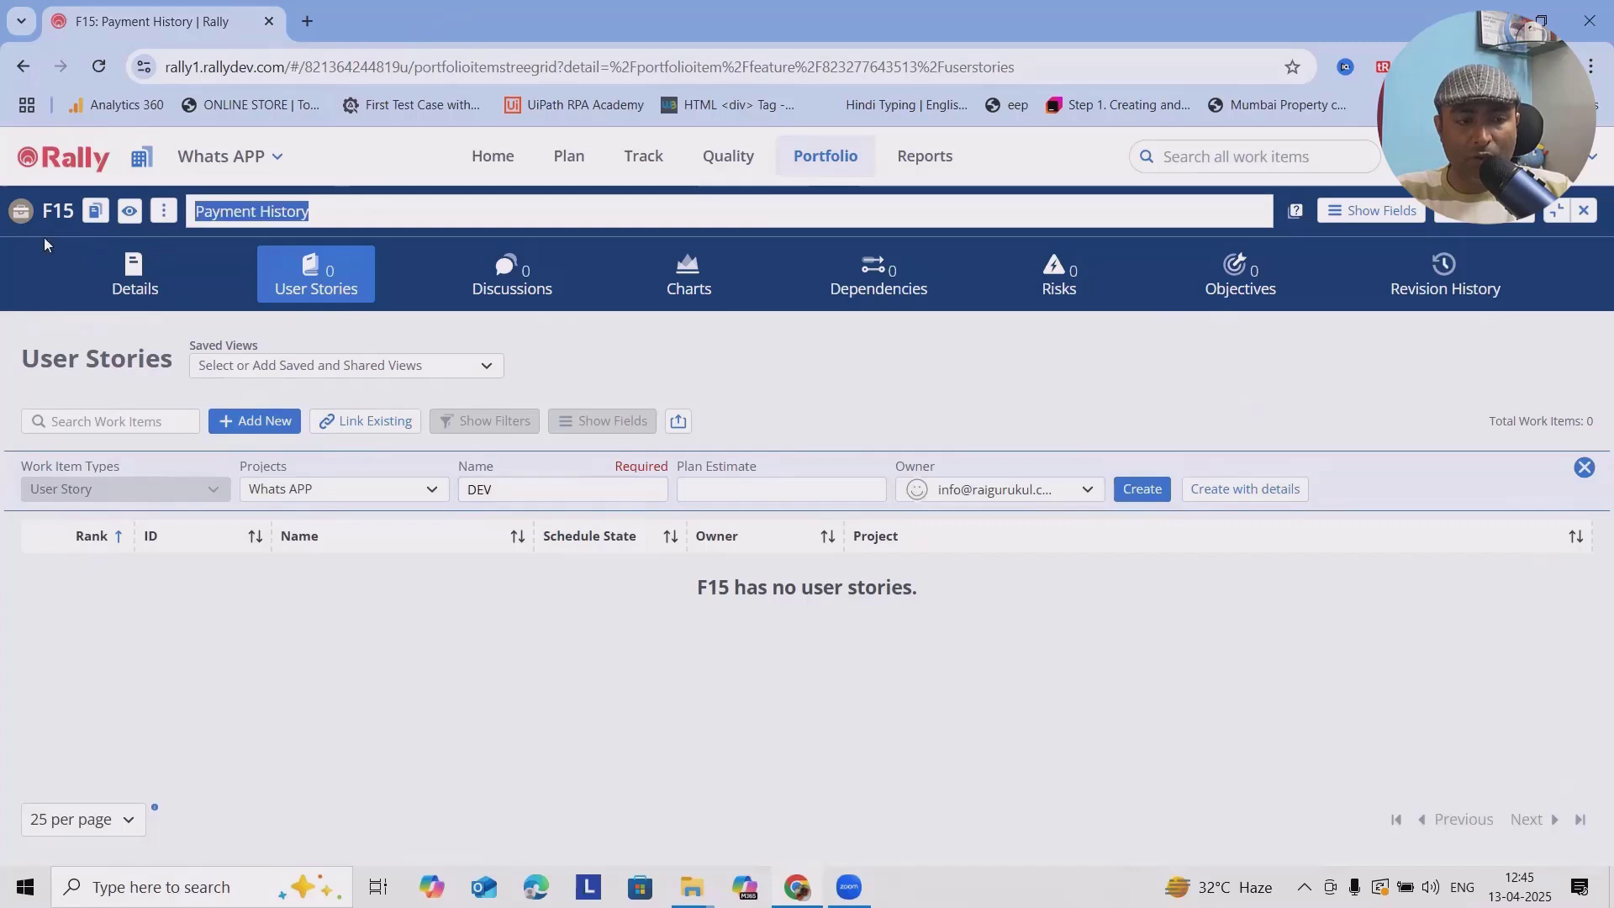
pyautogui.click(1142, 488)
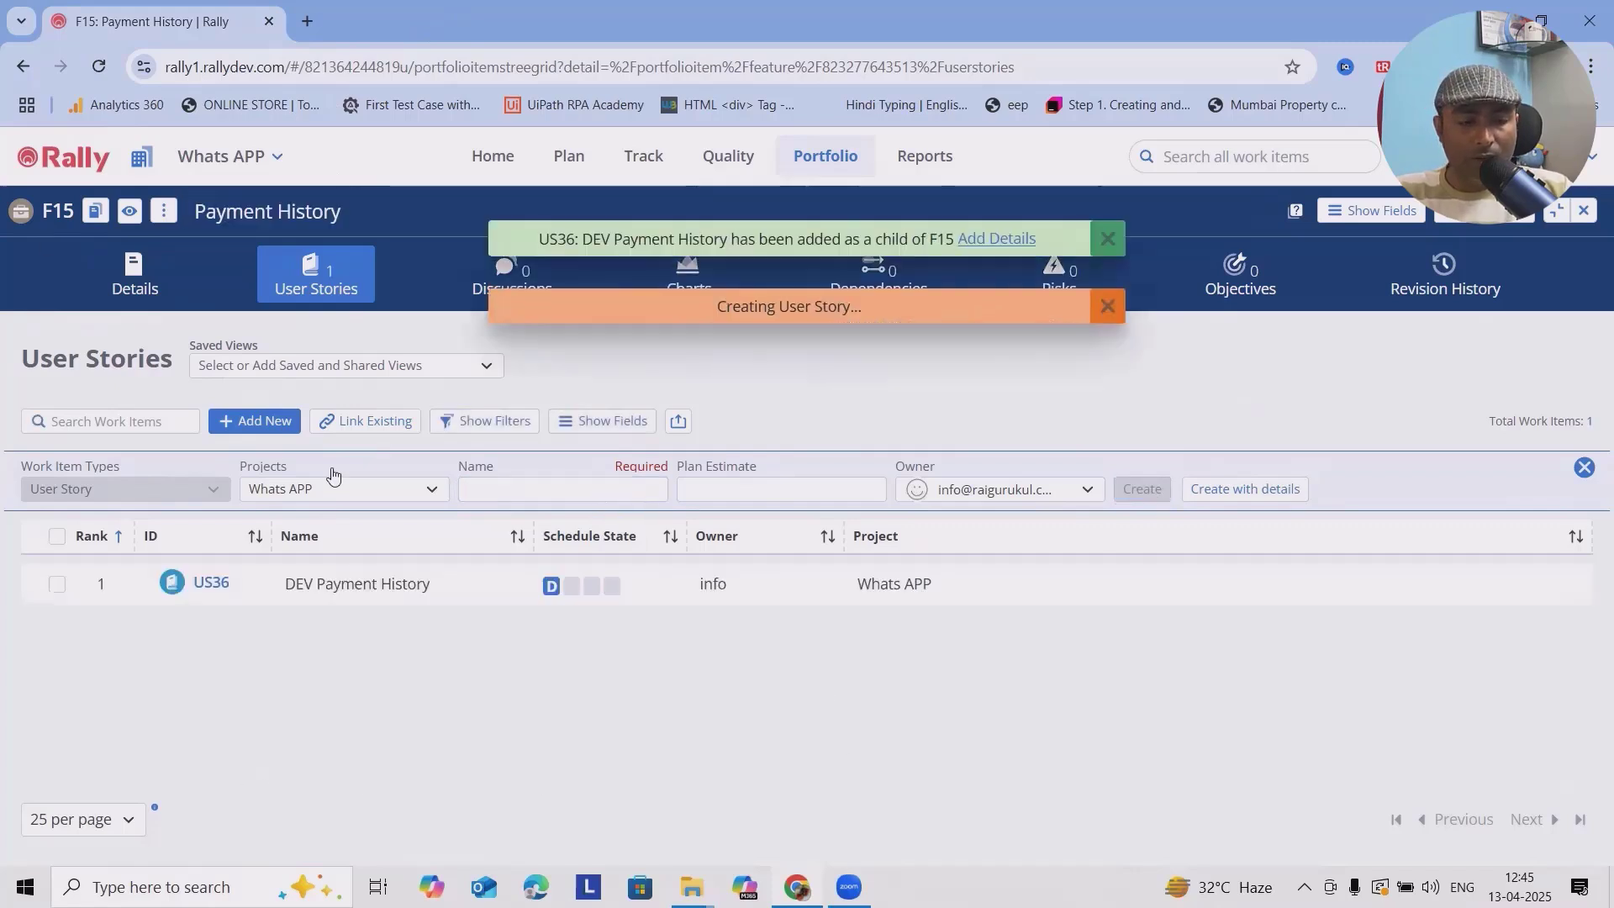
# - Add a second user story named QA Payment History to the Payment History feature
pyautogui.click(260, 421)
pyautogui.write('QA')
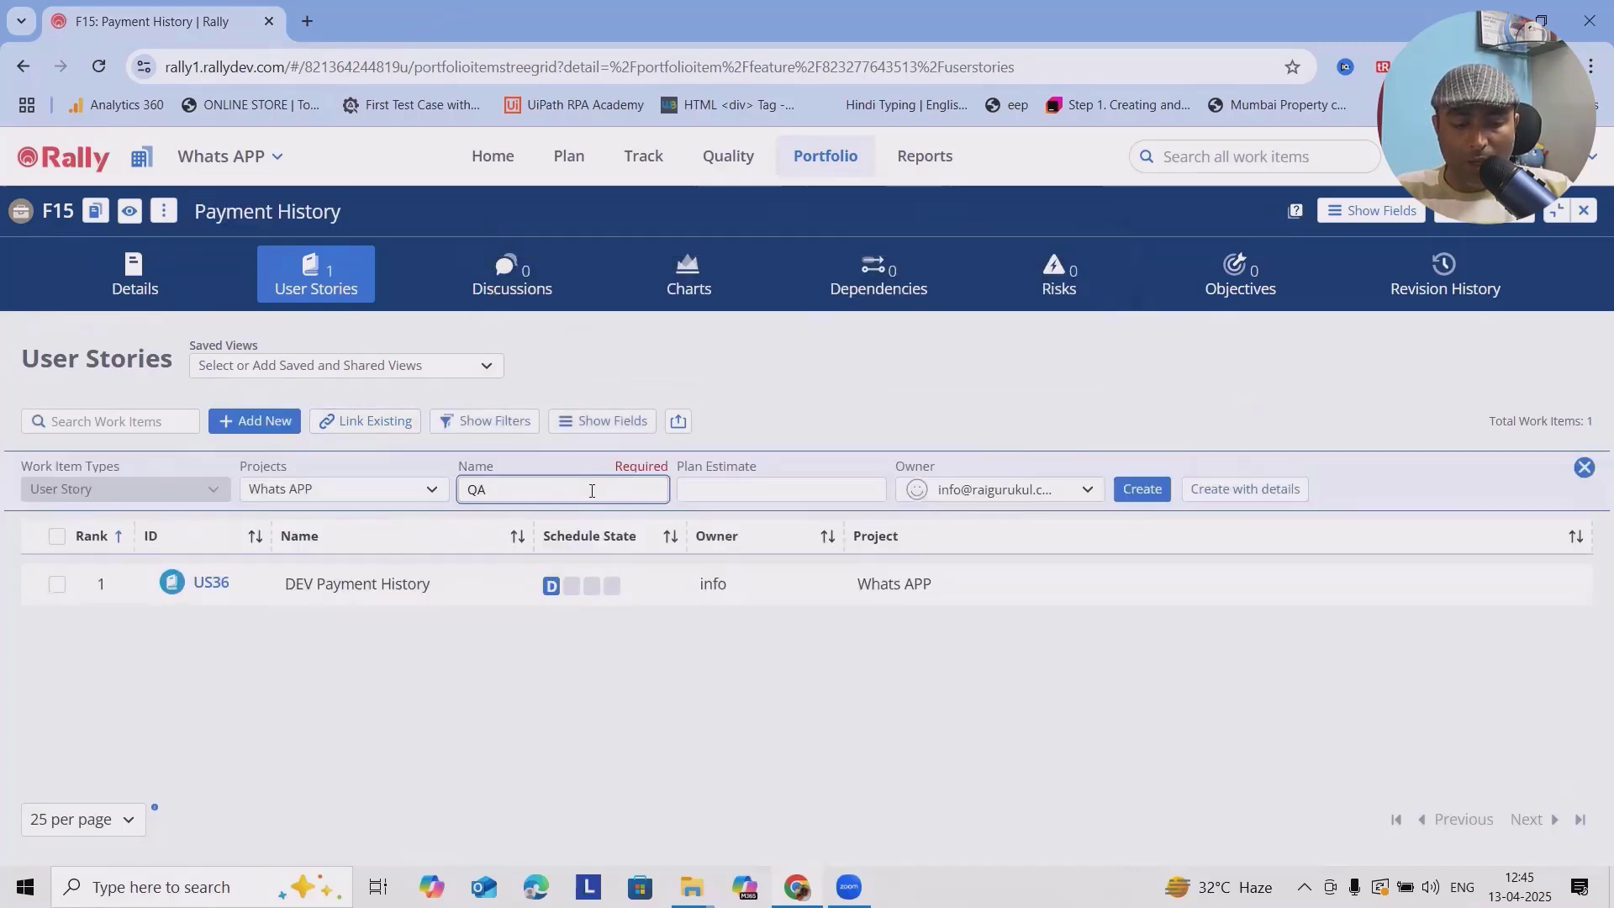
pyautogui.hotkey('ctrl', 'v')
pyautogui.press('Return')
# - Add a third user story named UAT Payment History to the Payment History feature
pyautogui.write('U')
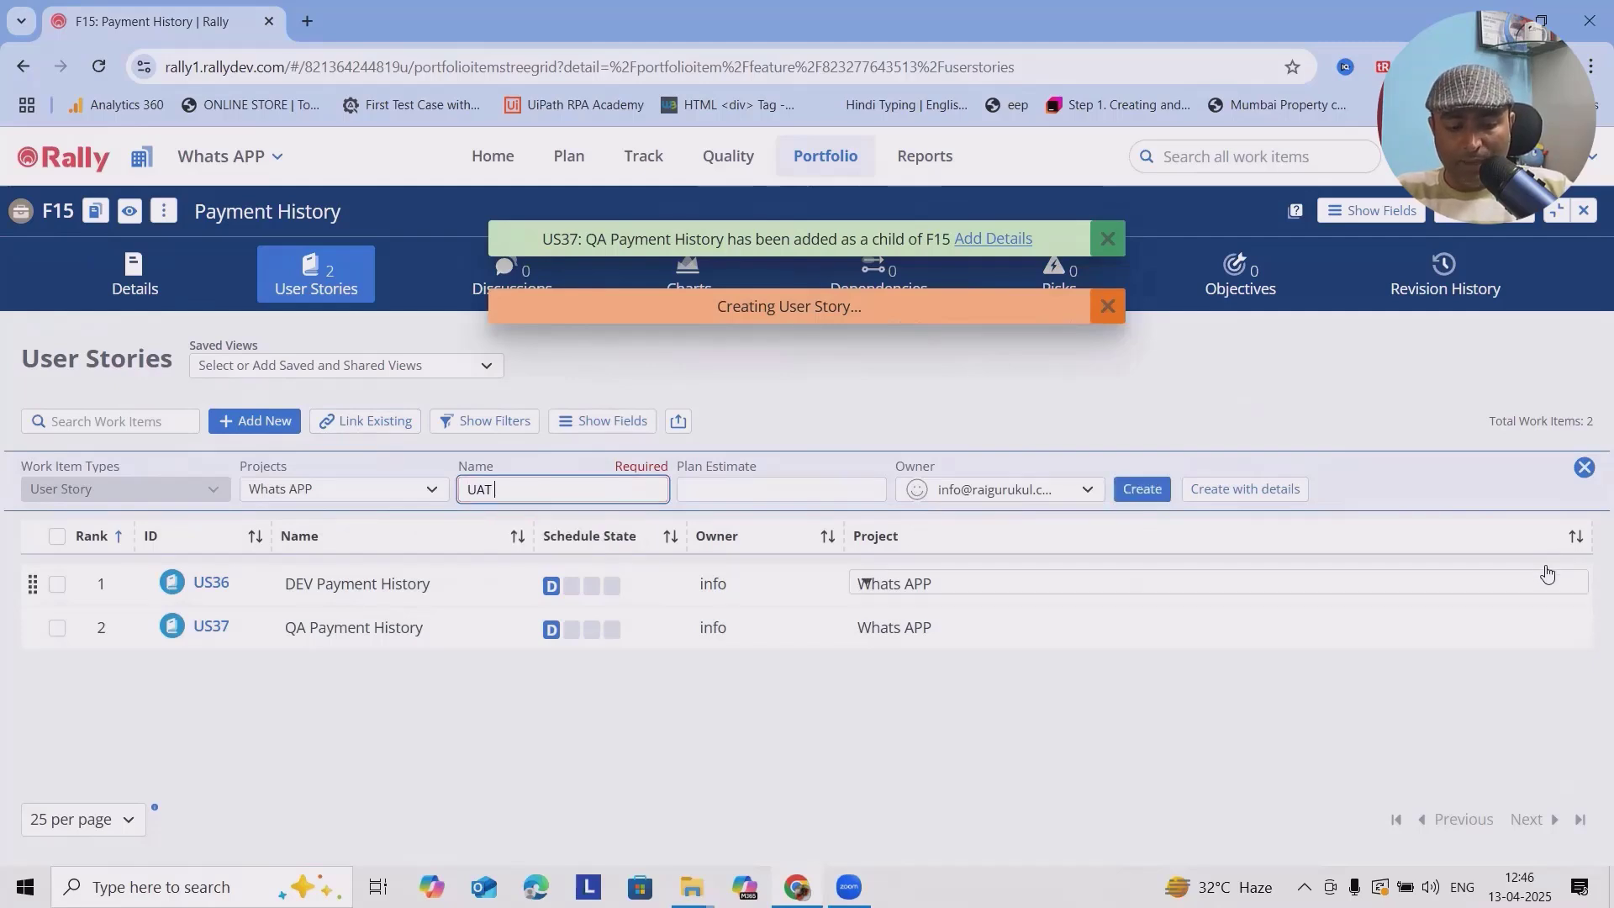
pyautogui.write('AT')
pyautogui.hotkey('ctrl', 'v')
pyautogui.click(1141, 490)
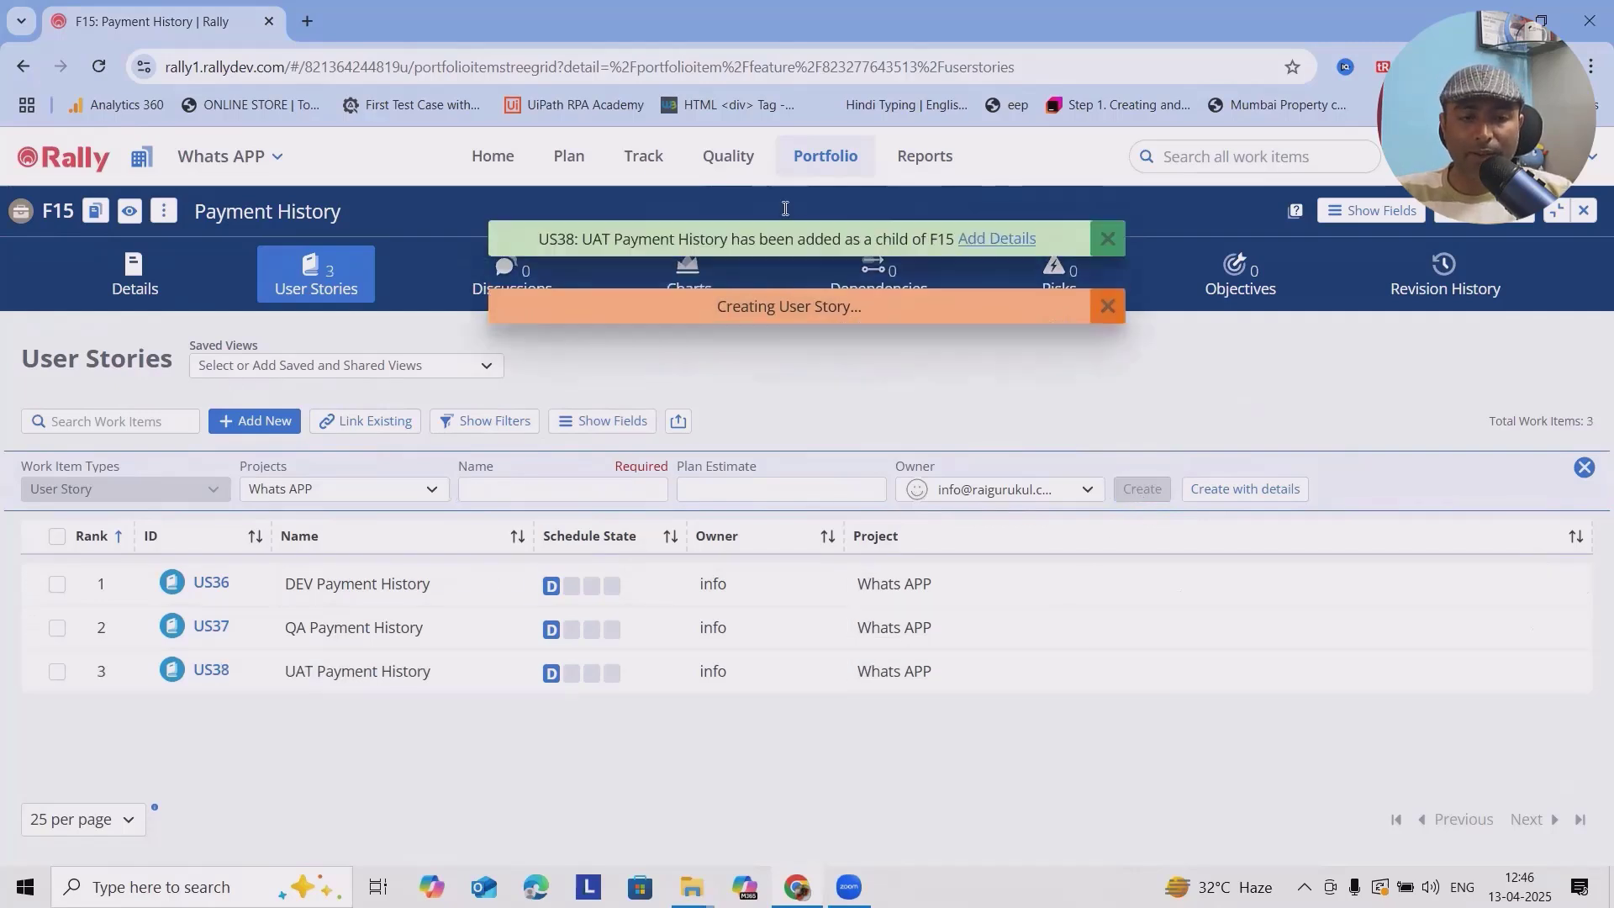
# - Return to the portfolio items and show them at the Initiative level
pyautogui.click(825, 156)
pyautogui.click(891, 220)
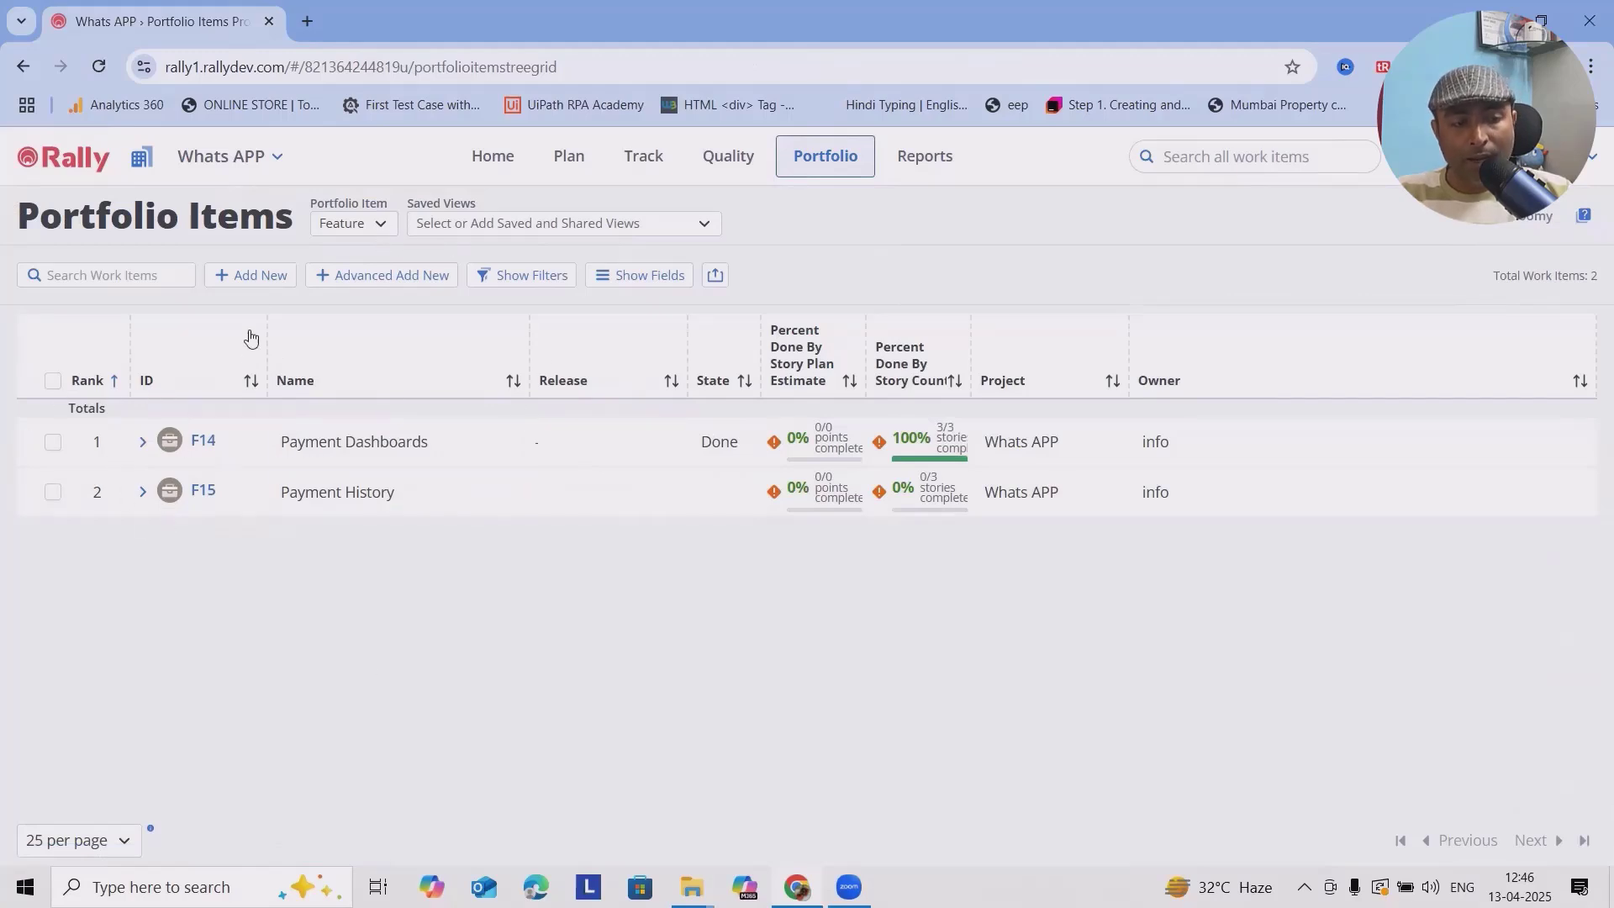
pyautogui.click(256, 276)
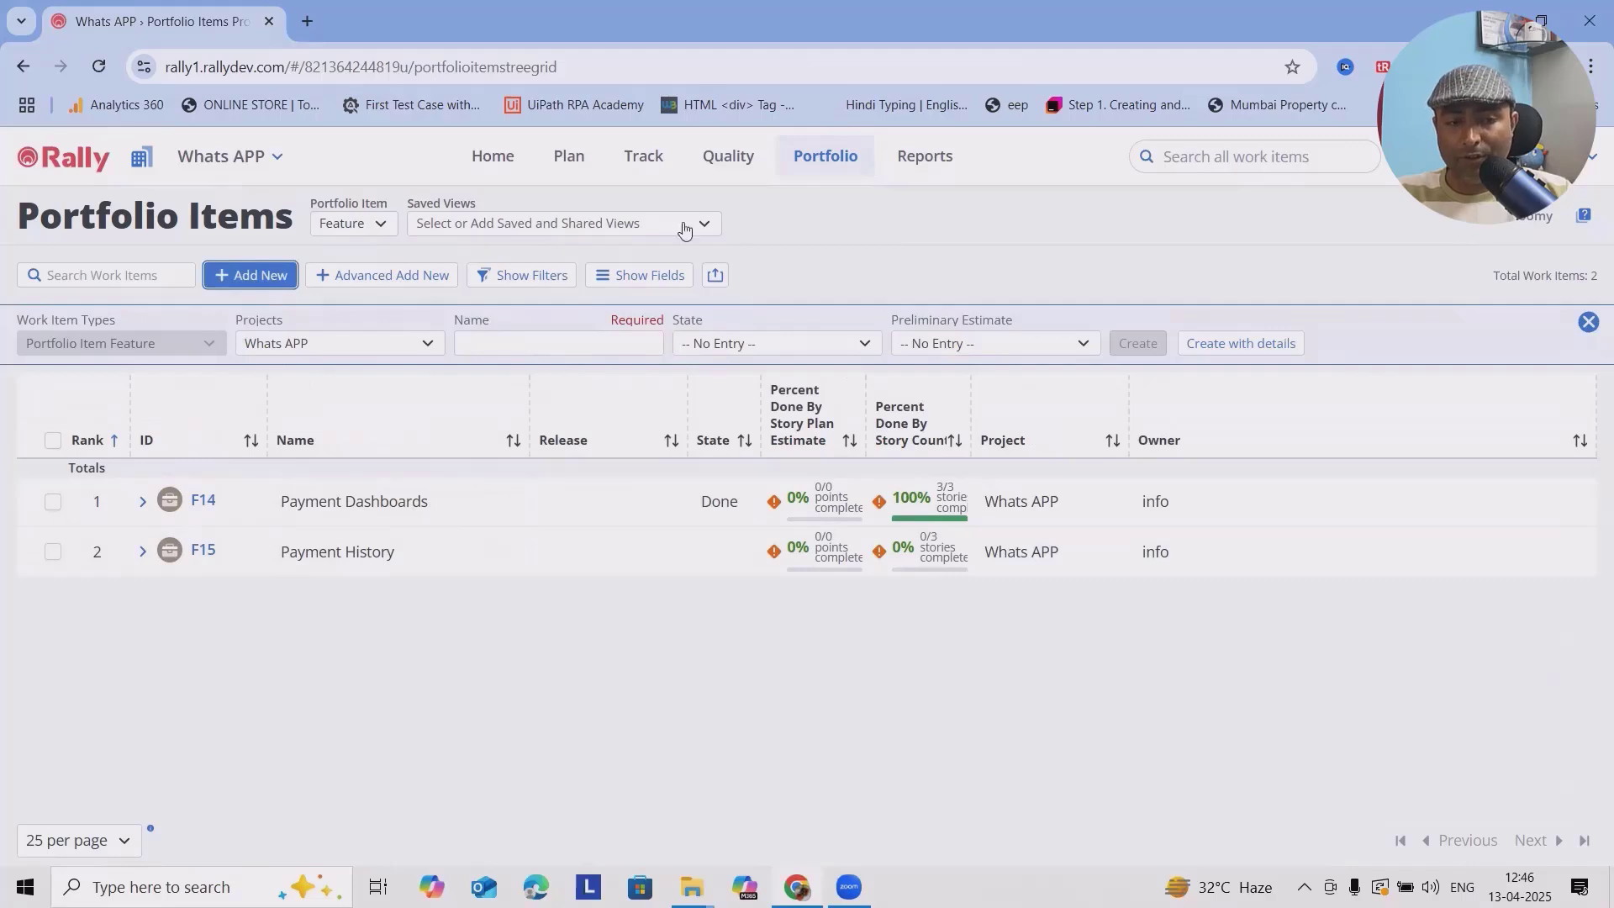
pyautogui.click(370, 224)
pyautogui.click(363, 313)
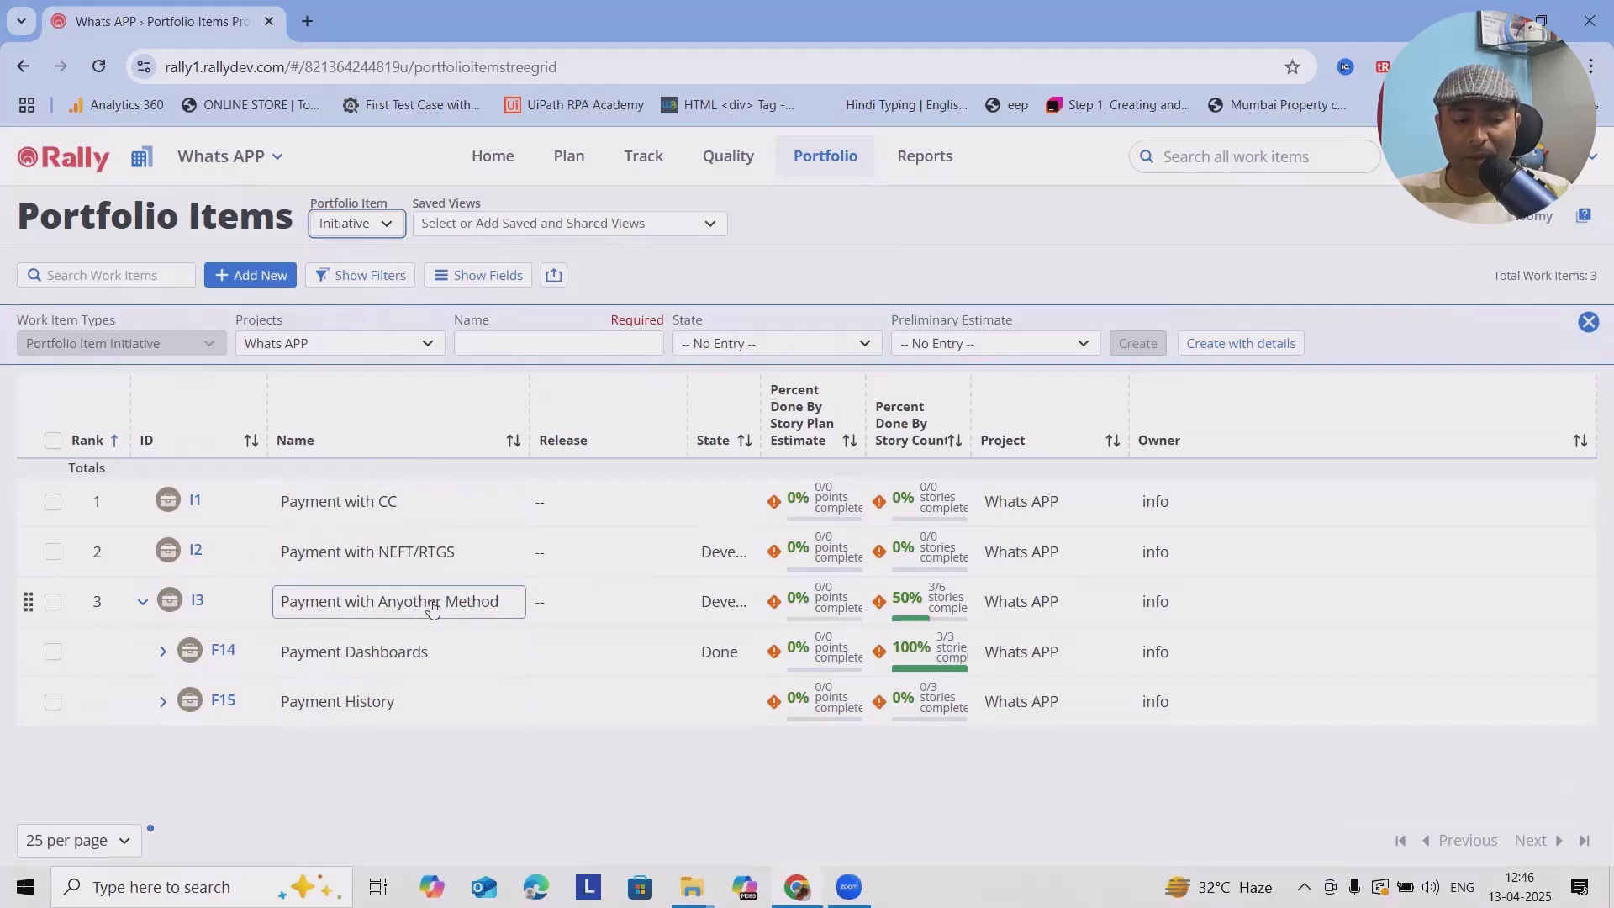
# - Copy the Payment Dashboards feature under the Payment with Anyother Method initiative
pyautogui.click(167, 655)
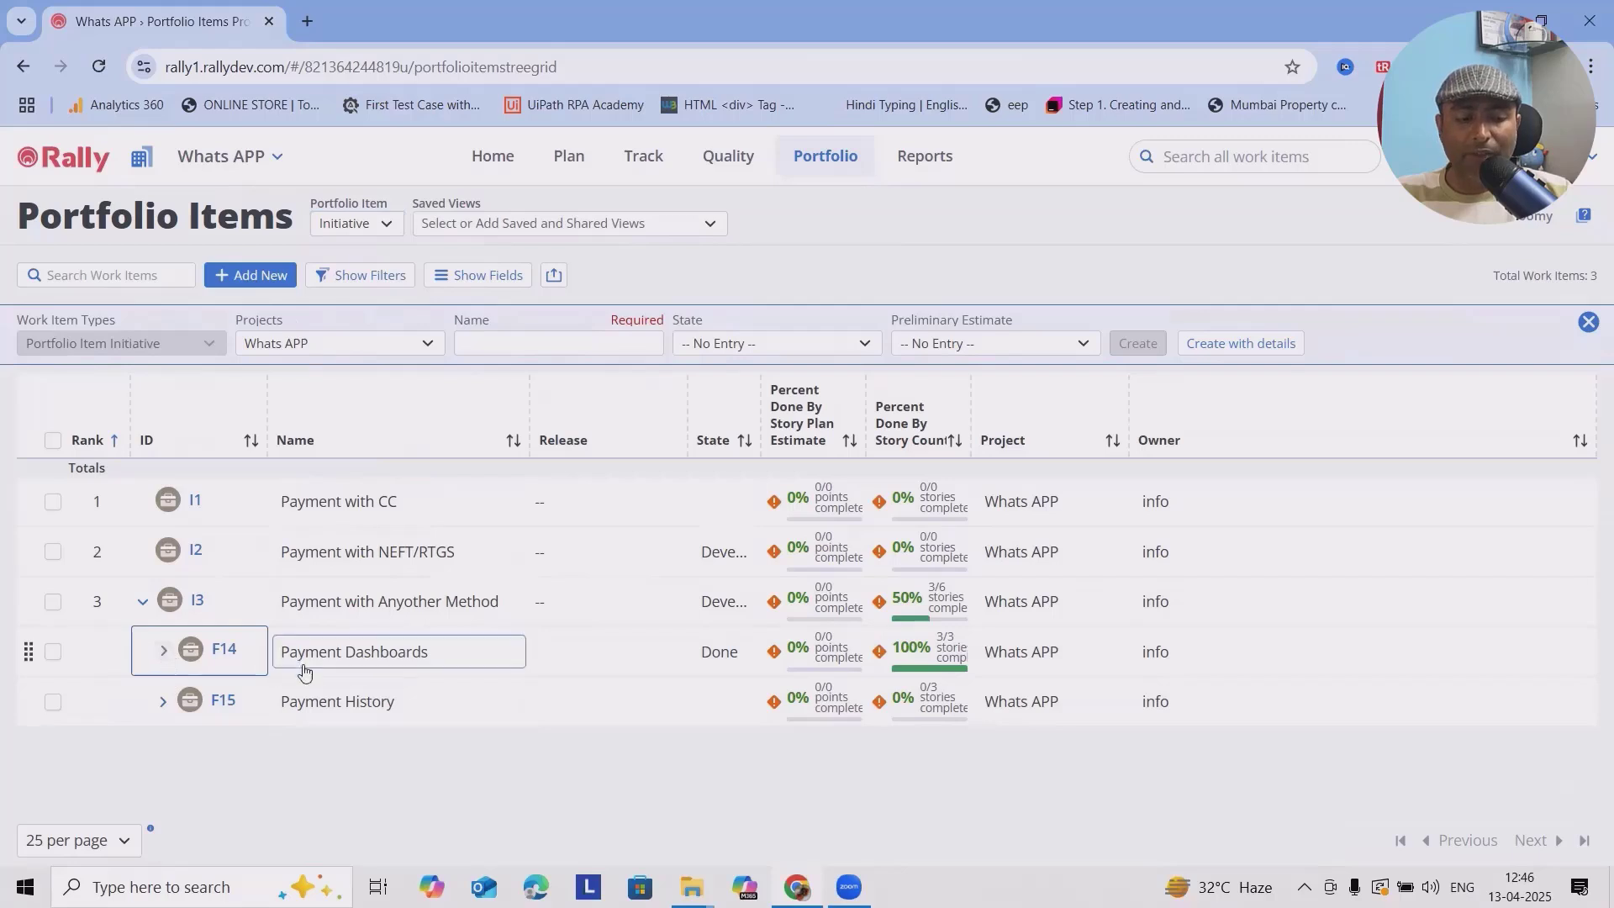
pyautogui.click(51, 661)
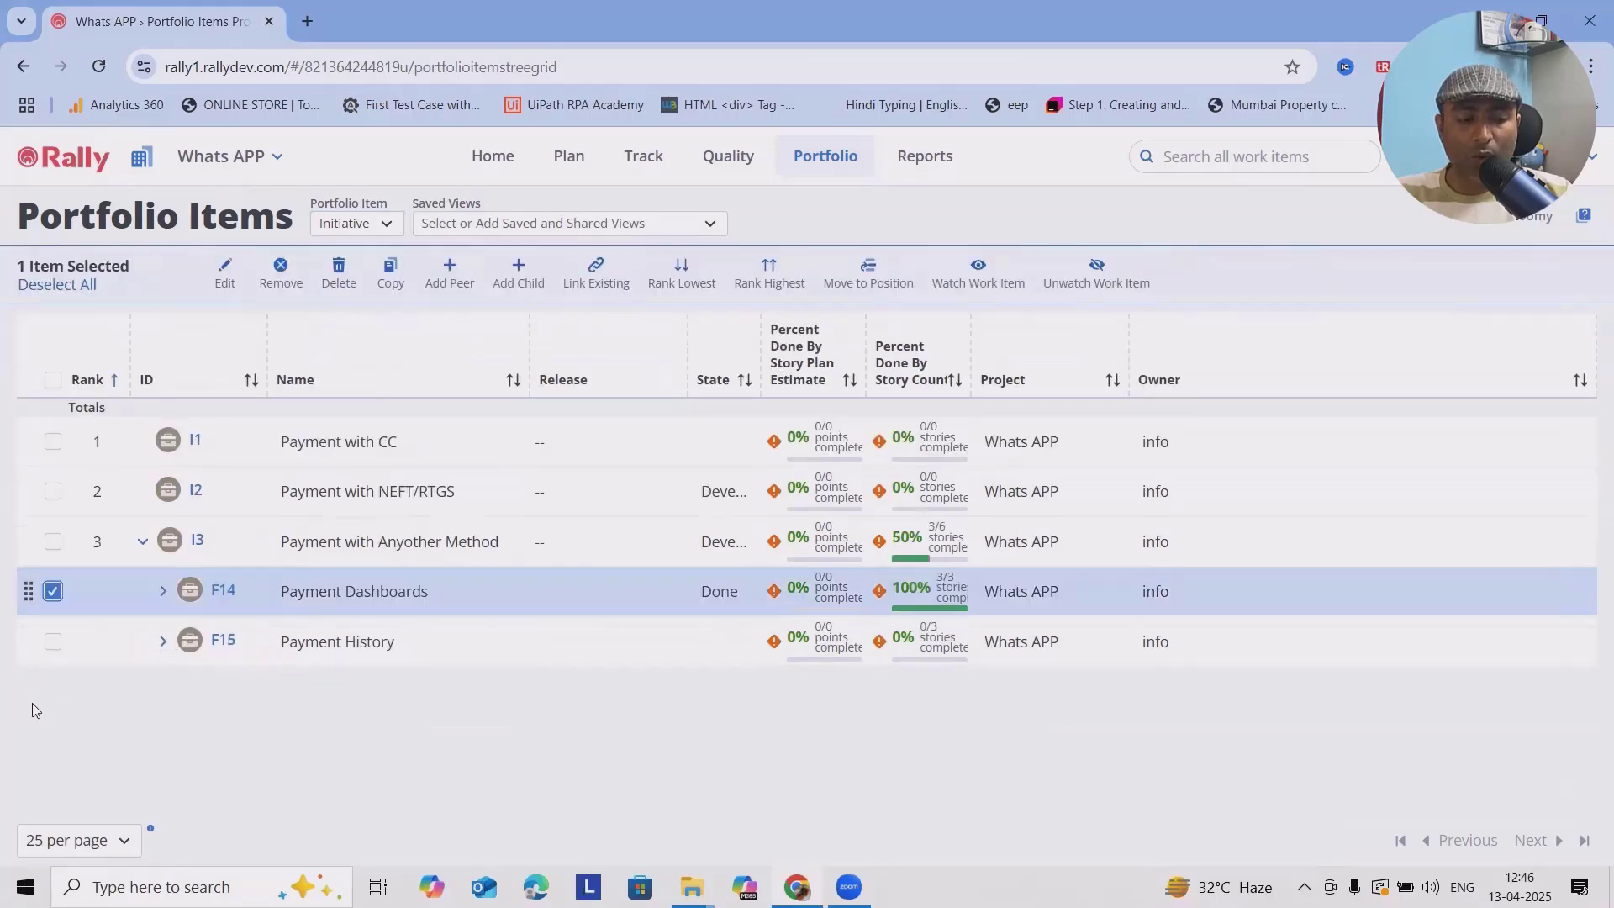
pyautogui.click(49, 642)
pyautogui.click(52, 641)
pyautogui.click(390, 273)
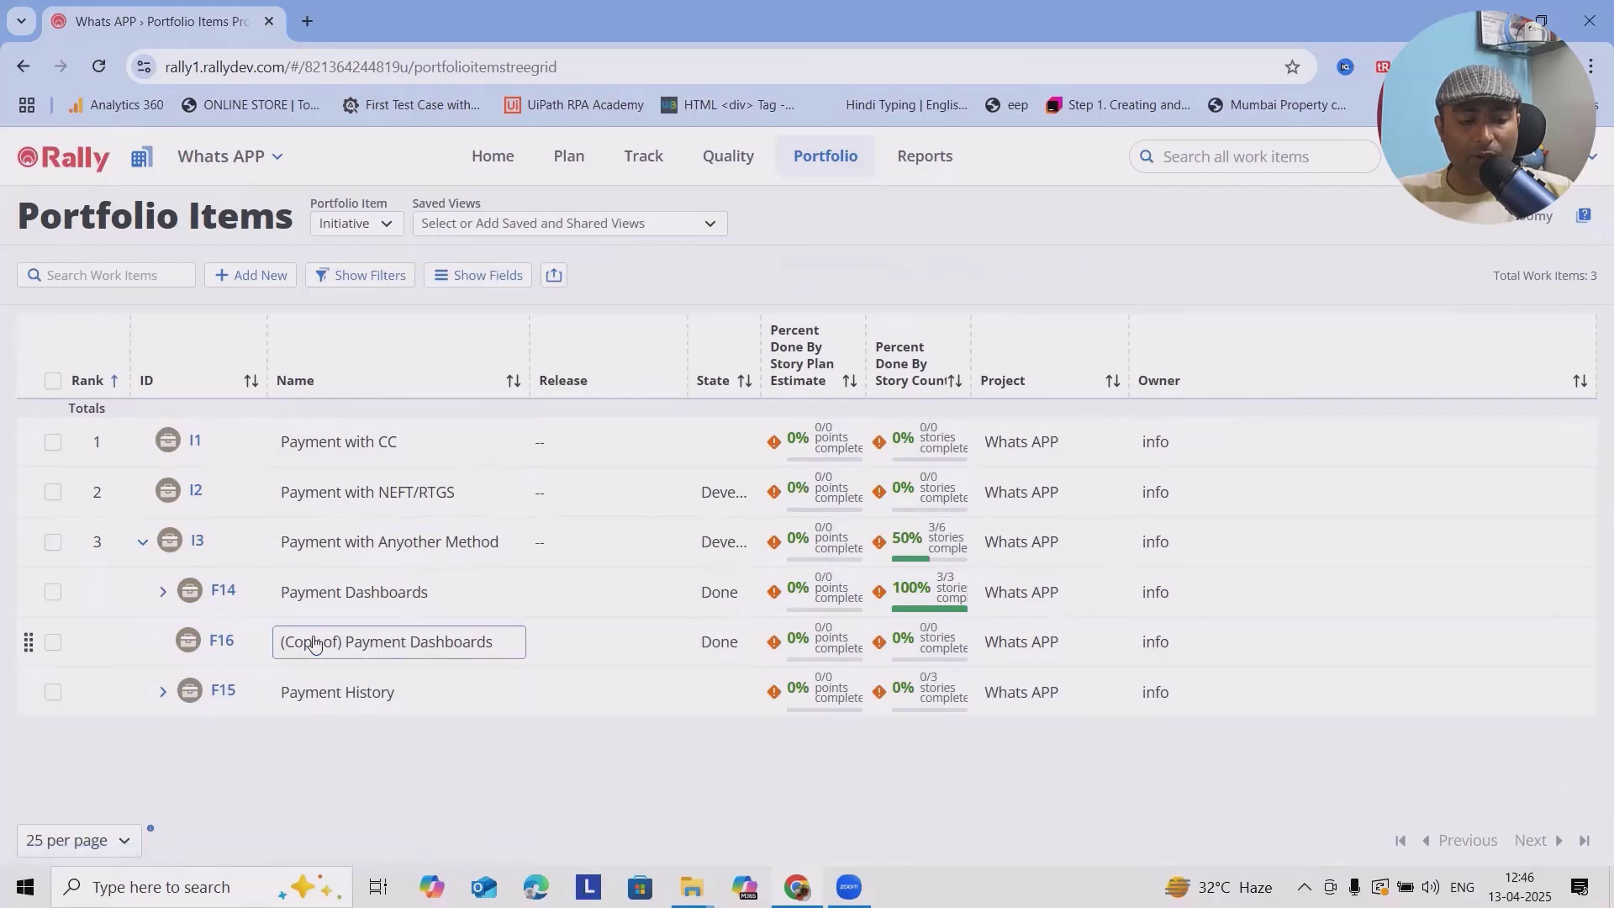
# - Rename the copied feature as Payment Dashboards for NEFT/RTGS
pyautogui.click(323, 640)
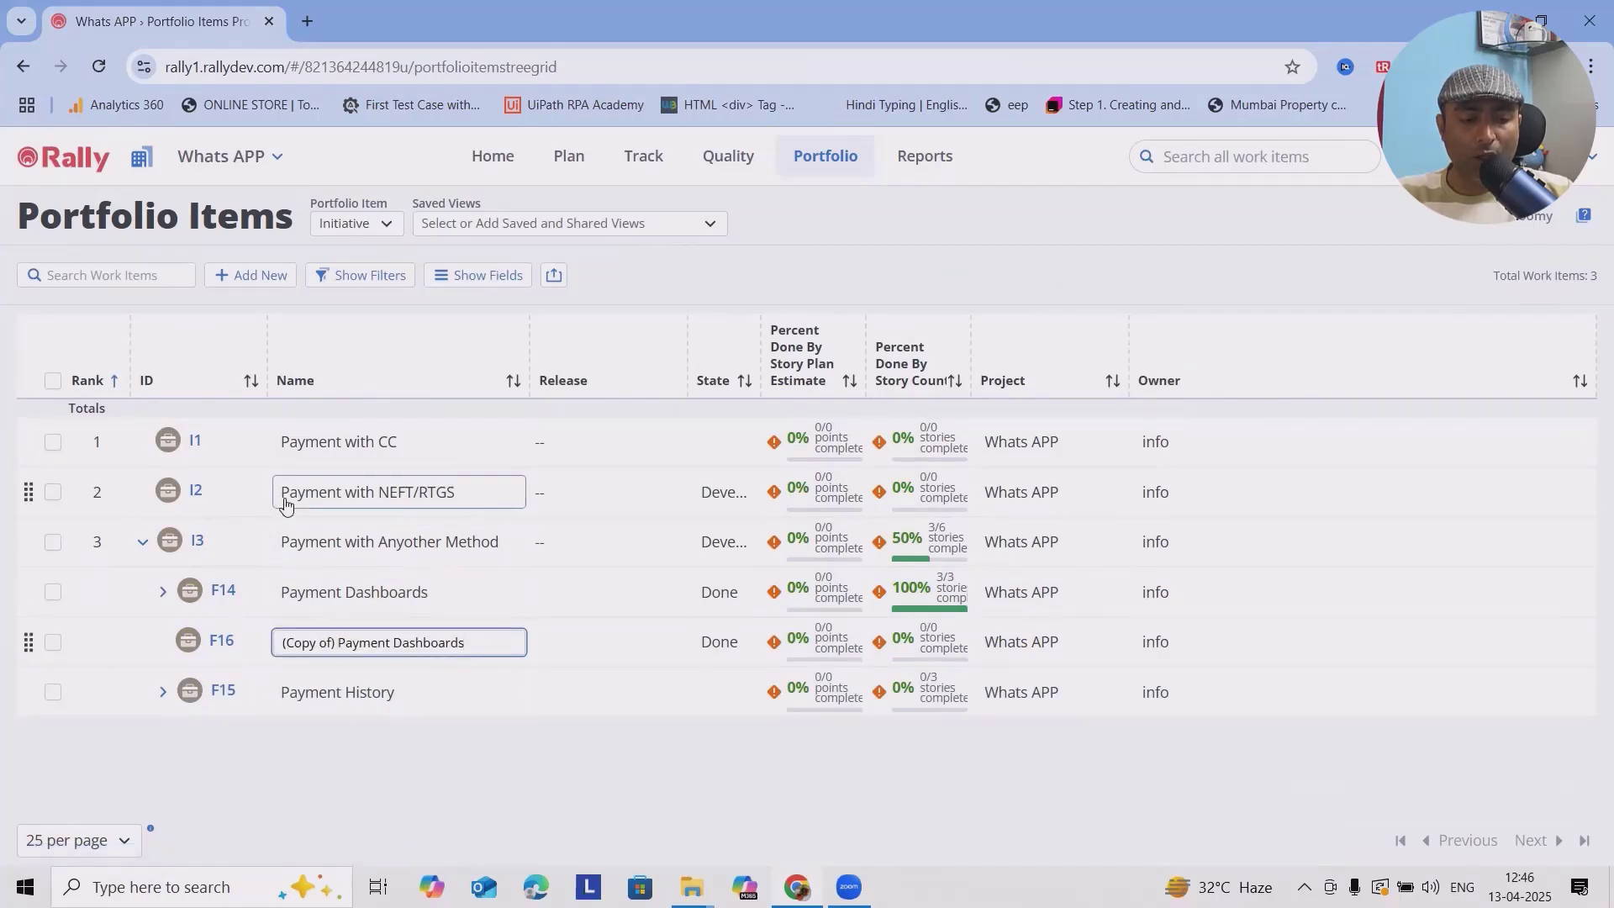
pyautogui.moveTo(336, 643); pyautogui.dragTo(268, 653)
pyautogui.press('BackSpace')
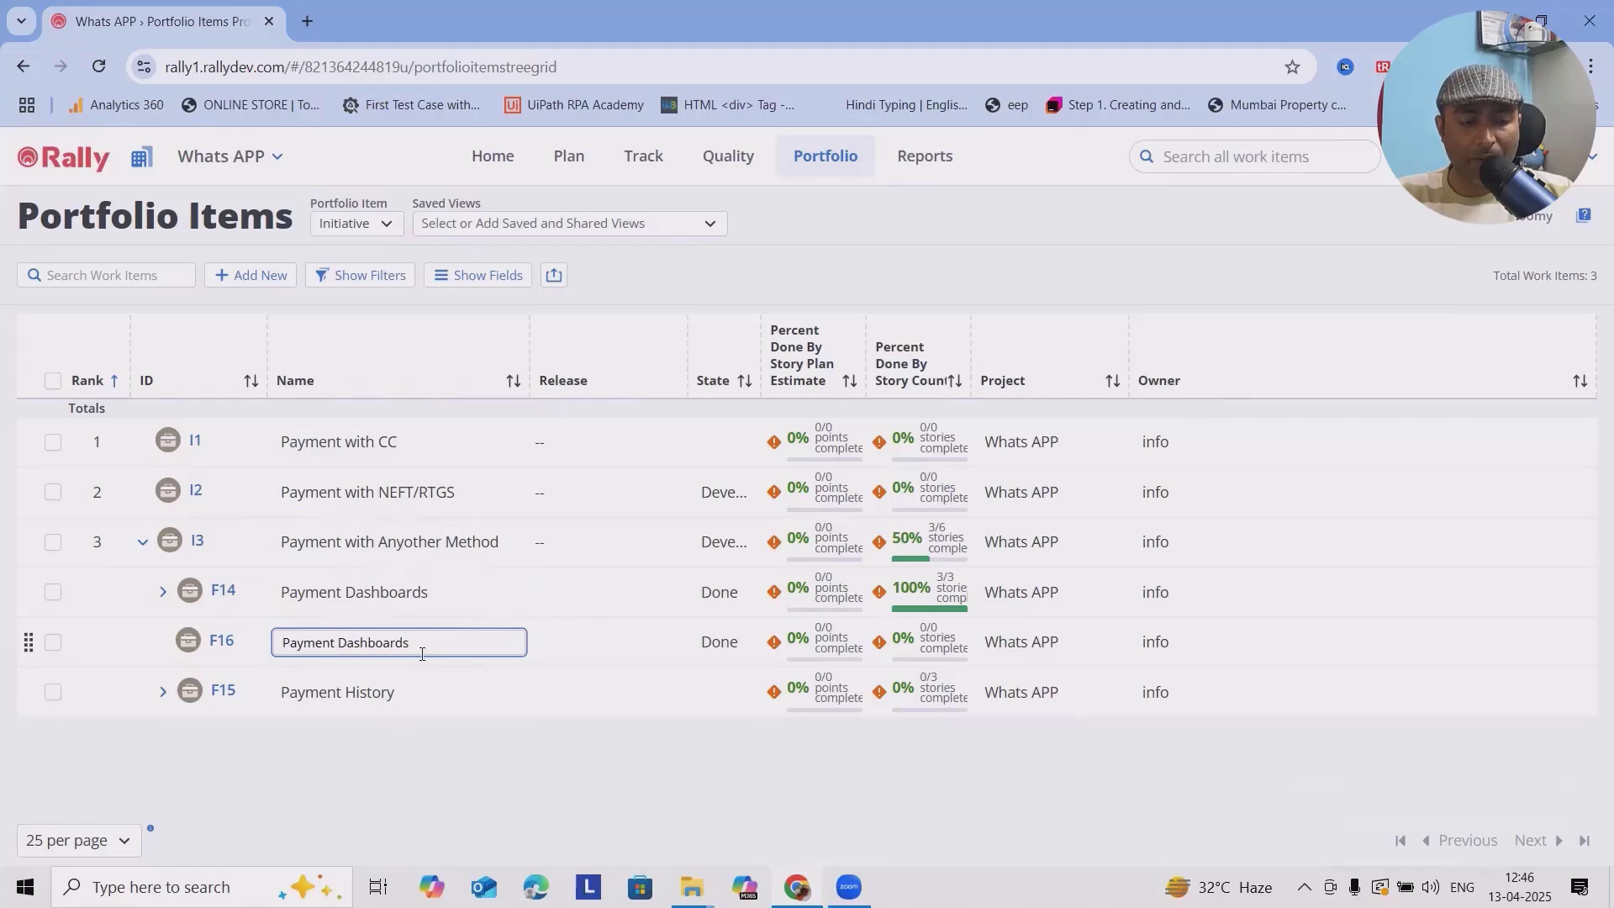
pyautogui.write('for NEFT/RTGS')
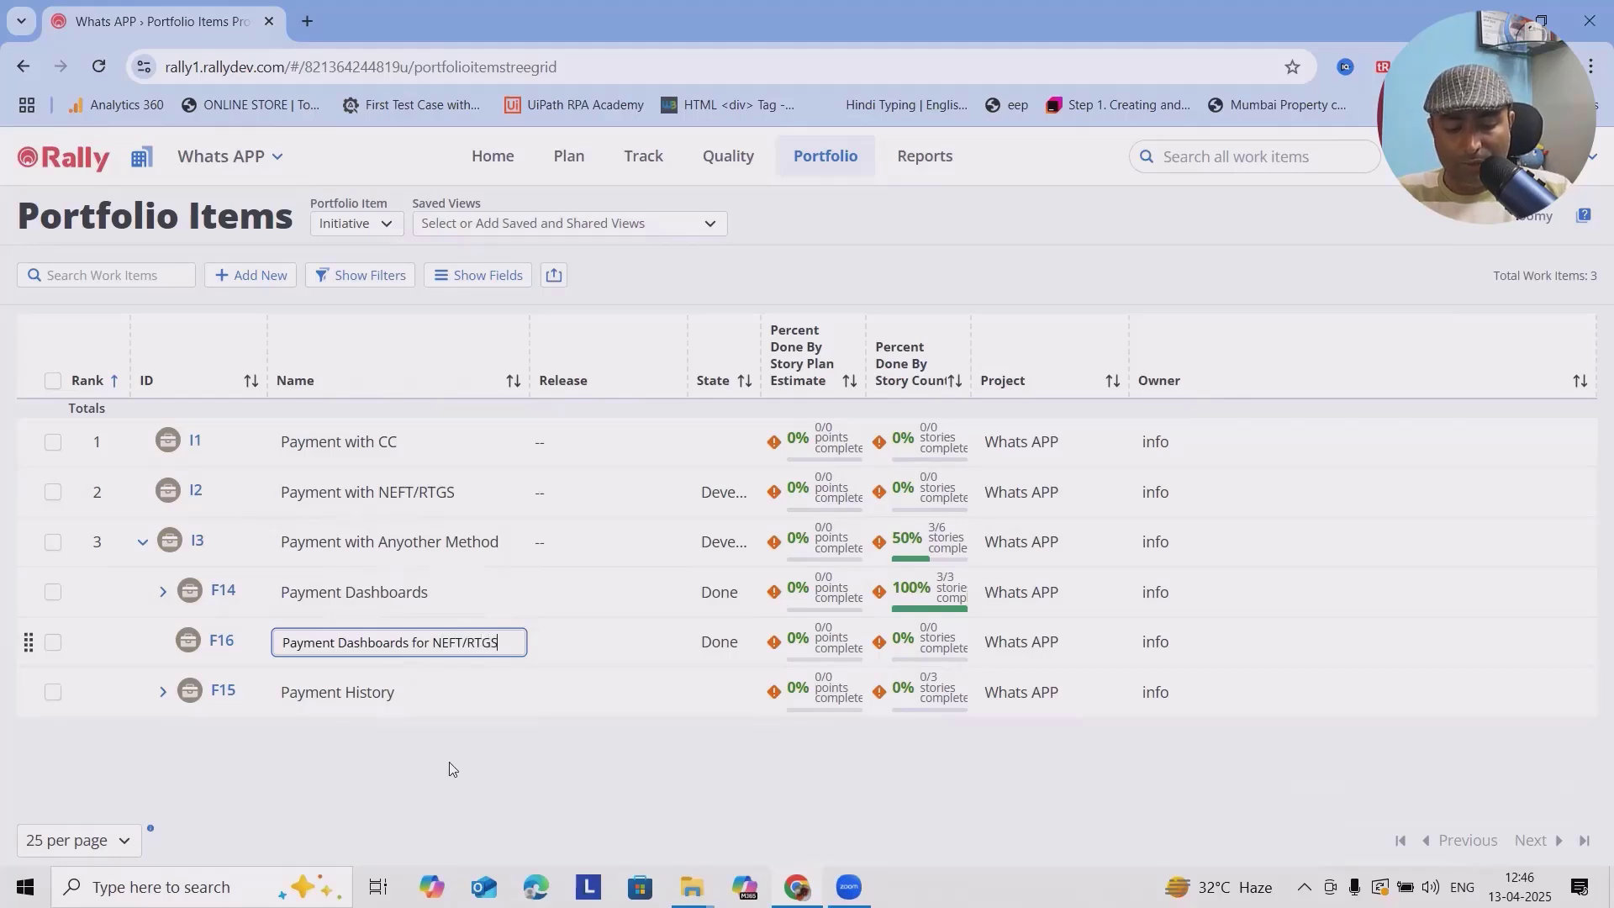
pyautogui.press('Return')
# - Change the parent of the Payment Dashboards for NEFT/RTGS feature to the Whats APP initiative Payment with NEFT/RTGS and save it
pyautogui.moveTo(221, 640); pyautogui.dragTo(362, 760)
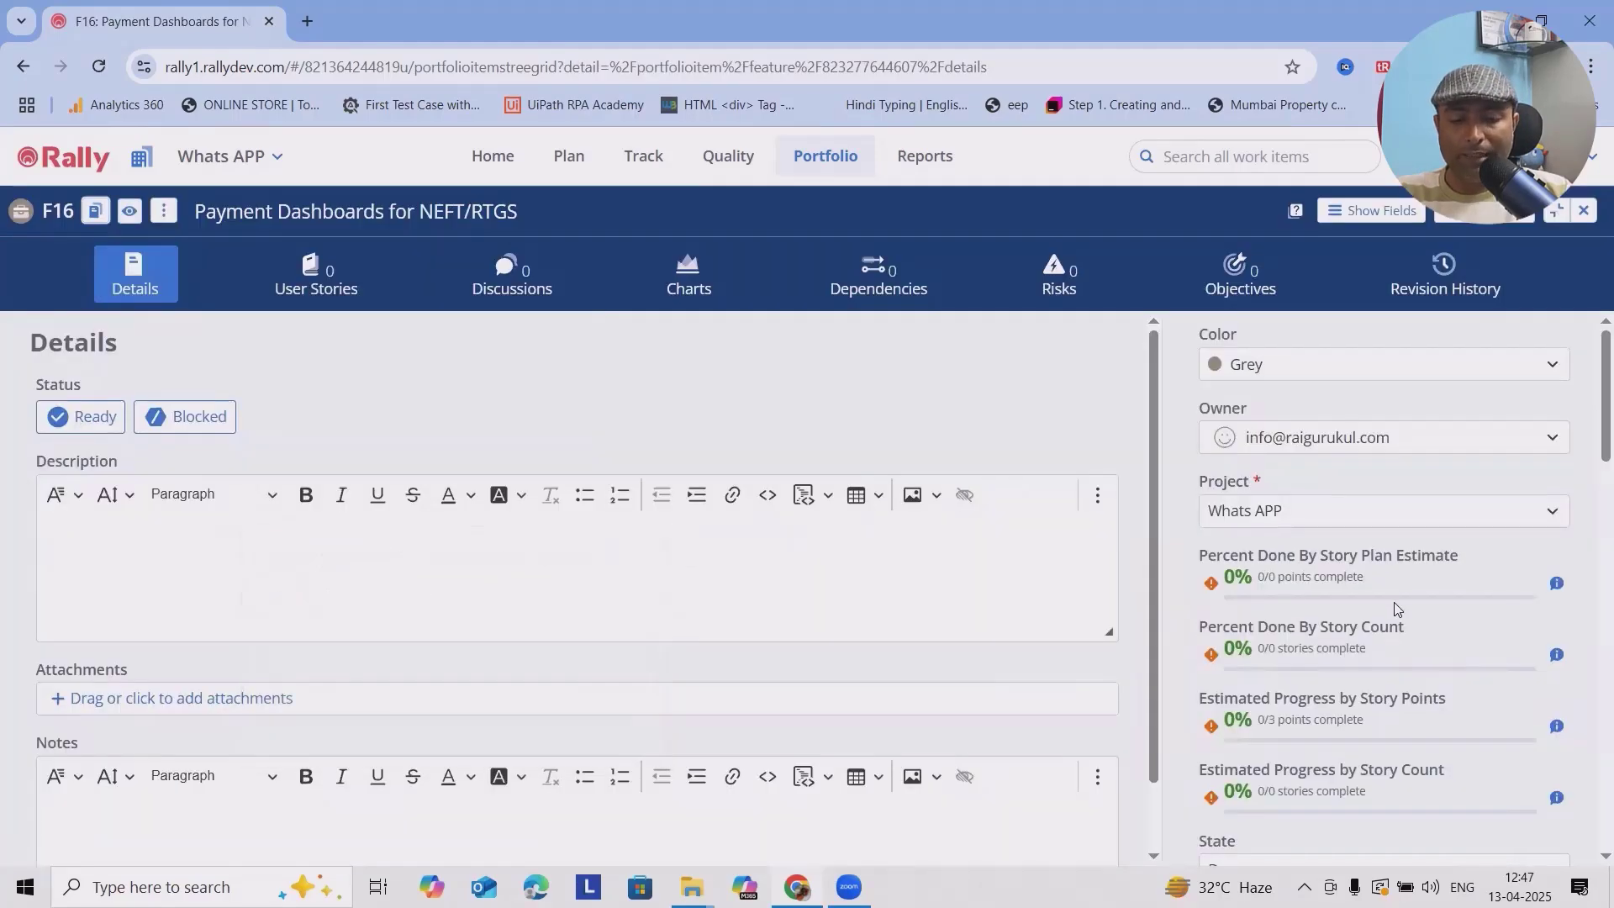
pyautogui.click(1226, 599)
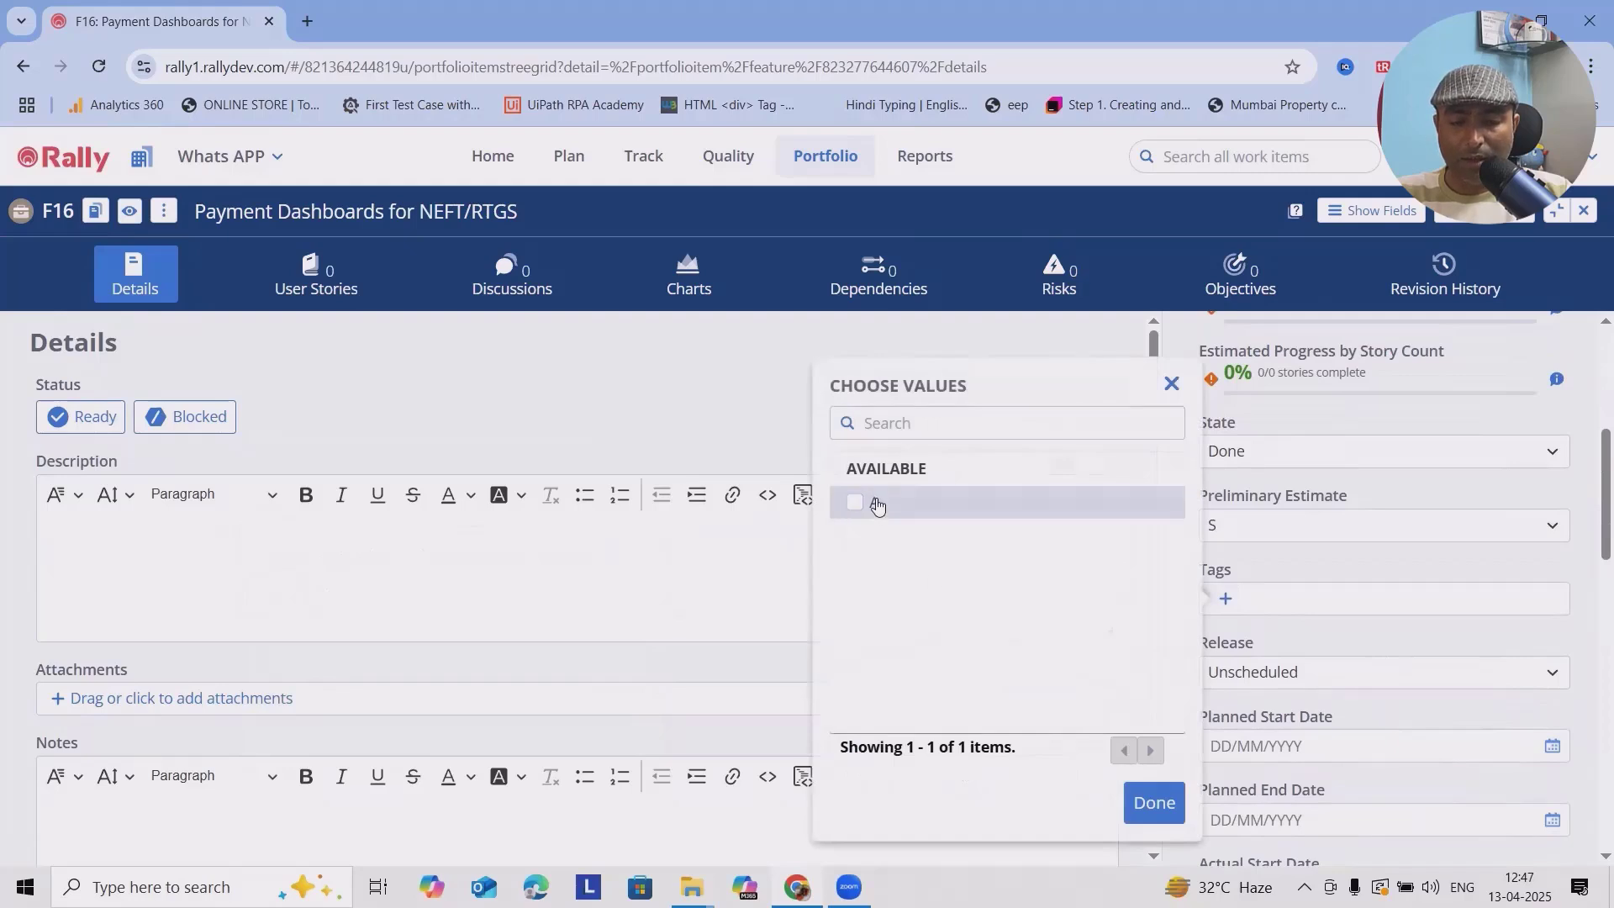
pyautogui.scroll(-8, 1403, 716)
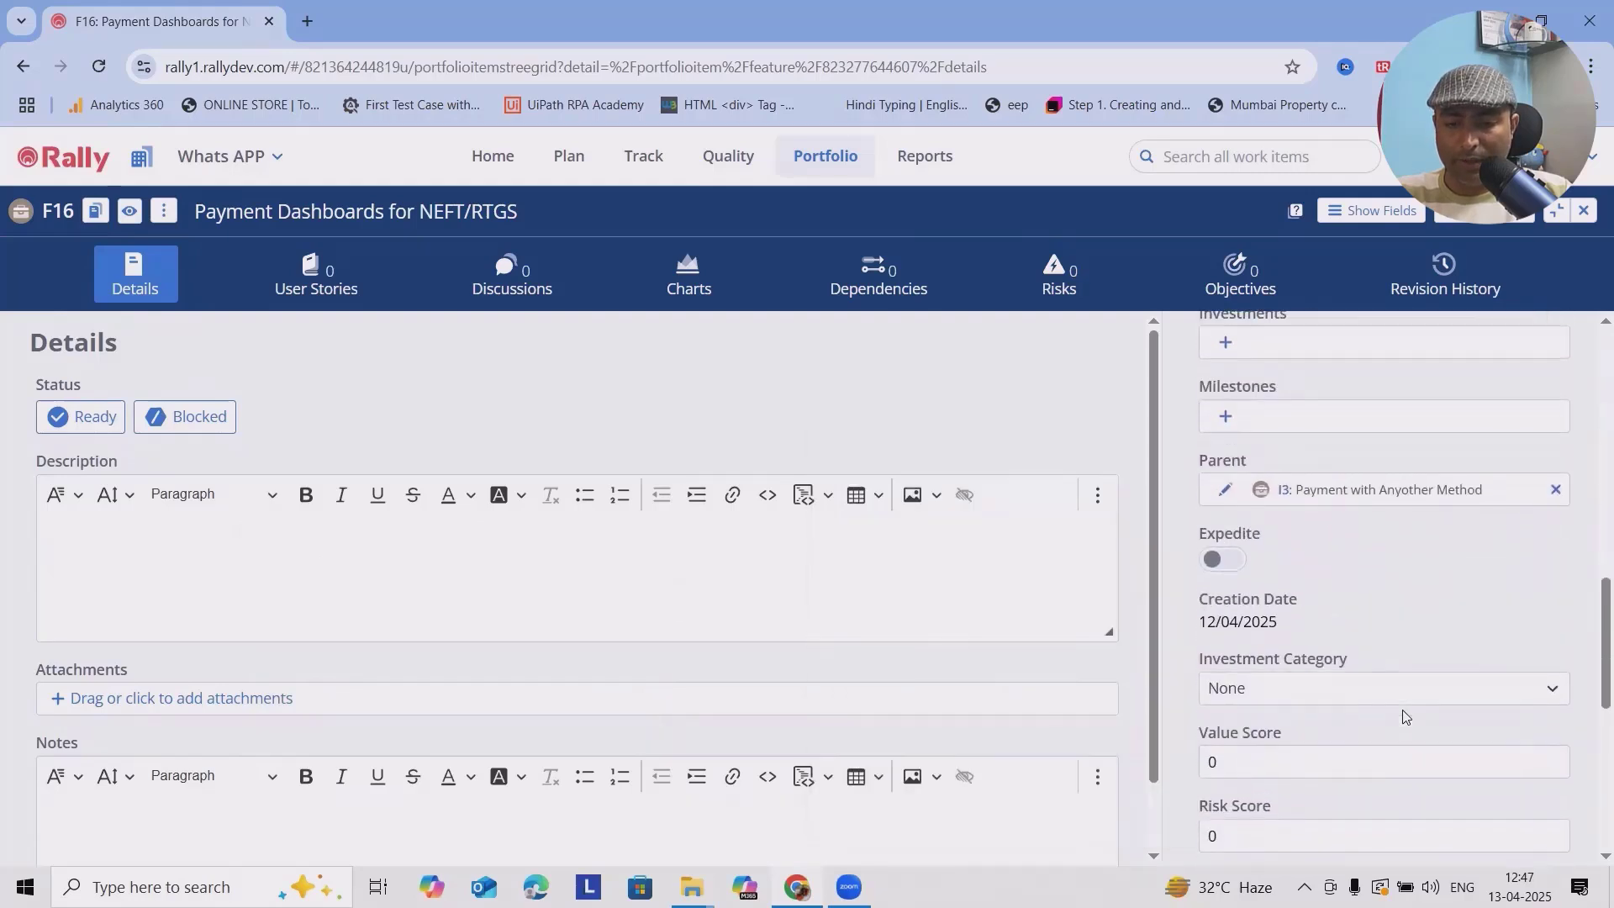
pyautogui.click(1225, 490)
pyautogui.click(824, 343)
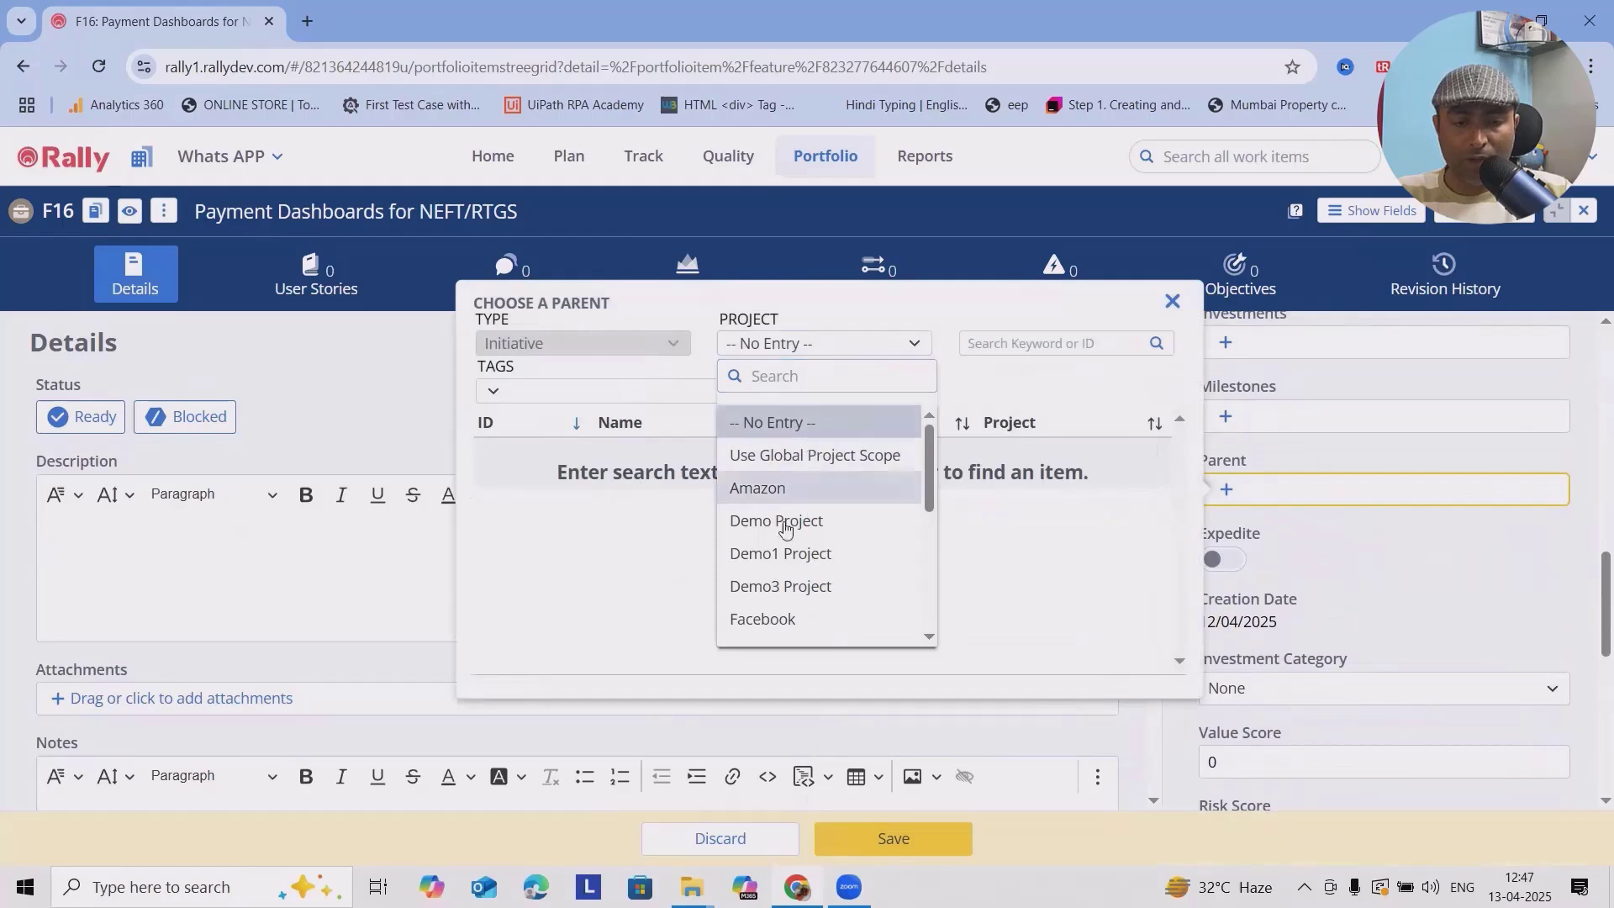
pyautogui.scroll(-3, 794, 546)
pyautogui.scroll(3, 785, 555)
pyautogui.scroll(-5, 785, 580)
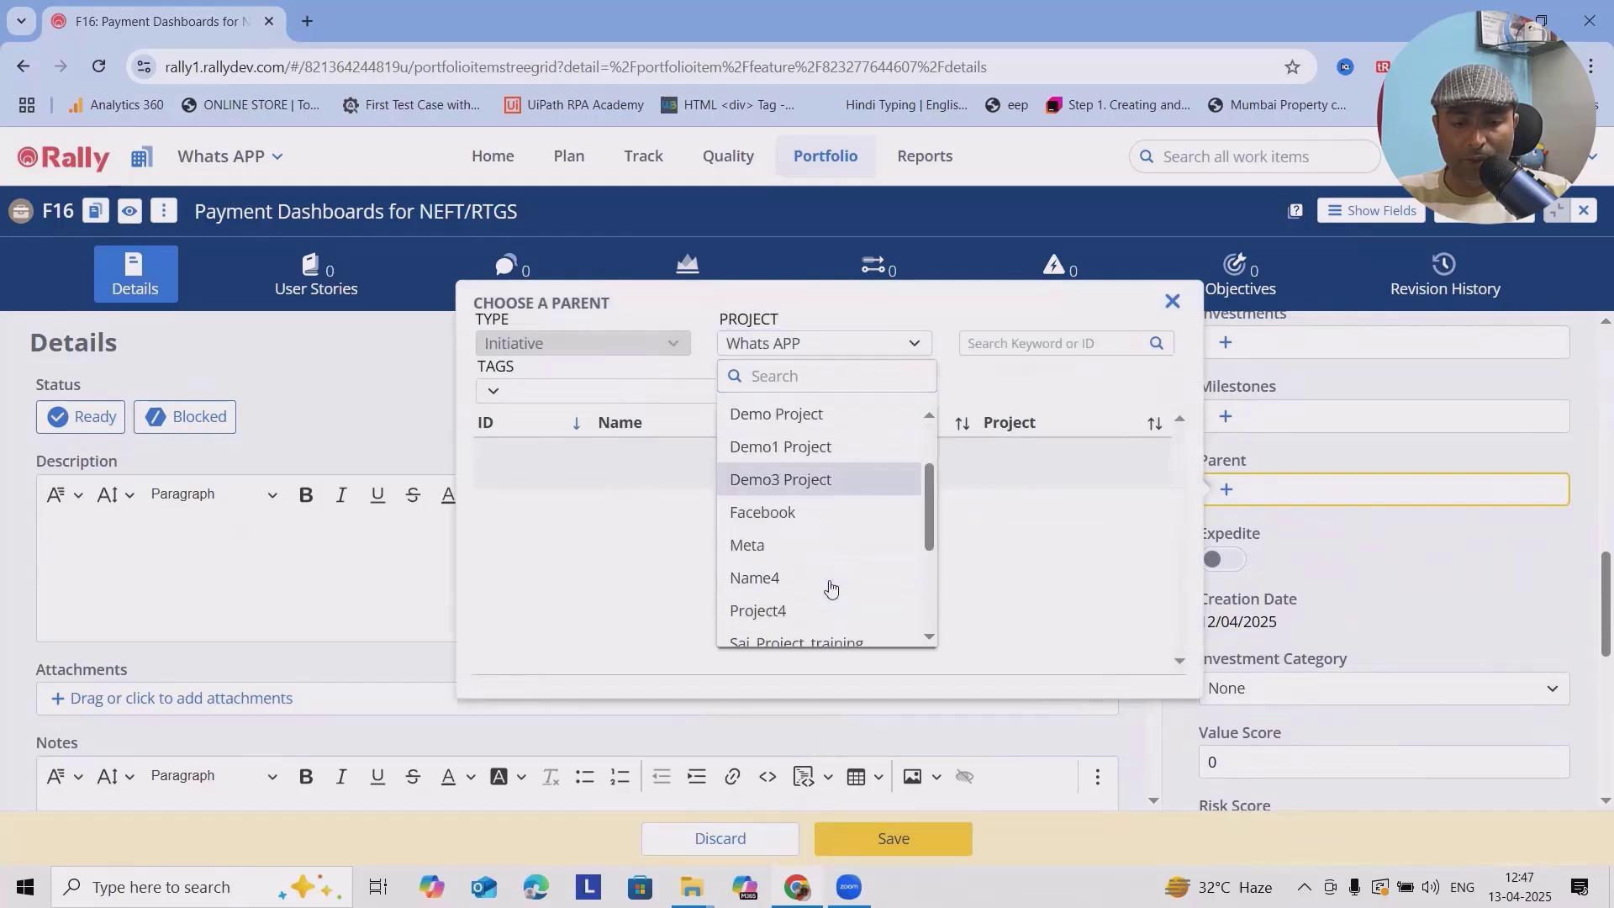
pyautogui.click(790, 600)
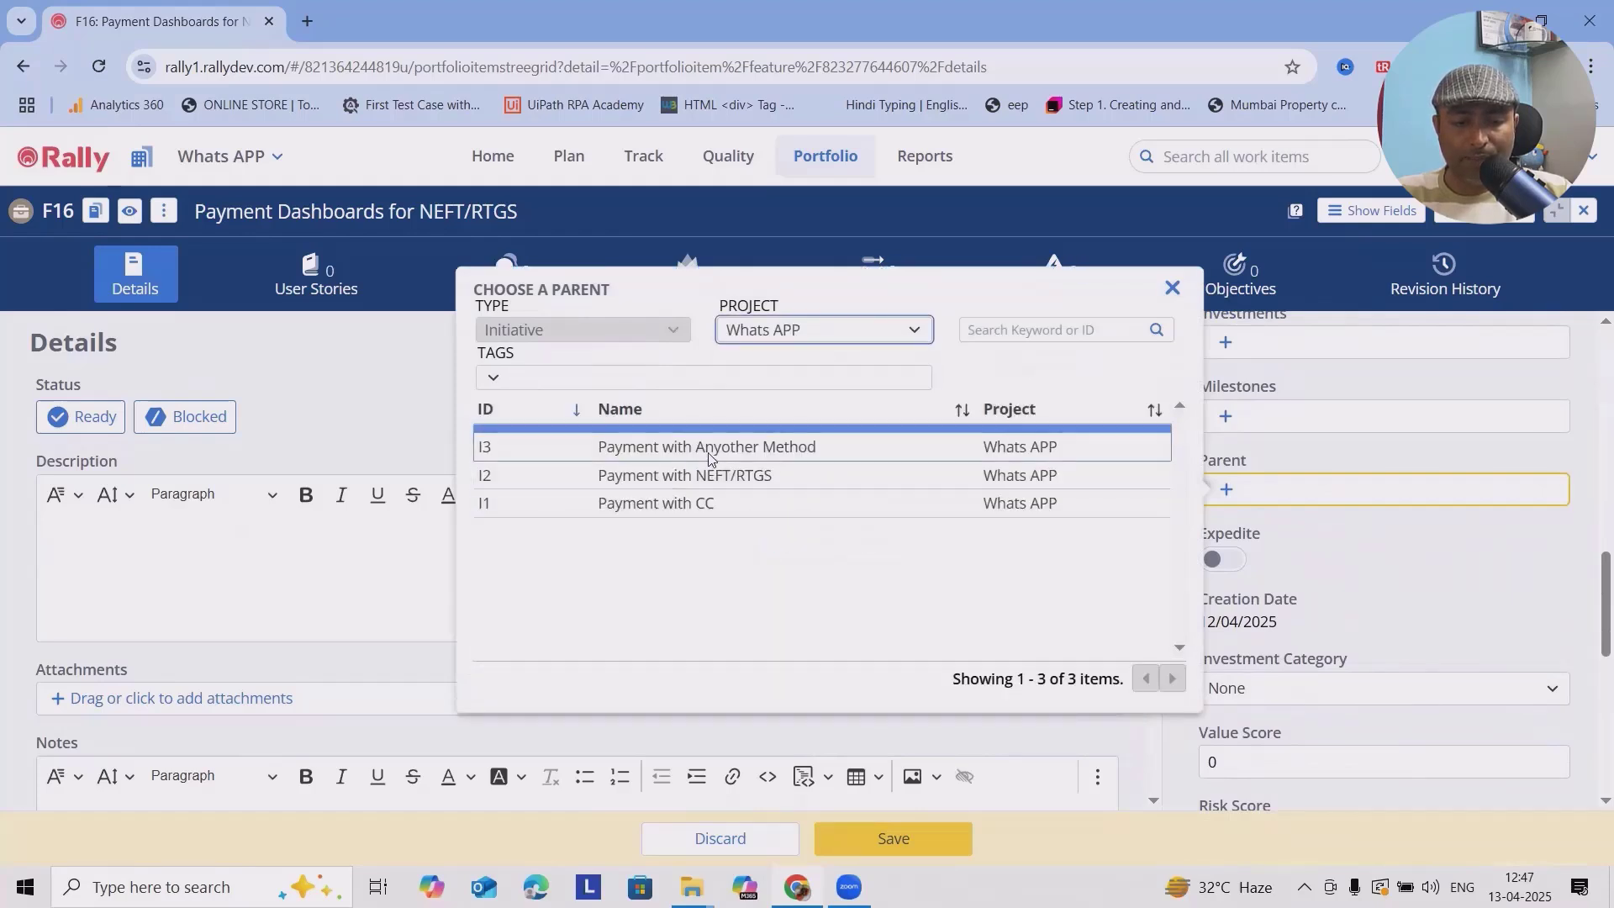
pyautogui.click(733, 477)
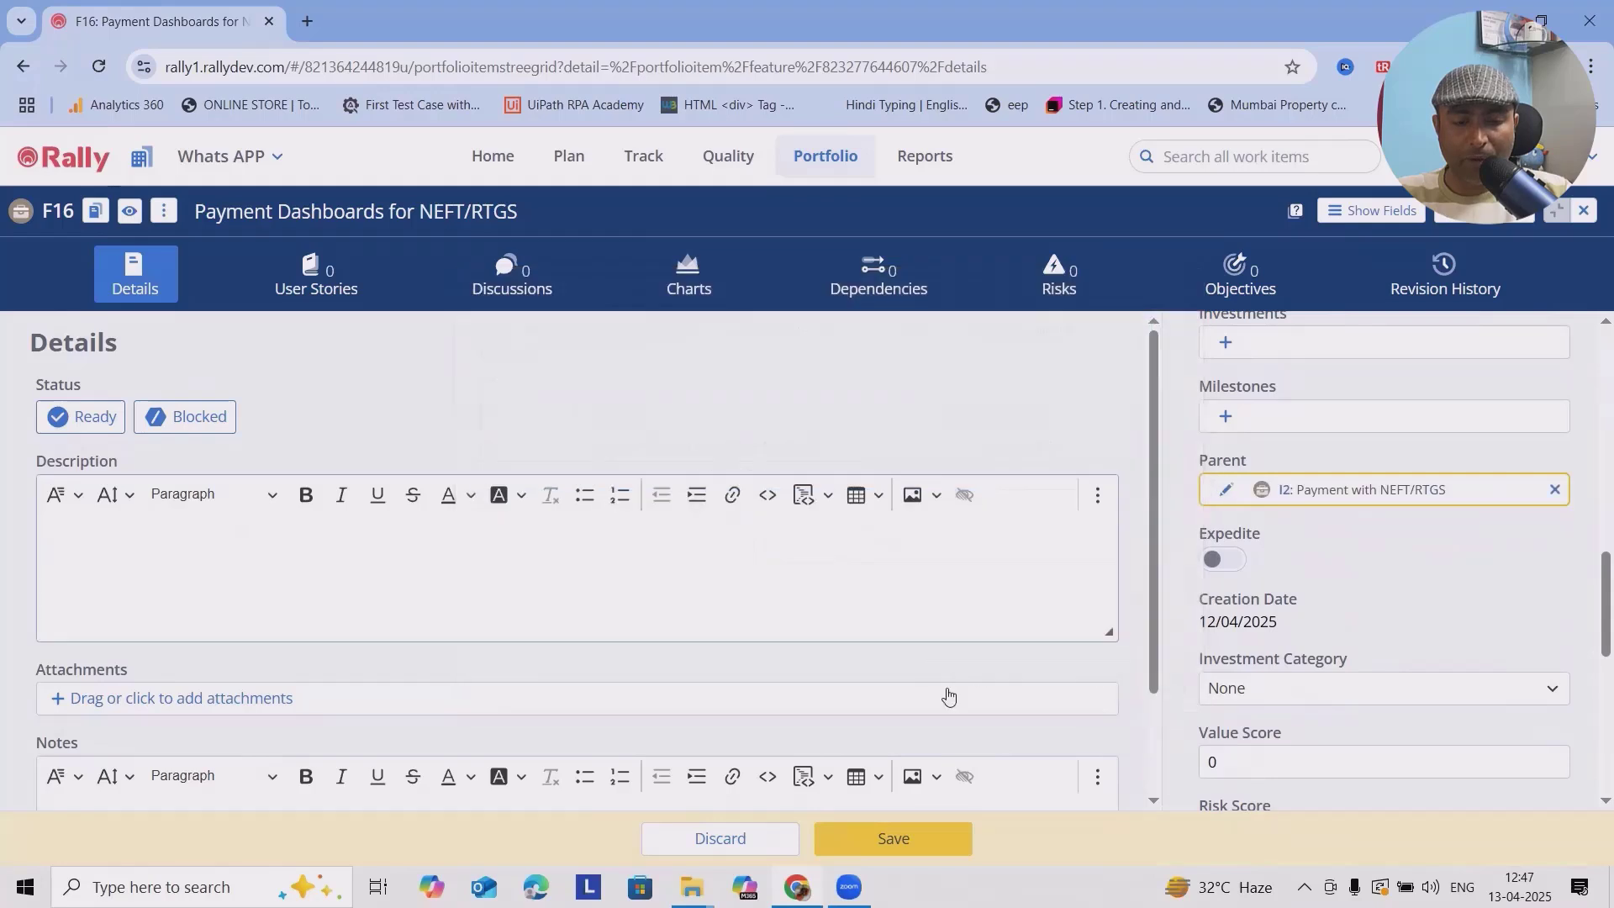
pyautogui.click(859, 839)
# - Add a user story named DEV Payment Dashboards for NEFT/RTGS to the Payment Dashboards for NEFT/RTGS feature
pyautogui.click(353, 278)
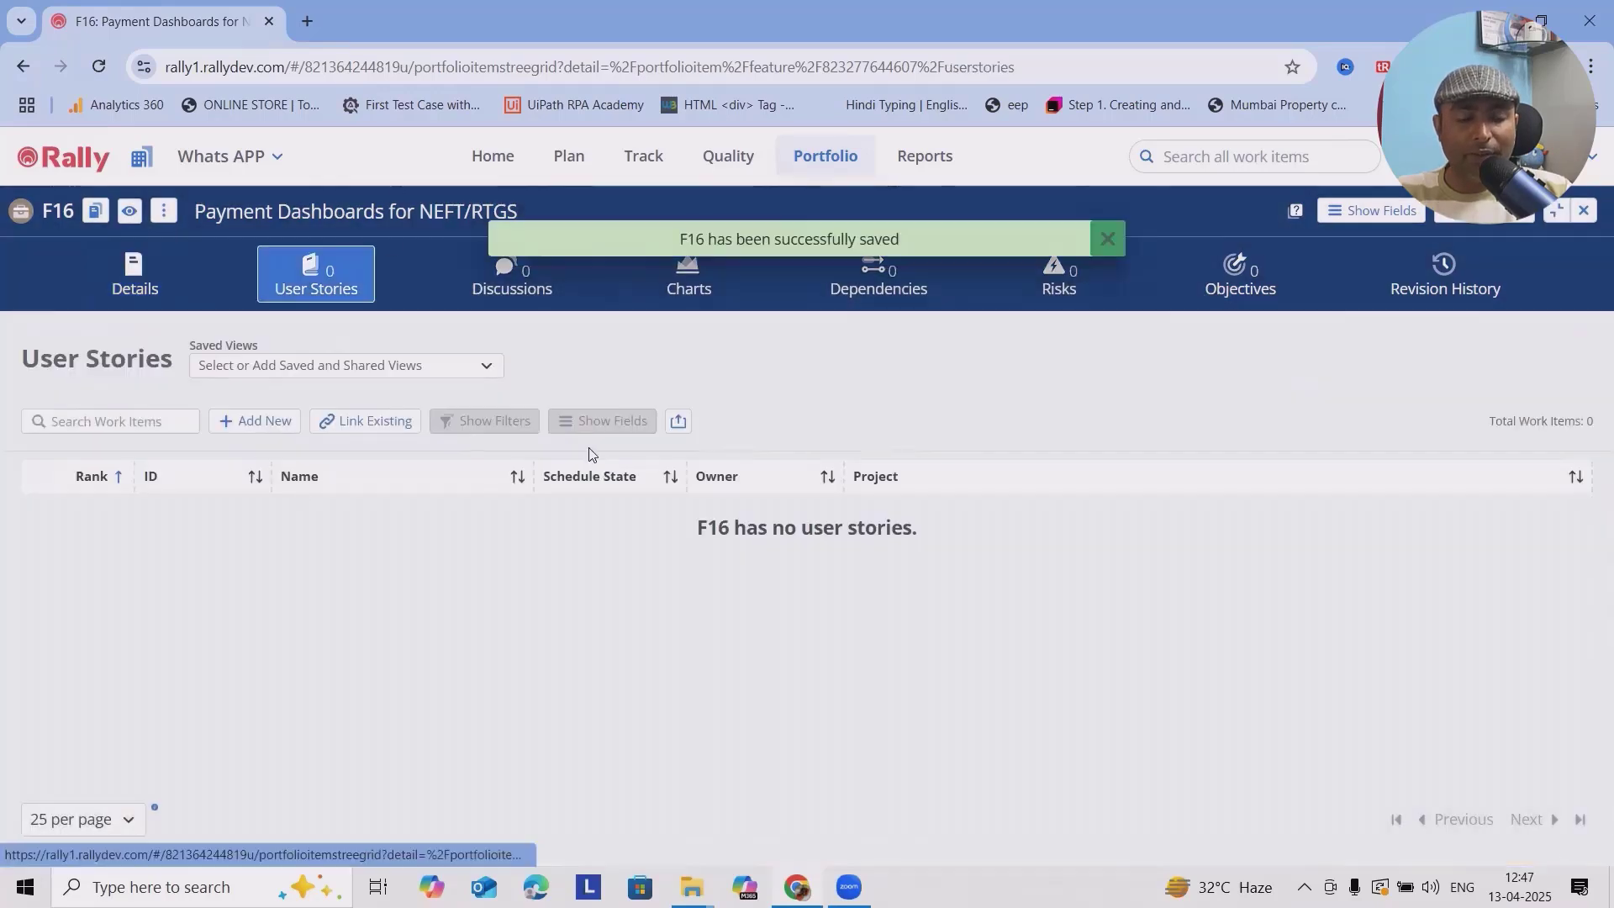
pyautogui.click(260, 421)
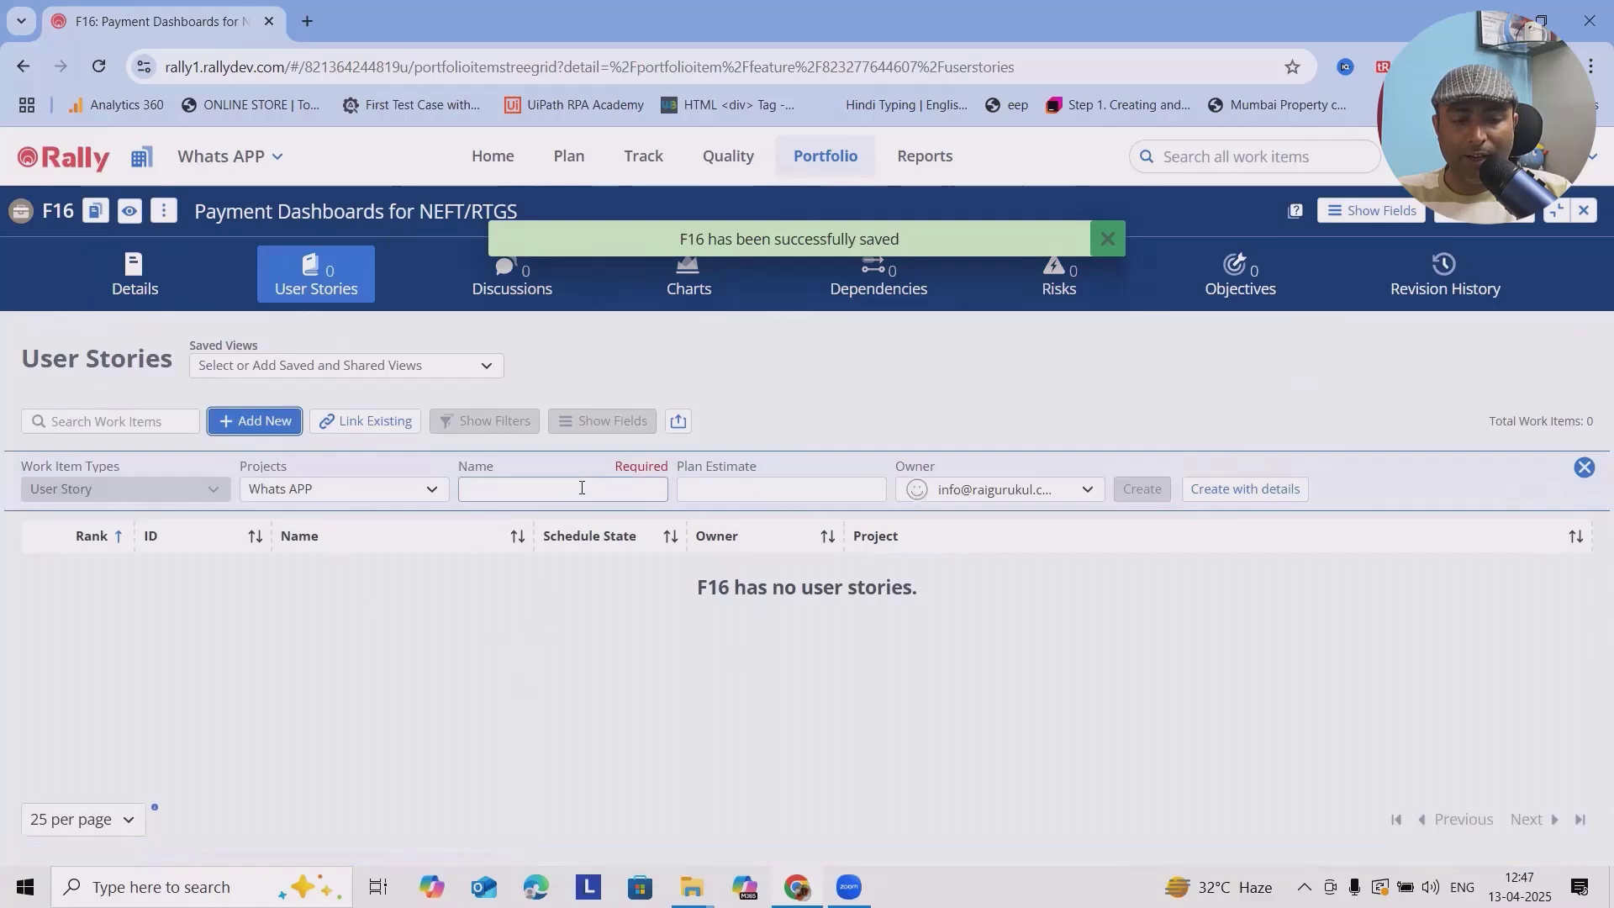
pyautogui.click(465, 491)
pyautogui.click(509, 499)
pyautogui.write('DEV')
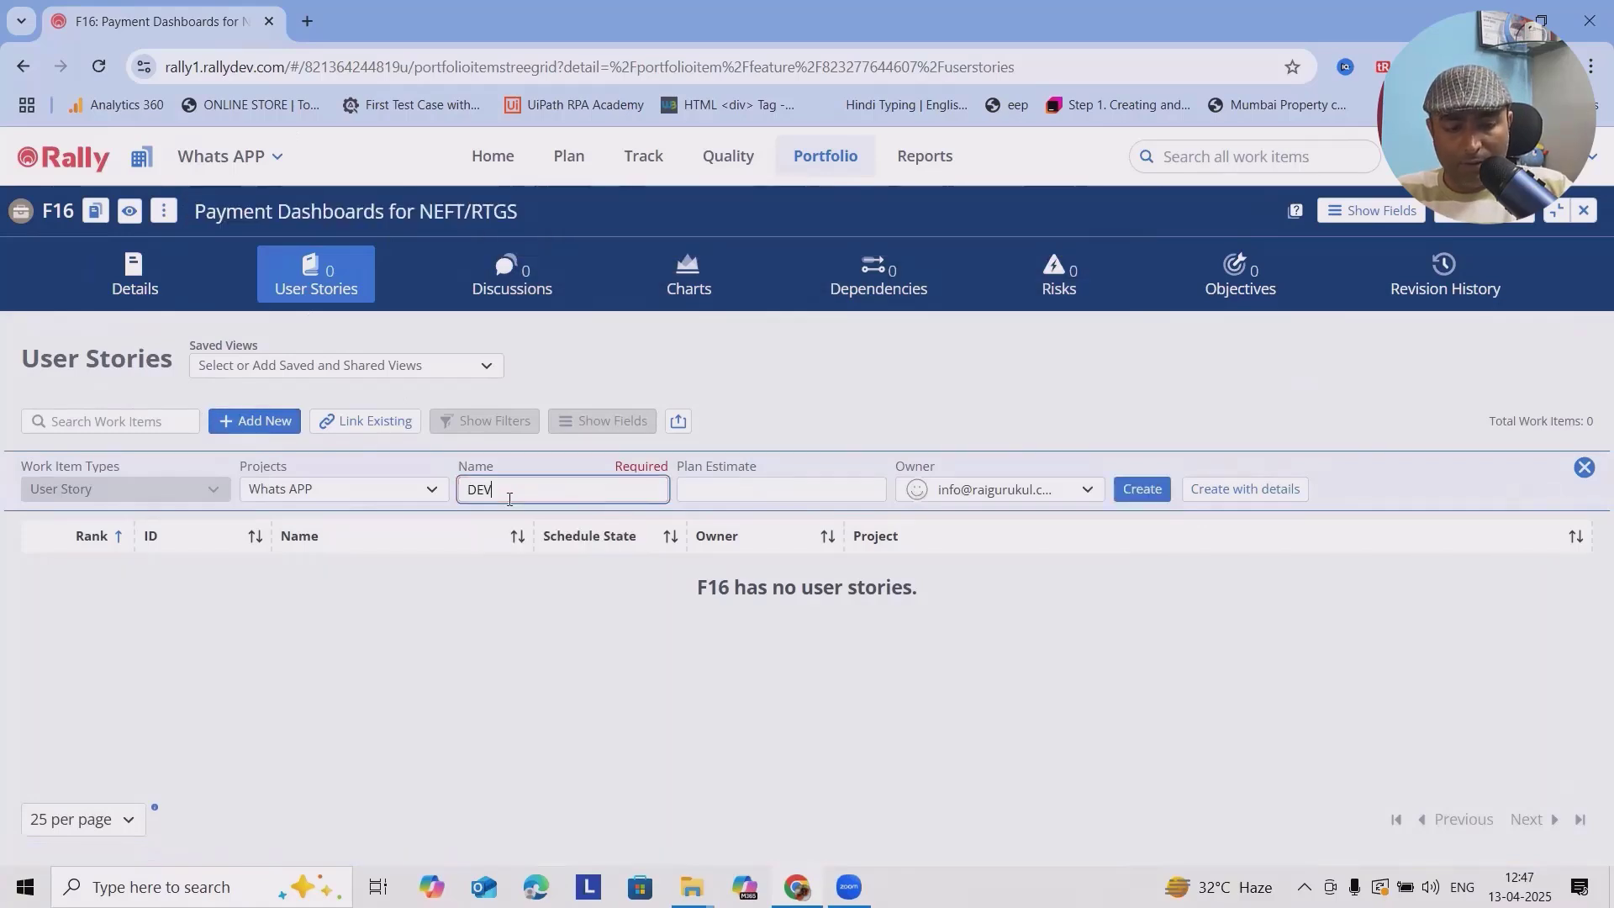
pyautogui.hotkey('ctrl', 'v')
pyautogui.press('Return')
# - Add a second user story named QA Payment Dashboards for NEFT/RTGS to the same feature
pyautogui.click(526, 493)
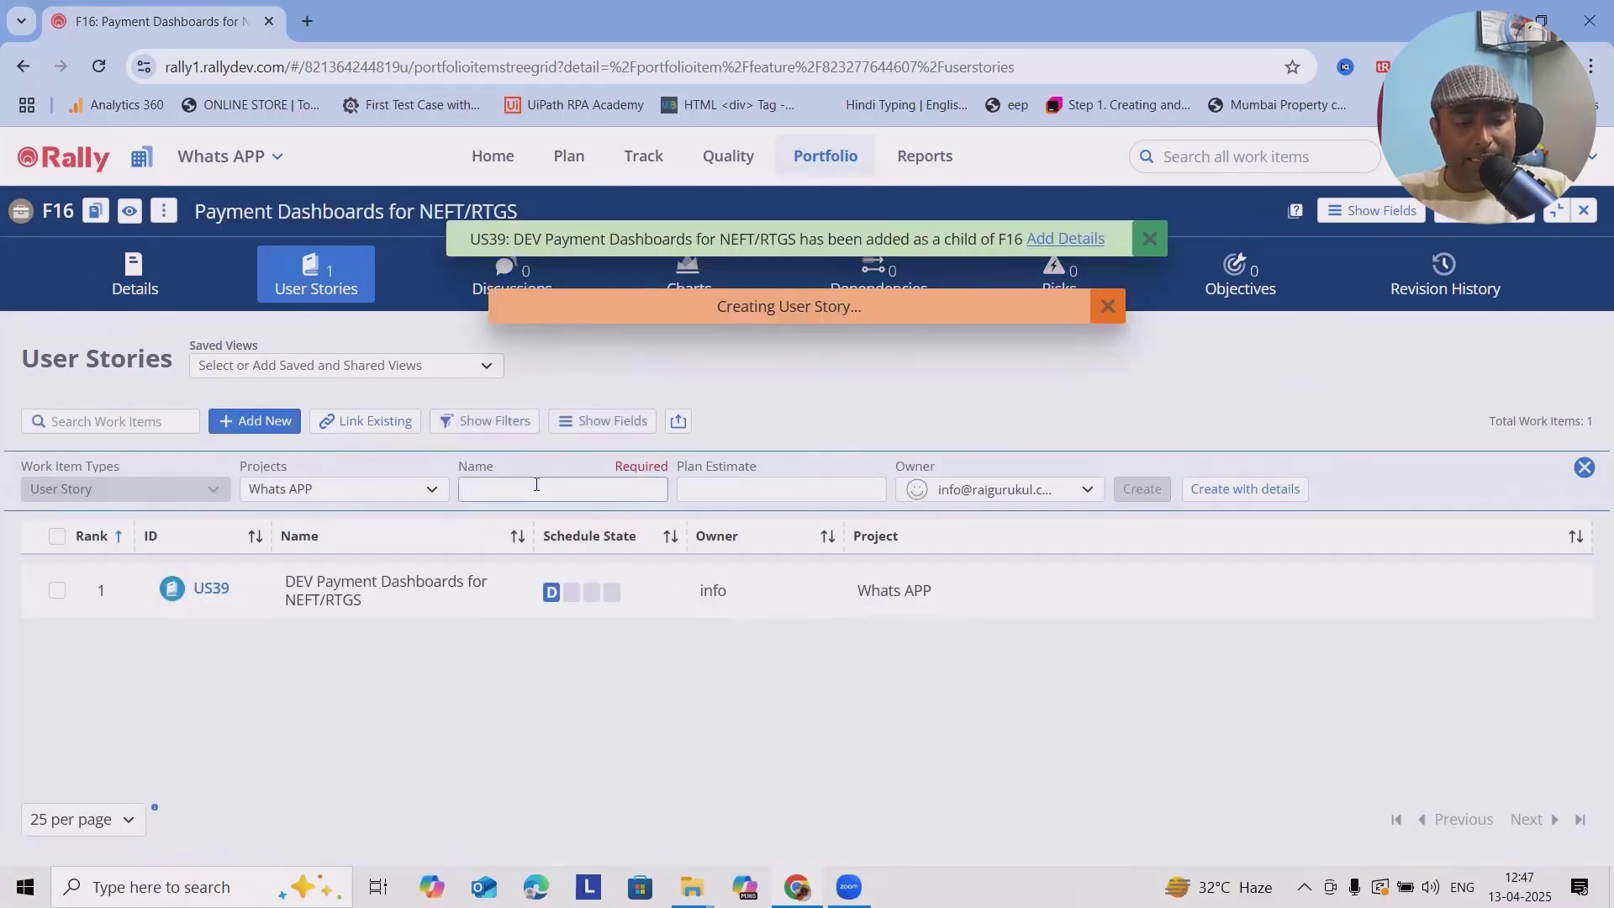
pyautogui.write('QA')
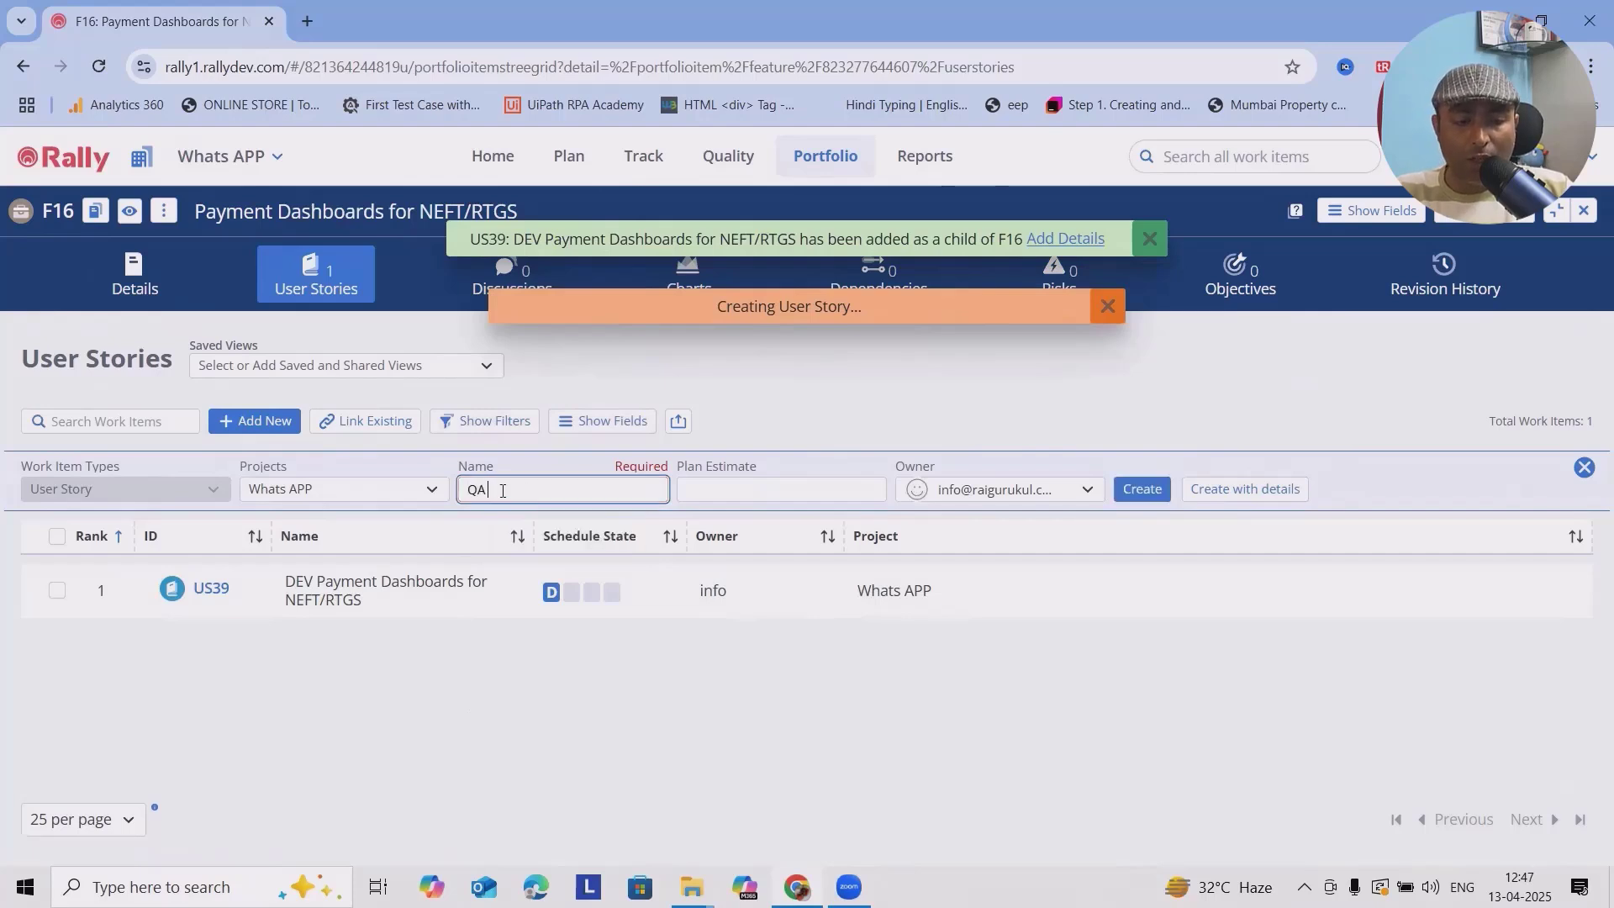
pyautogui.hotkey('ctrl', 'v')
pyautogui.click(1141, 491)
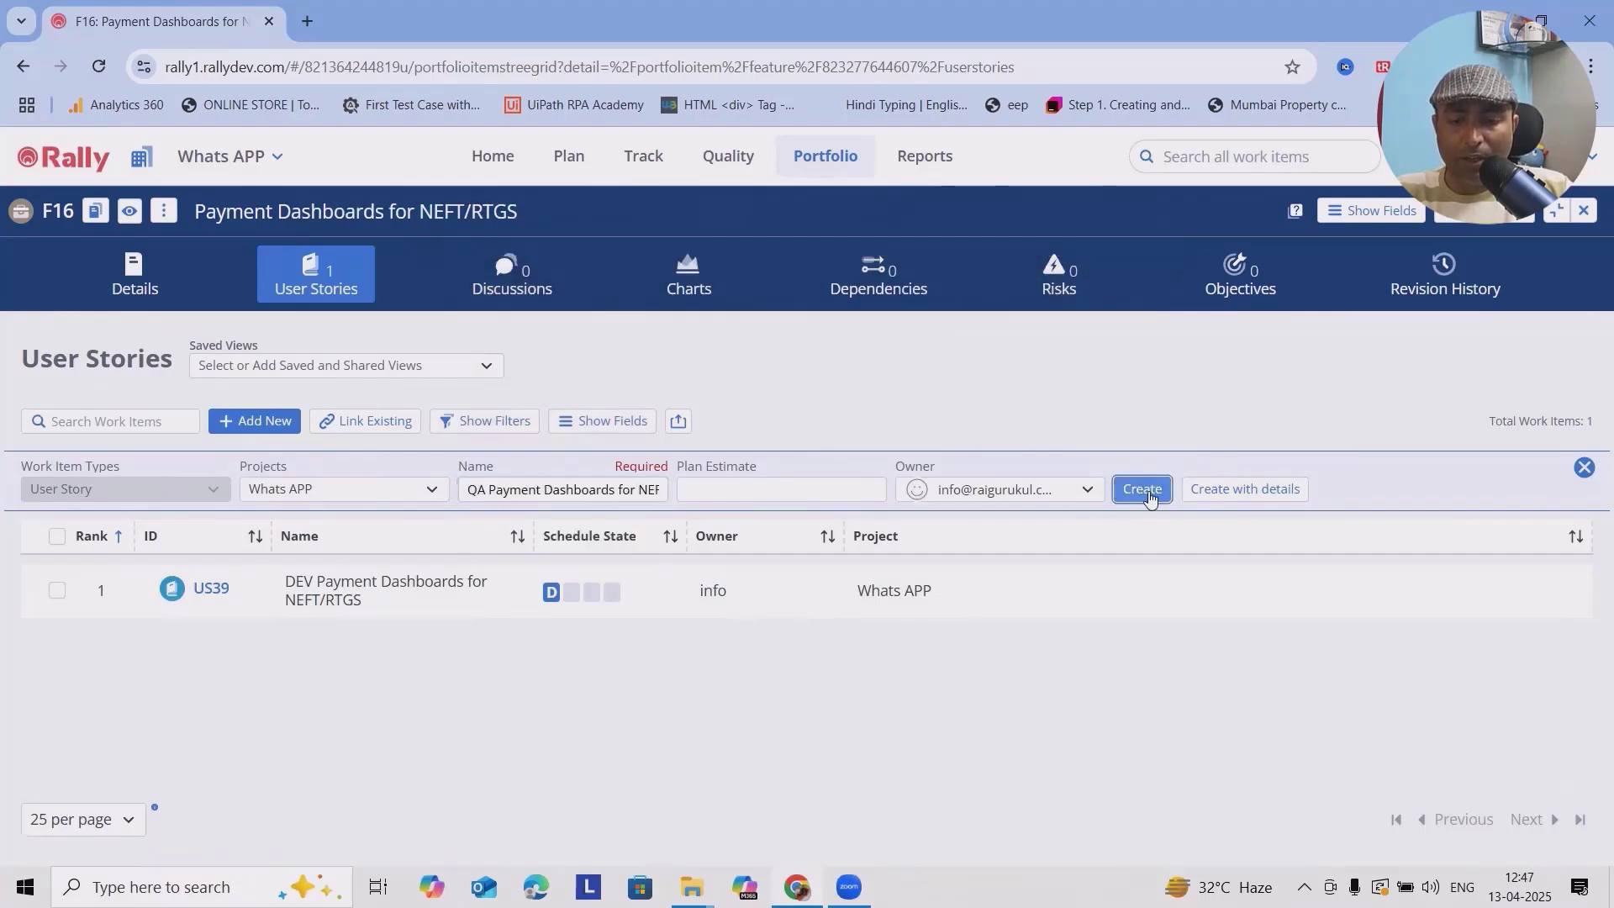
# - Add a third user story named UAT Payment Dashboards for NEFT/RTGS to the Payment Dashboards for NEFT/RTGS feature
pyautogui.click(555, 493)
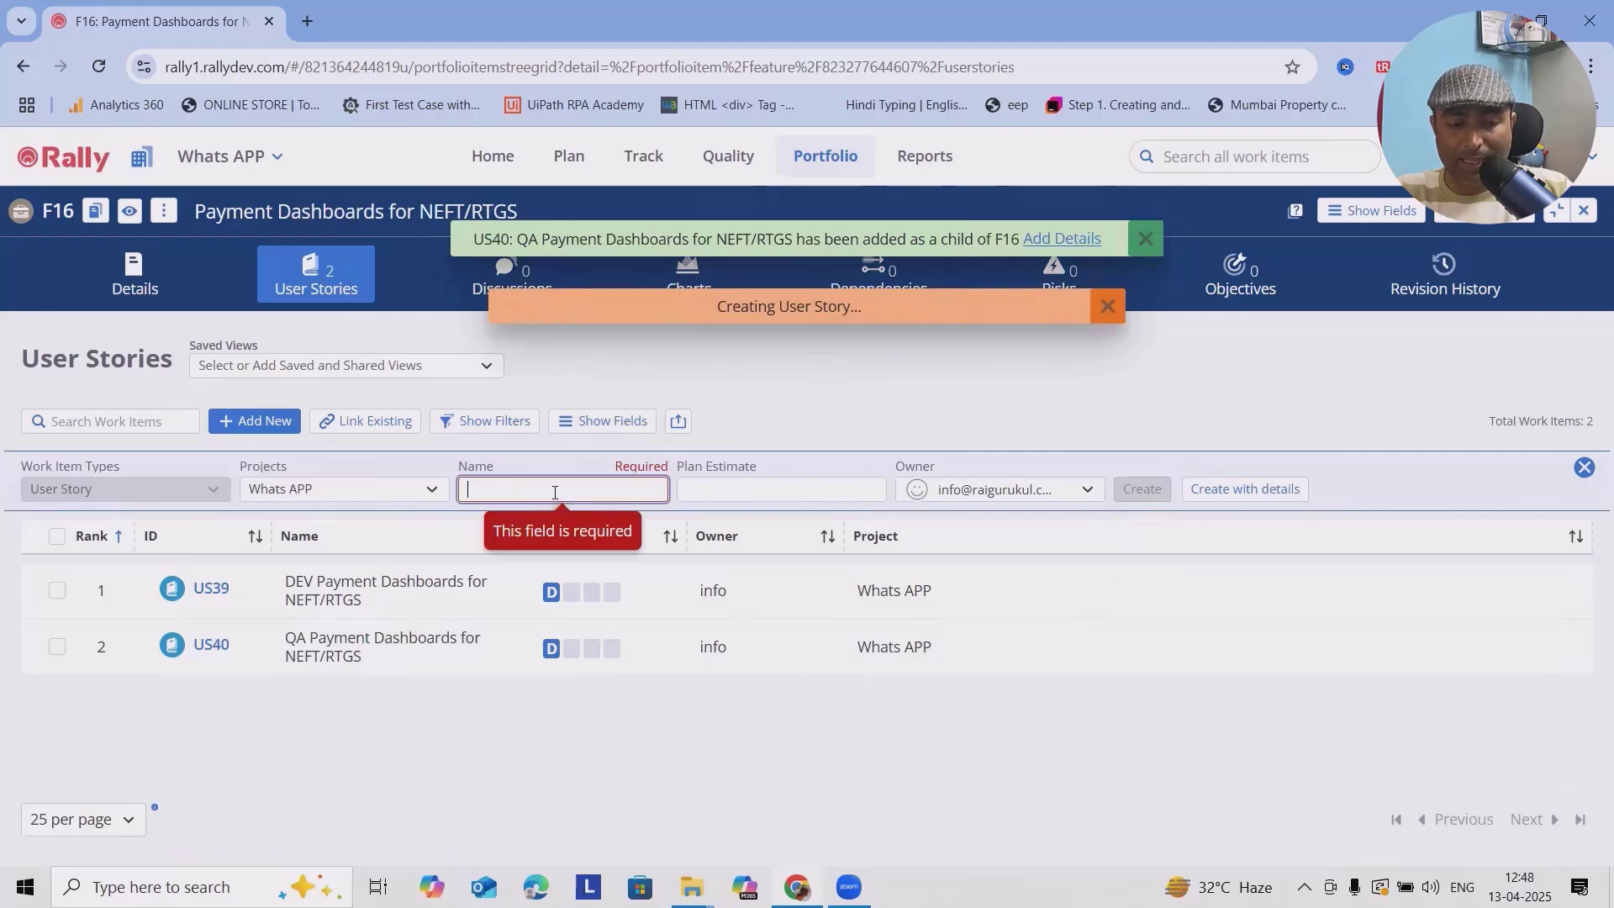
pyautogui.write('U')
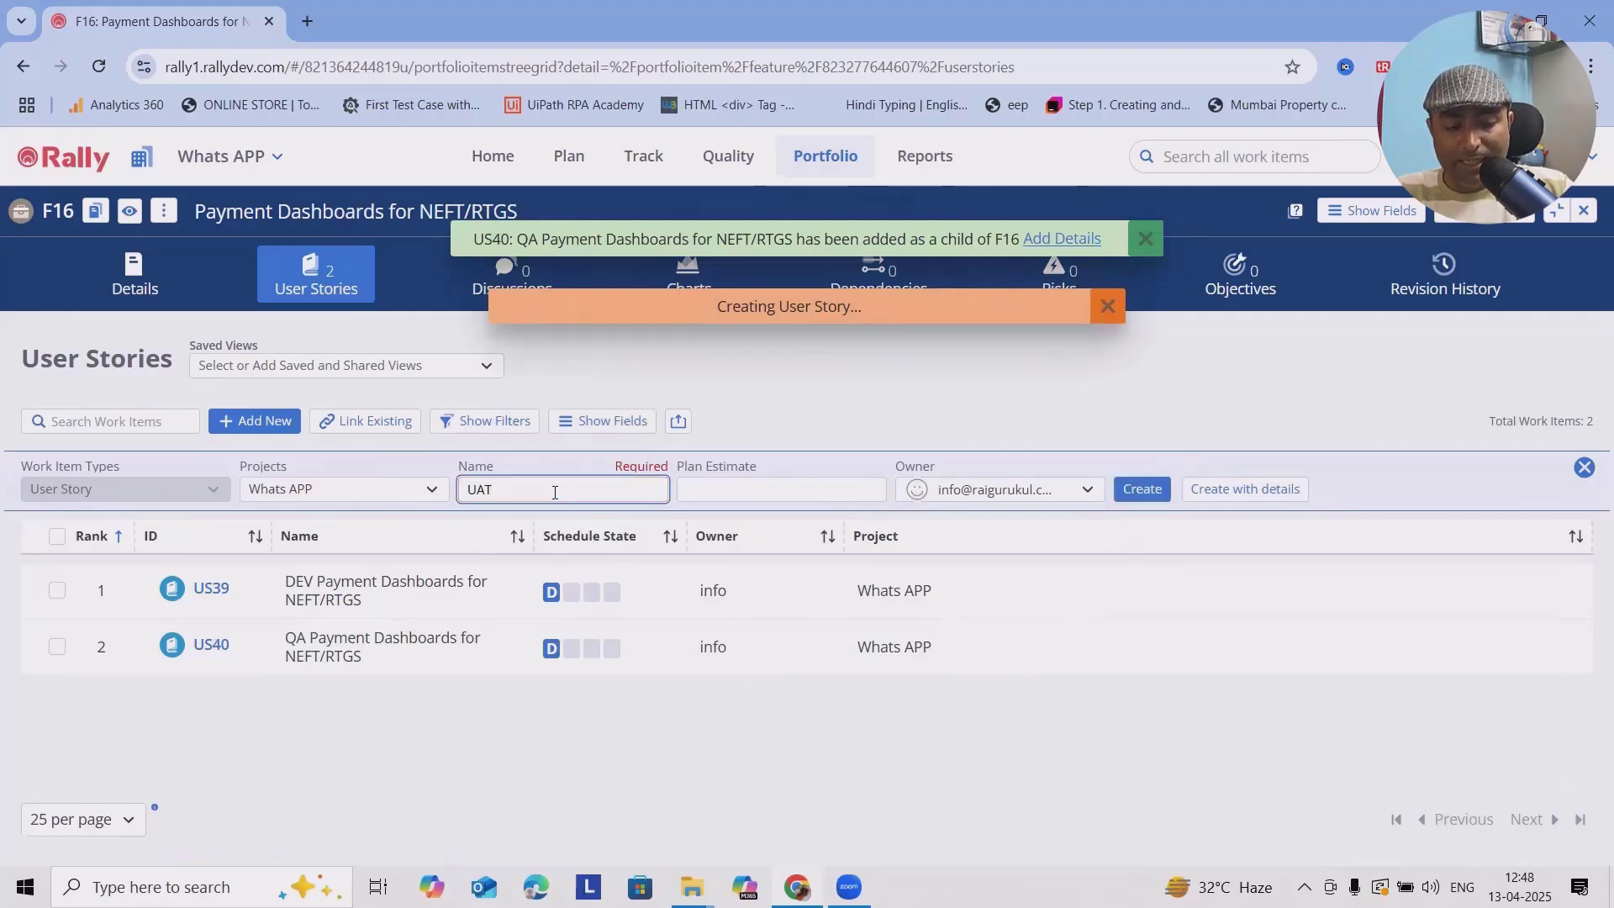
pyautogui.write('AT')
pyautogui.write('Payment Dashboards for NEFT/RTGS')
pyautogui.press('Return')
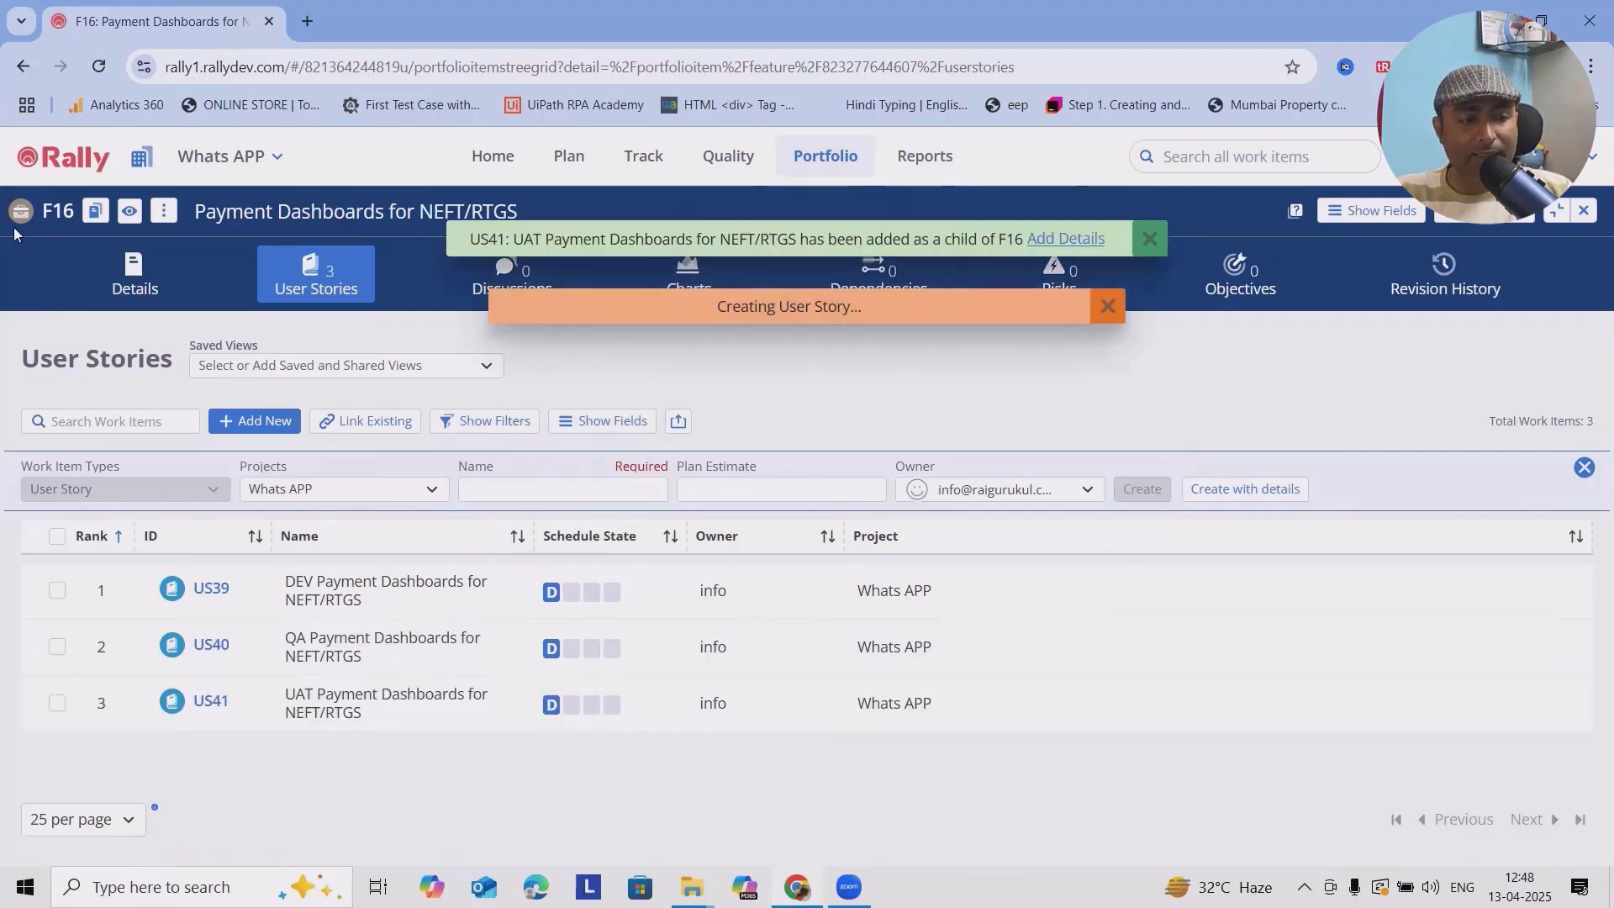
# - Return to the portfolio items and copy only the Payment History feature under Payment with Anyother Method, without its user stories
pyautogui.moveTo(840, 164)
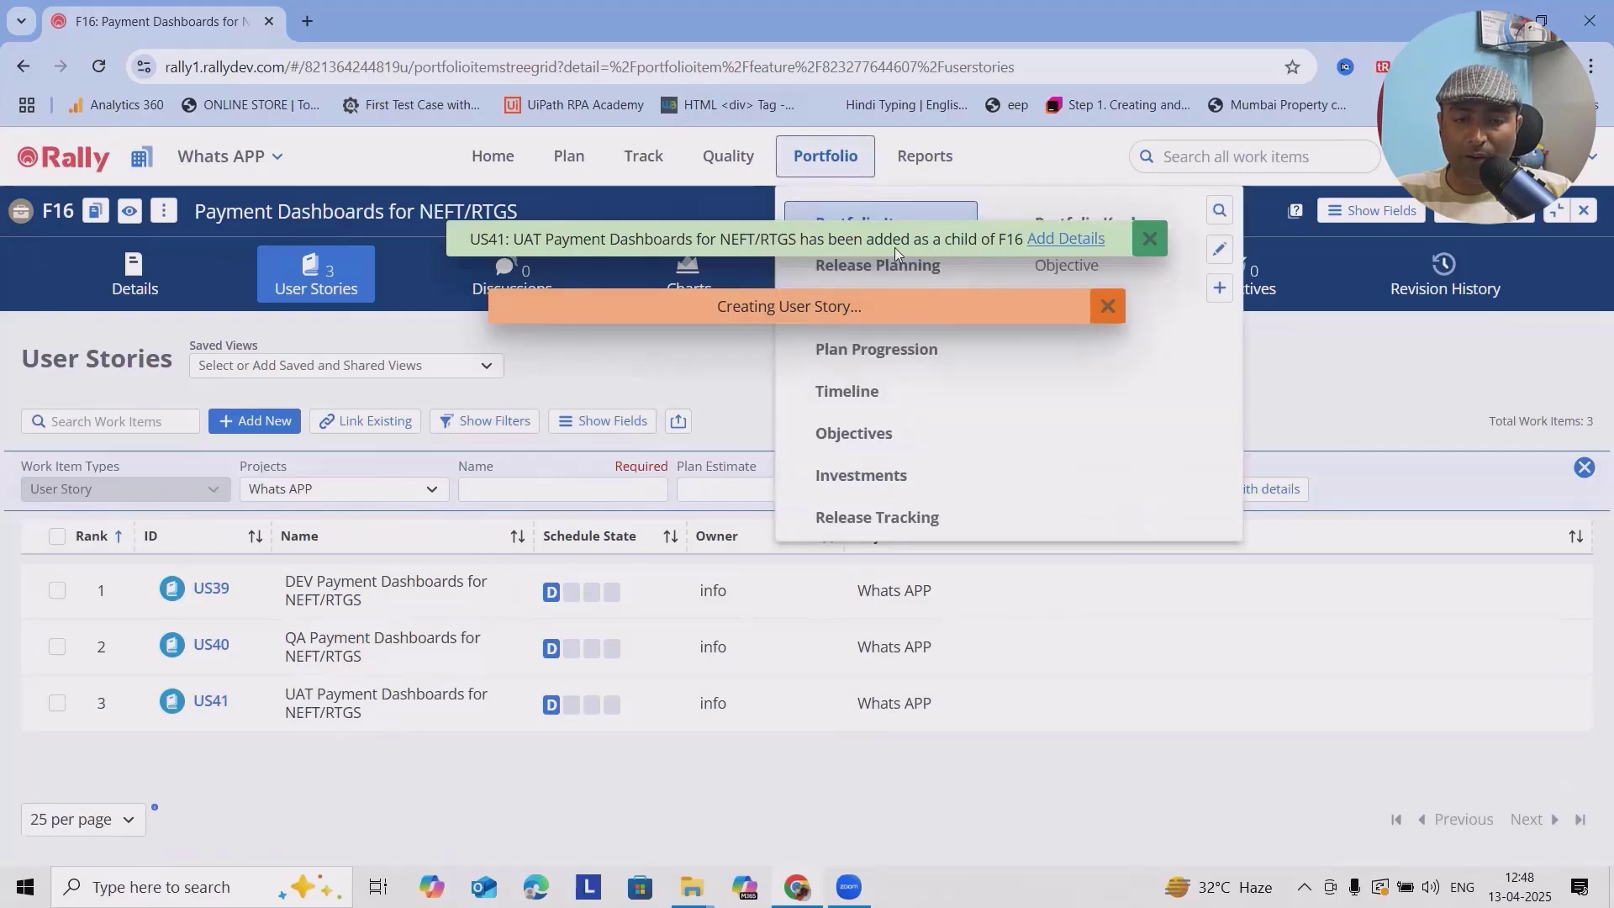
pyautogui.click(883, 215)
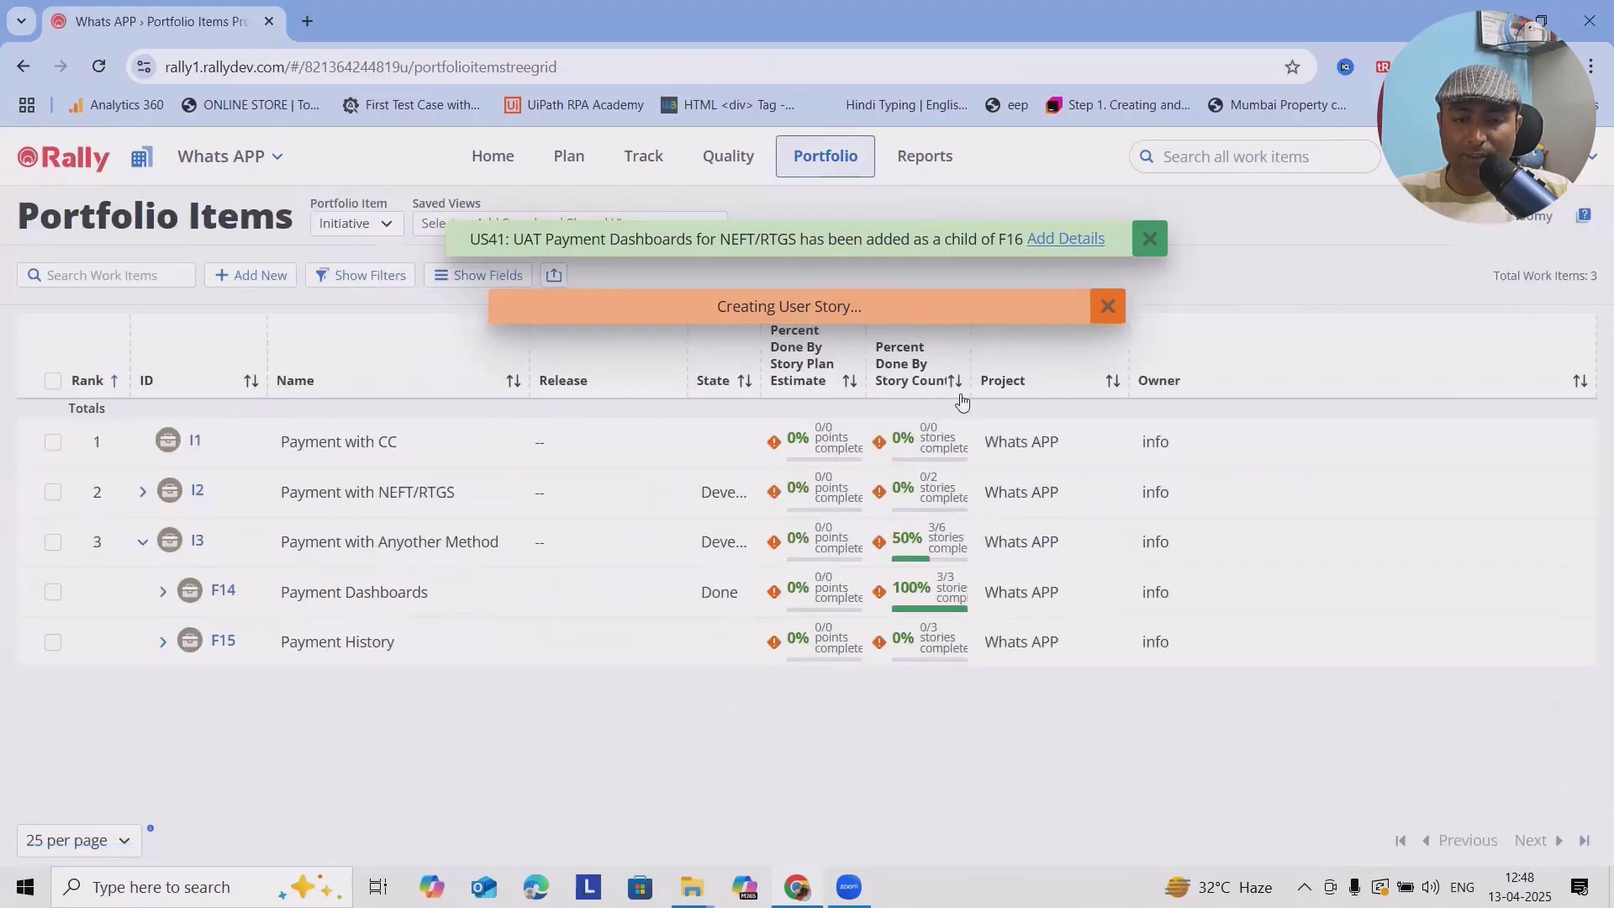
pyautogui.click(143, 560)
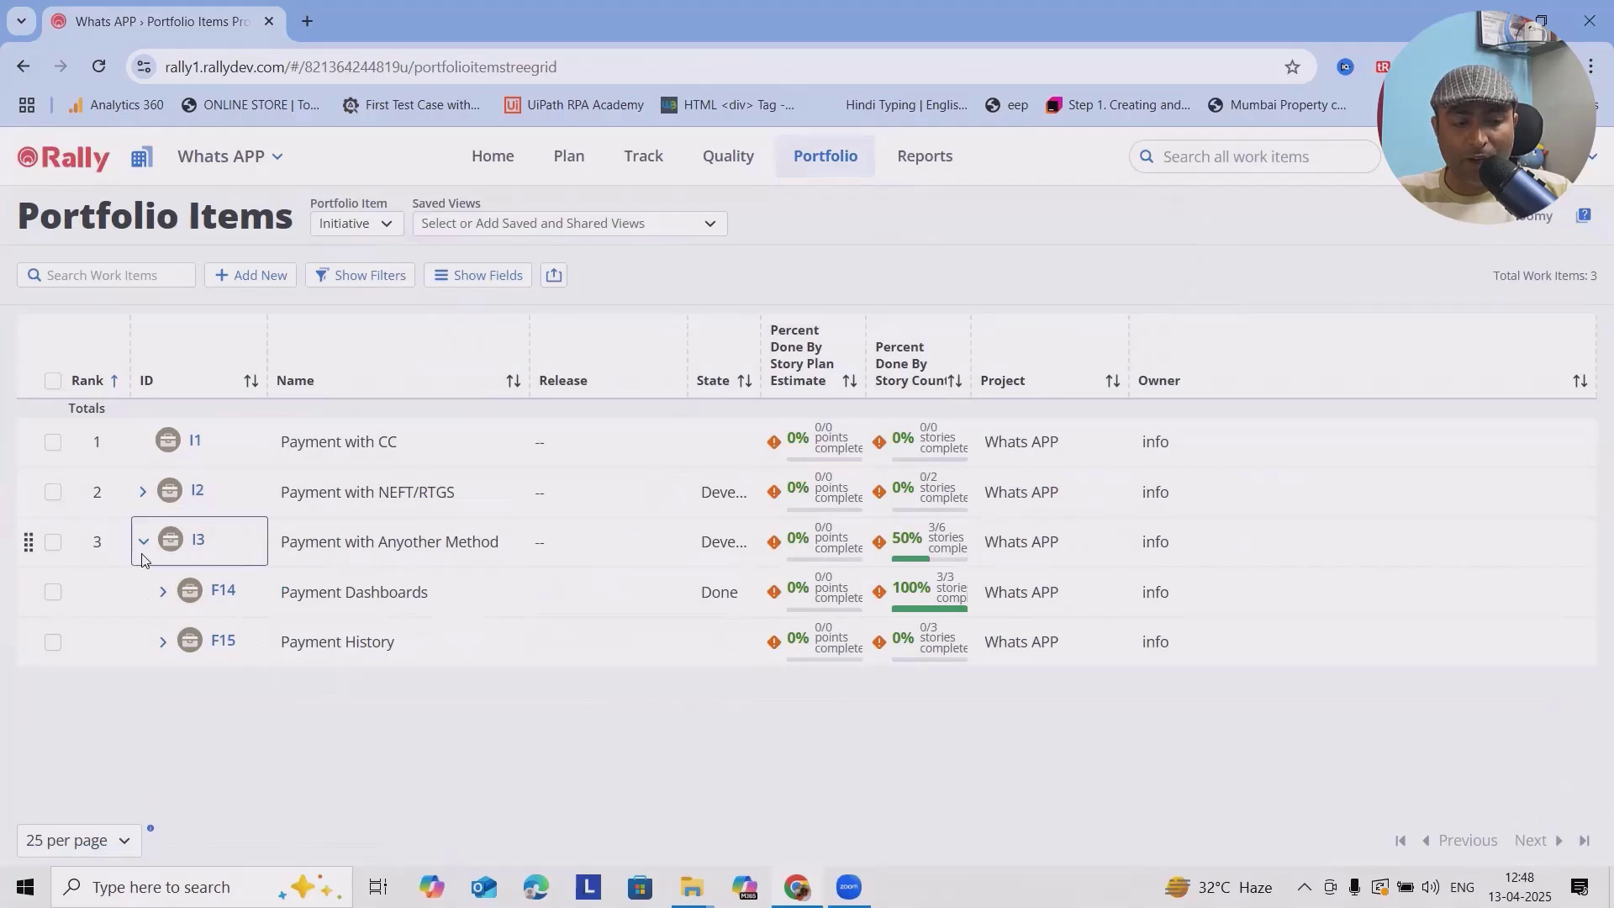
pyautogui.click(162, 641)
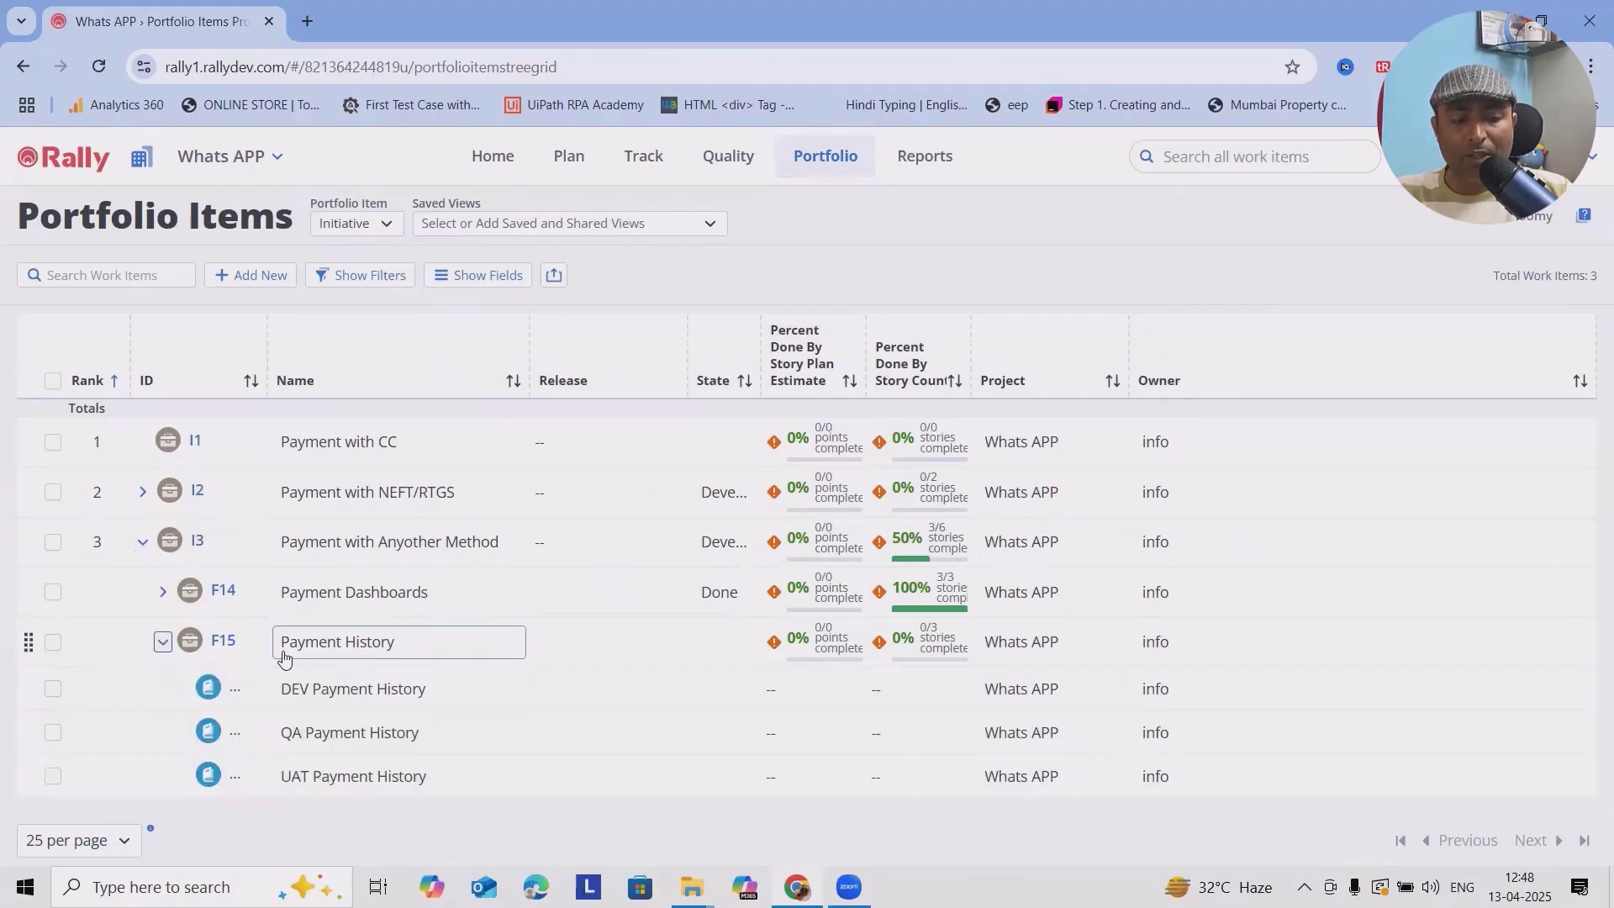
pyautogui.click(52, 642)
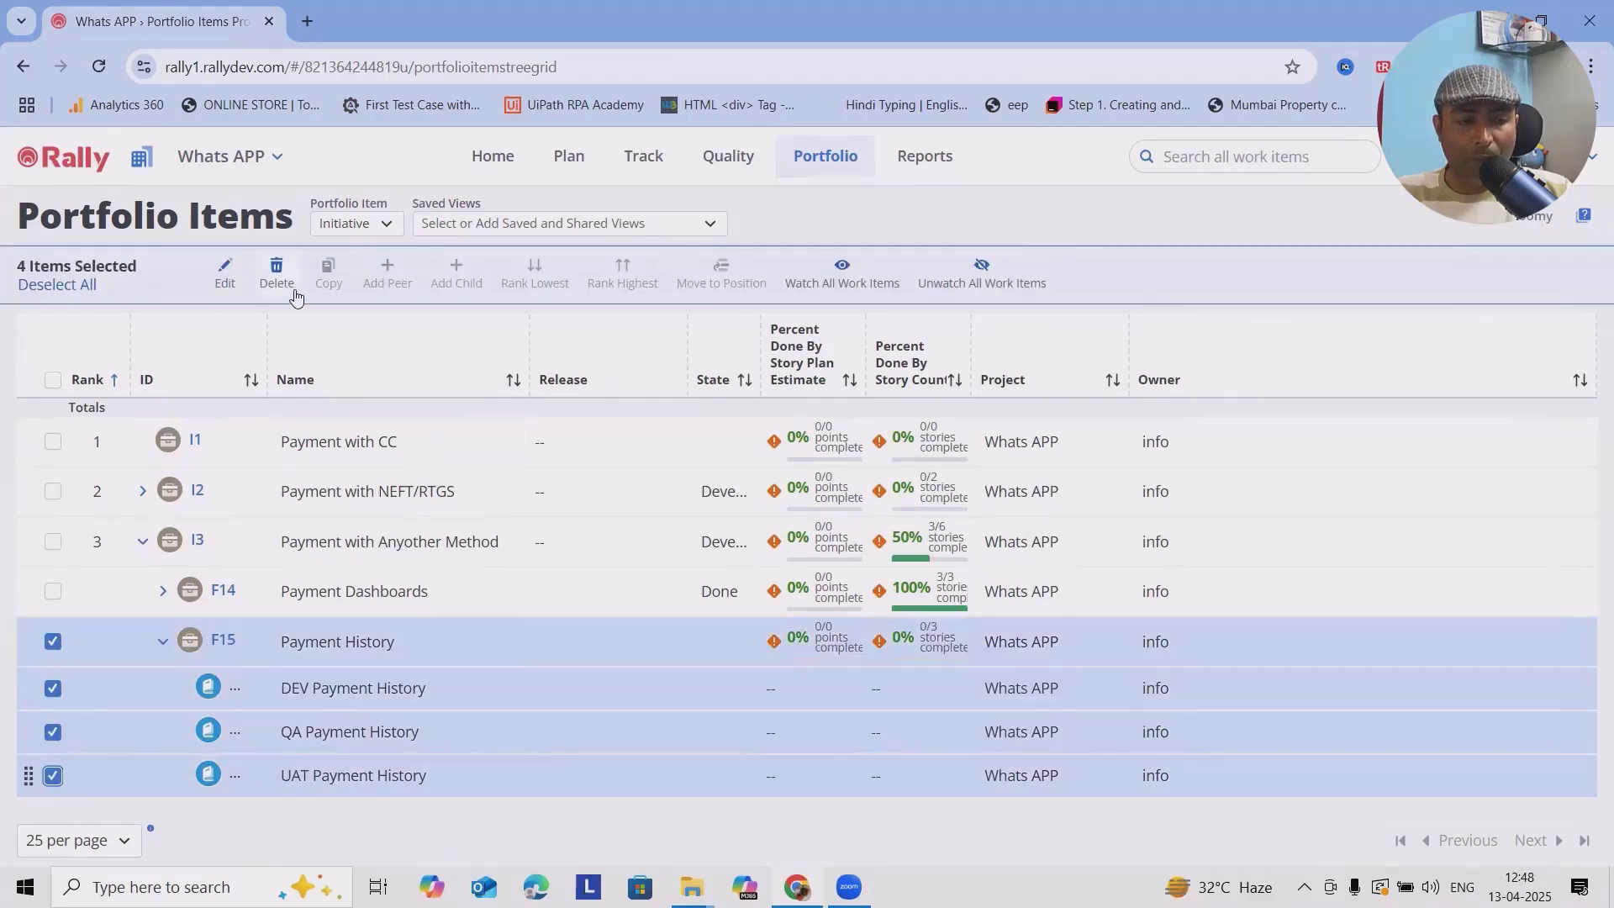
pyautogui.click(52, 689)
pyautogui.click(53, 734)
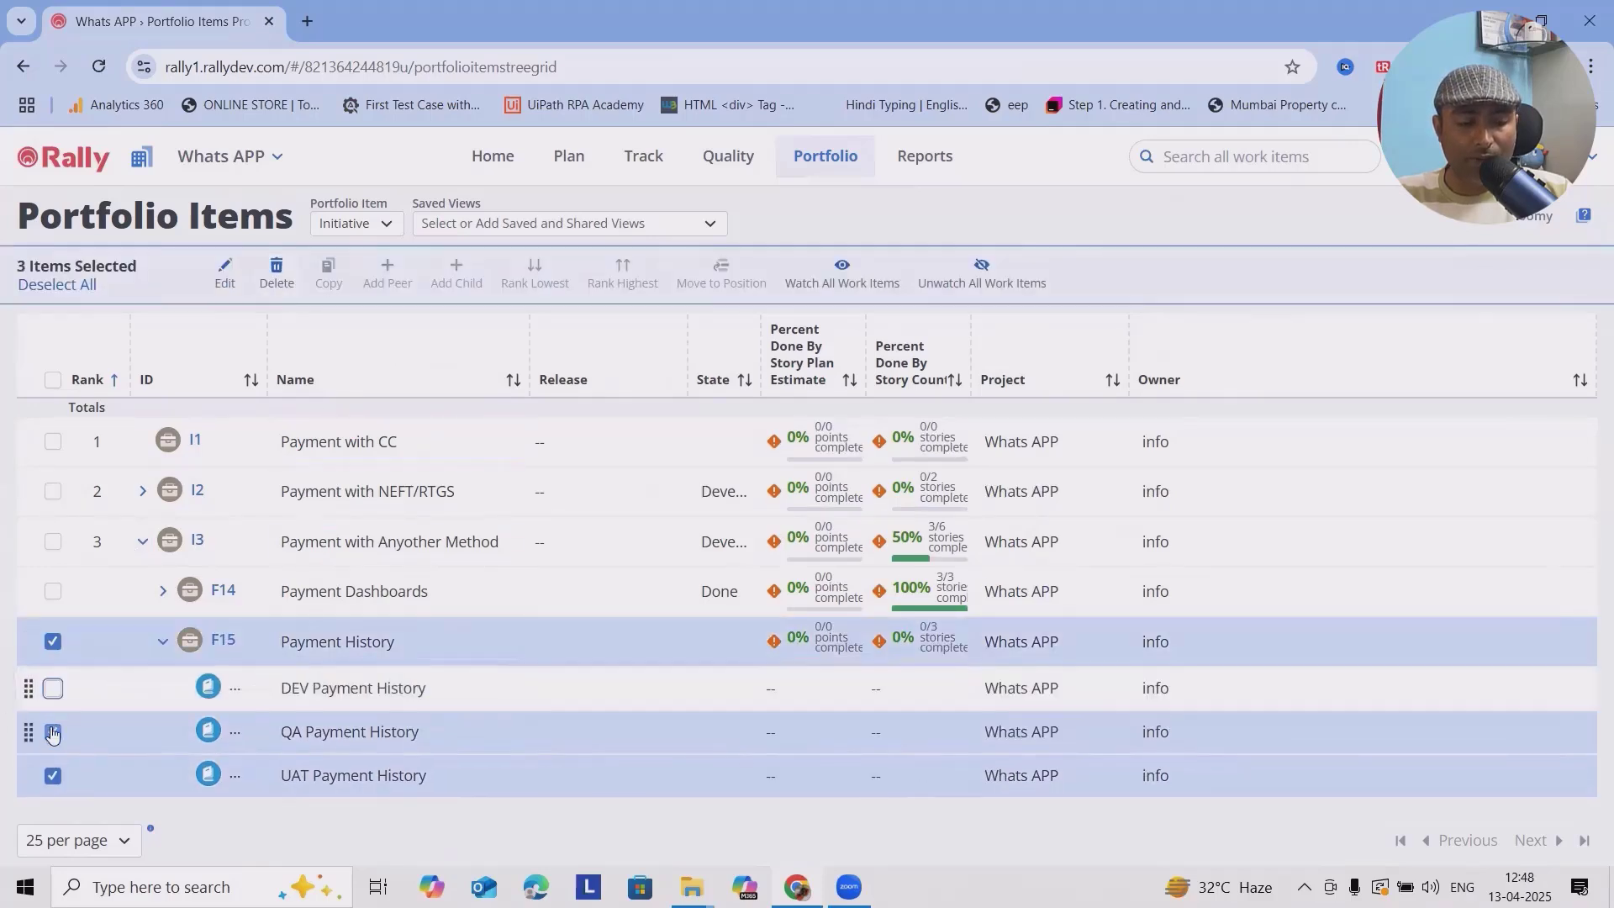
pyautogui.click(52, 775)
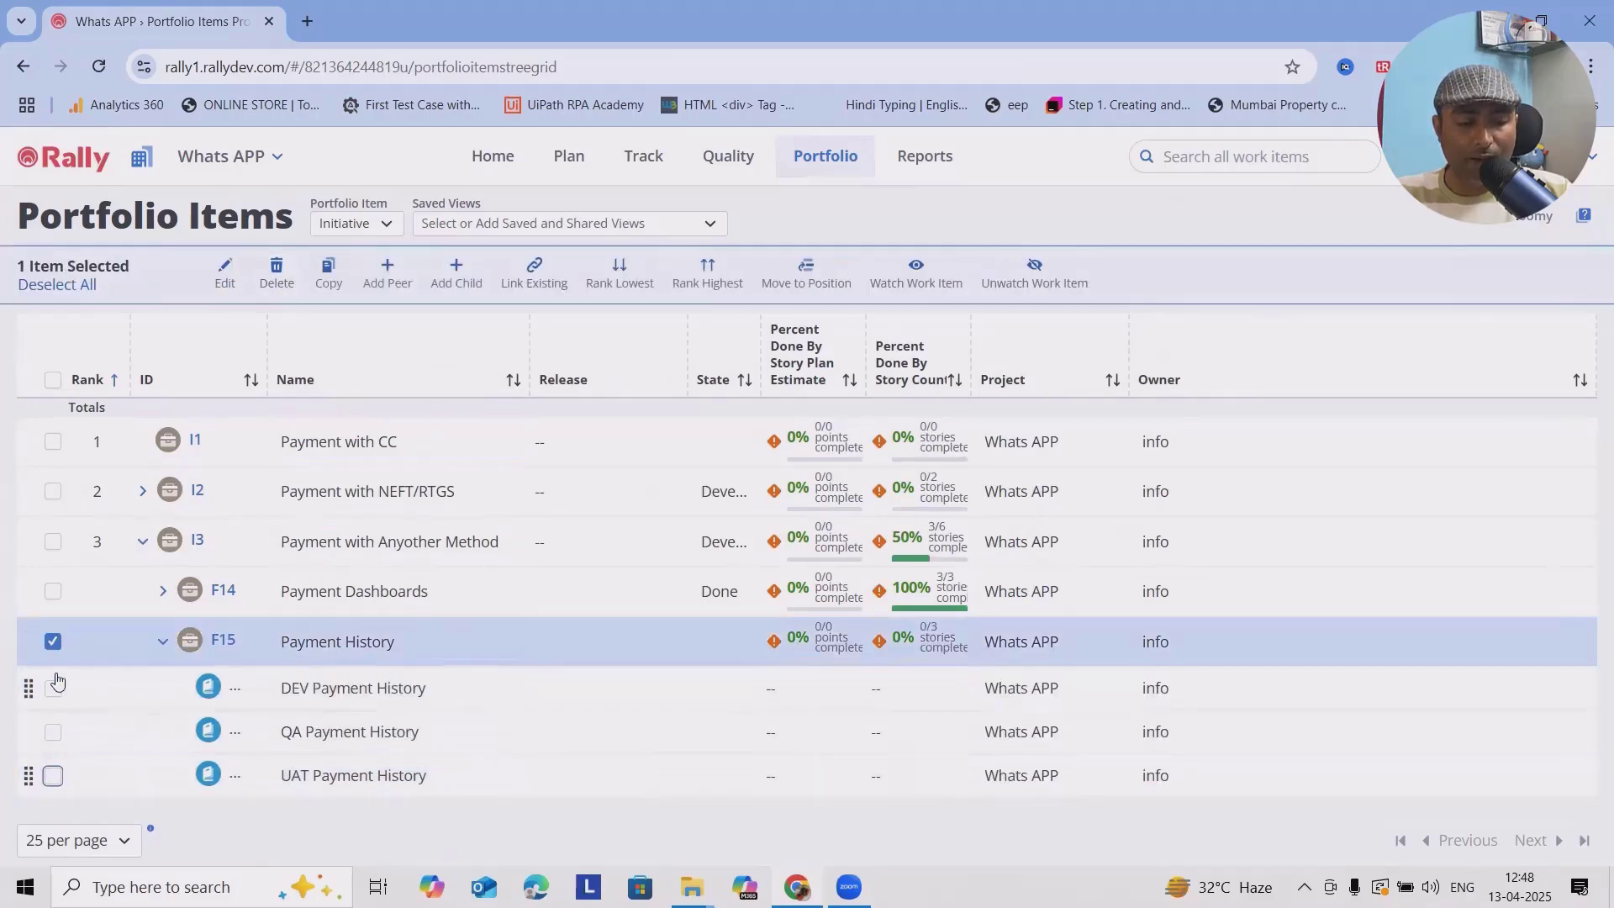
pyautogui.click(329, 273)
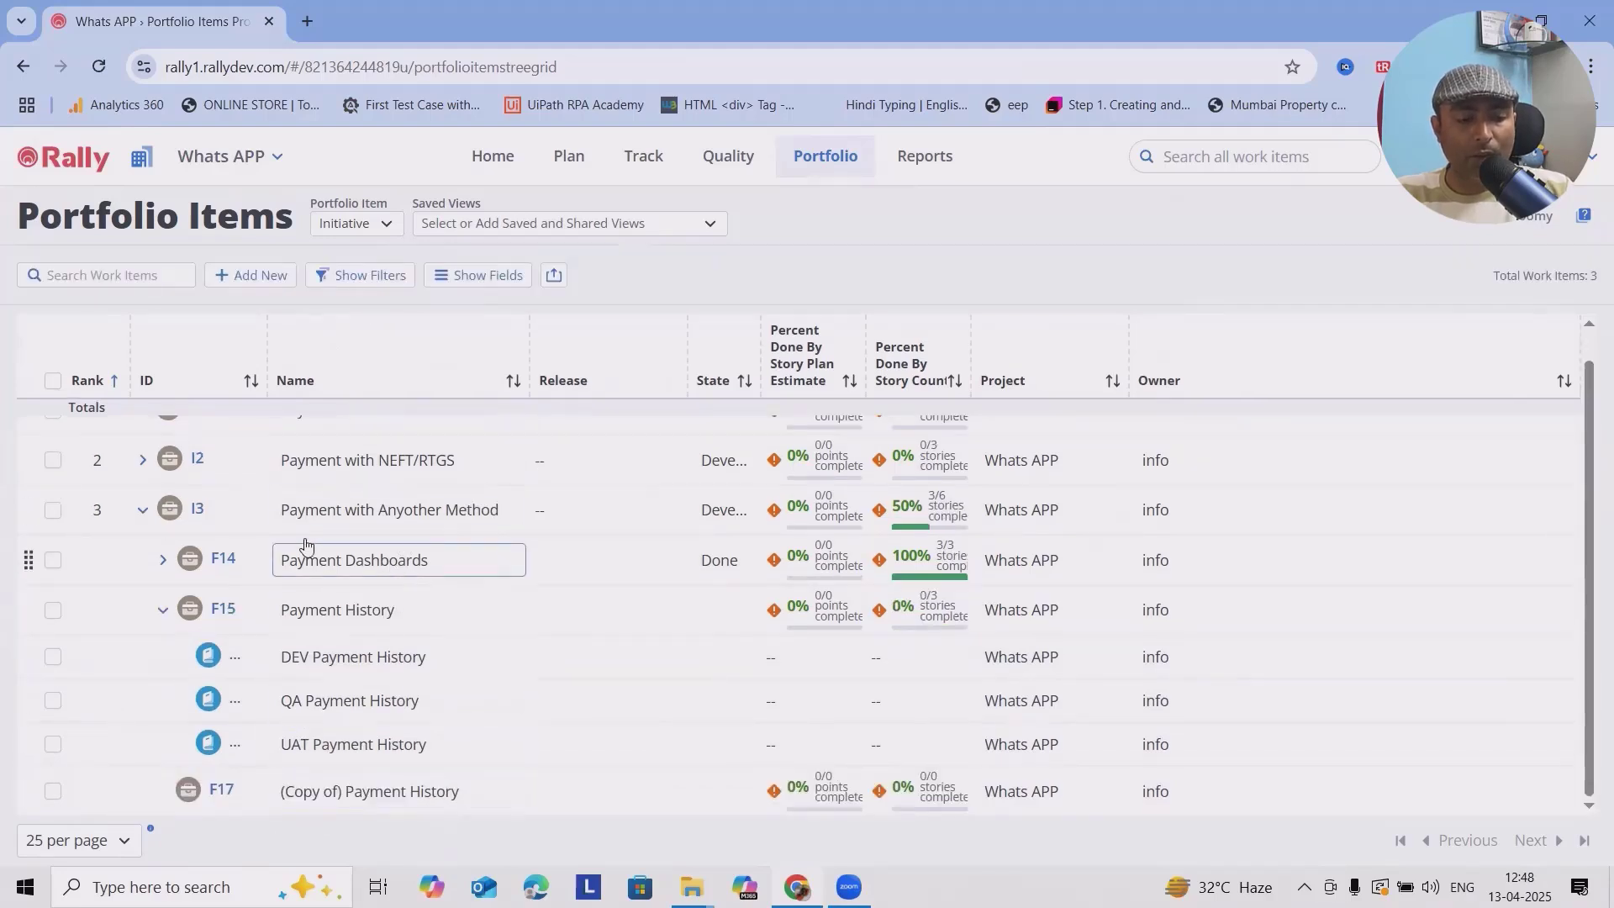
# - Rename the copied Payment History feature as Payment History NEFT/RTGS and open its details
pyautogui.moveTo(364, 460); pyautogui.dragTo(432, 460)
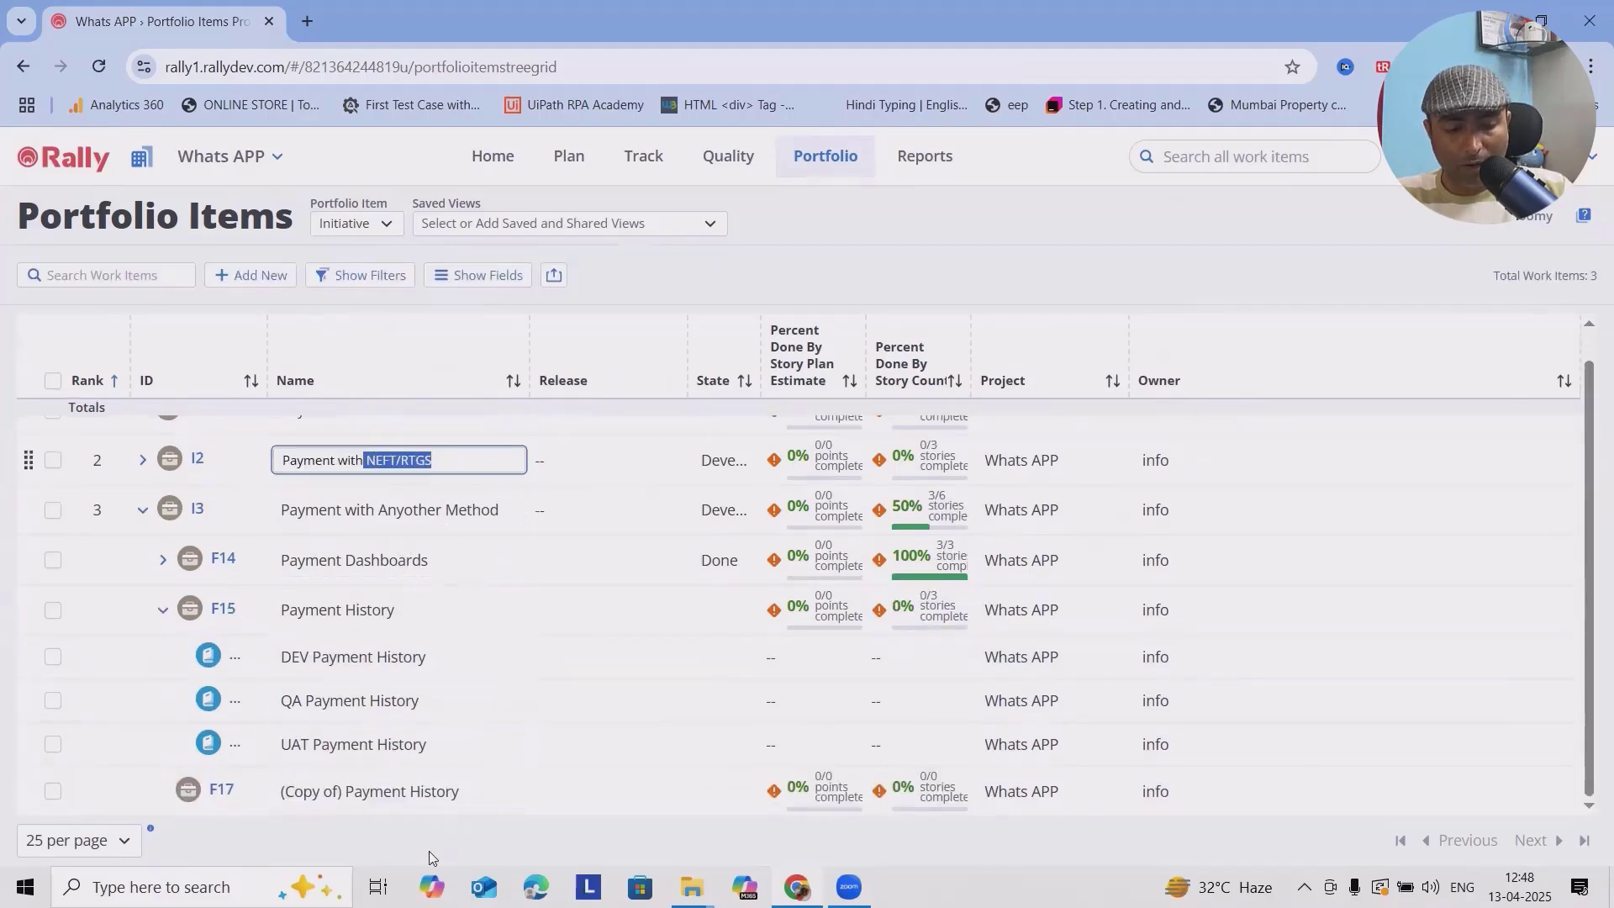
pyautogui.click(434, 791)
pyautogui.moveTo(339, 790); pyautogui.dragTo(114, 795)
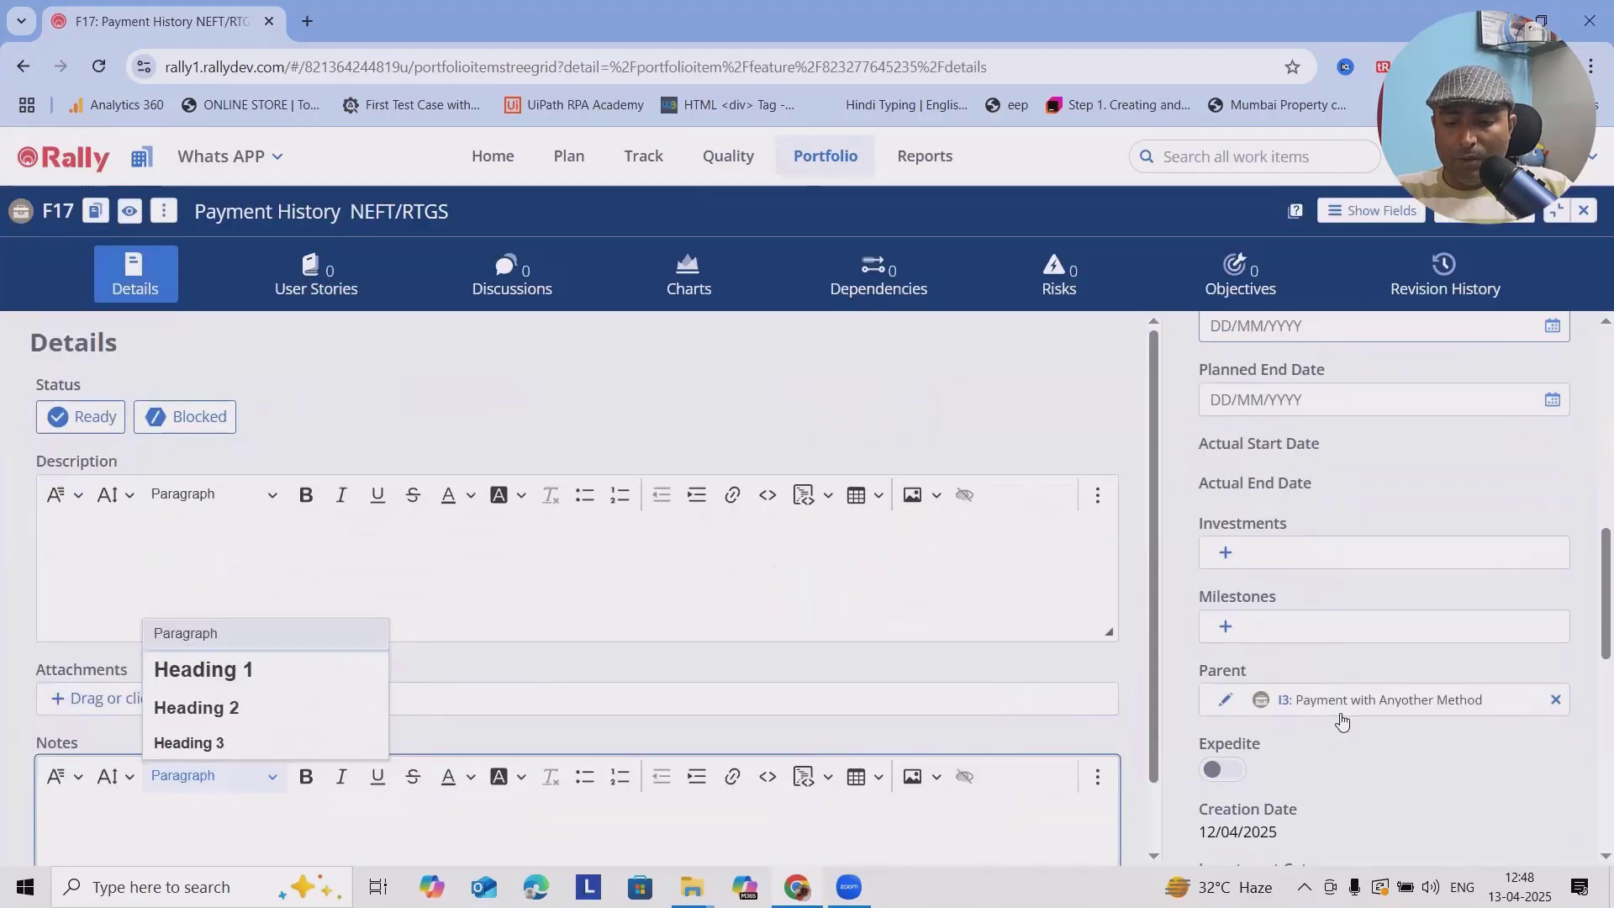
# - Change the parent of the Payment History NEFT/RTGS feature to the Whats APP initiative Payment with NEFT/RTGS and save it
pyautogui.scroll(1, 1343, 723)
pyautogui.scroll(-2, 1262, 701)
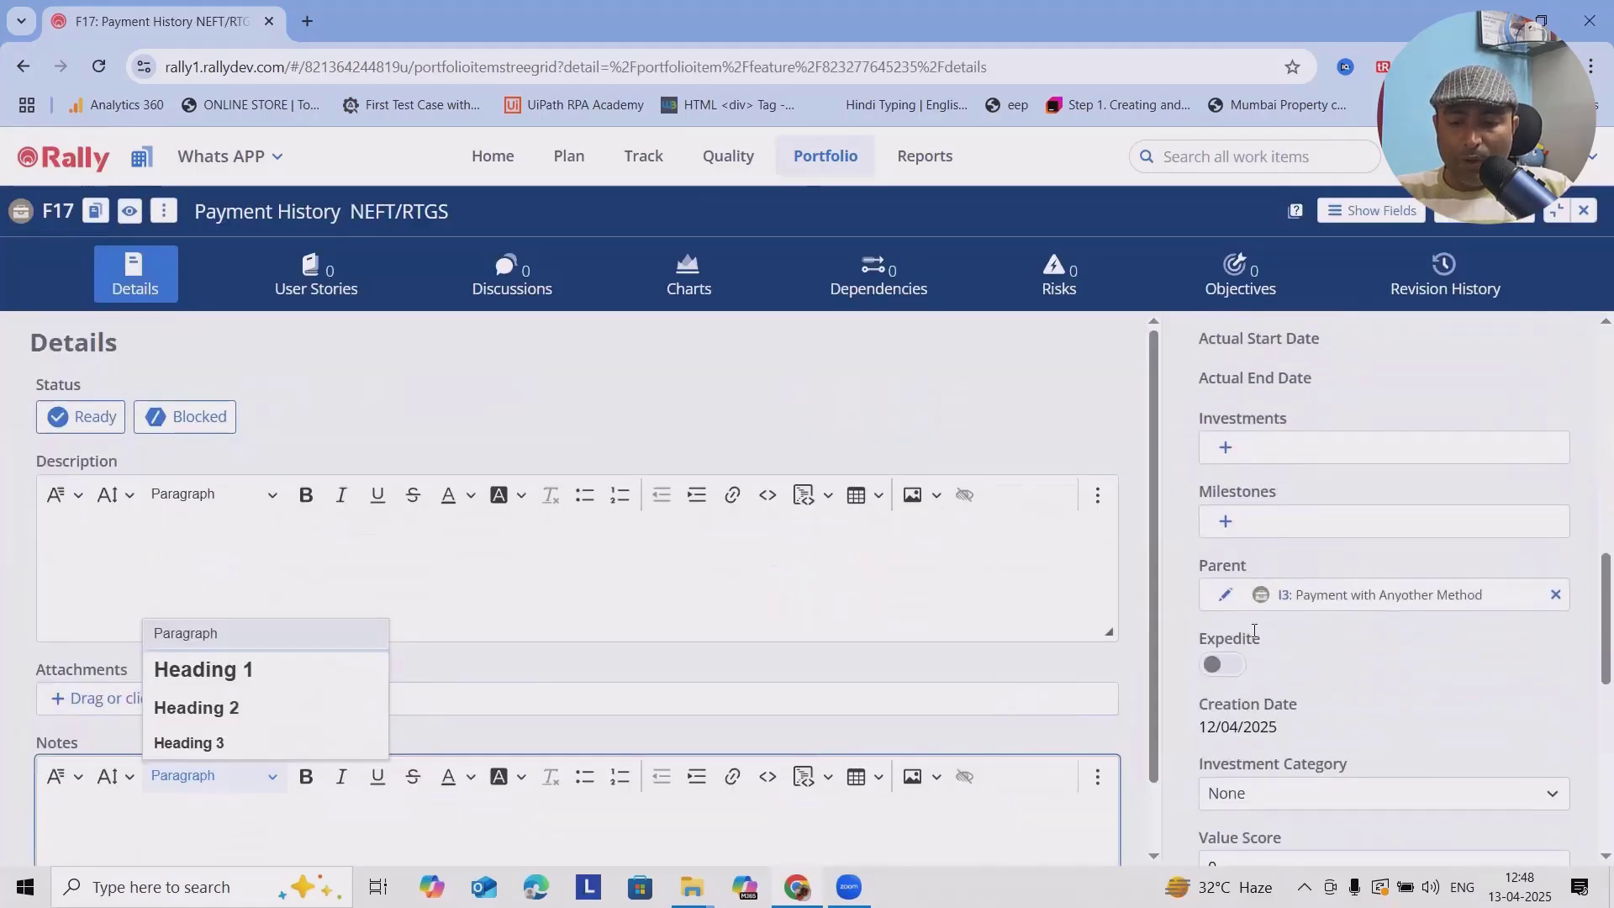
pyautogui.click(1555, 594)
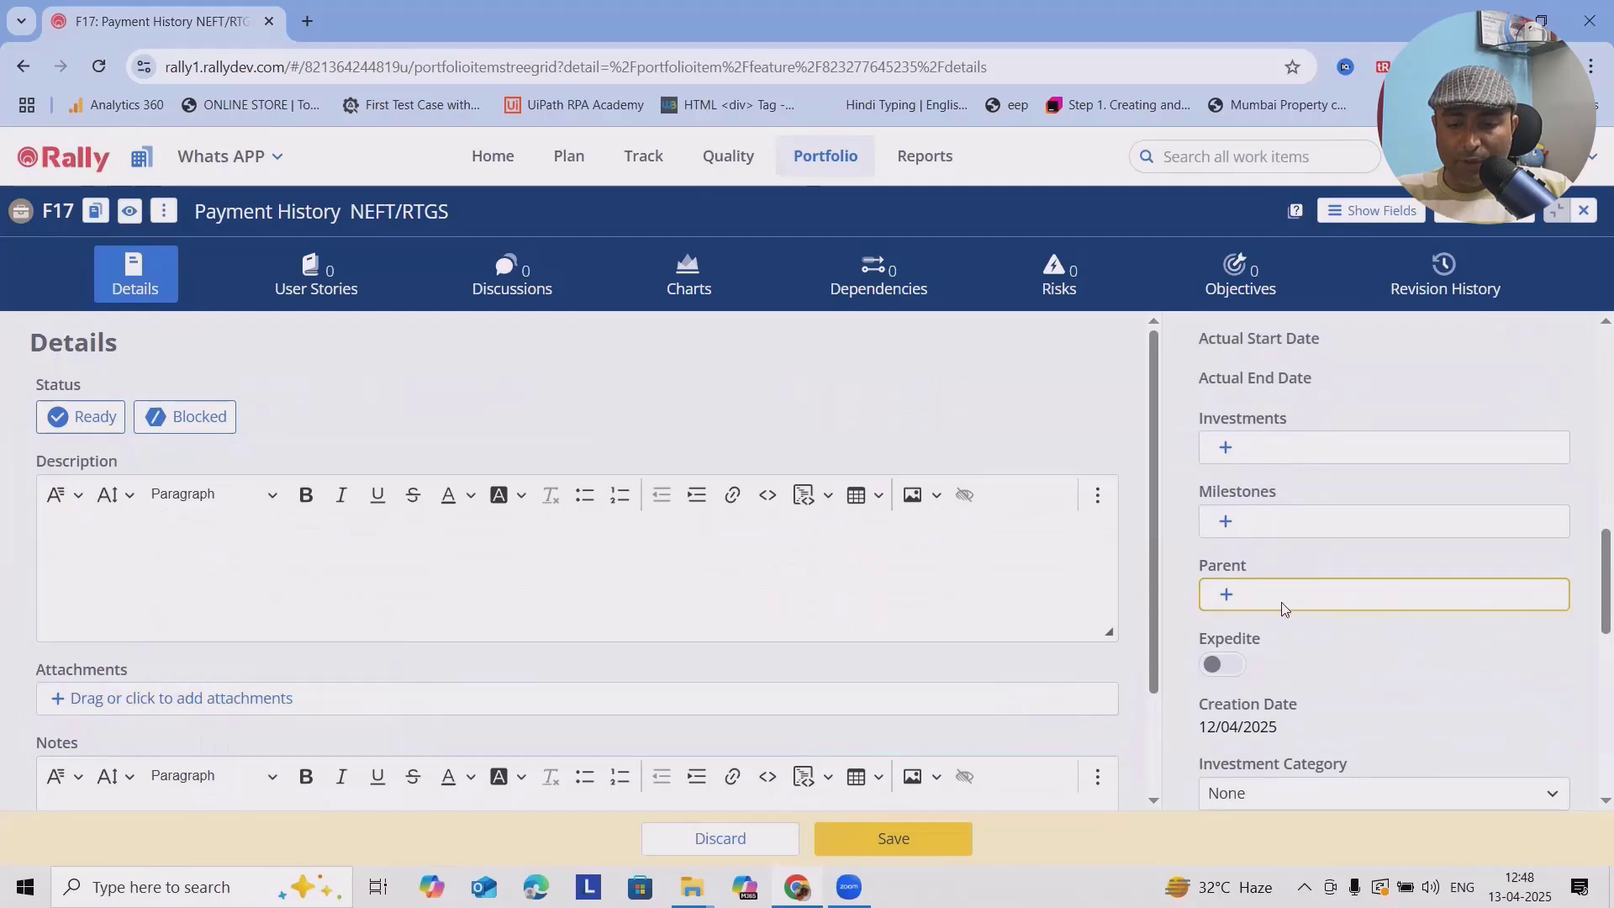
pyautogui.click(1226, 594)
pyautogui.click(1225, 215)
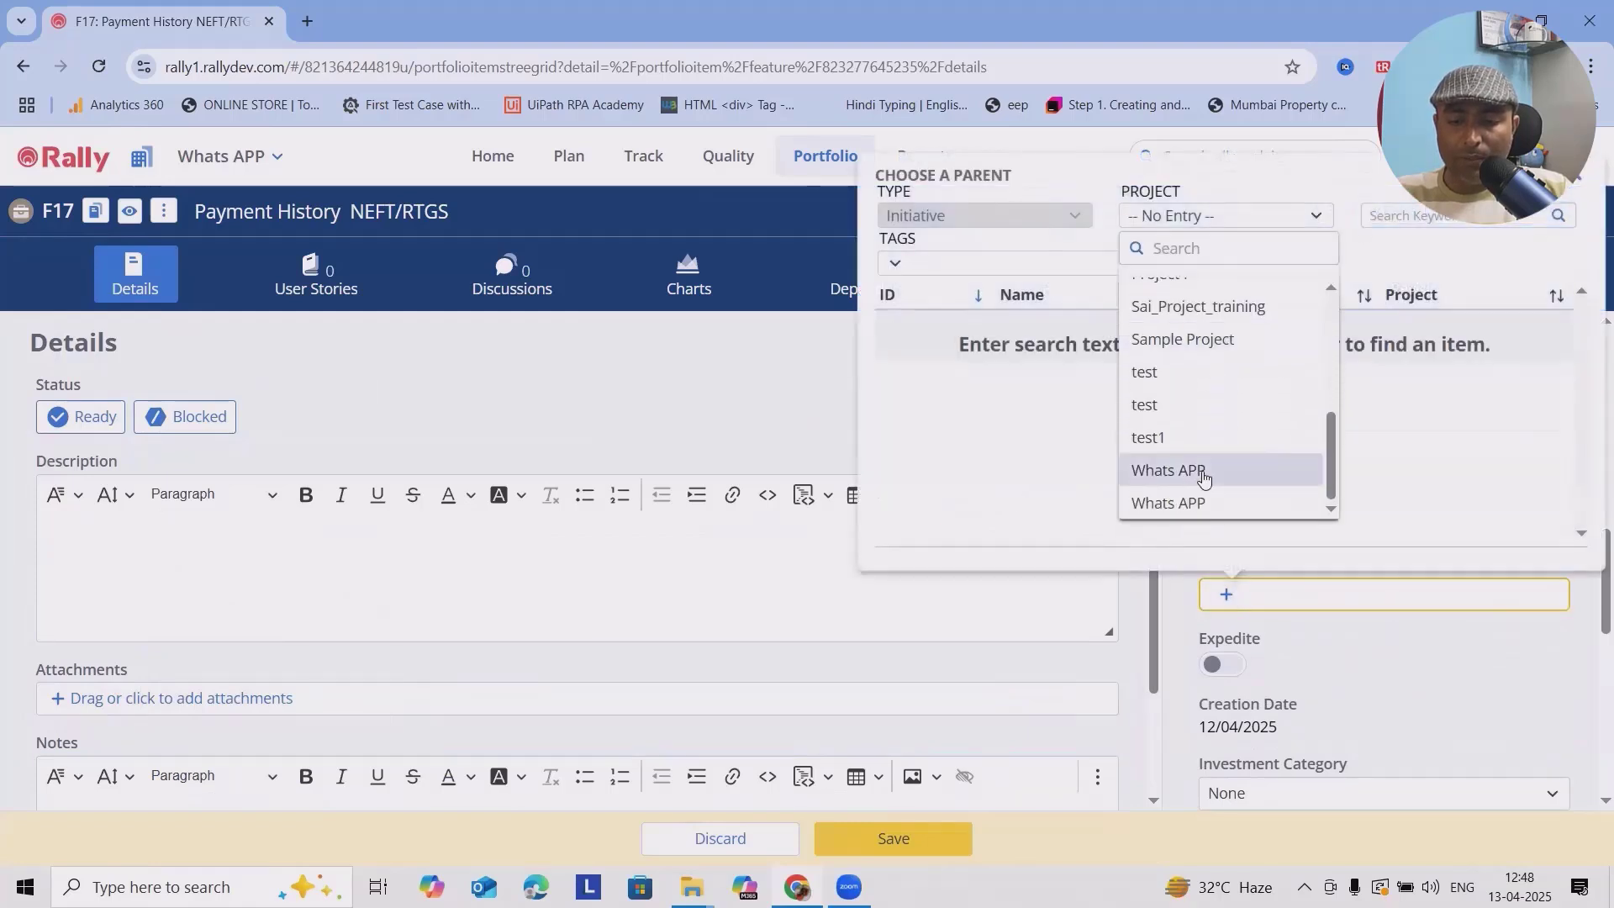
pyautogui.click(1204, 478)
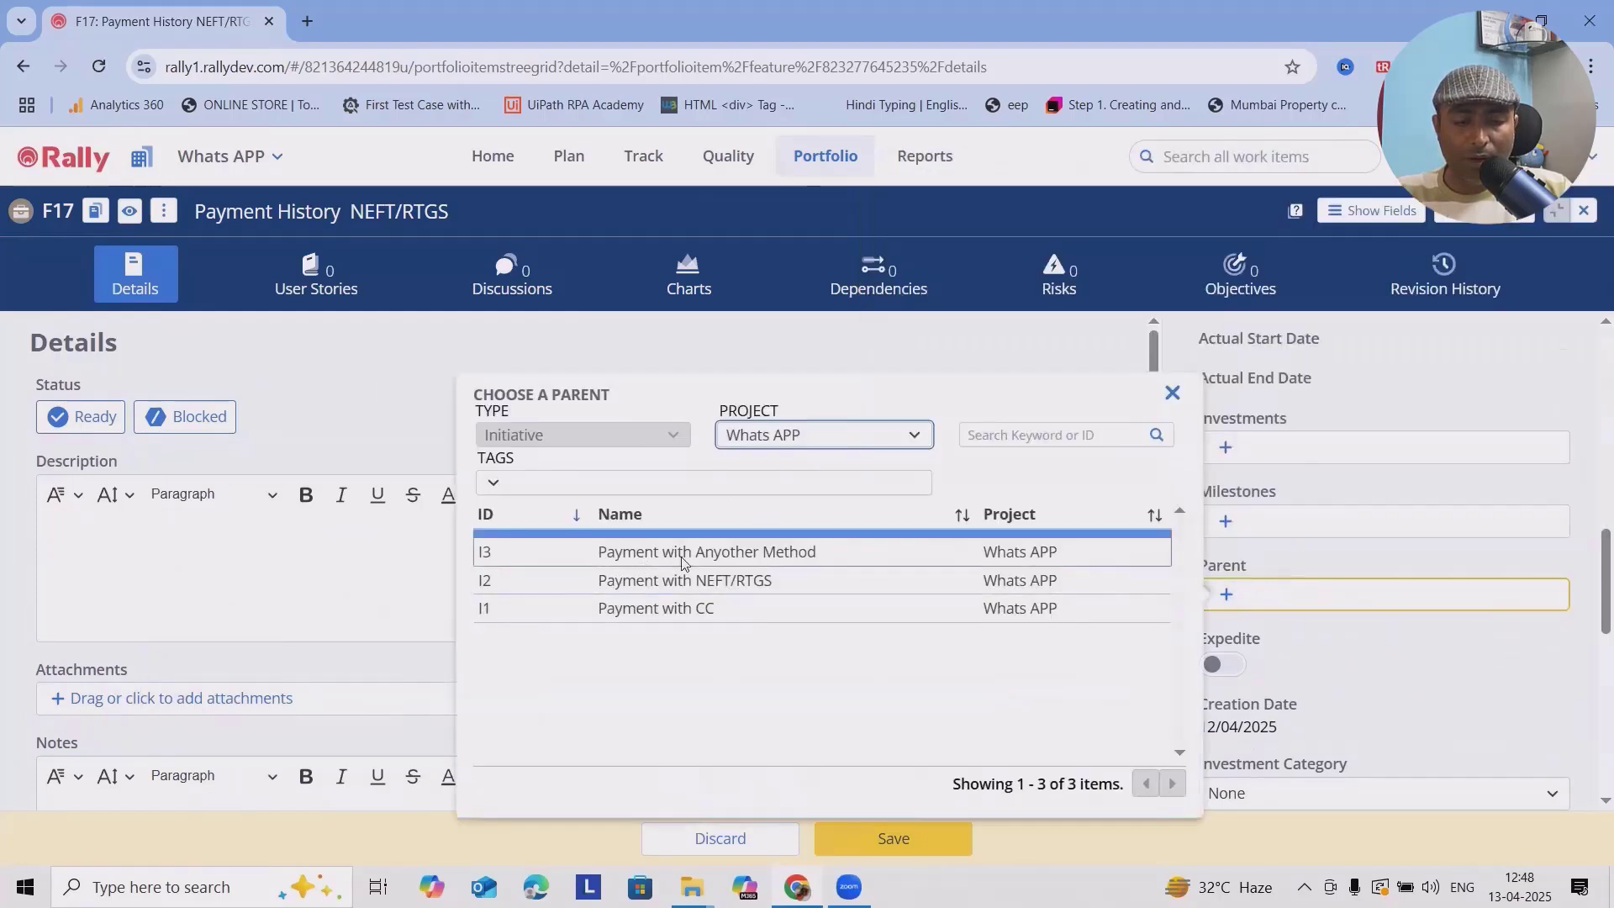
pyautogui.click(681, 580)
pyautogui.scroll(-2, 925, 781)
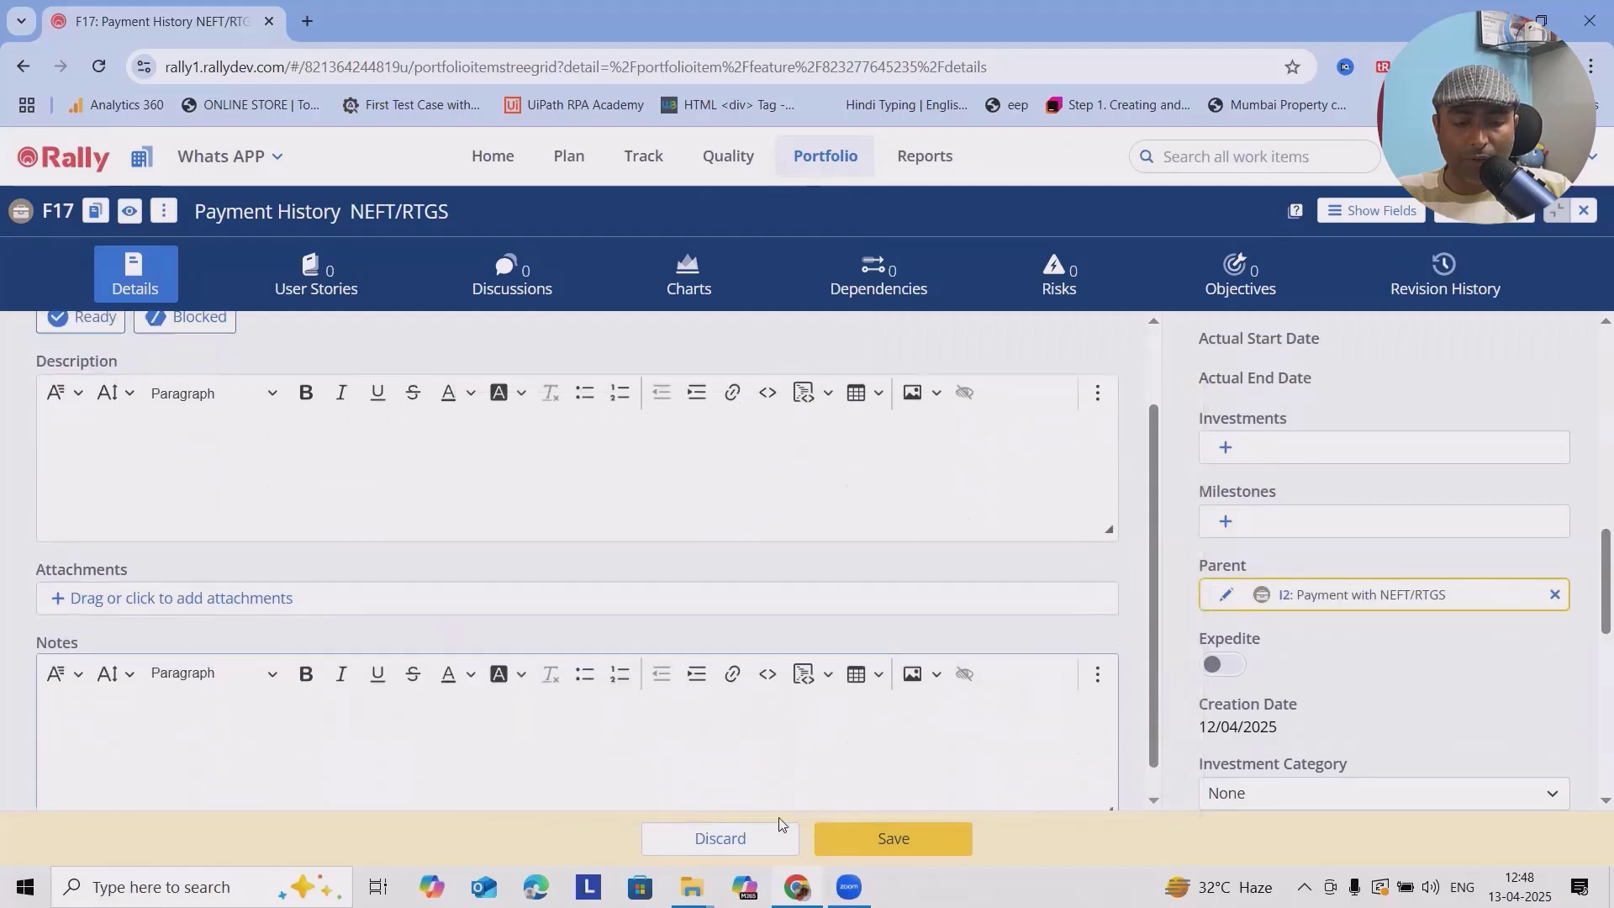
pyautogui.click(875, 841)
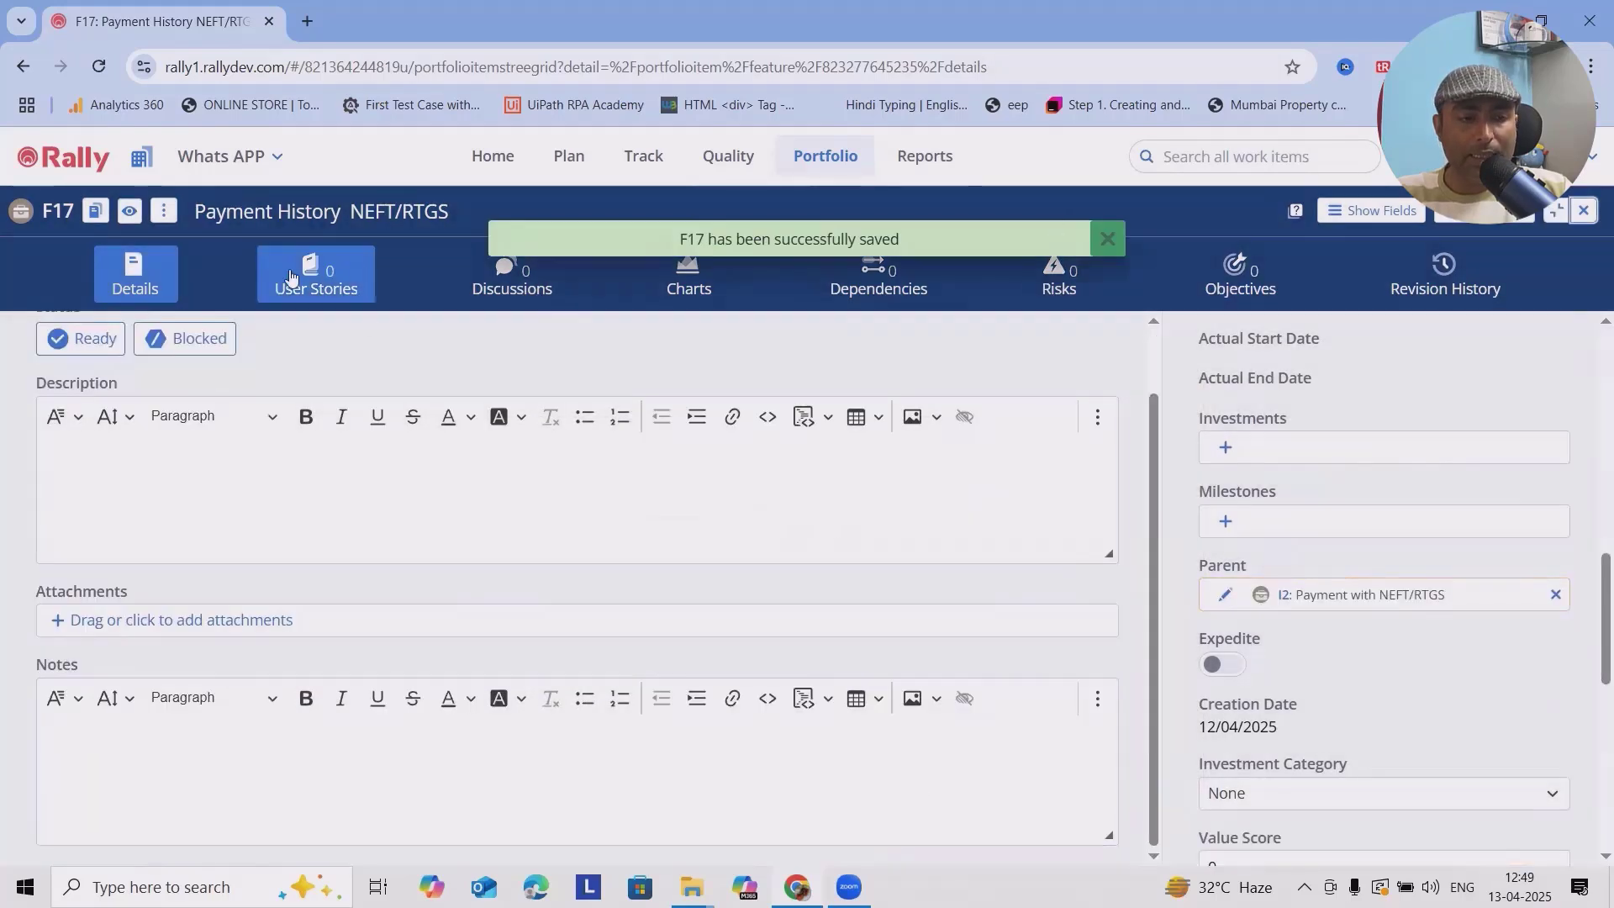
# - Return to the portfolio items and examine the Payment with NEFT/RTGS initiative's features and the user stories of Payment Dashboards for NEFT/RTGS
pyautogui.click(825, 156)
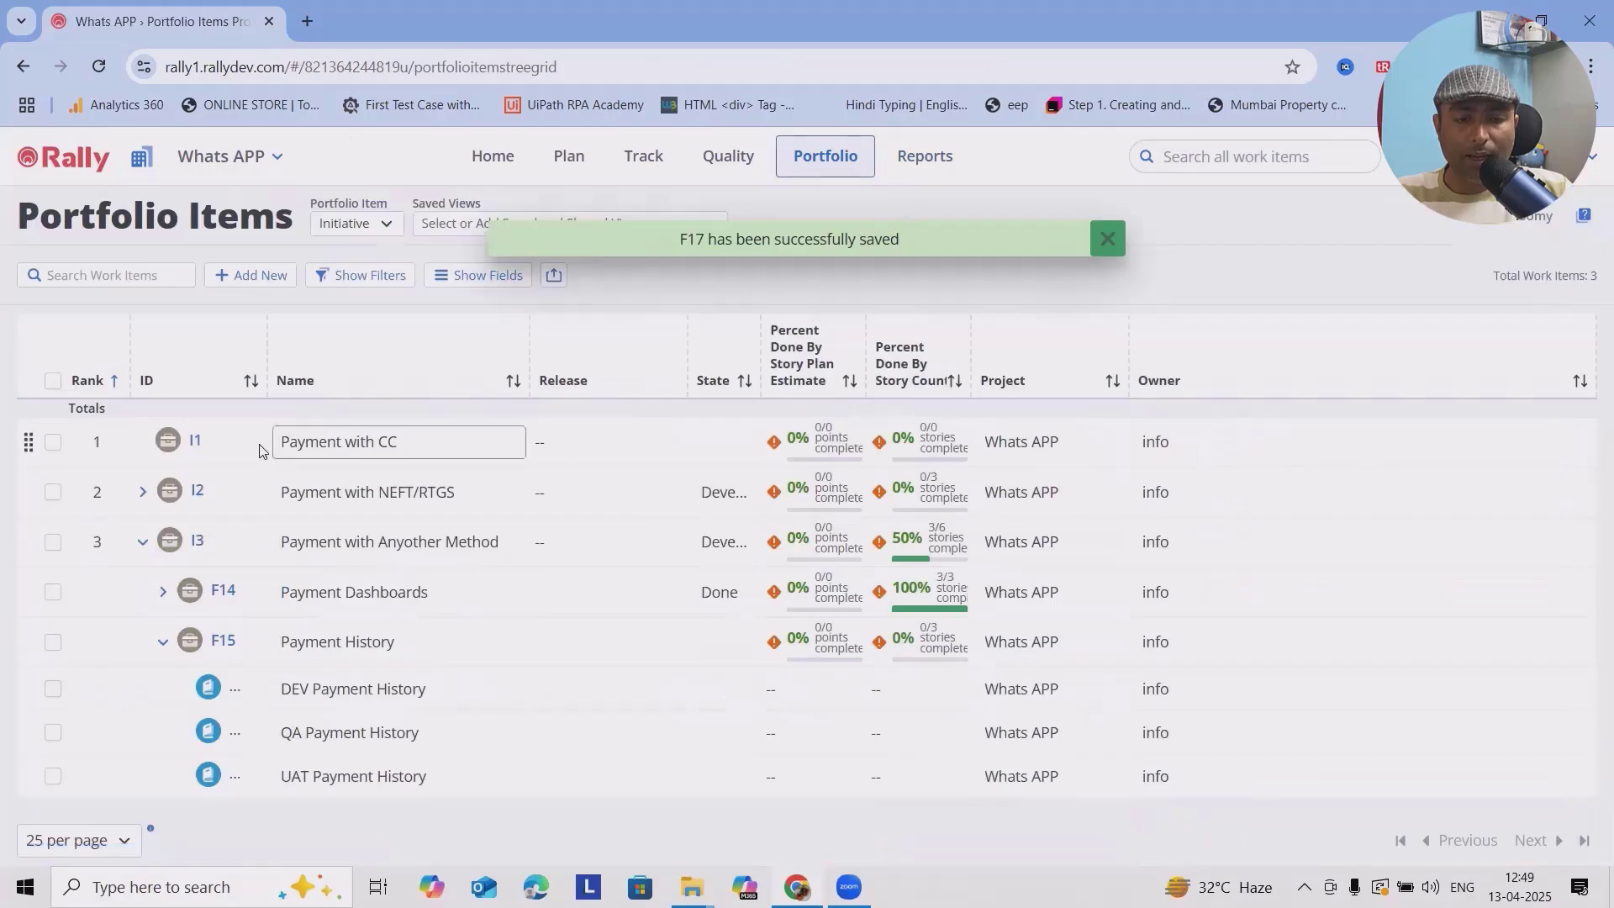
pyautogui.click(142, 541)
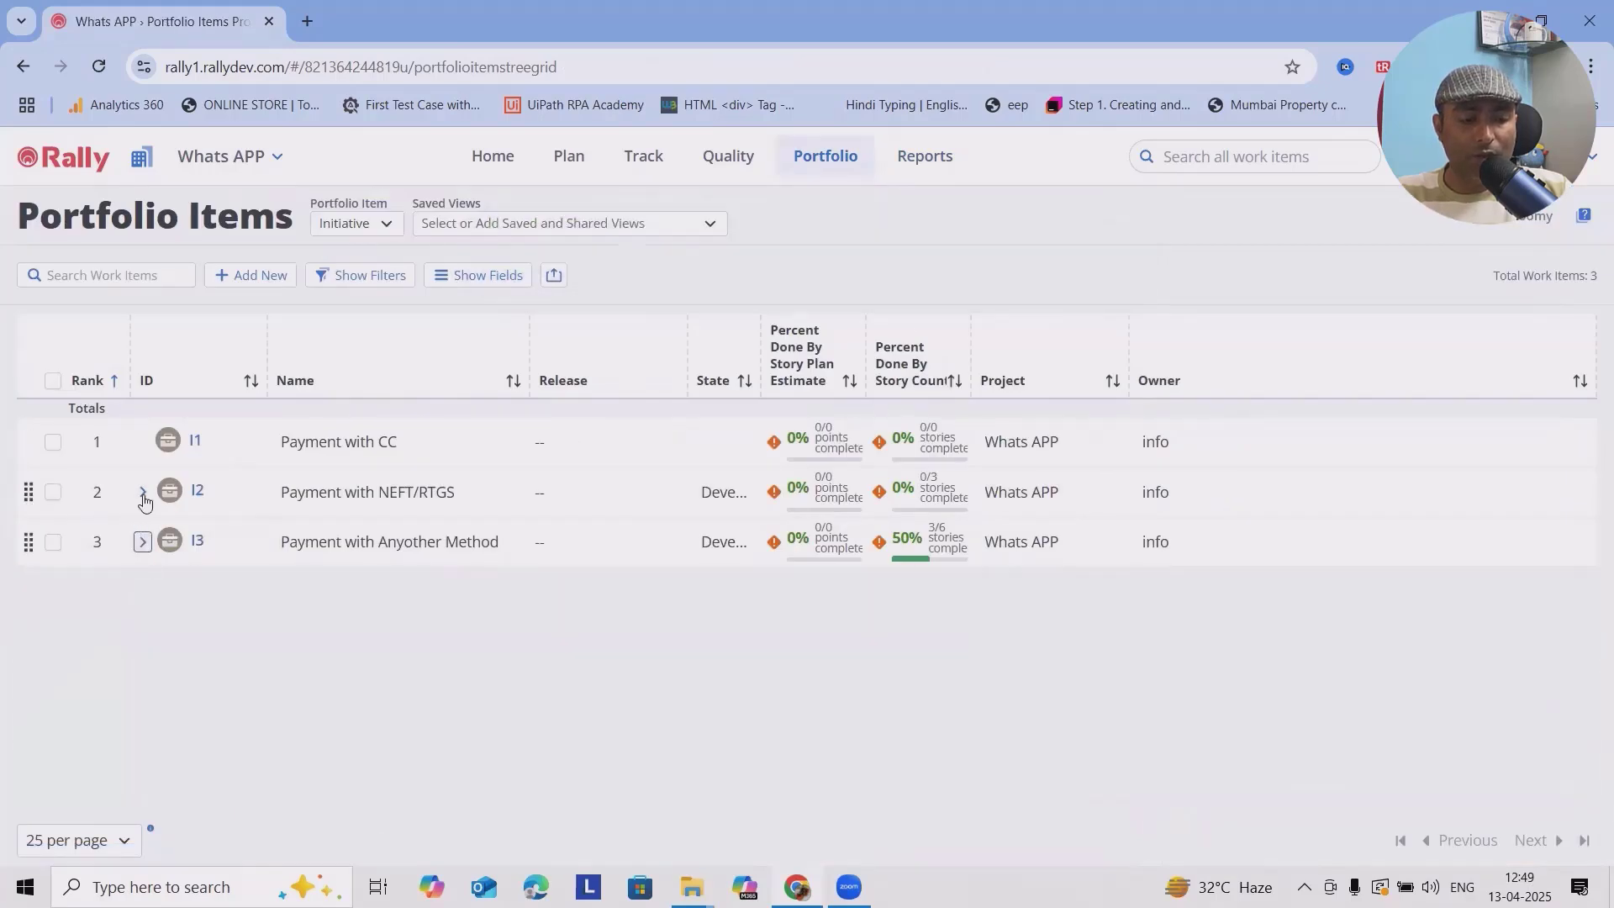
pyautogui.click(143, 493)
pyautogui.click(142, 493)
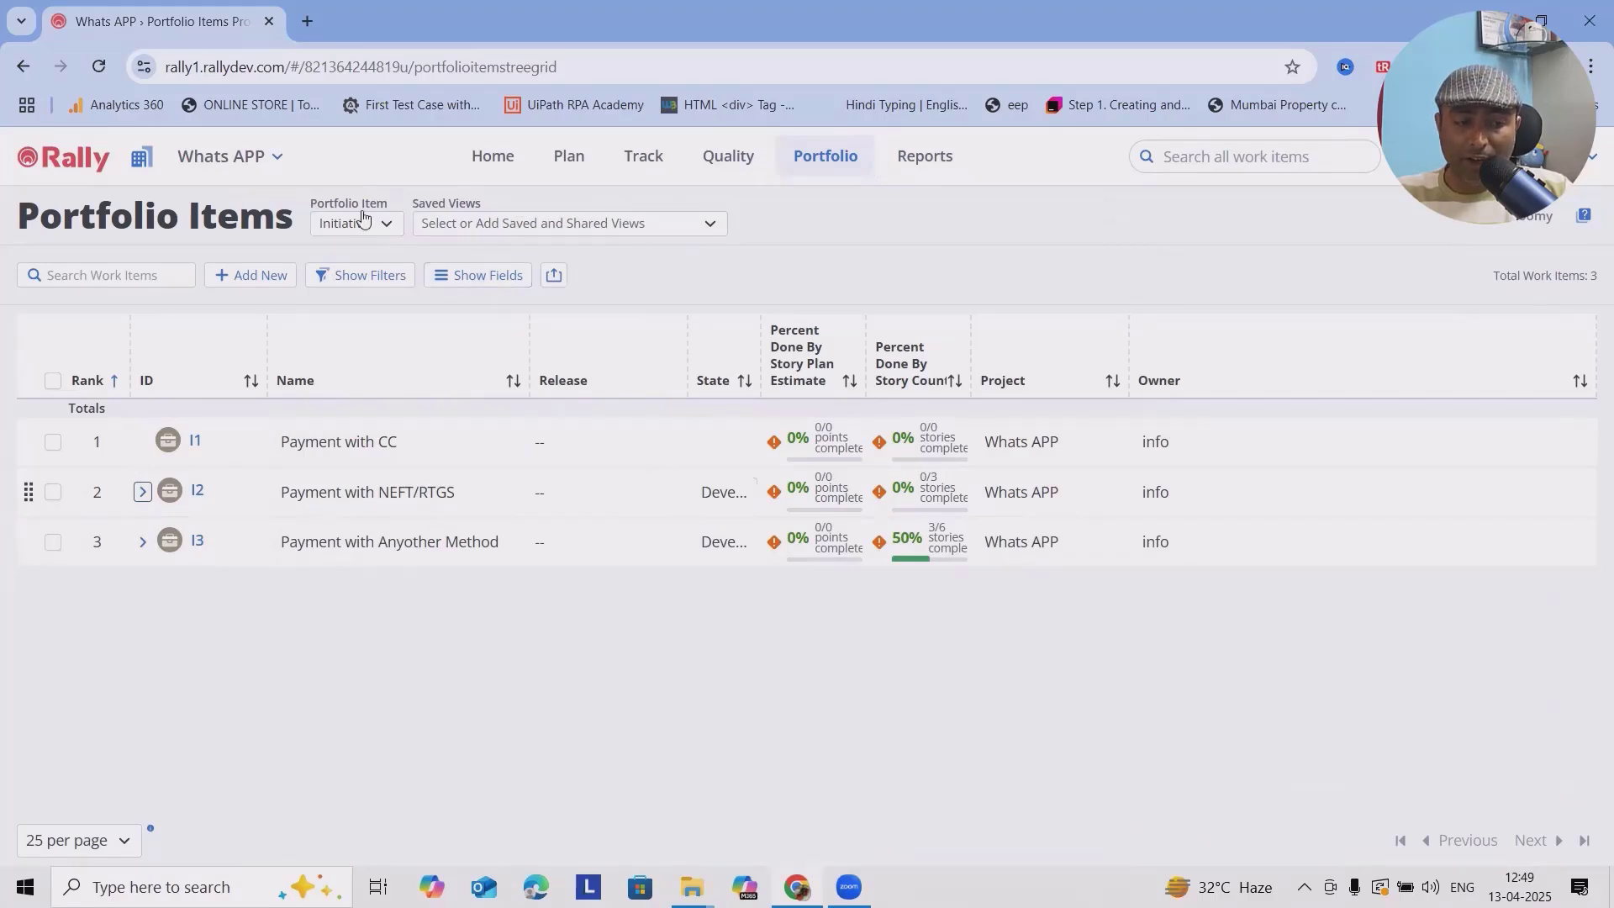
pyautogui.click(143, 492)
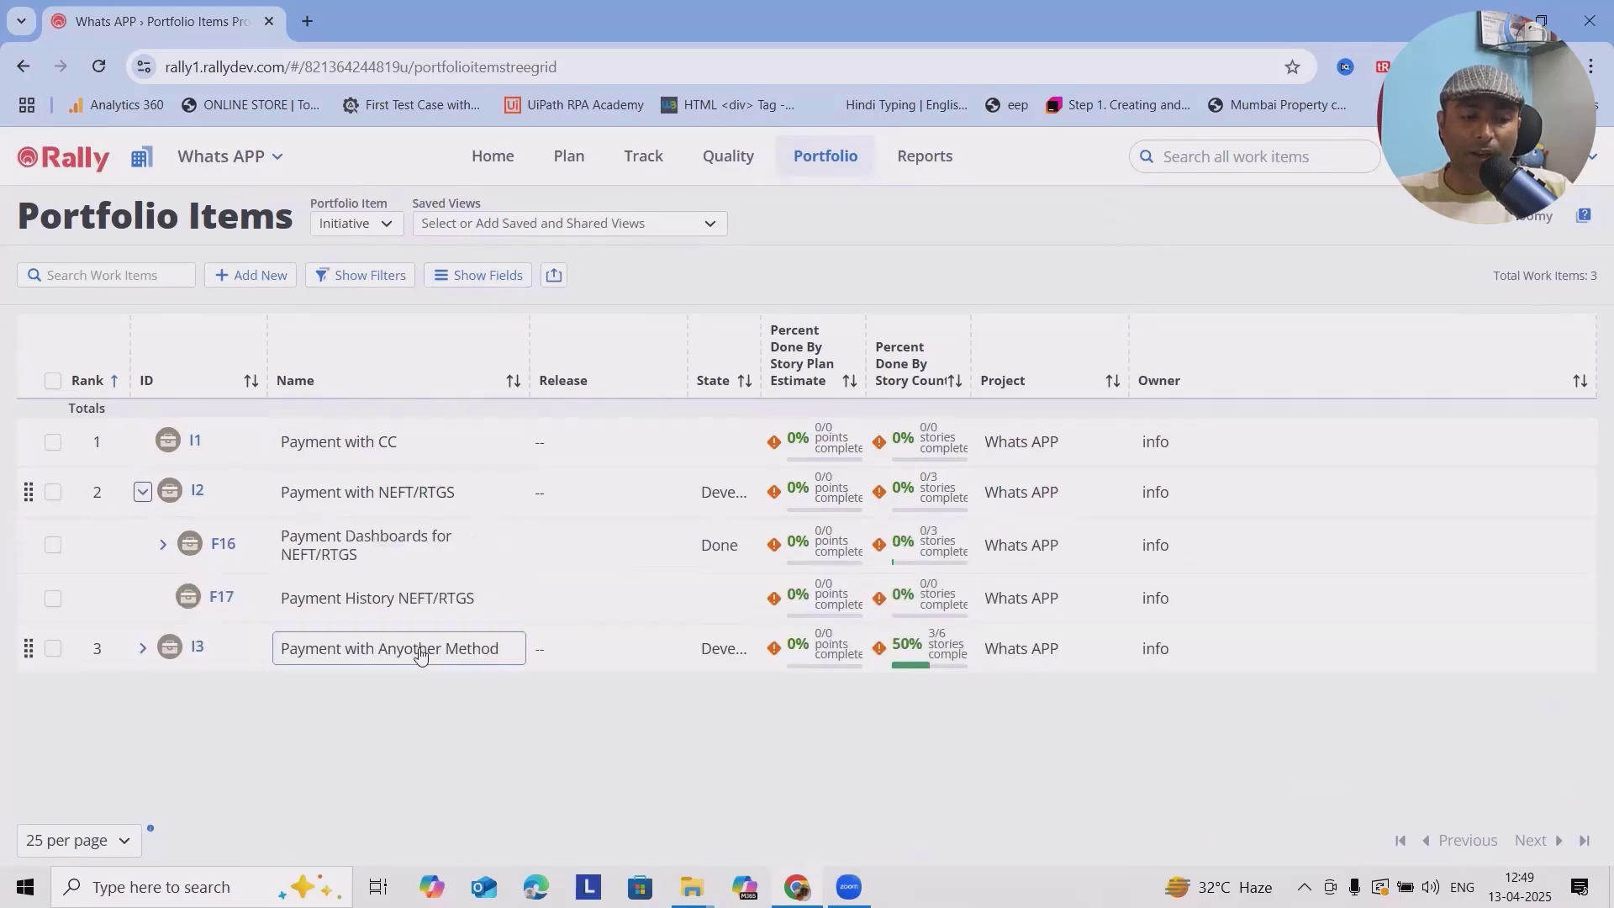
pyautogui.click(160, 546)
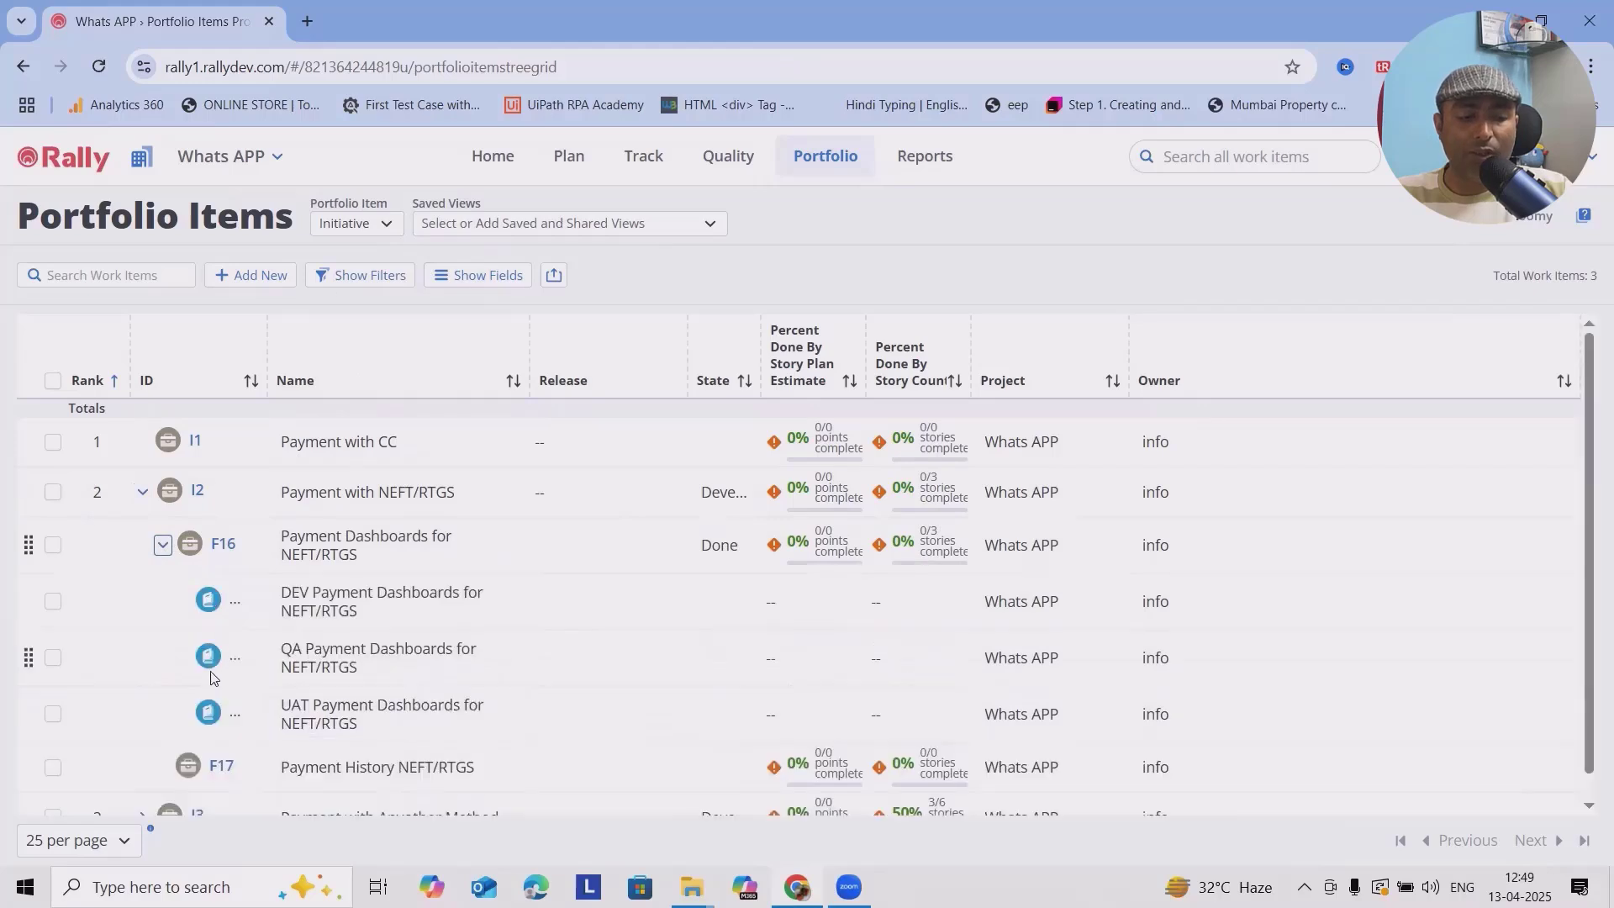
# - Show the portfolio at Theme level and examine the Payment theme's hierarchy down to the Payment with NEFT/RTGS features and stories
pyautogui.click(374, 225)
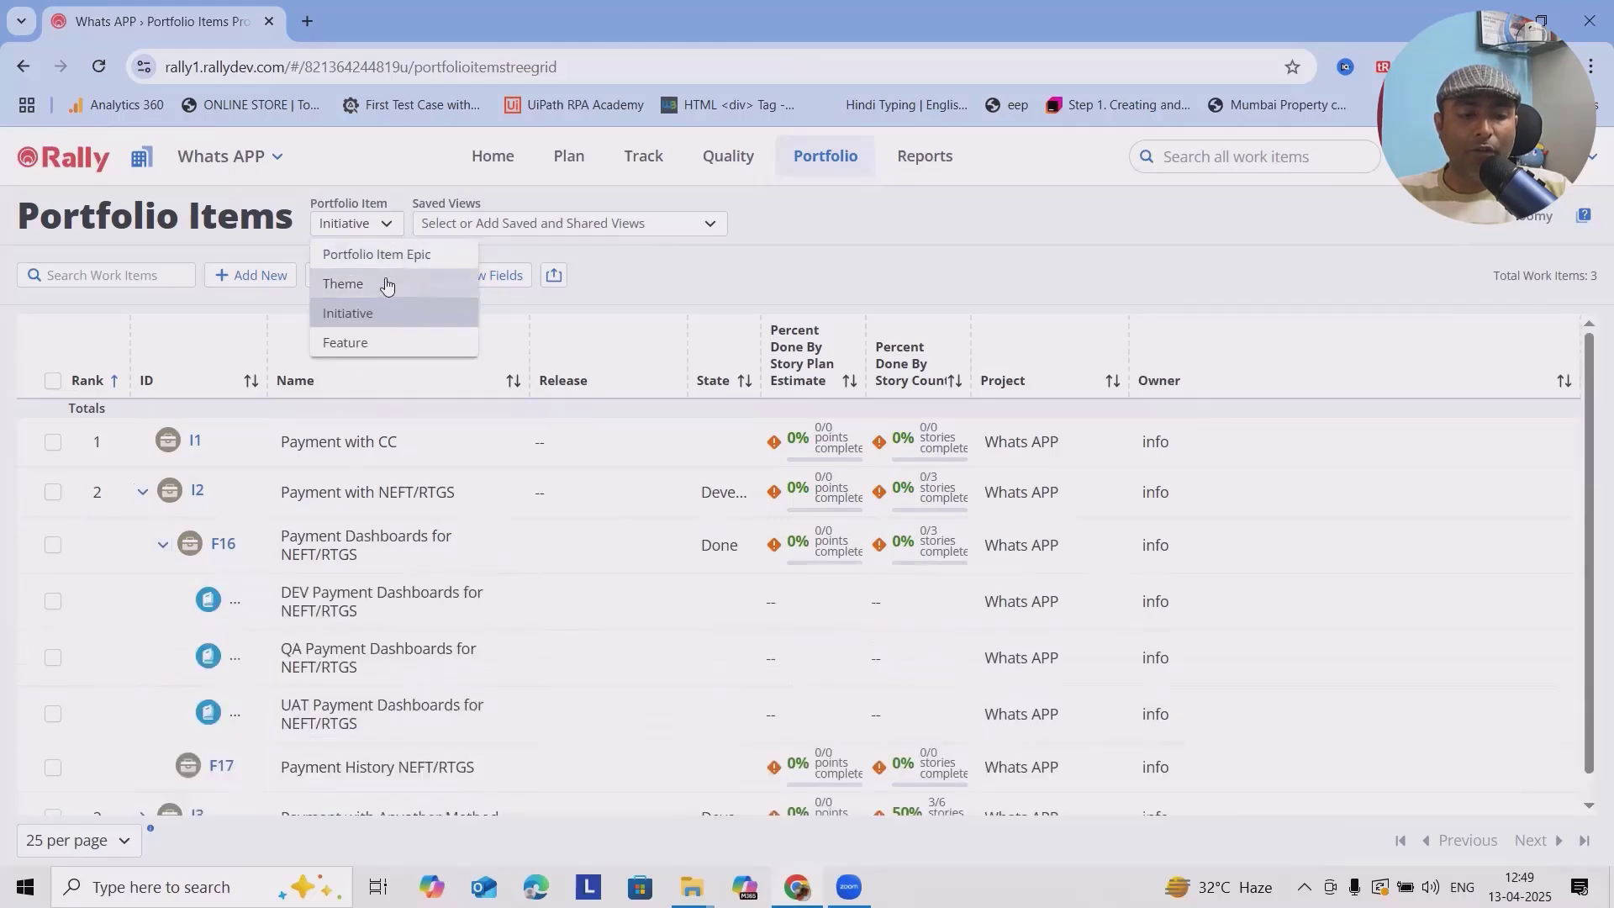
pyautogui.click(337, 278)
pyautogui.click(143, 592)
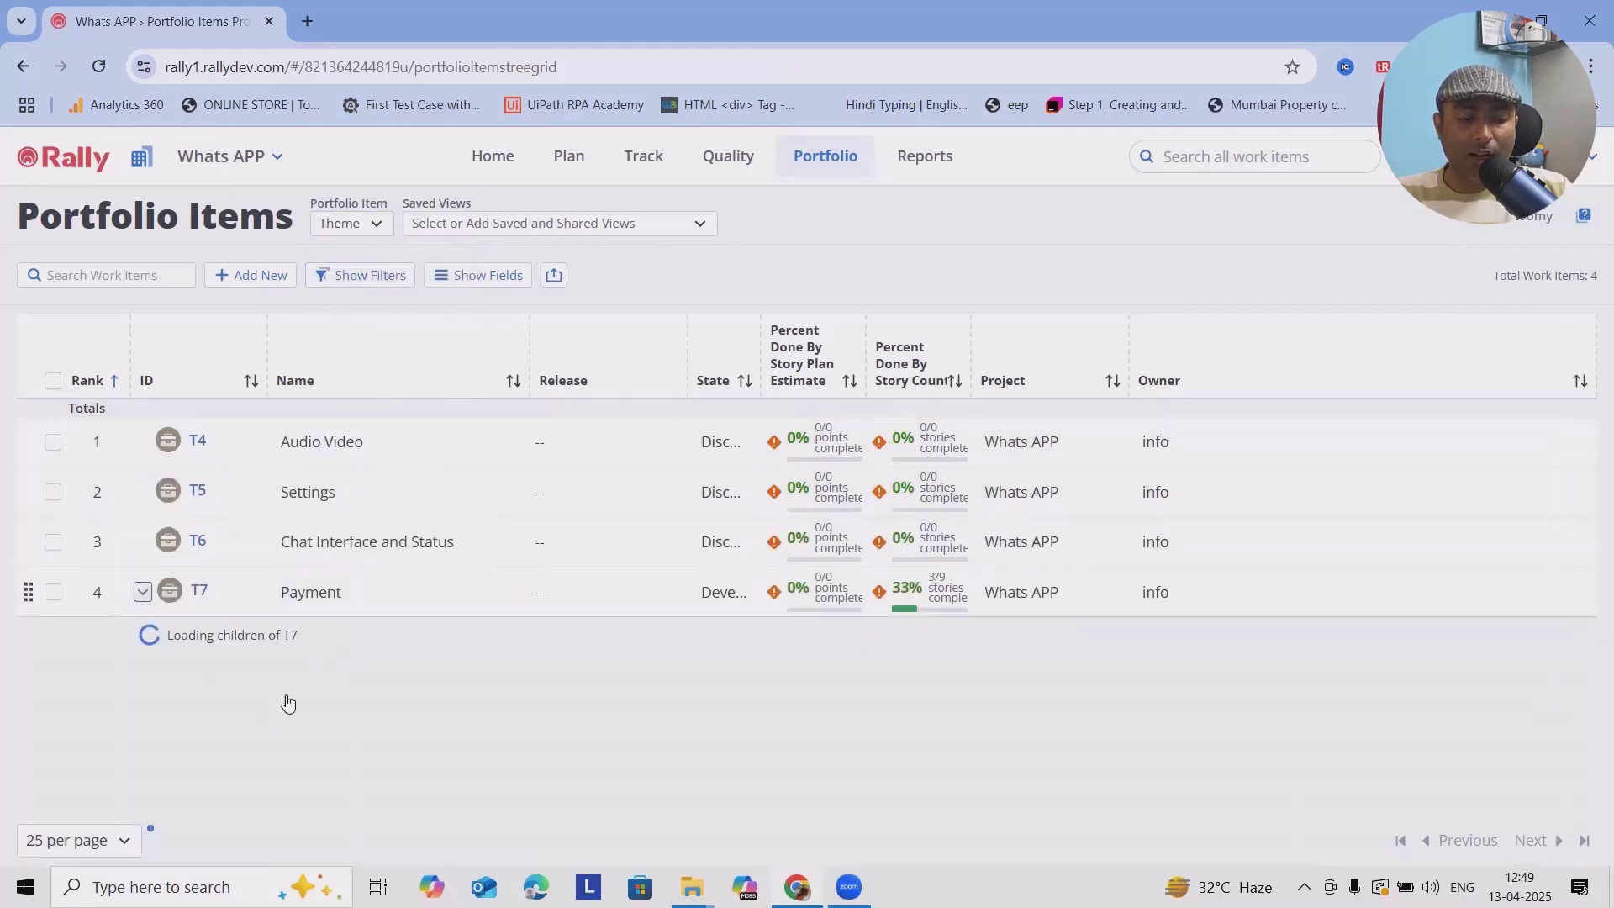
pyautogui.scroll(-2, 220, 610)
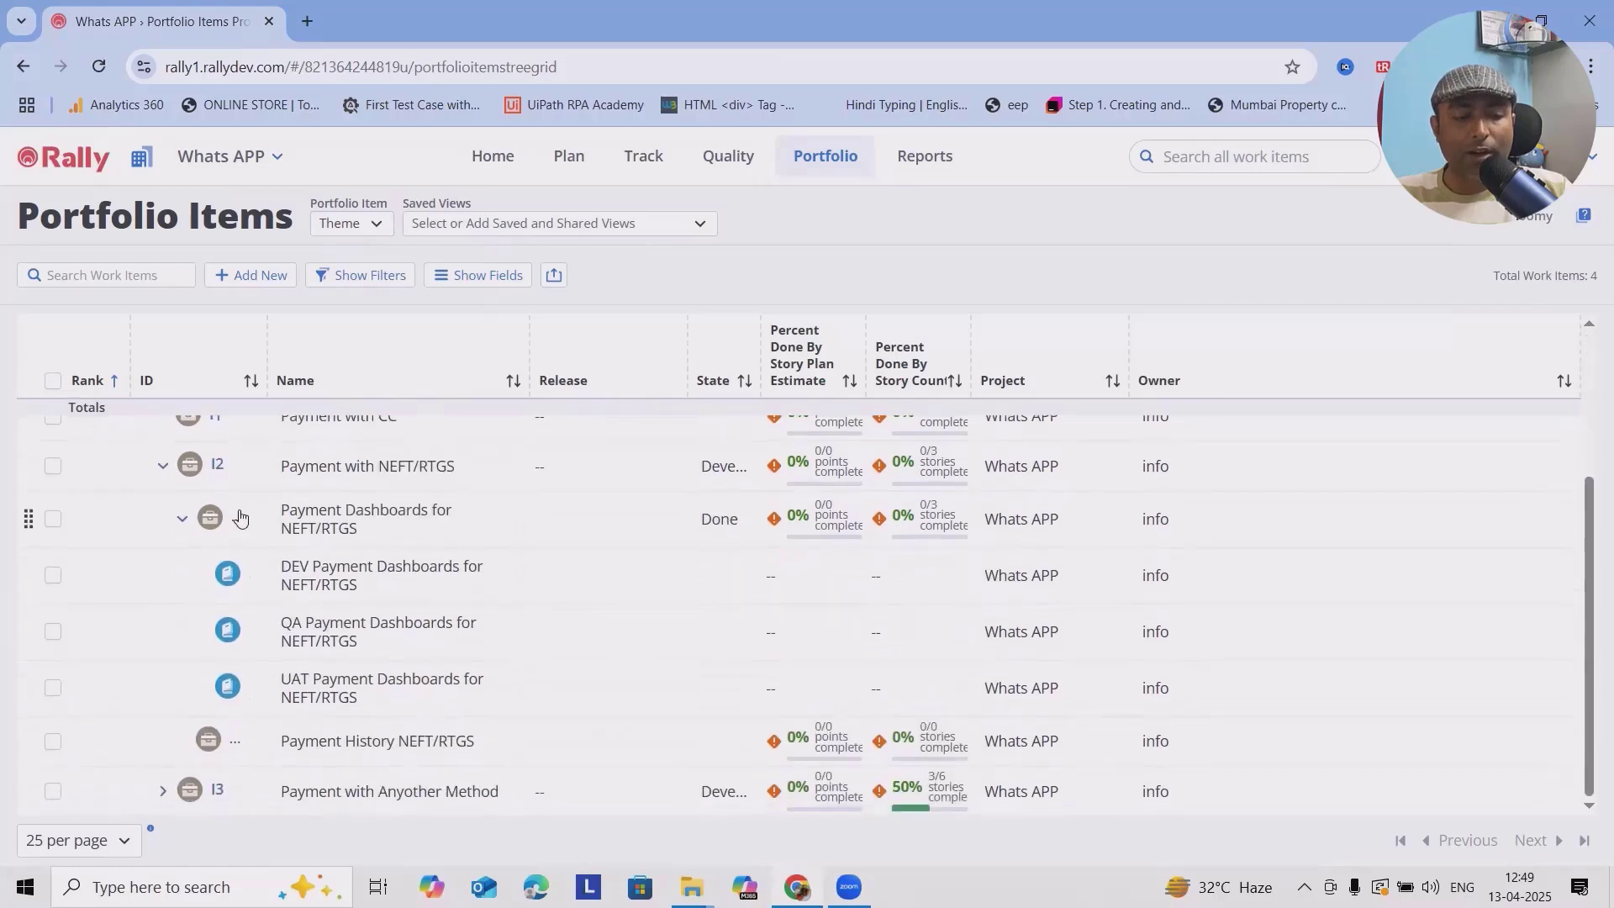
pyautogui.scroll(3, 238, 536)
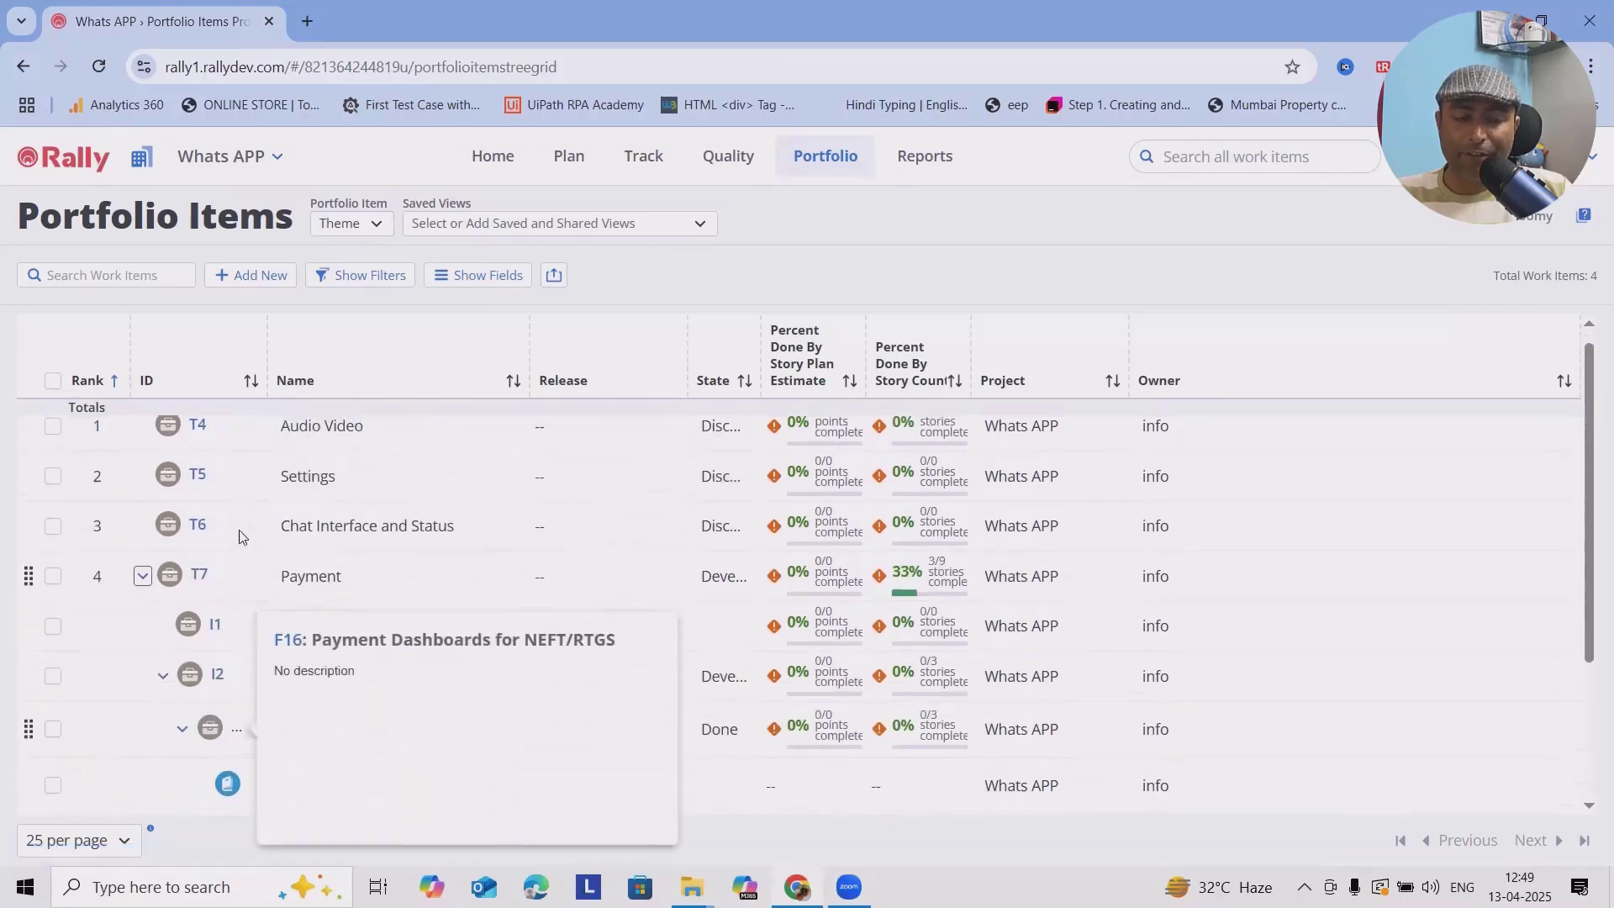
pyautogui.click(164, 678)
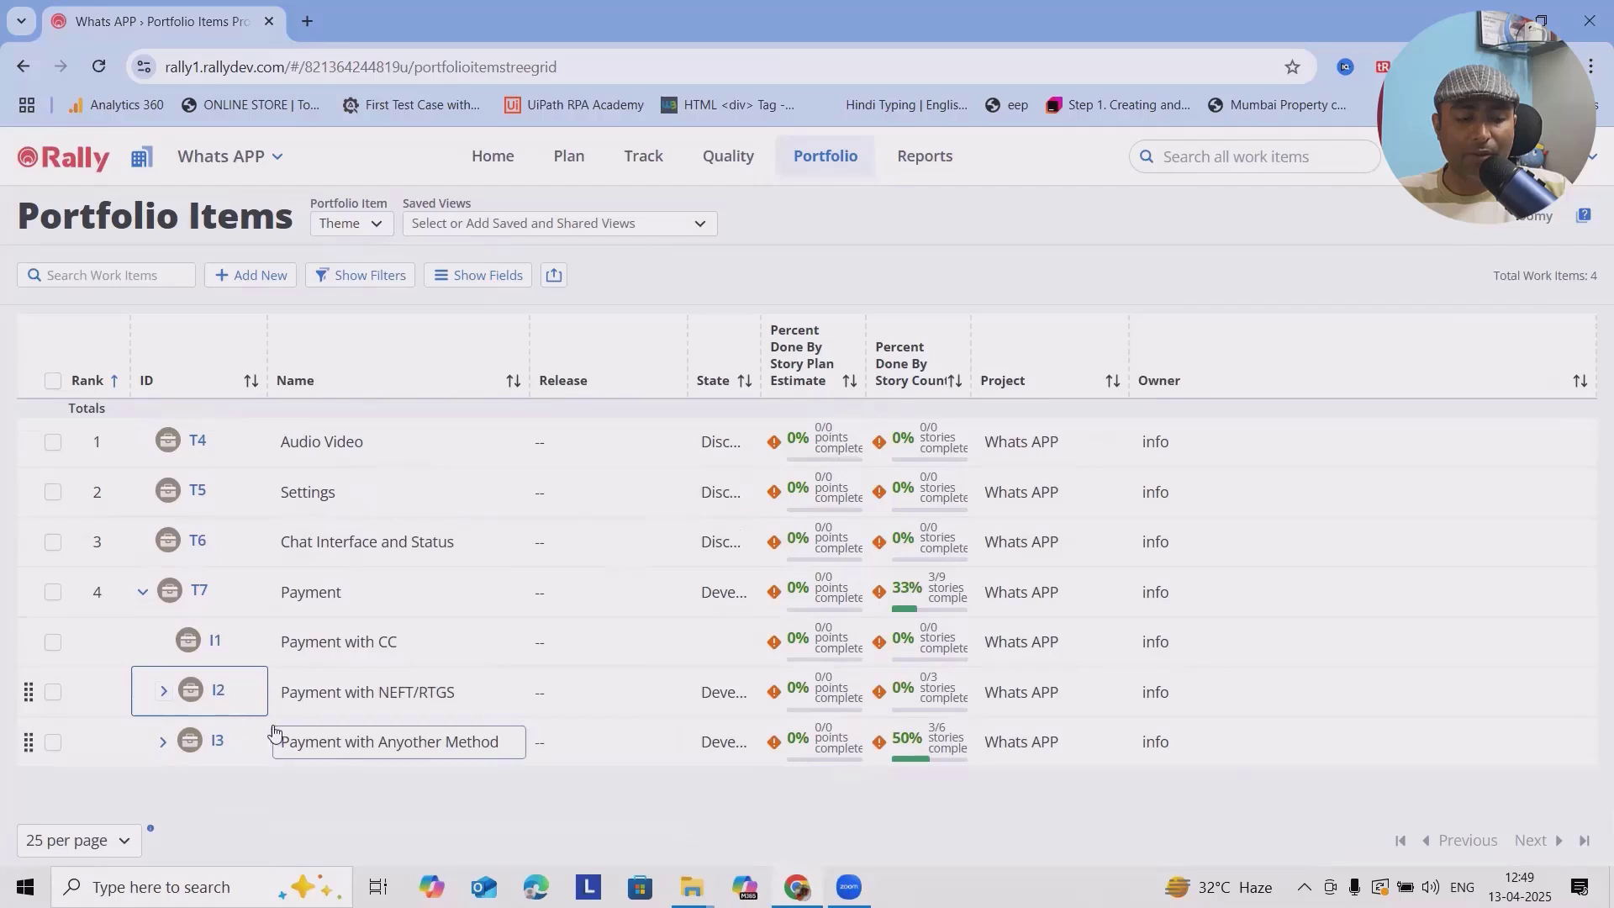
pyautogui.click(377, 703)
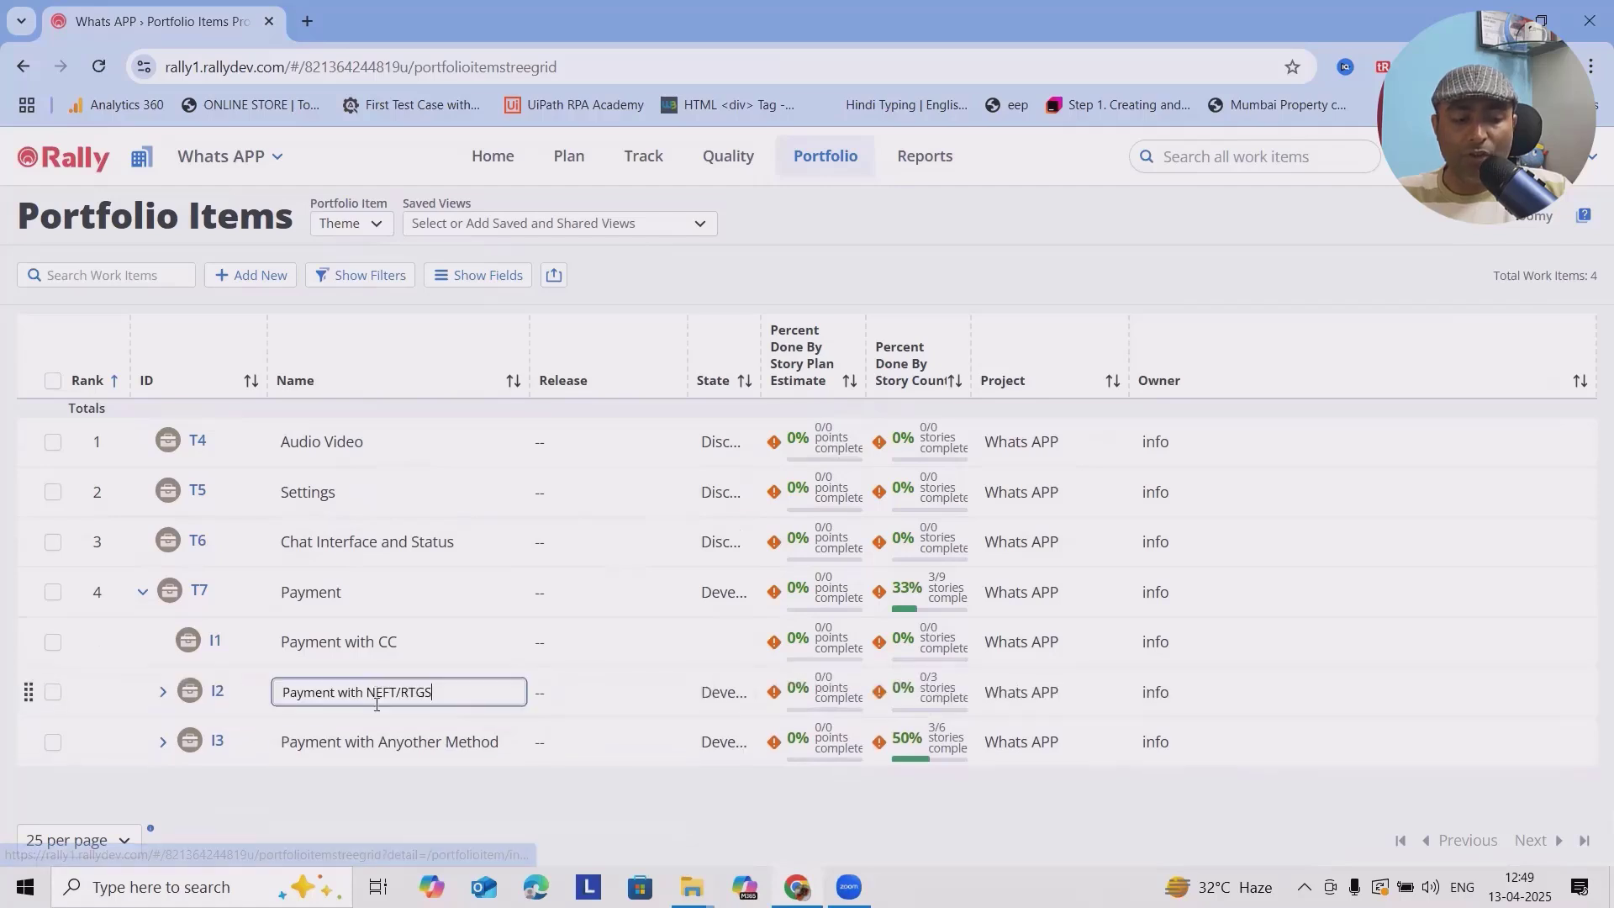
pyautogui.click(164, 691)
pyautogui.scroll(-3, 264, 788)
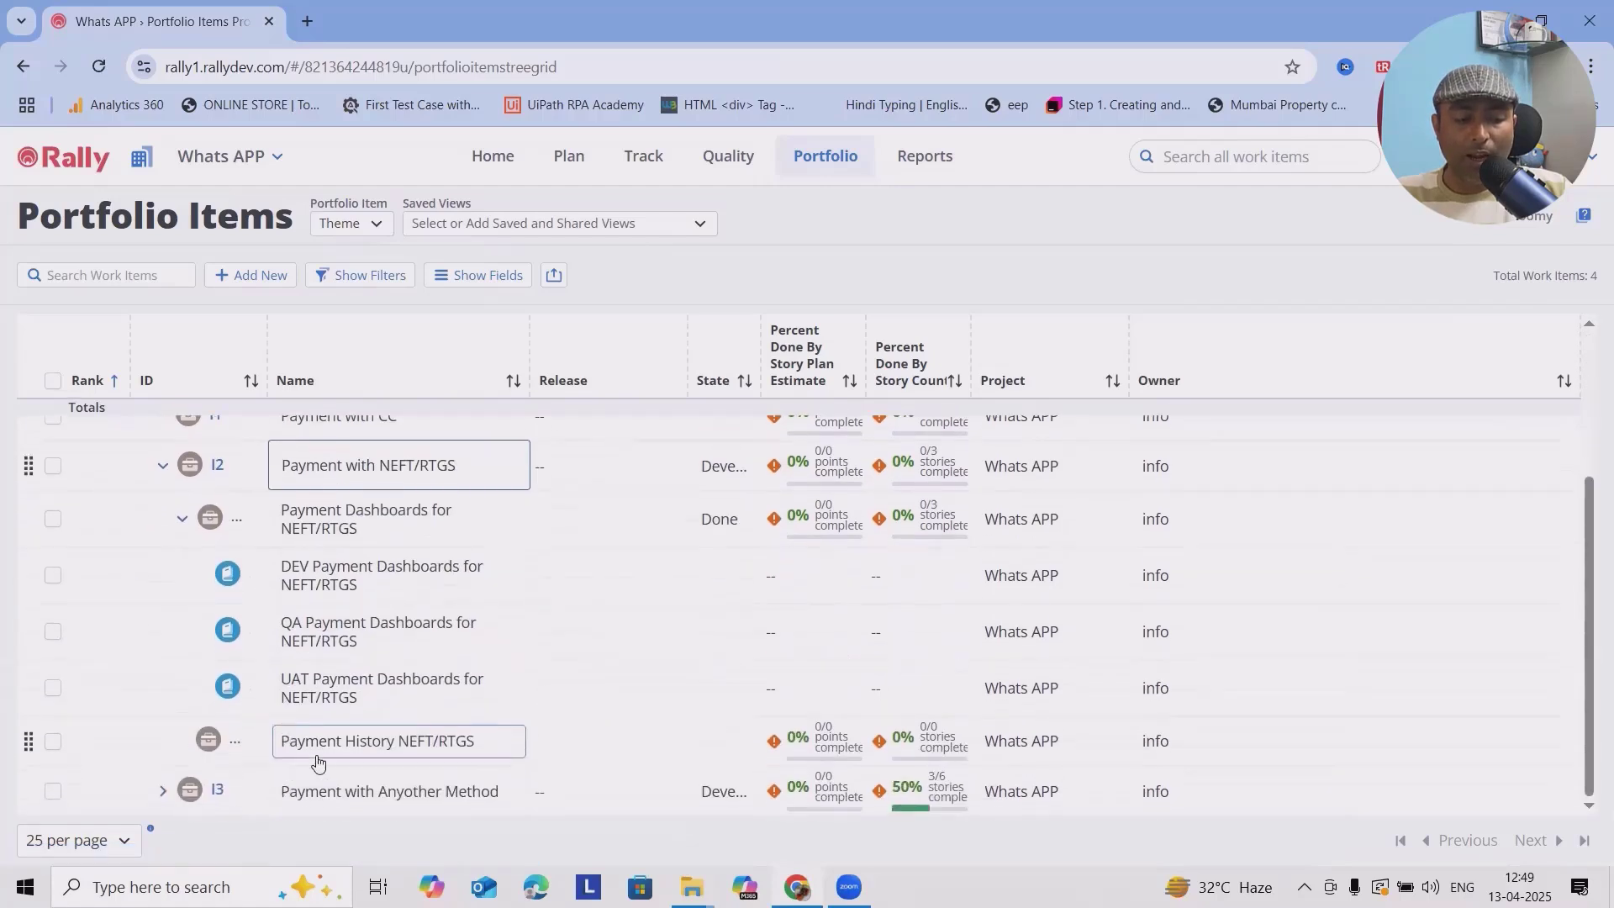
# - Add a child user story named TASK 1 to the DEV Payment Dashboards for NEFT/RTGS story
pyautogui.click(228, 578)
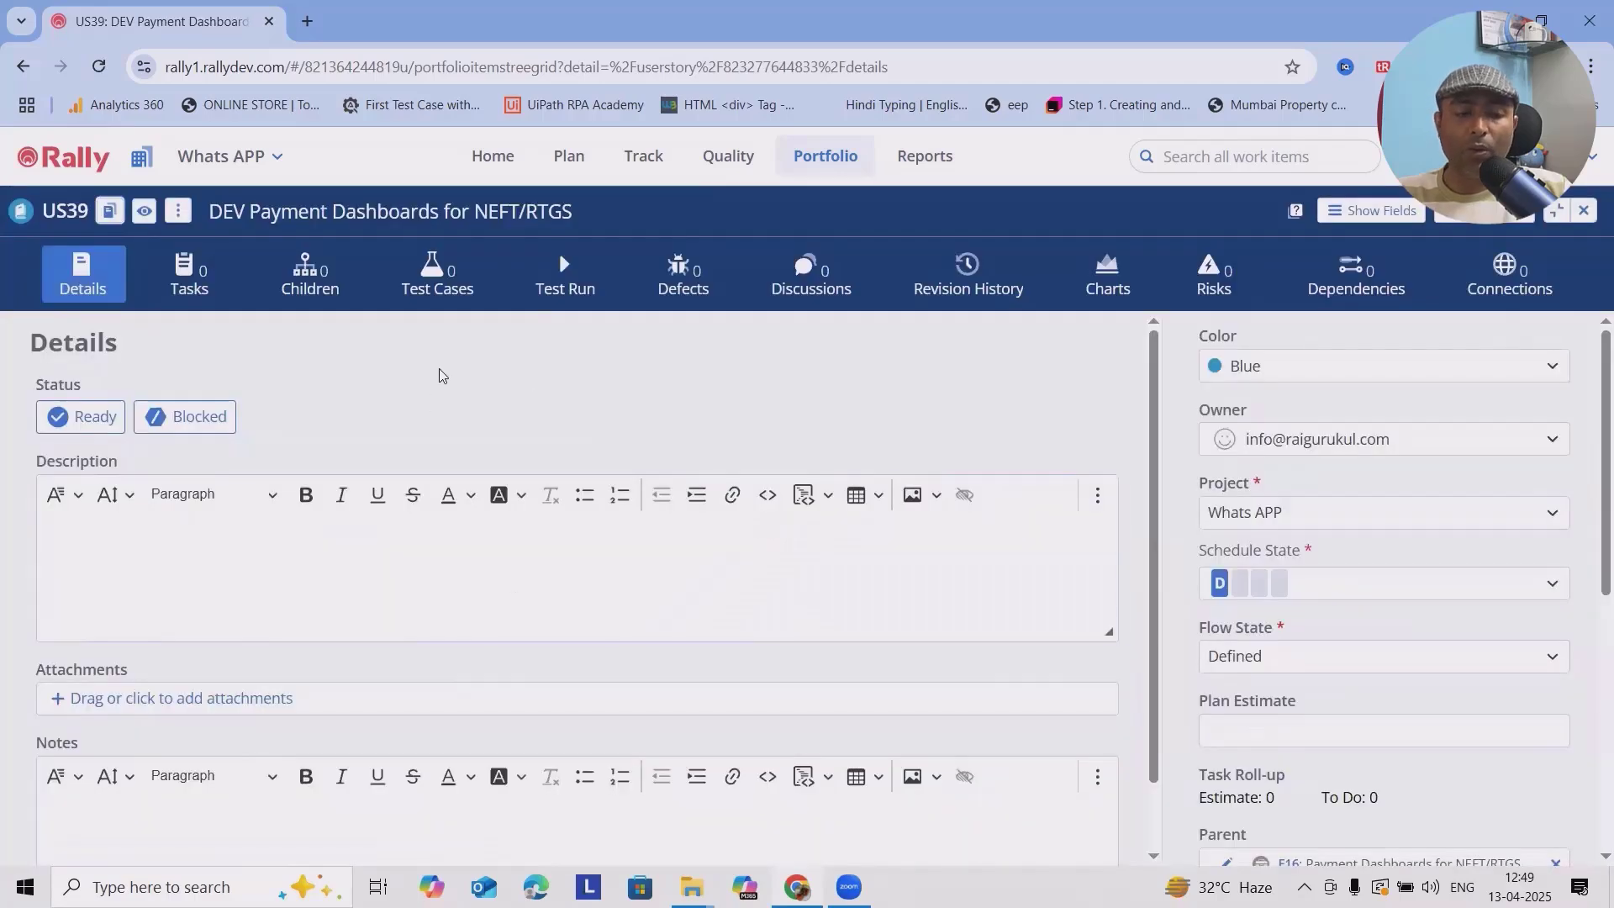
pyautogui.click(308, 276)
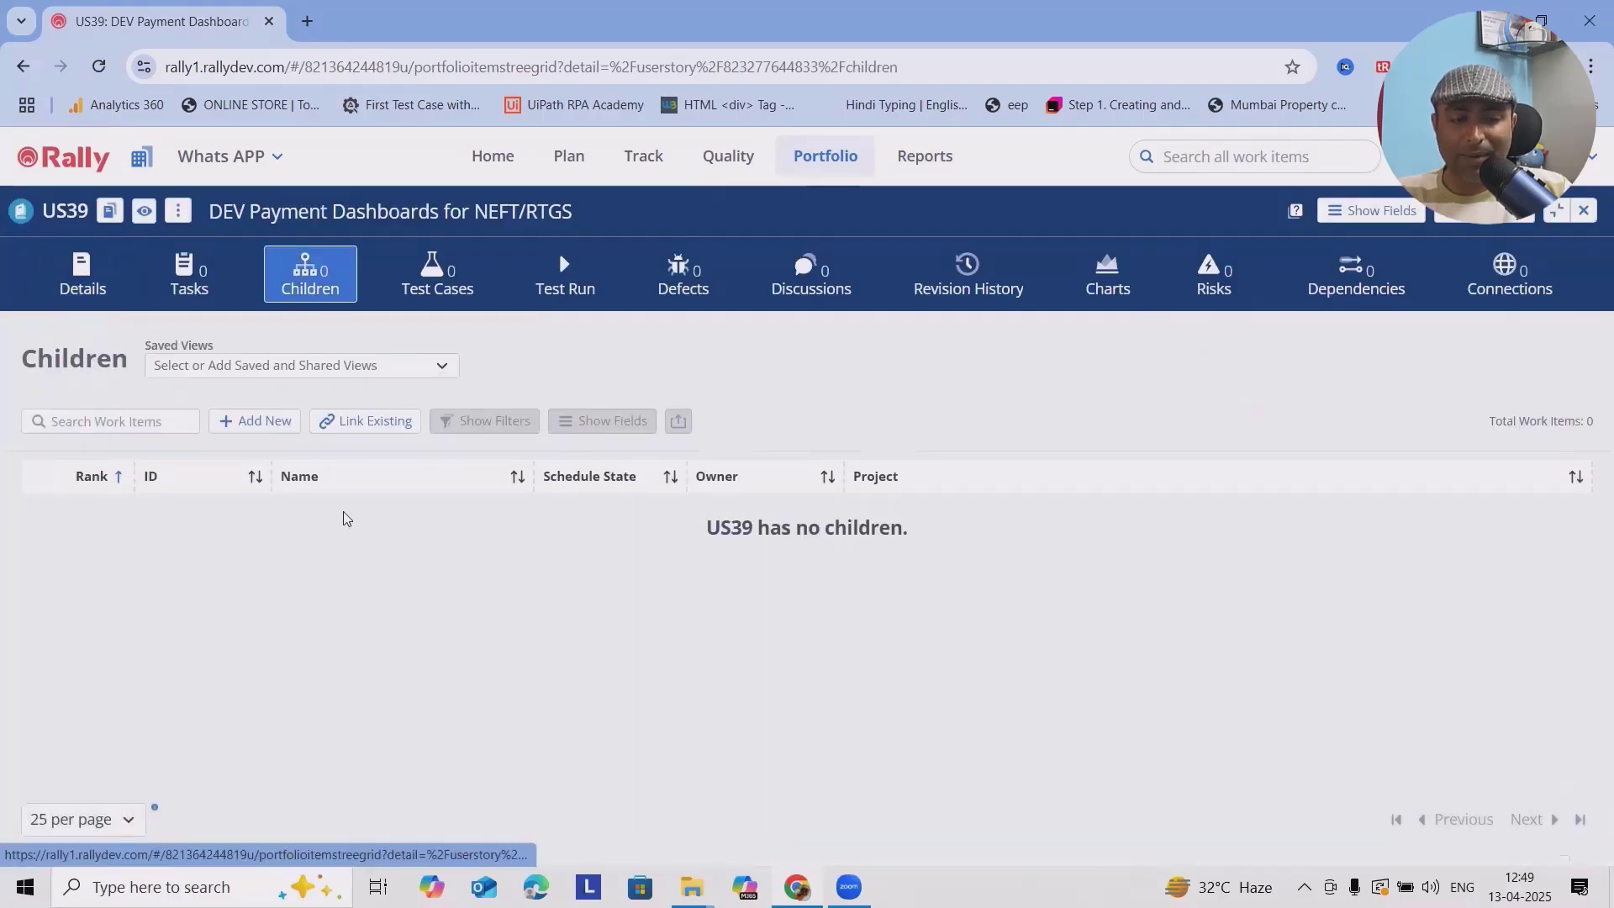
pyautogui.click(261, 422)
pyautogui.write('TASK')
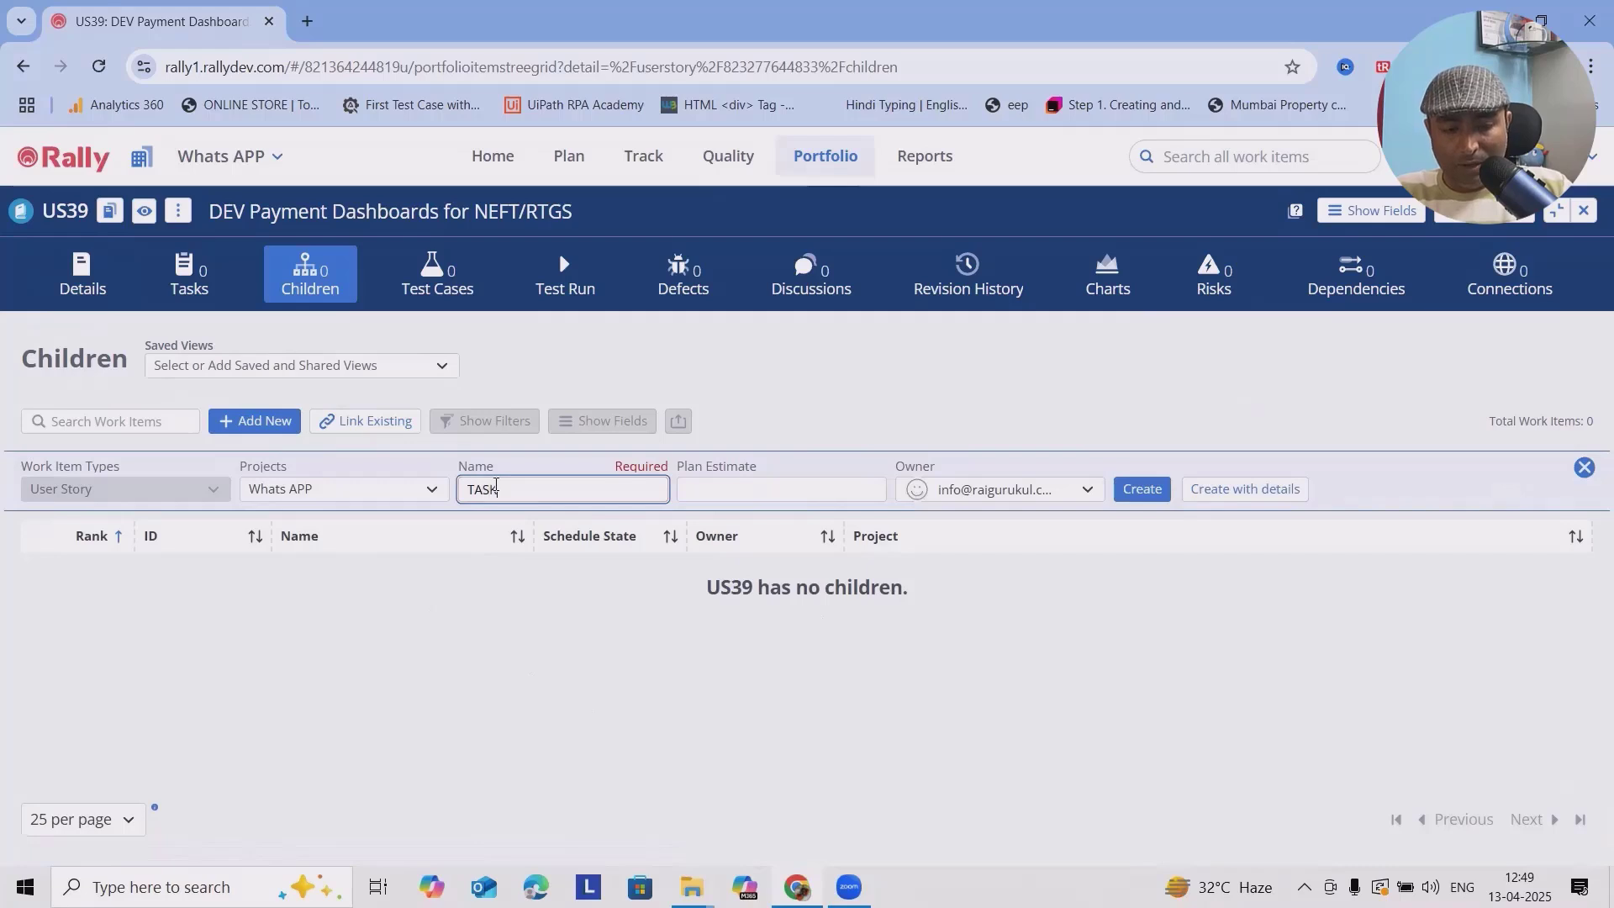
pyautogui.write(' 1')
pyautogui.press('Return')
# - Add a second child user story named TASK 2 to the same DEV story
pyautogui.write('TAS')
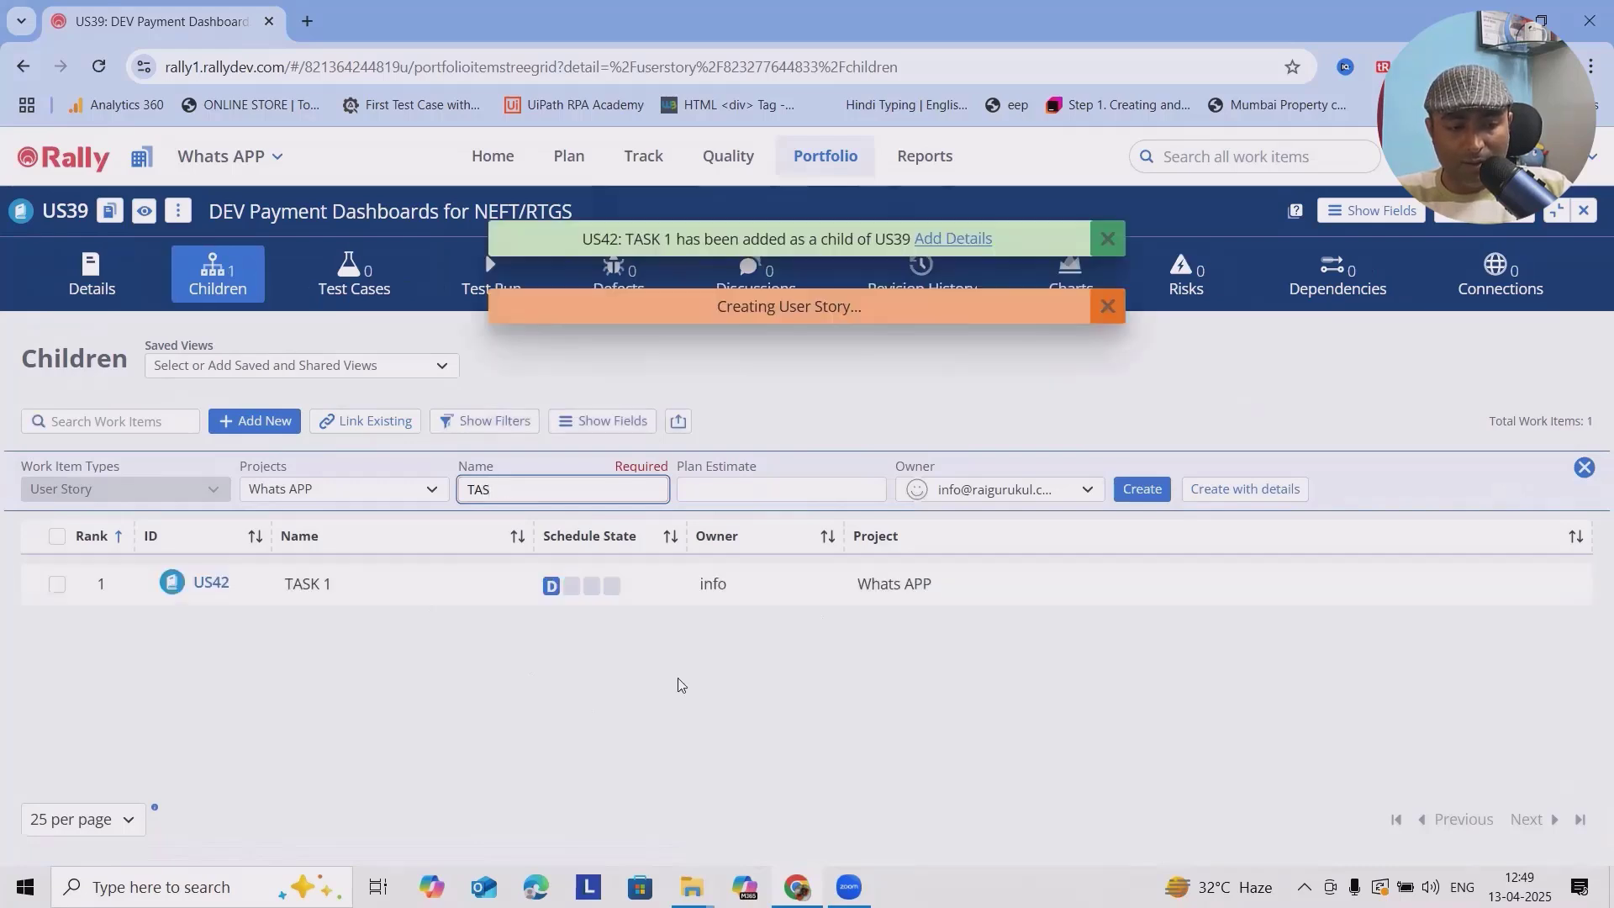
pyautogui.write('K 2')
pyautogui.press('Return')
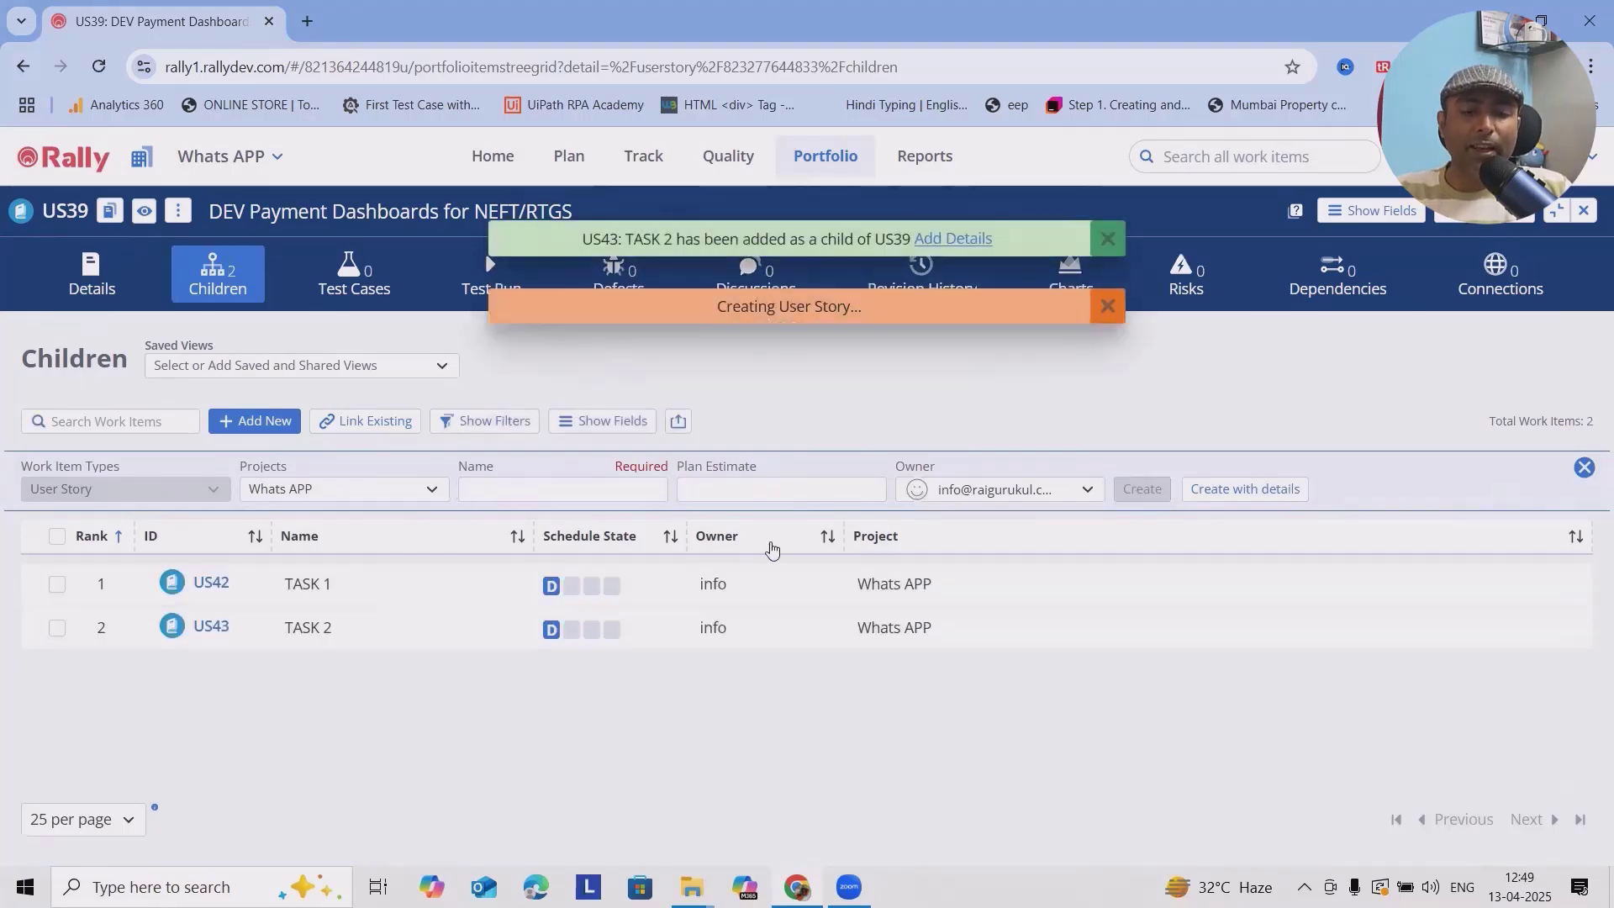